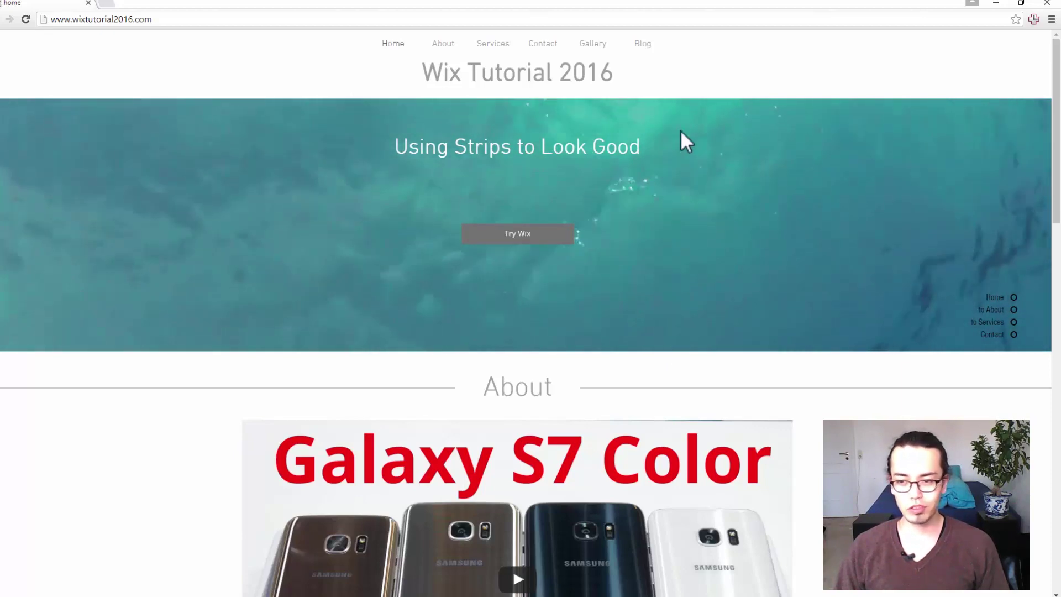
Step: Tour the example site's home page by jumping to the About section, the Services section and back to Home
left_click(444, 43)
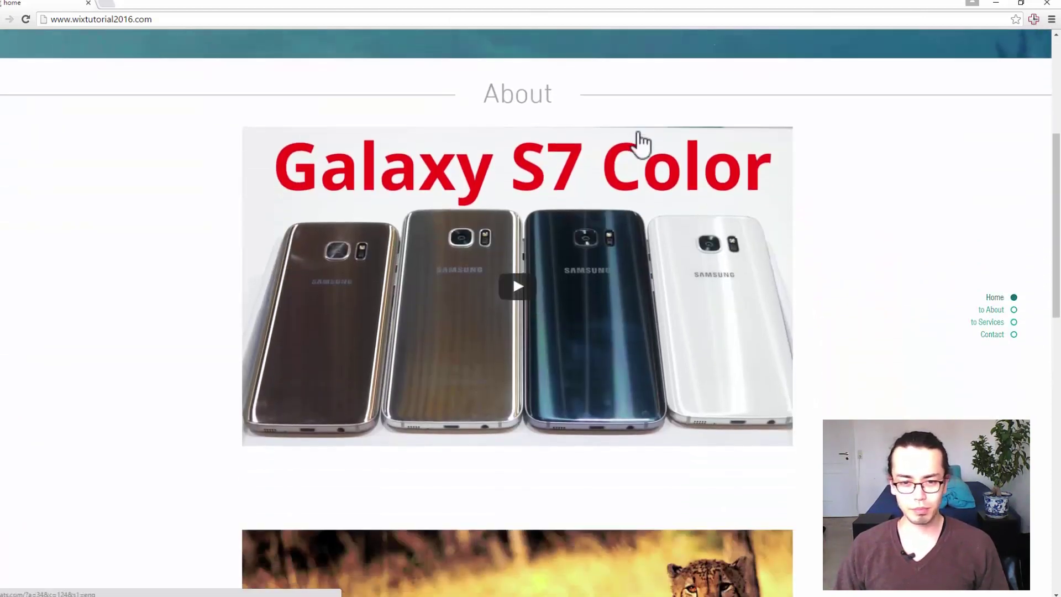
scroll(709, 298, "down", 3)
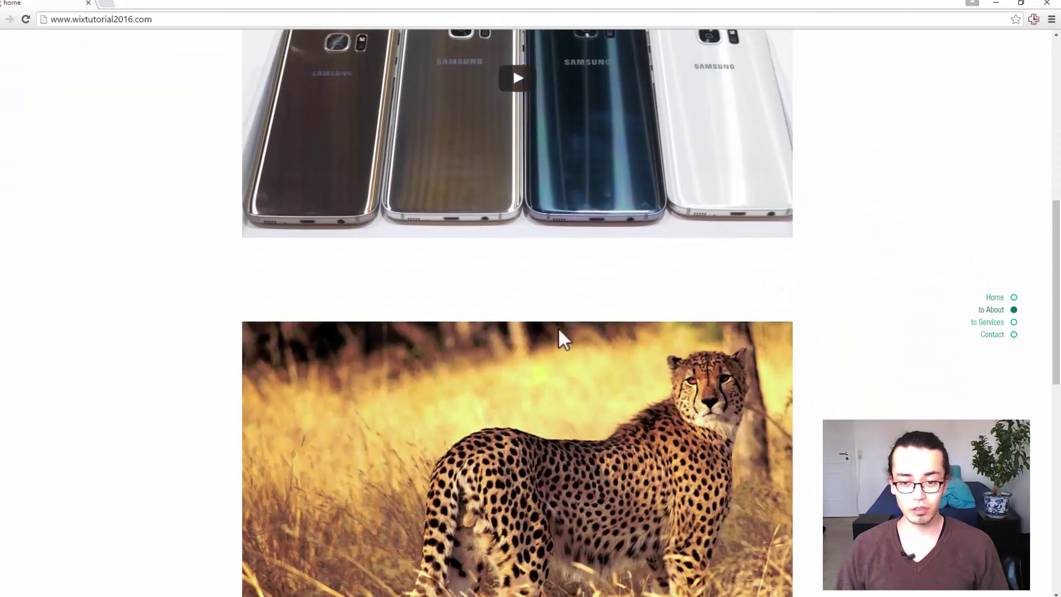
left_click(1014, 324)
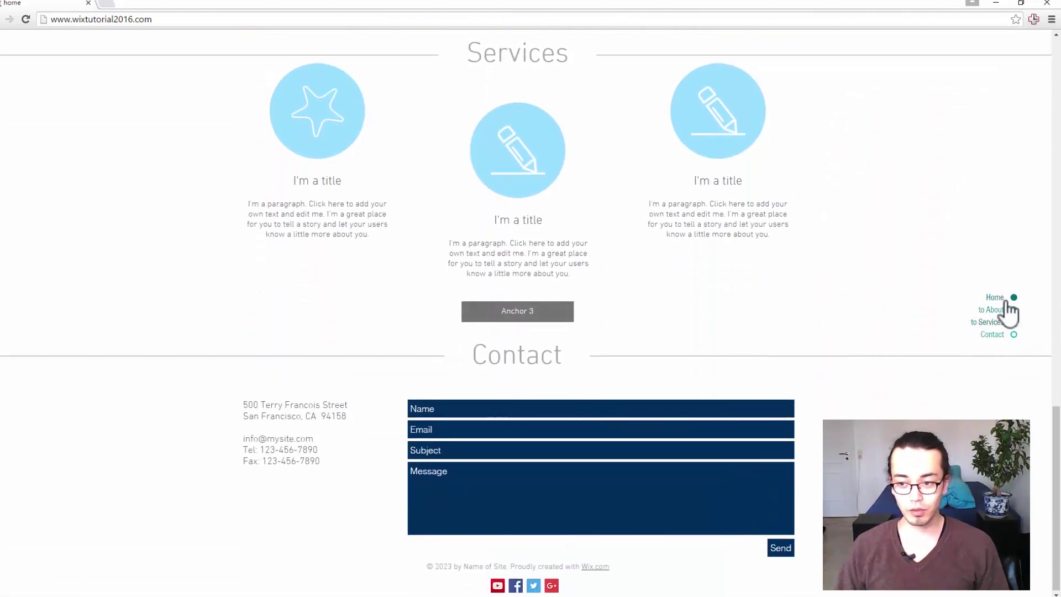
left_click(1007, 301)
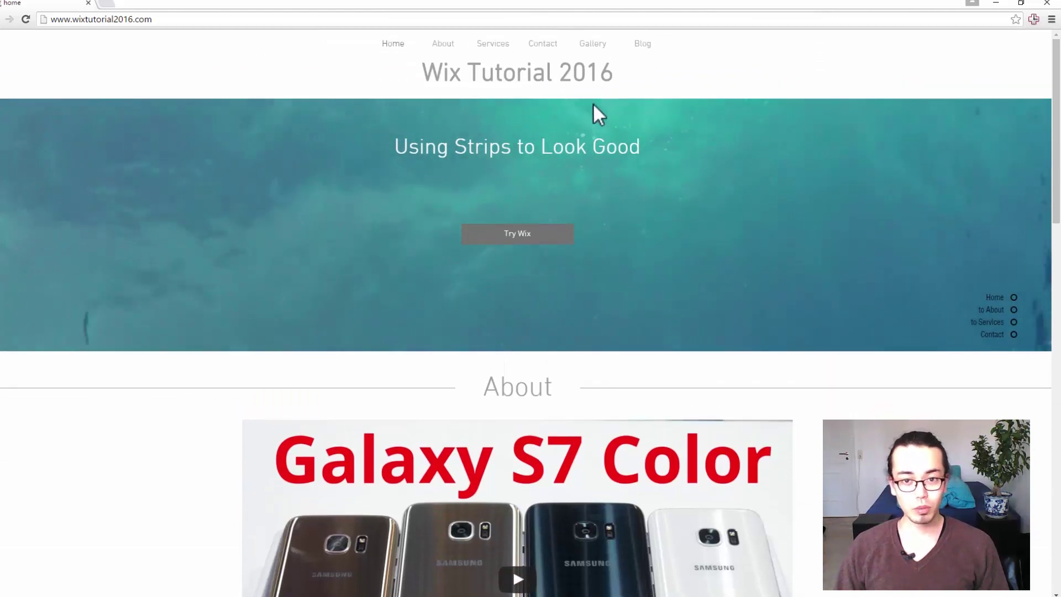
Step: Visit the Gallery page, view the Blue Chameleon photo and the image after it enlarged, and return to the Home page
left_click(592, 46)
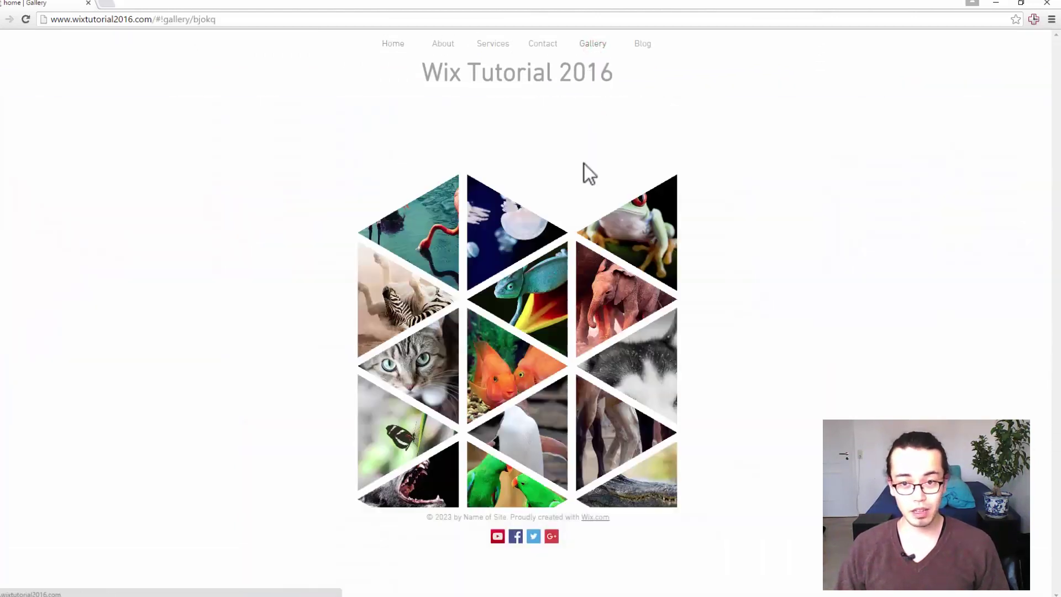
left_click(500, 292)
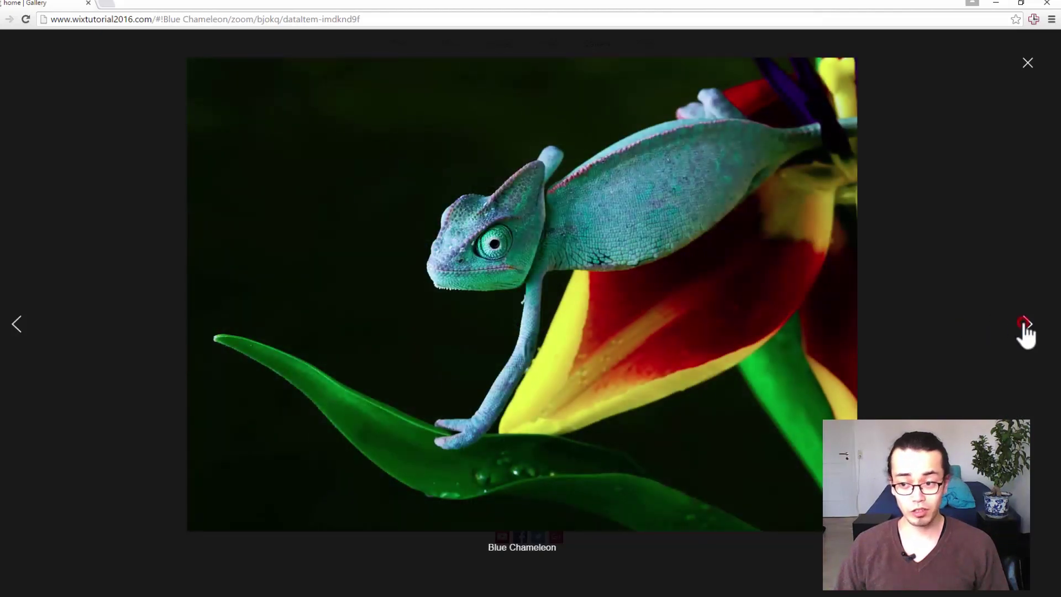
left_click(1024, 323)
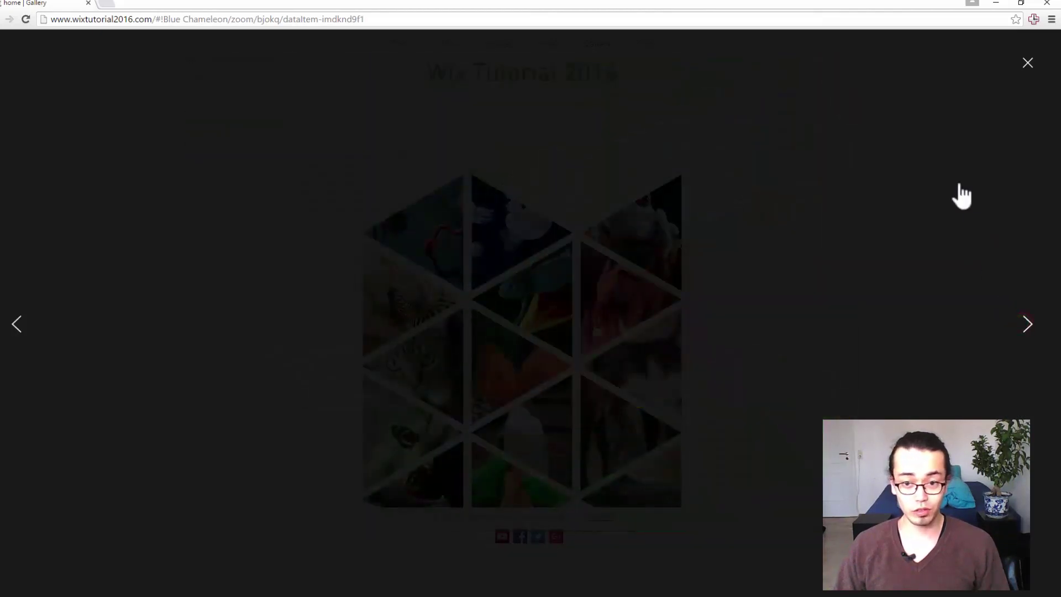
left_click(1027, 63)
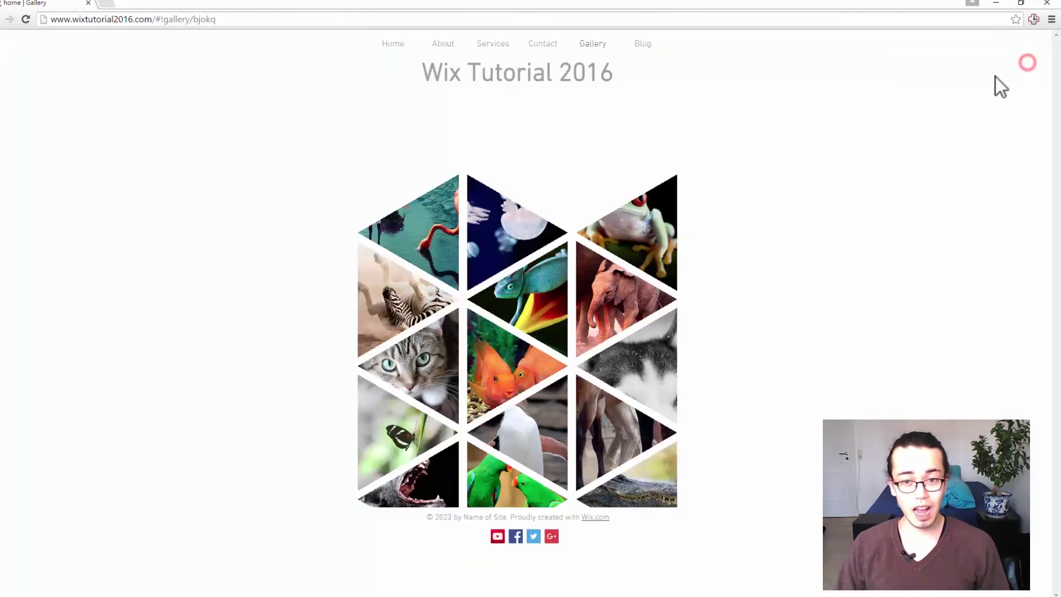
left_click(389, 44)
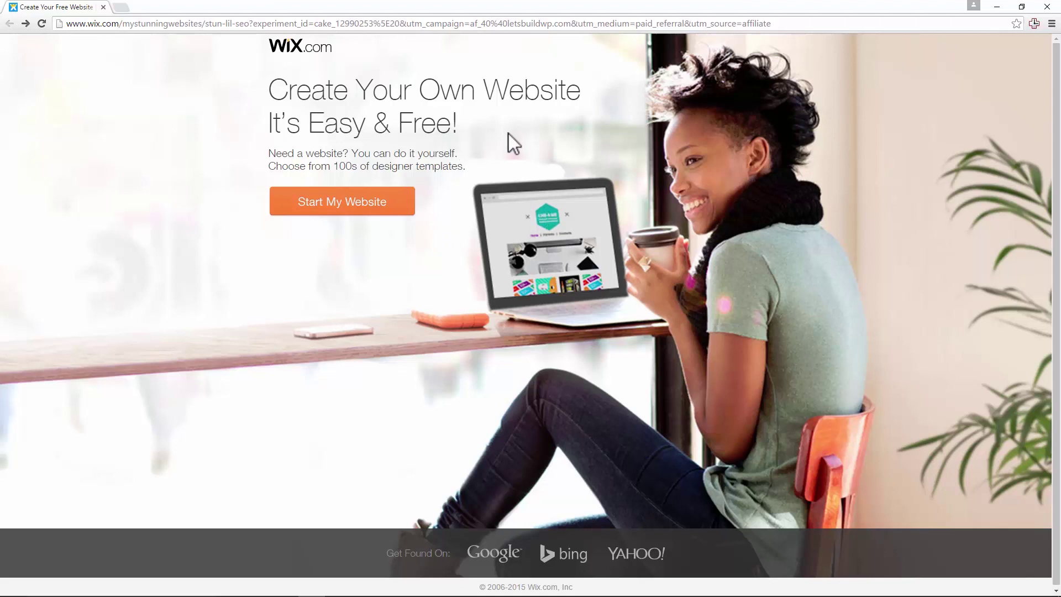
Step: Start a new website on Wix and submit the login form as a new user with the account email and password
left_click(363, 204)
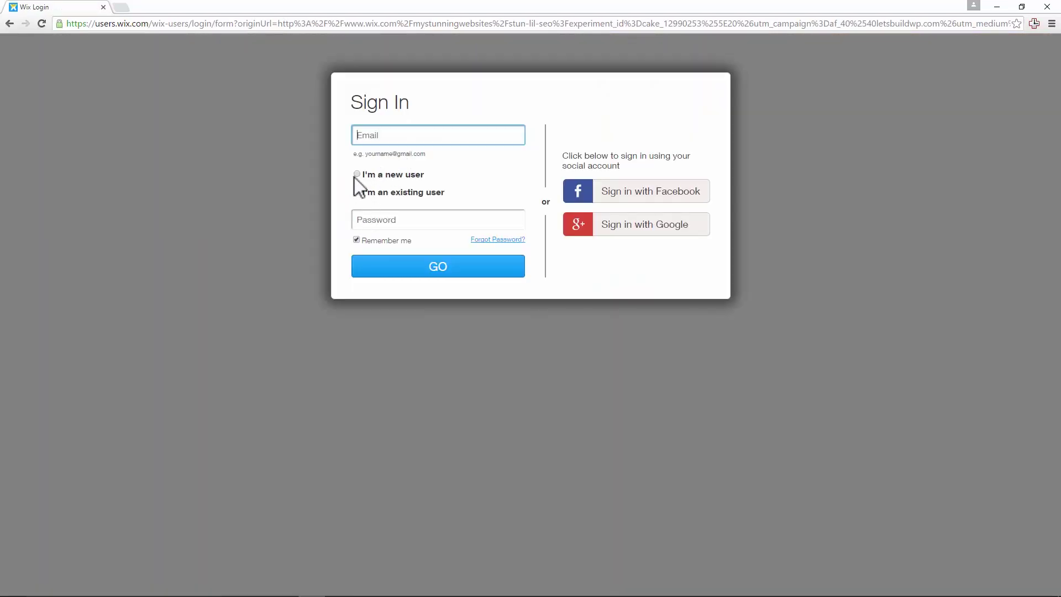
left_click(356, 175)
left_click(395, 135)
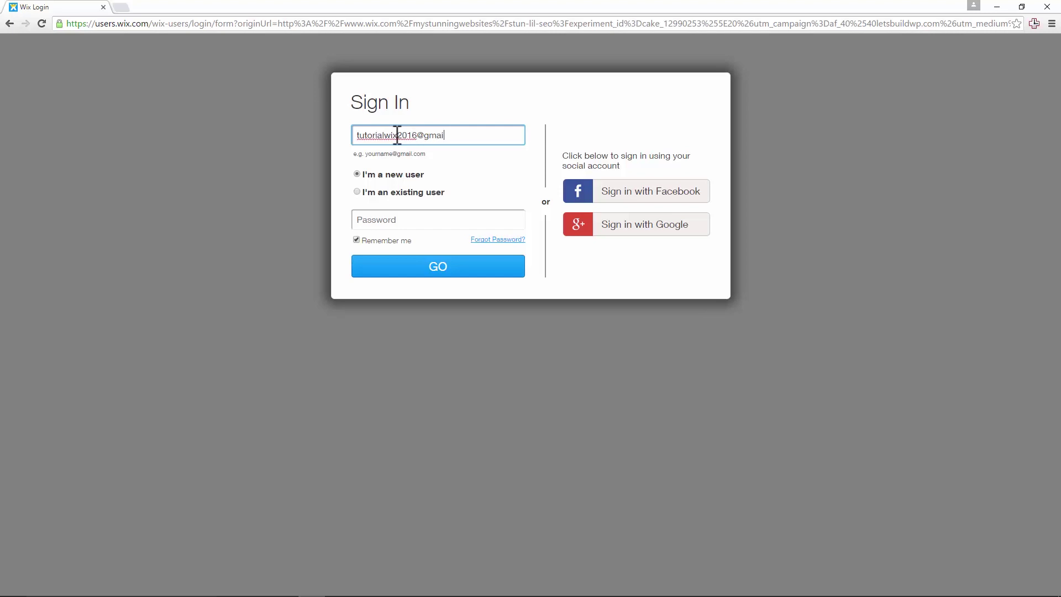
key("Tab")
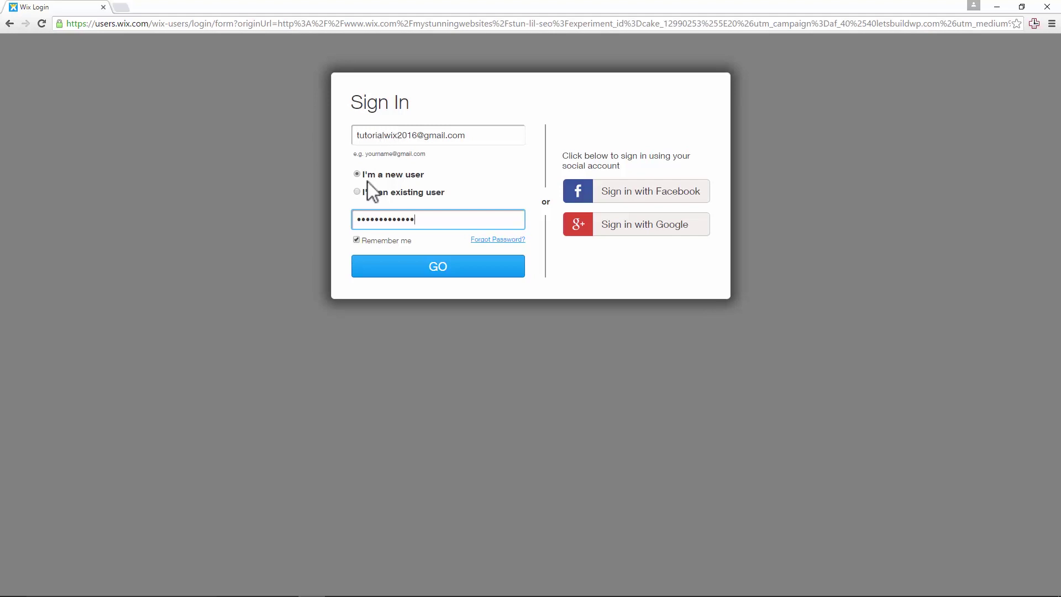
left_click(407, 268)
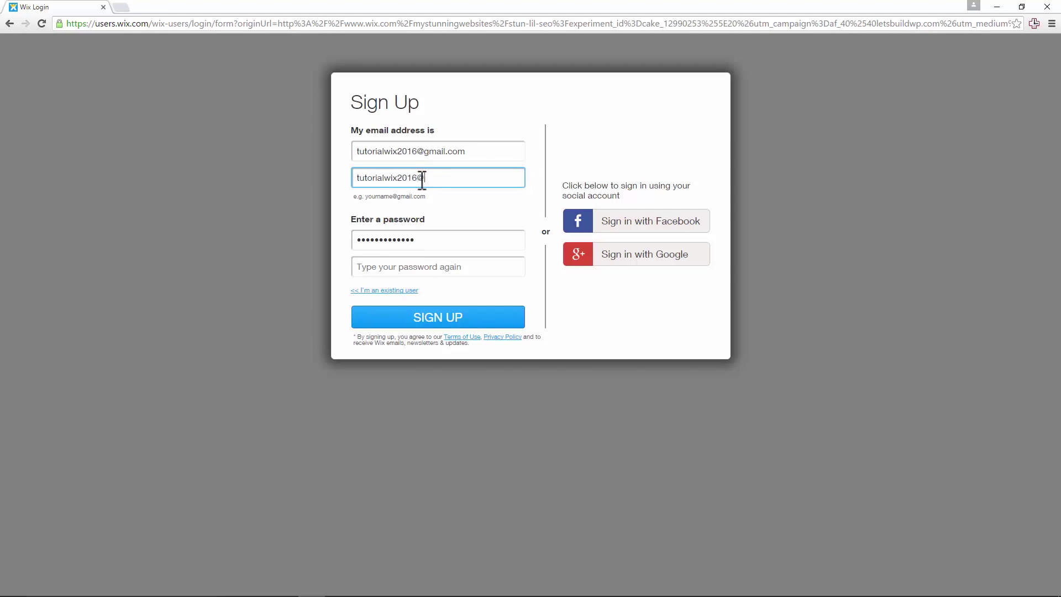
Step: Confirm the account email and password in the registration form and complete the sign-up
type("om")
key("Tab")
key("Tab")
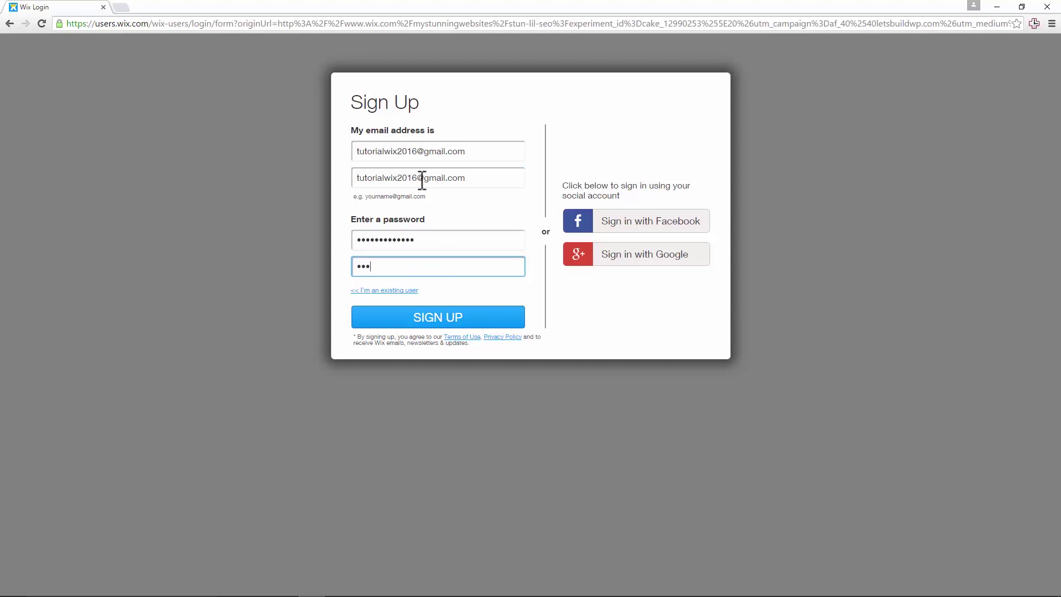
left_click(450, 313)
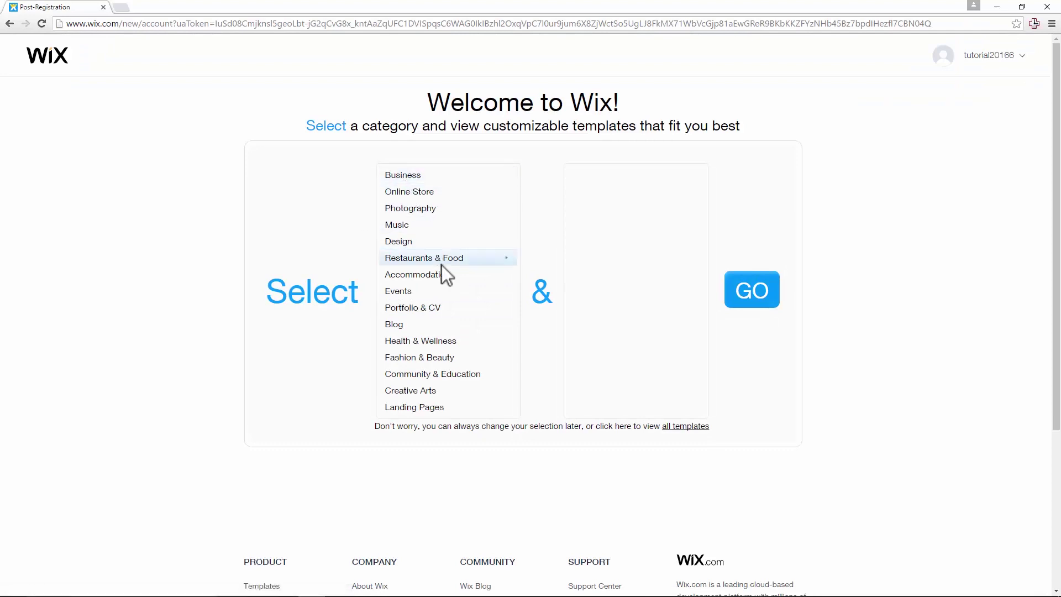
Step: Look through the subcategories of Creative Arts, Portfolio & CV, Music and Photography
left_click(443, 393)
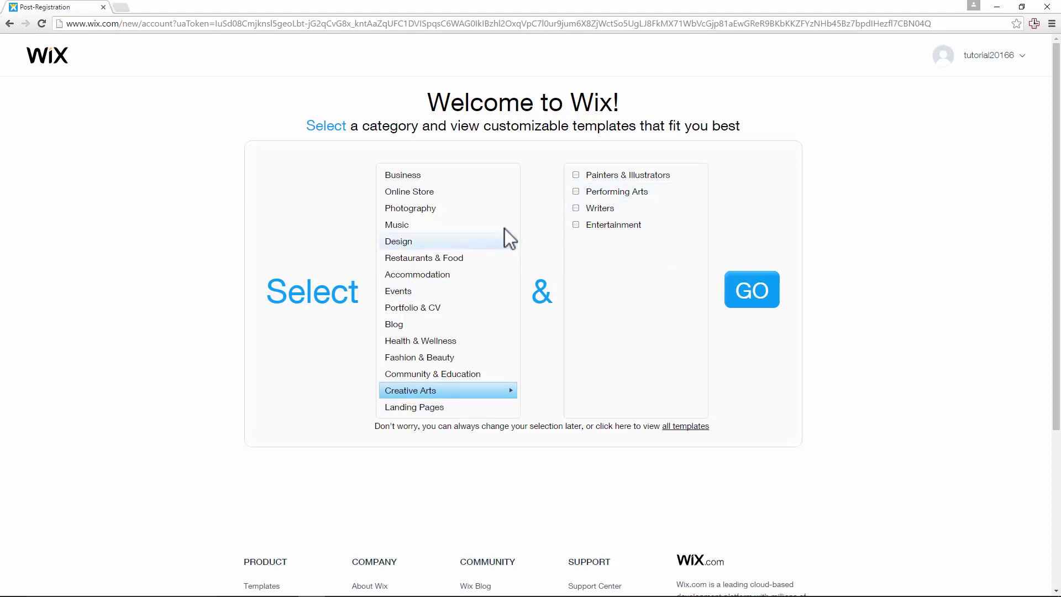
left_click(428, 306)
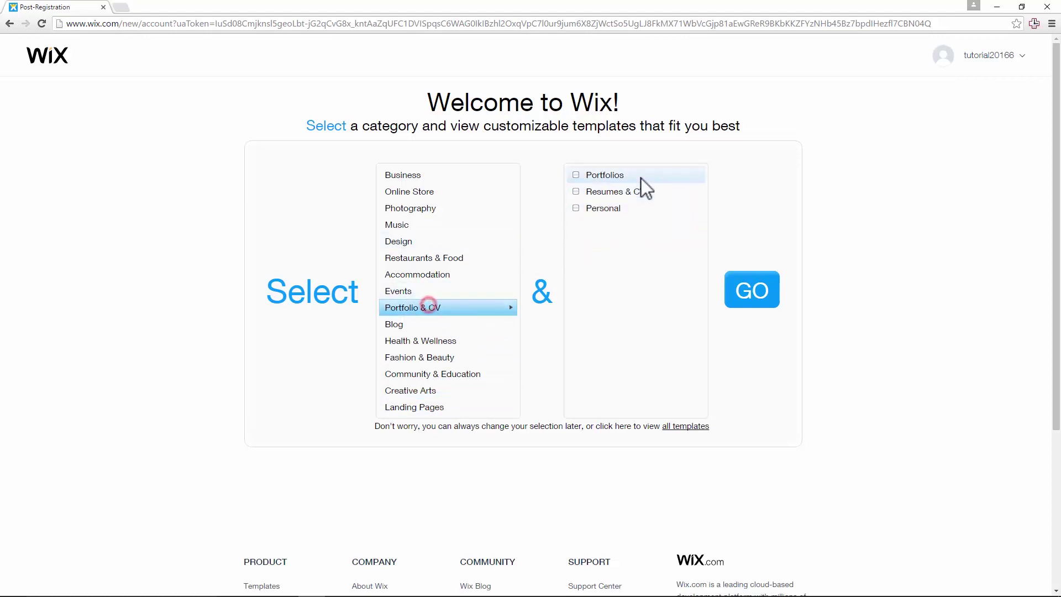
left_click(435, 250)
left_click(430, 223)
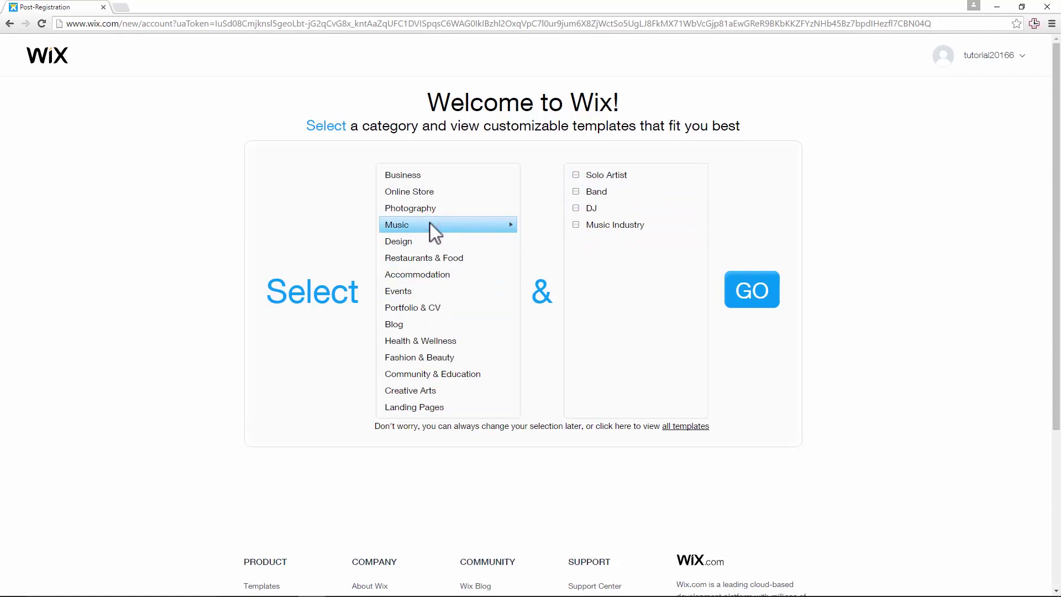
left_click(428, 211)
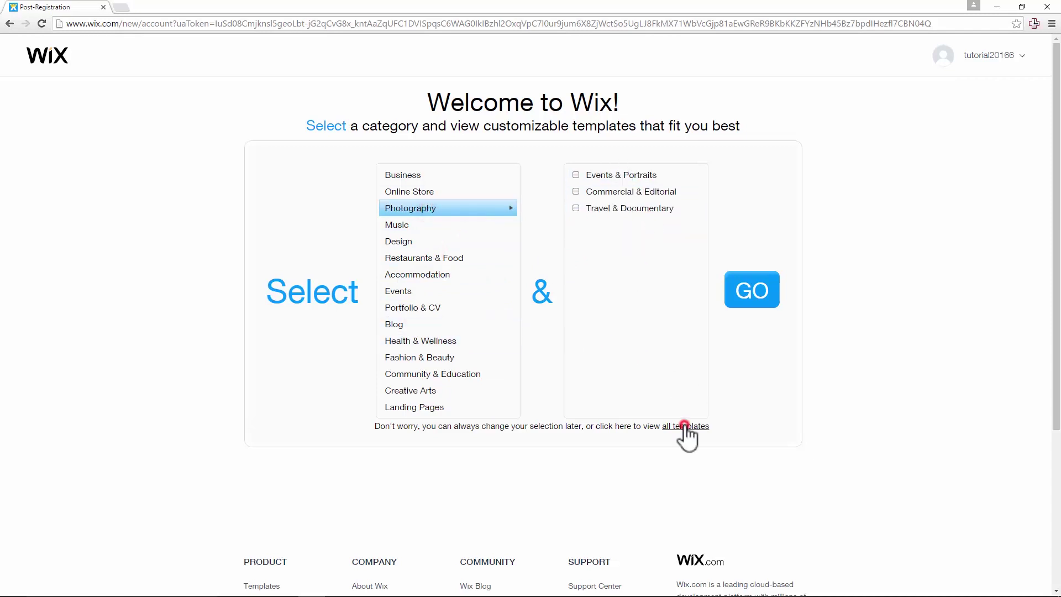
Step: Open the full list of all templates and browse the designs on its first page
left_click(685, 426)
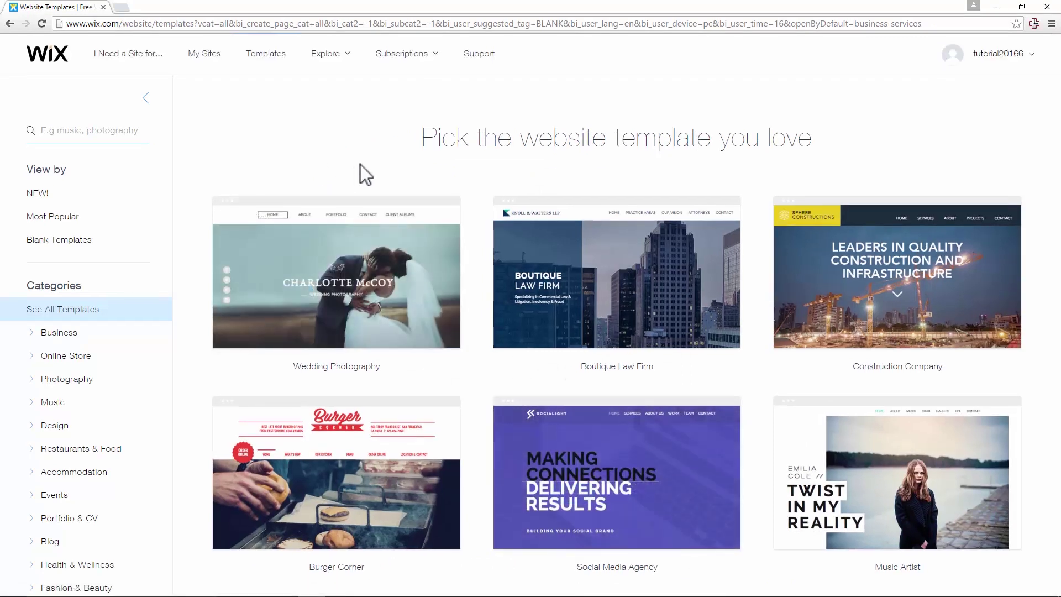
scroll(361, 164, "down", 1)
mouse_move(607, 251)
scroll(610, 257, "down", 6)
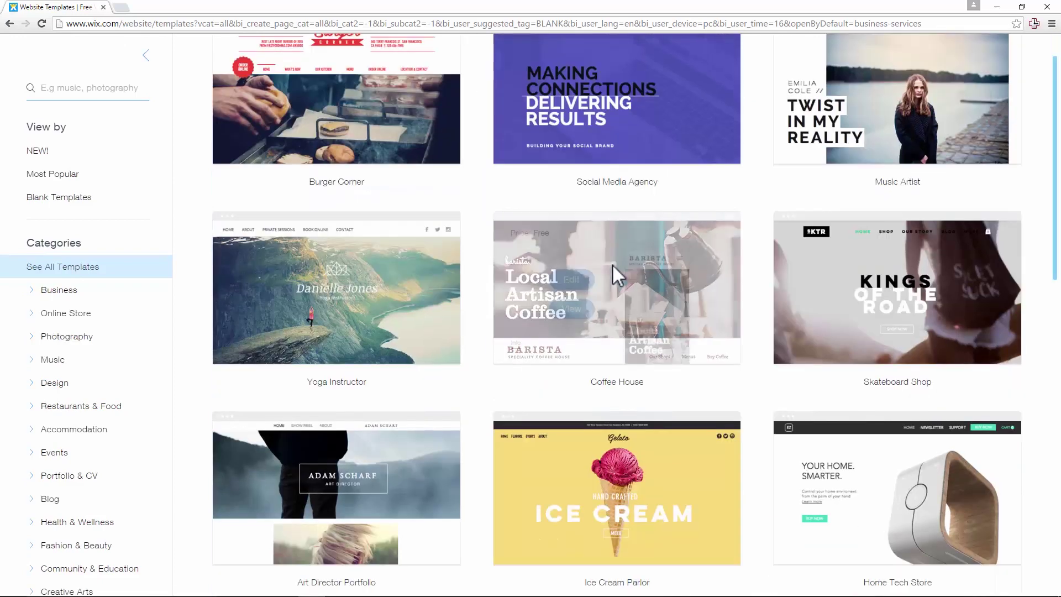
mouse_move(436, 149)
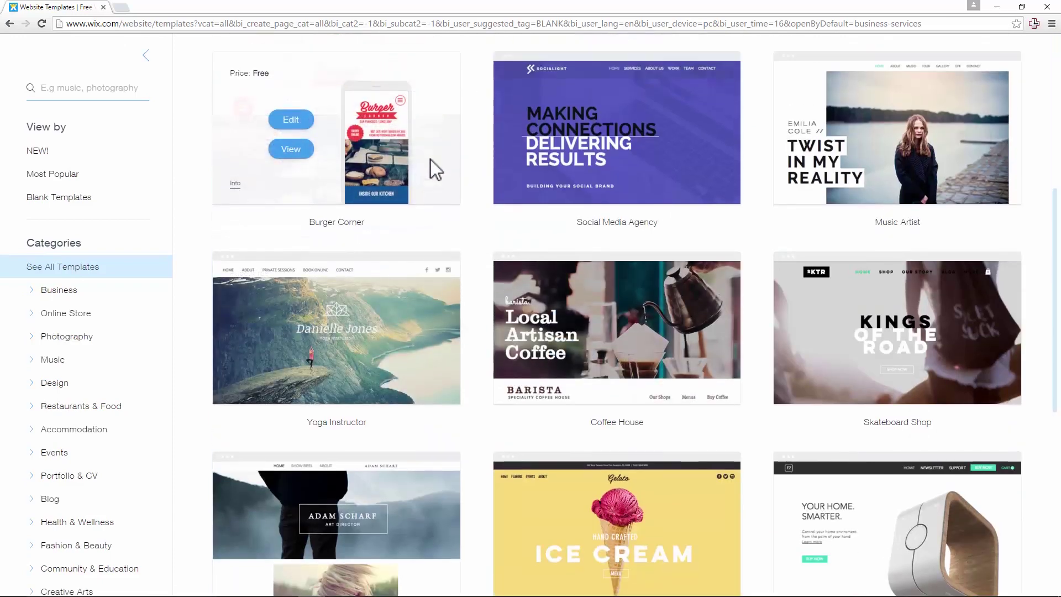
scroll(453, 188, "up", 5)
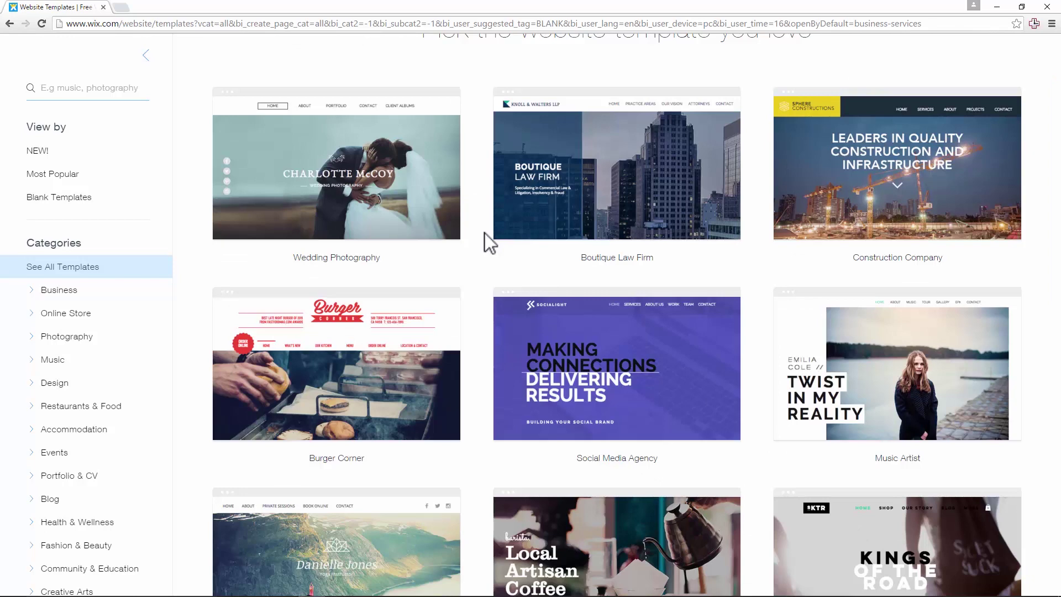
scroll(485, 270, "down", 4)
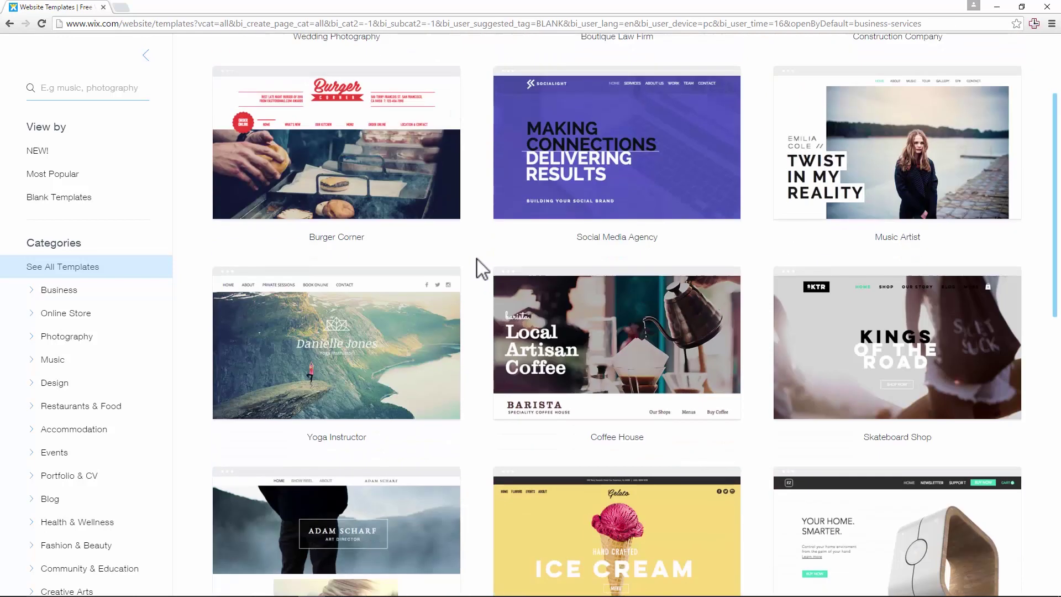
scroll(469, 244, "down", 4)
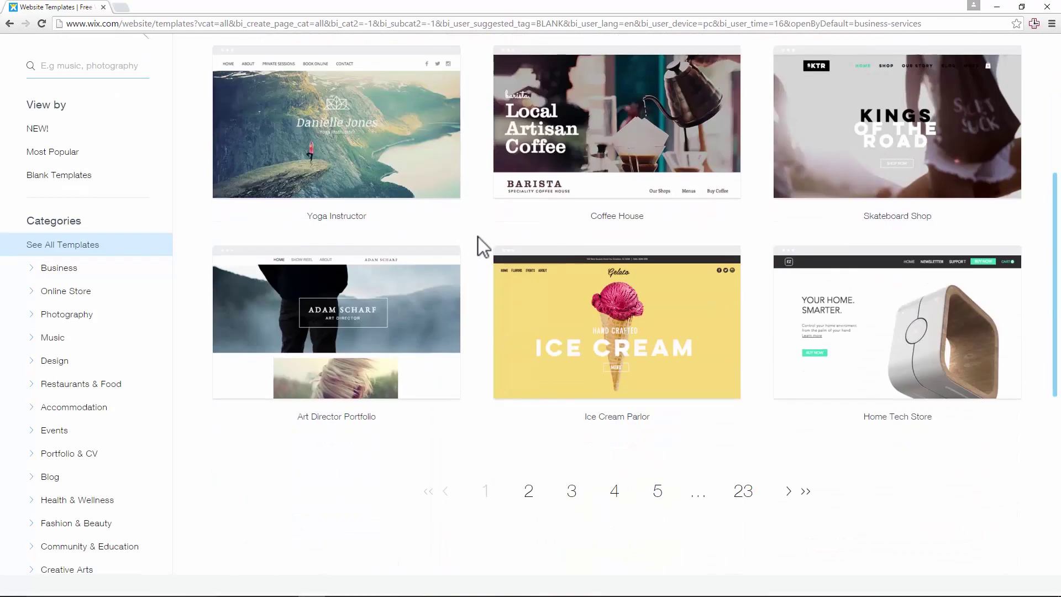
scroll(478, 237, "up", 1)
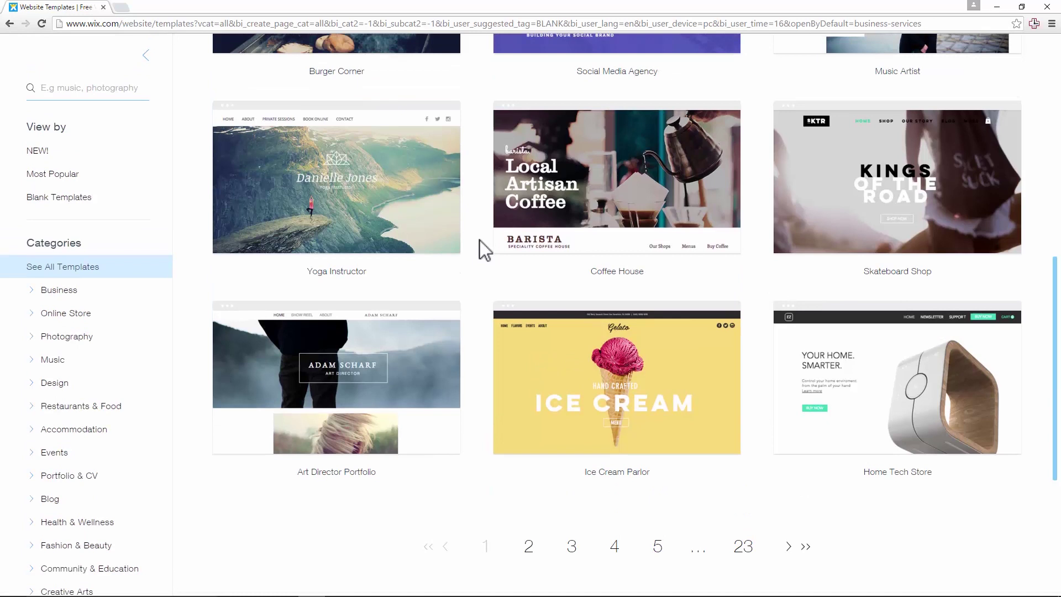
Step: Preview the Home Tech Store template, review its home page sections and Support page, and close the preview
mouse_move(870, 357)
left_click(859, 406)
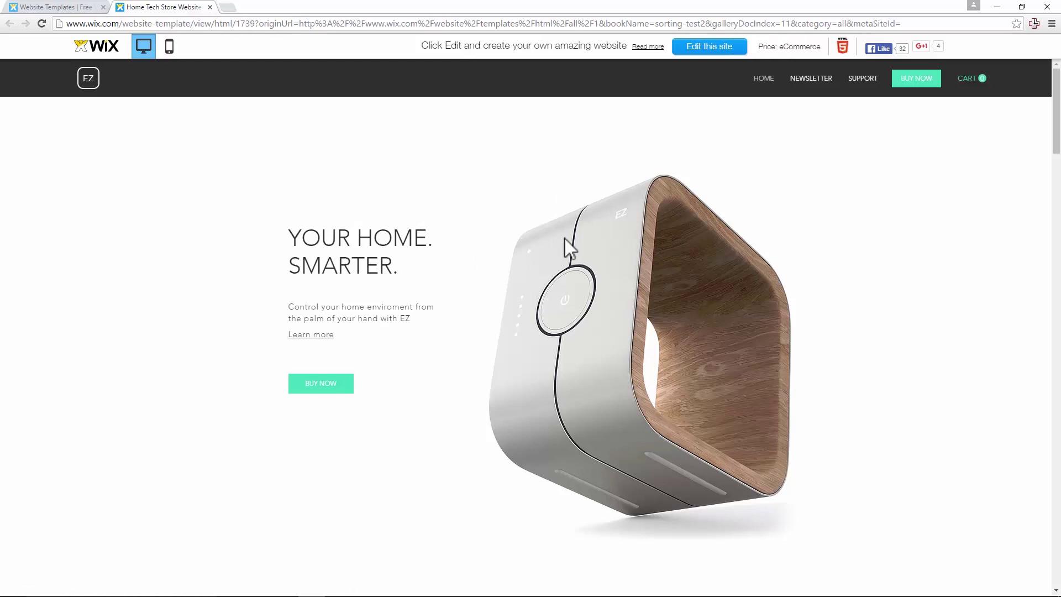
scroll(495, 278, "down", 5)
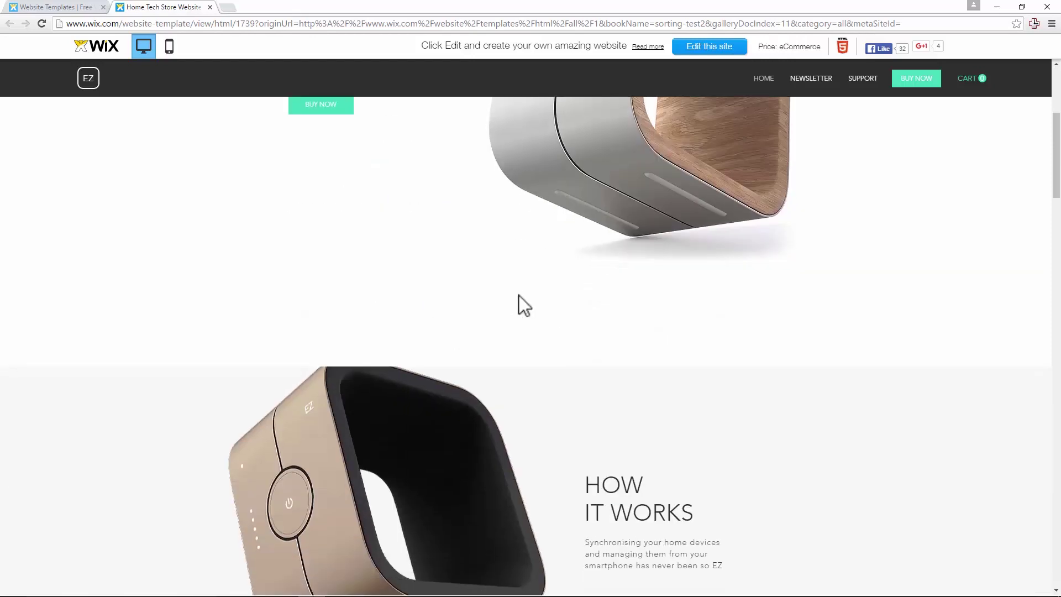
scroll(519, 296, "down", 3)
scroll(521, 296, "down", 2)
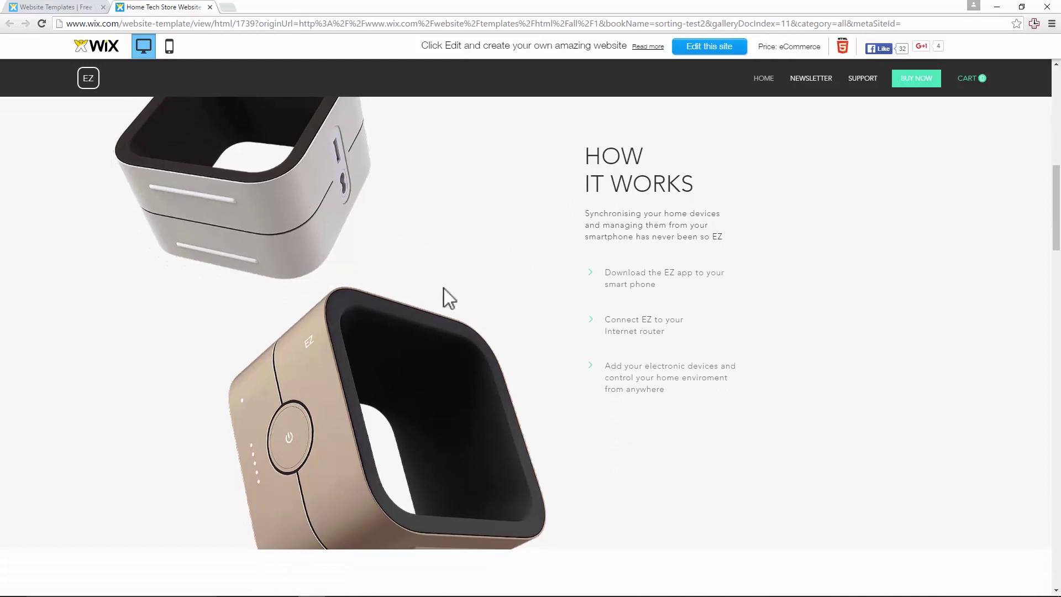
scroll(443, 288, "down", 7)
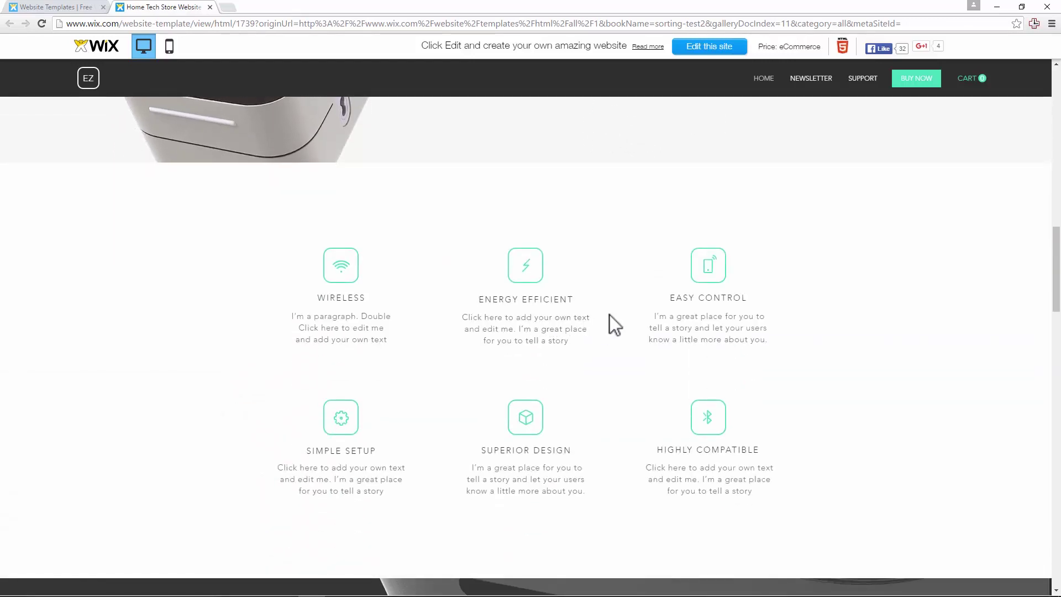
scroll(609, 315, "down", 10)
scroll(592, 330, "down", 5)
scroll(591, 327, "up", 20)
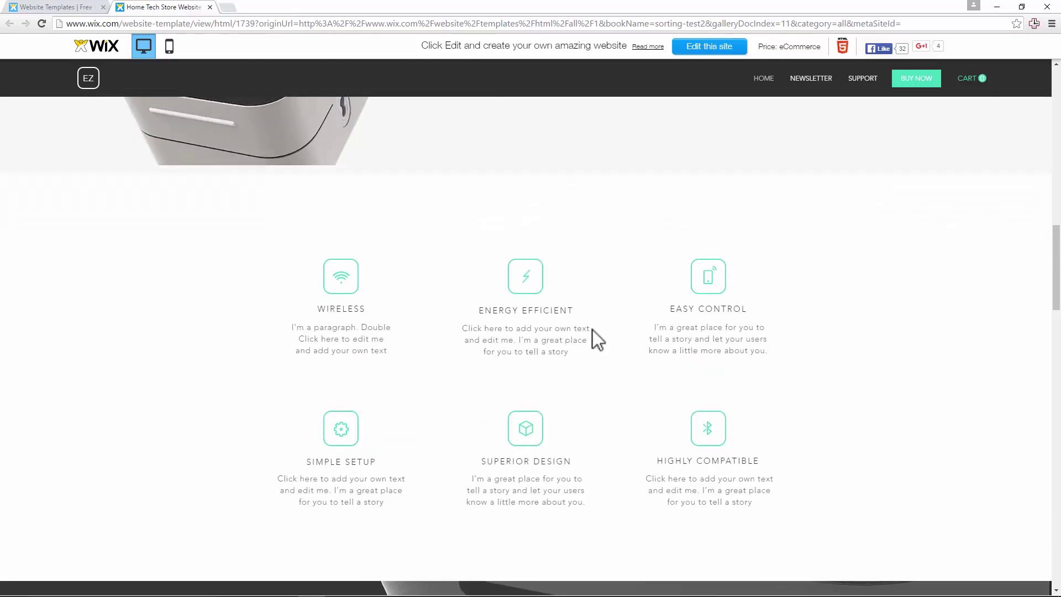
scroll(592, 330, "up", 15)
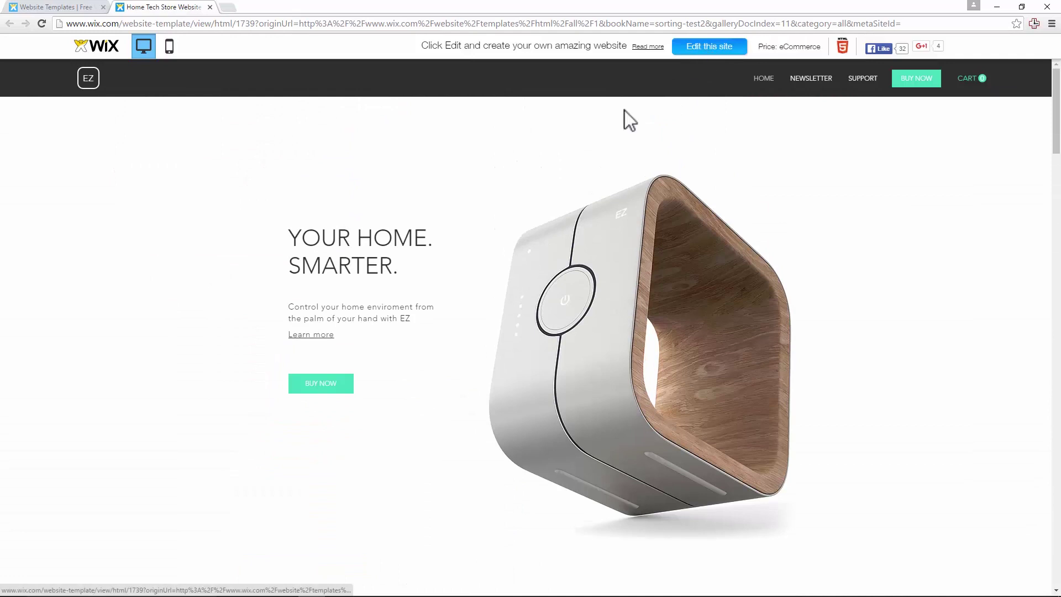
left_click(861, 80)
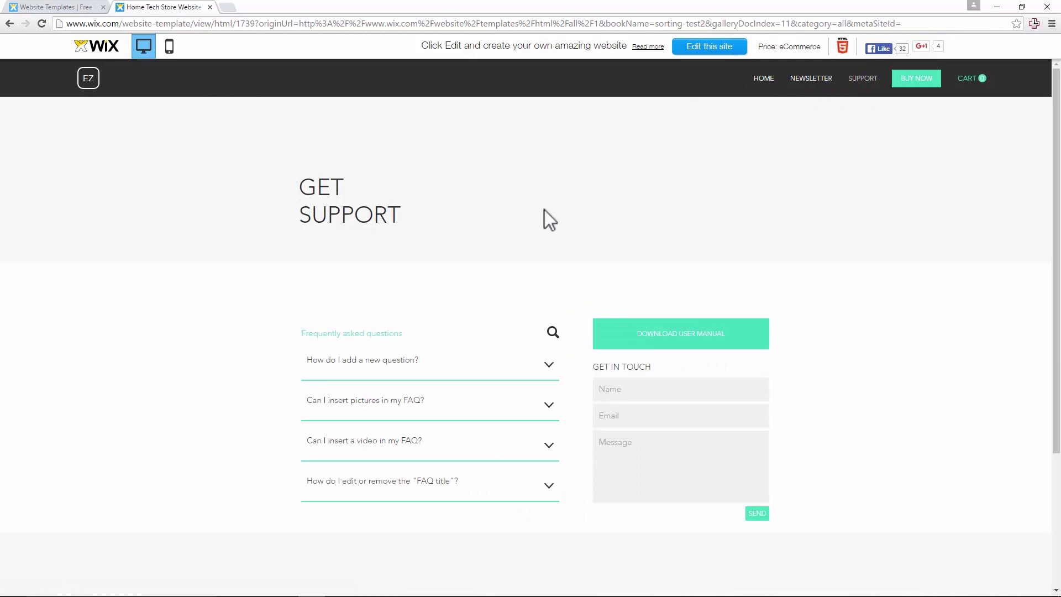
left_click(210, 7)
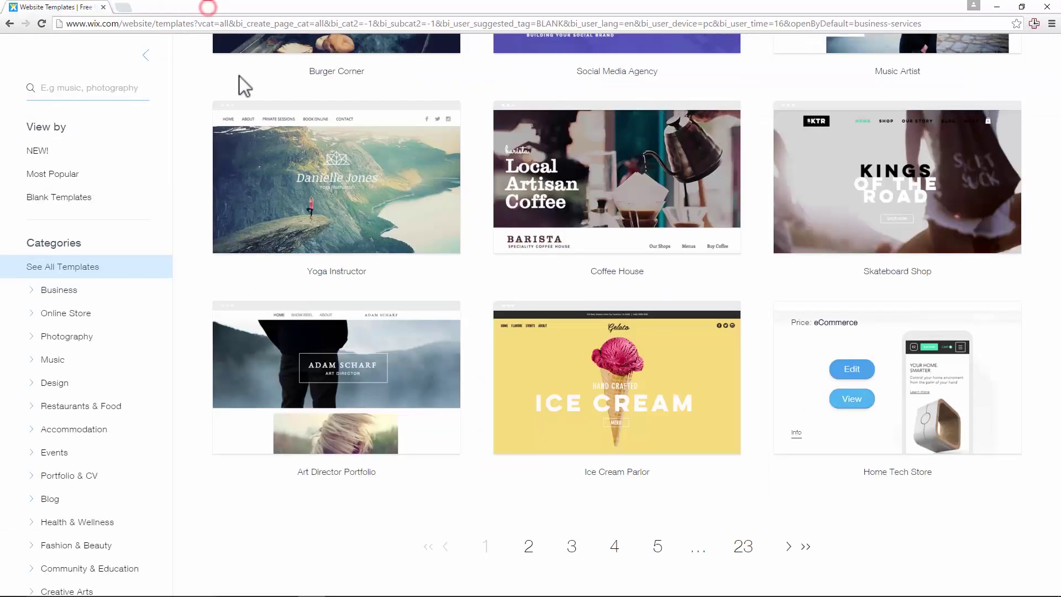
Step: Preview the One Page Layout from the blank templates, review its sections, and open it for editing
left_click(70, 200)
mouse_move(397, 184)
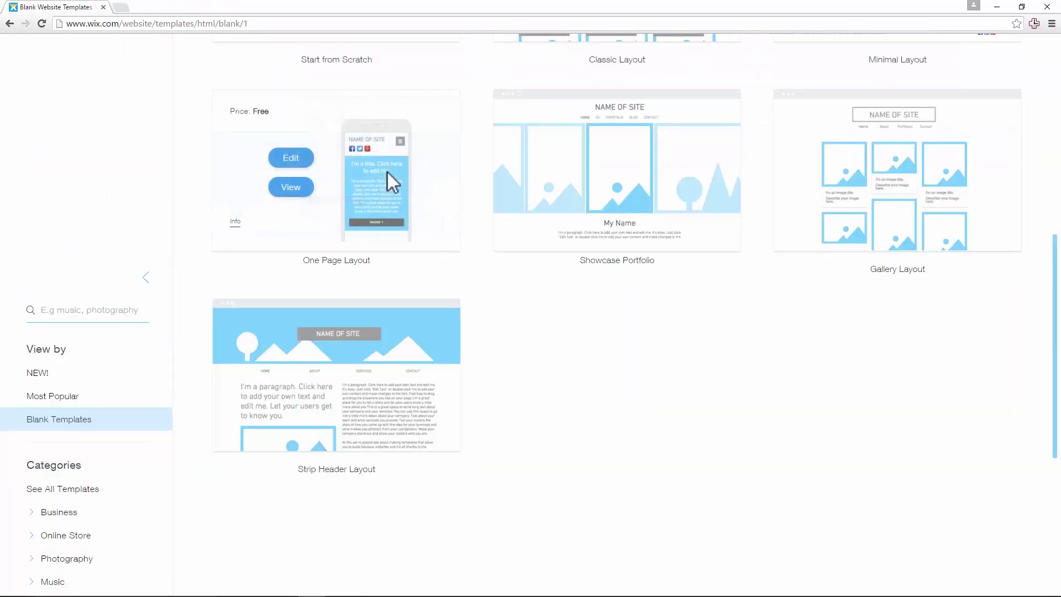
left_click(284, 190)
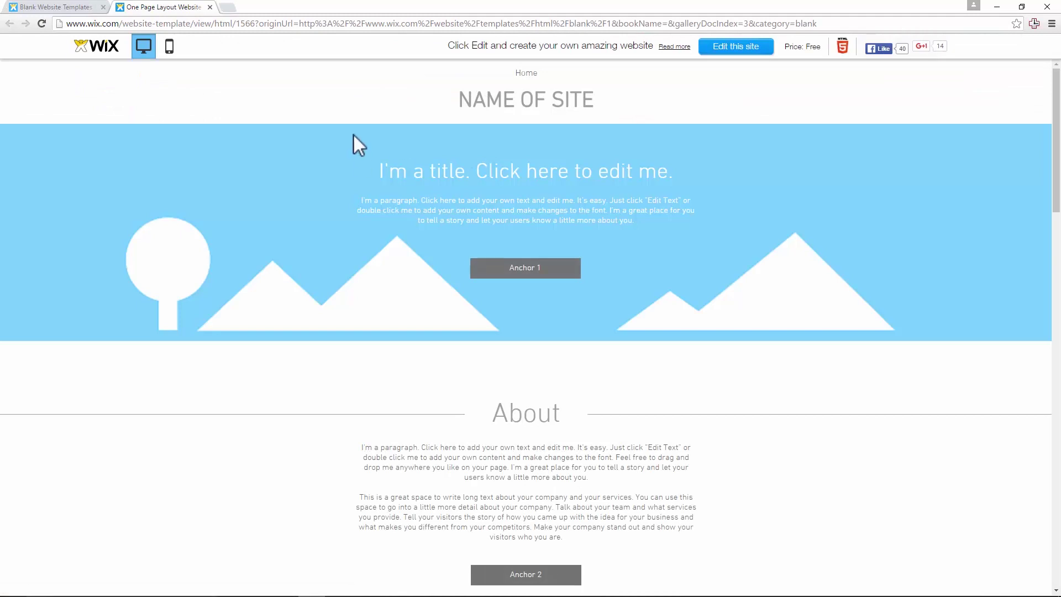
scroll(521, 131, "down", 20)
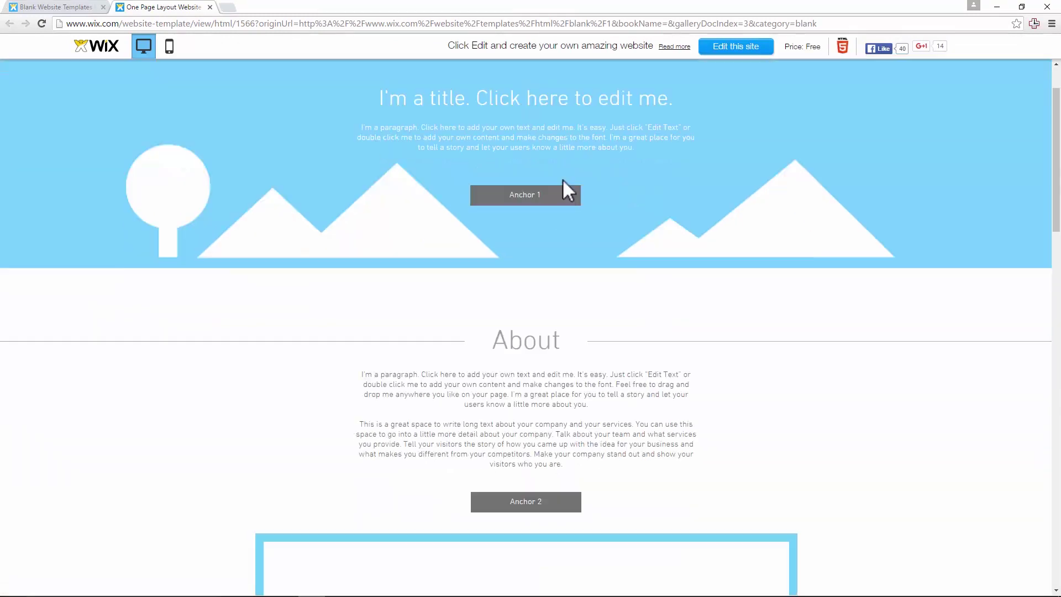
scroll(612, 284, "down", 5)
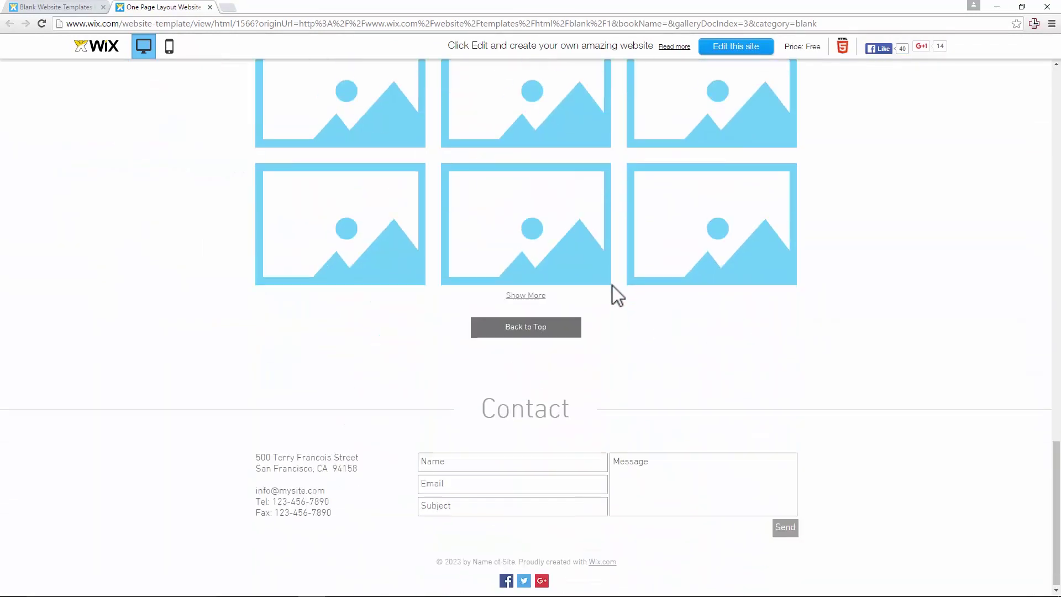
scroll(616, 287, "up", 15)
scroll(611, 276, "up", 10)
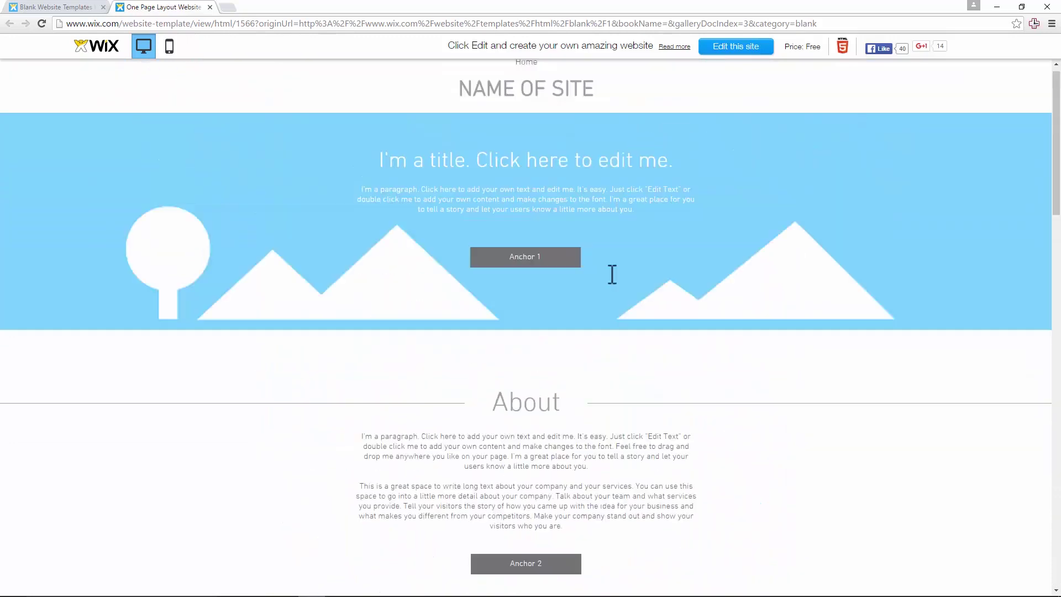
left_click(745, 50)
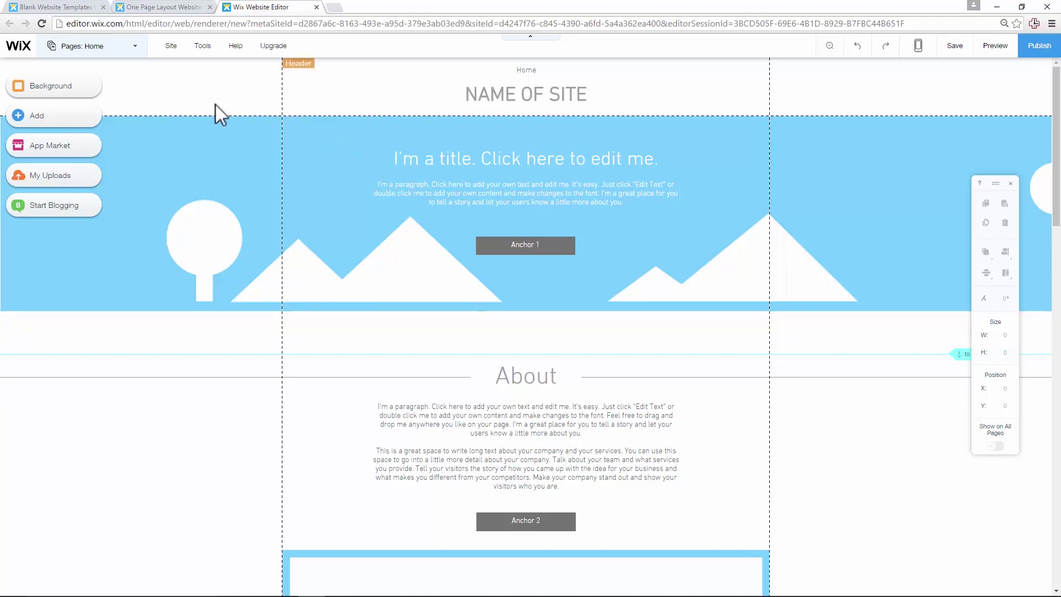
Step: Add a new page named Gallery to the site
left_click(134, 50)
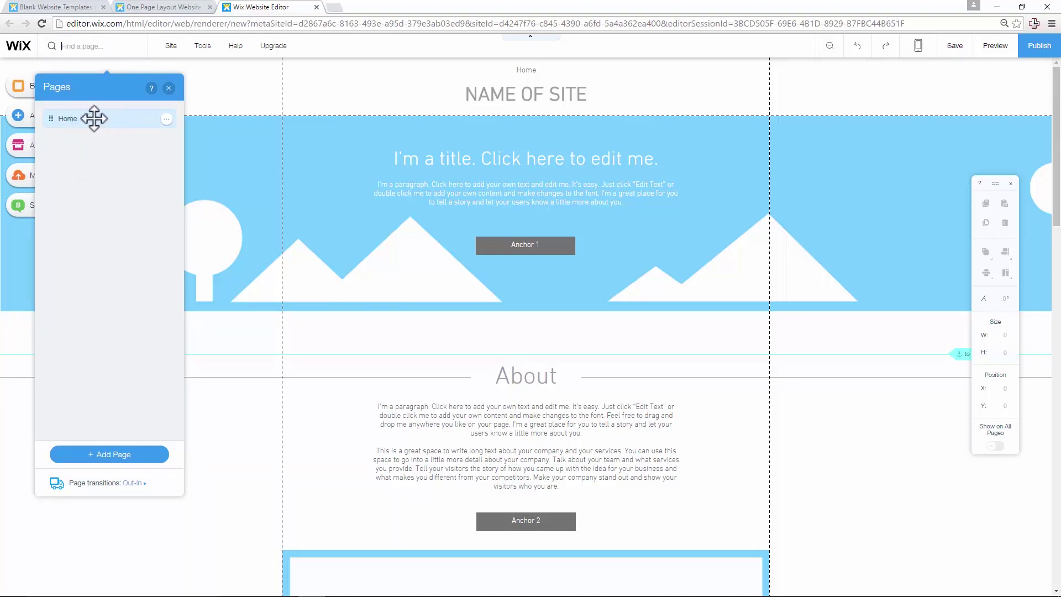
left_click(133, 452)
left_click(247, 409)
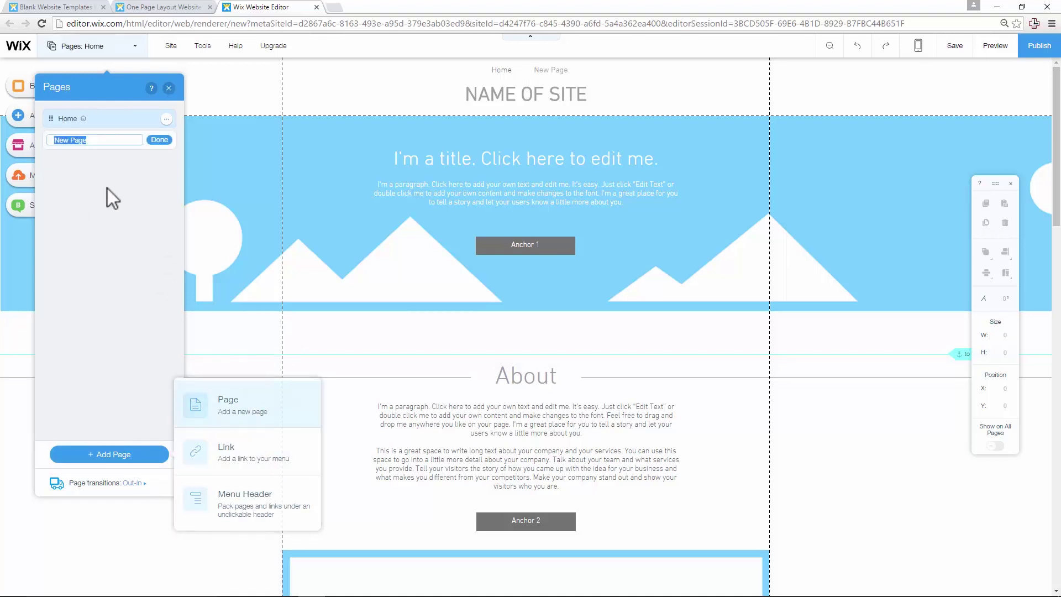
type("Gallery")
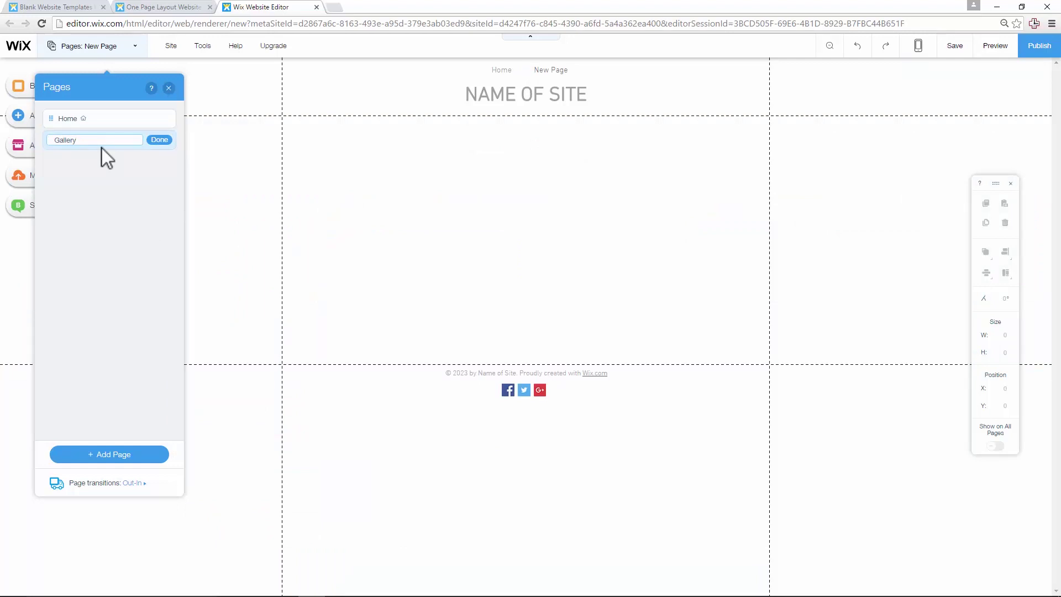
key("Return")
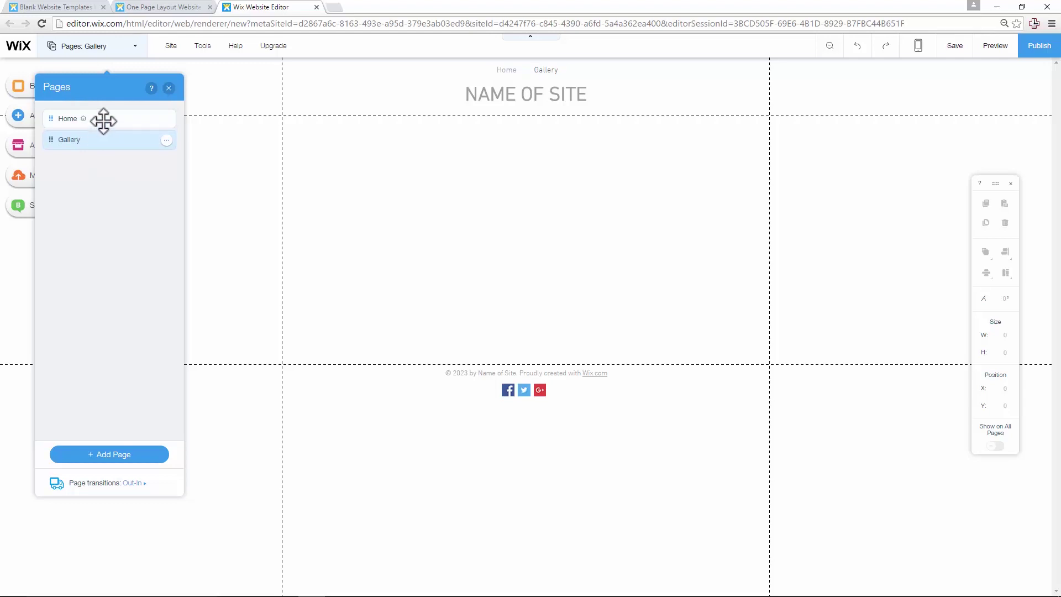
Step: Switch between the Home and Gallery pages to compare their contents
left_click(107, 121)
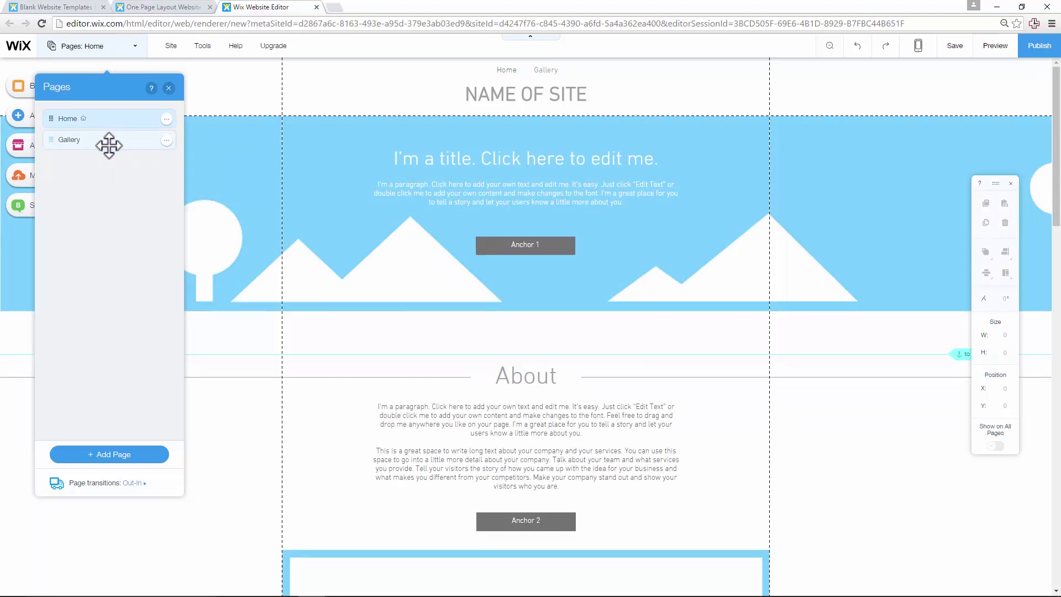
left_click(109, 143)
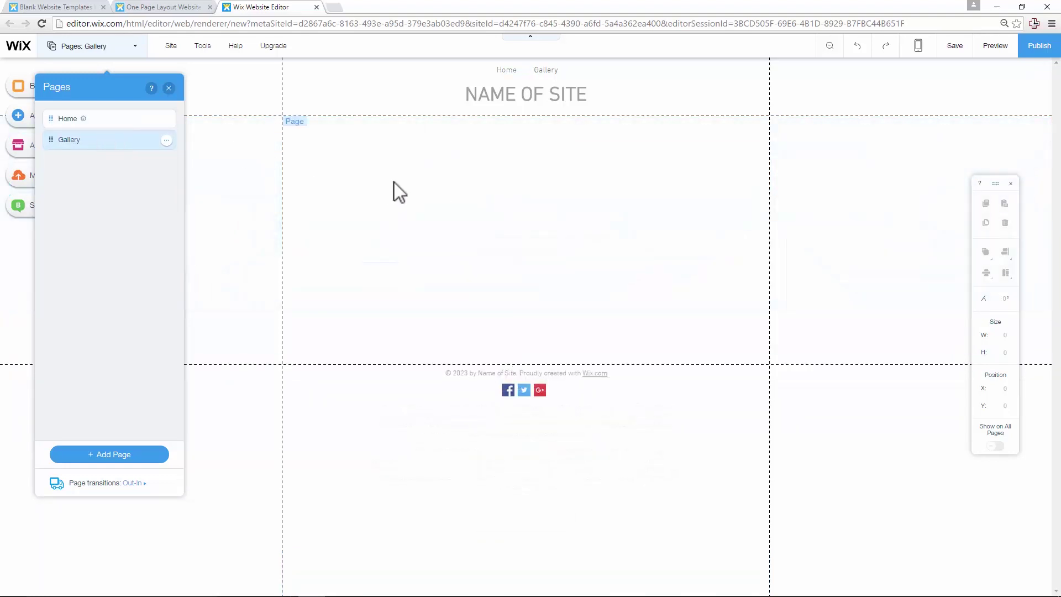
left_click(118, 122)
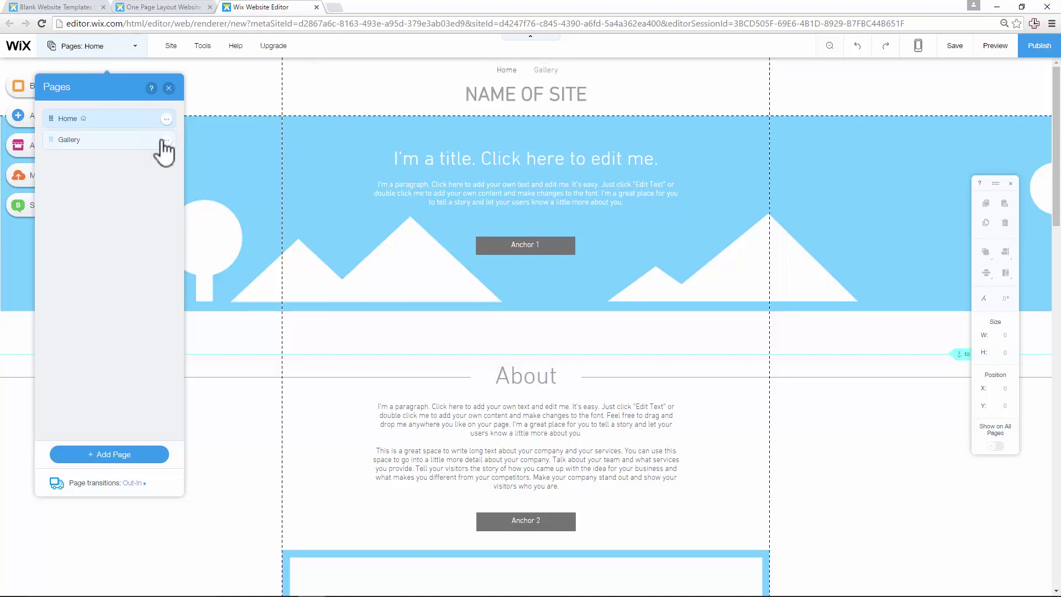
Step: Hide the Gallery page from the site menu, show it again, and close the page list
left_click(165, 141)
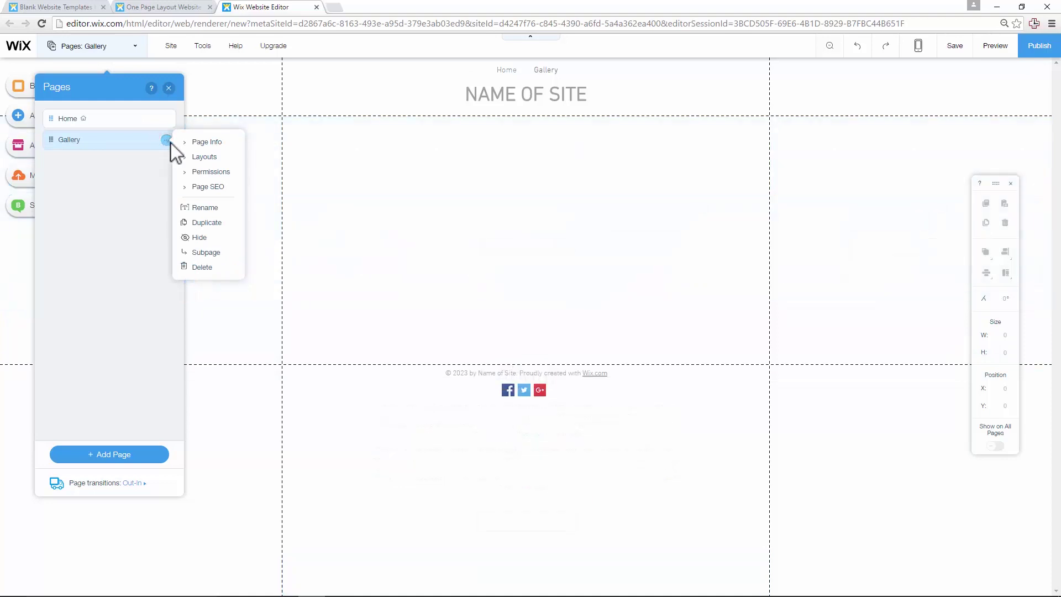
left_click(209, 237)
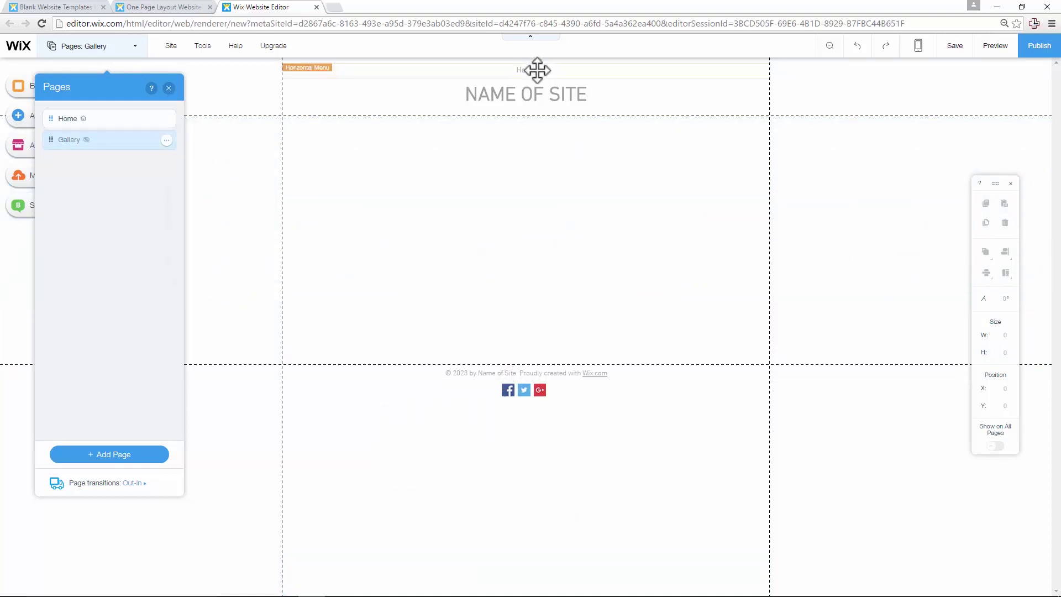
left_click(166, 140)
left_click(206, 238)
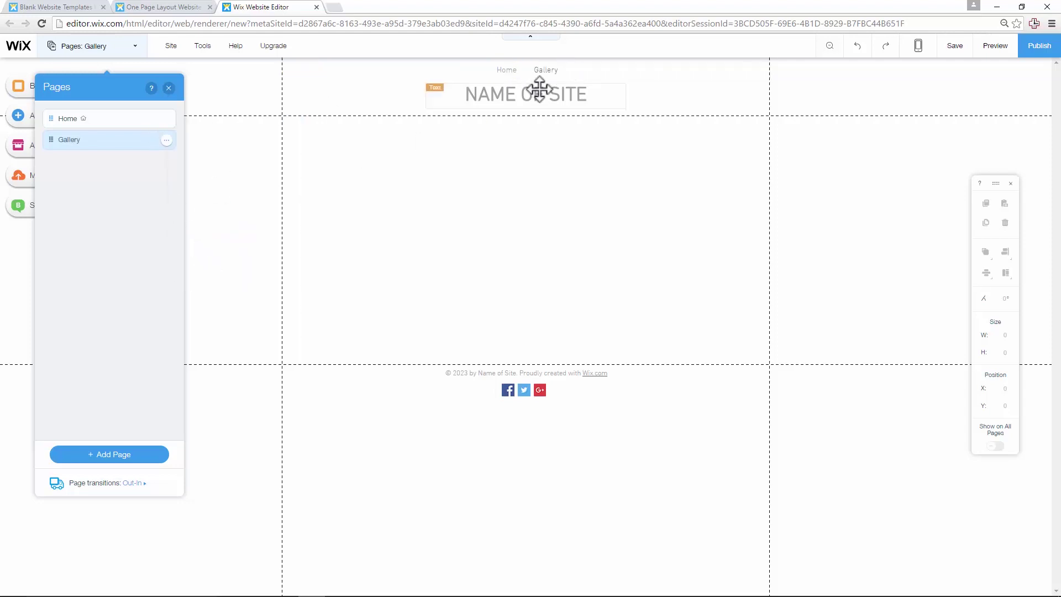
left_click(168, 87)
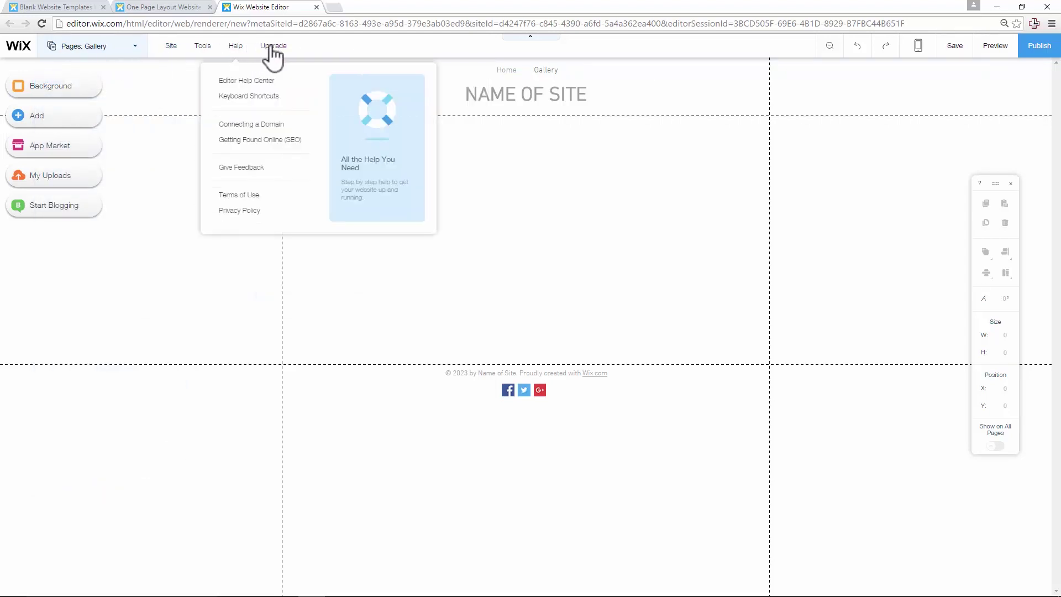
Step: Look through the Site and Tools options, switching the Toolbar and Gridlines off and on again
mouse_move(172, 49)
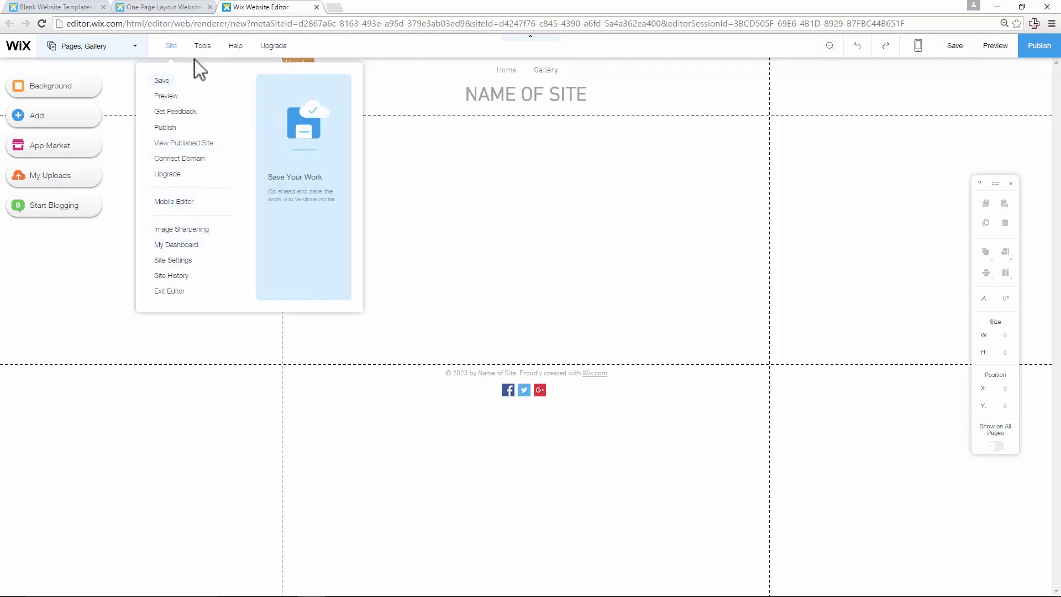
mouse_move(203, 60)
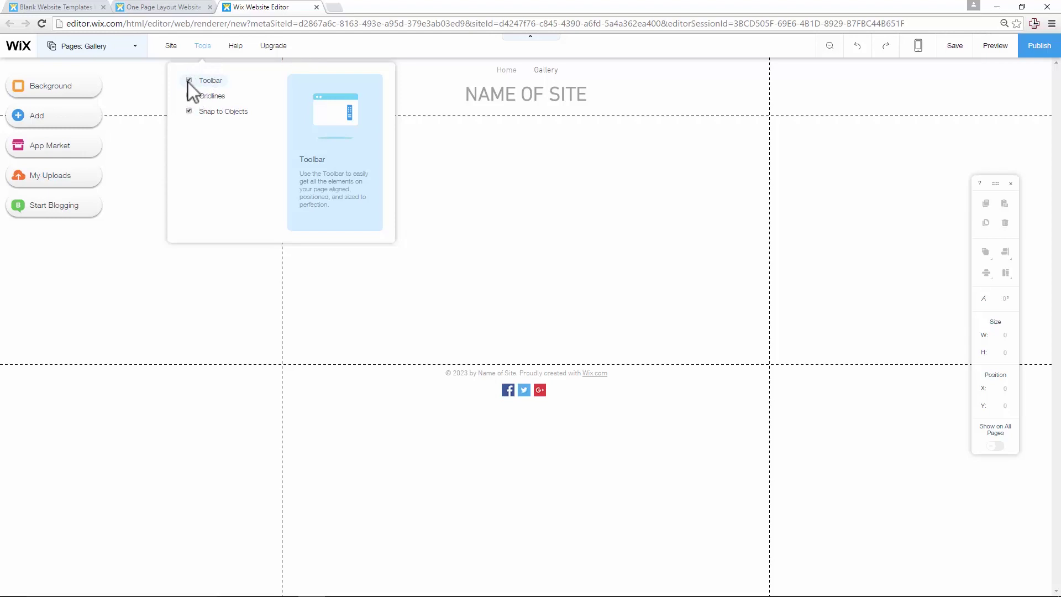
left_click(187, 82)
left_click(188, 82)
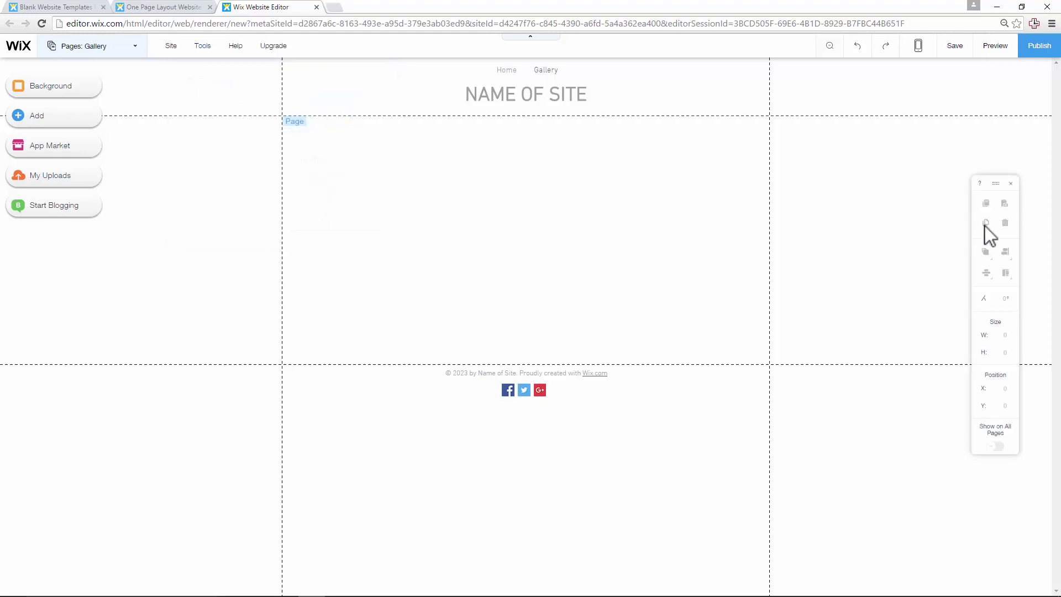
left_click(189, 96)
left_click(191, 96)
mouse_move(172, 47)
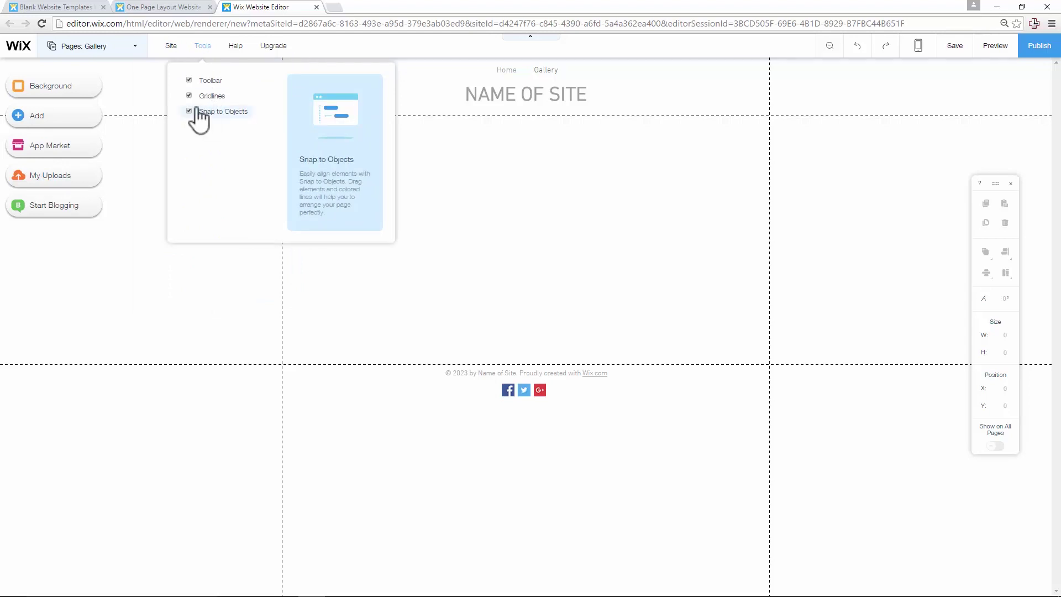
Step: On the Home page, move the Anchor 1 button up to about x 390, y 340, centred on the page
left_click(131, 46)
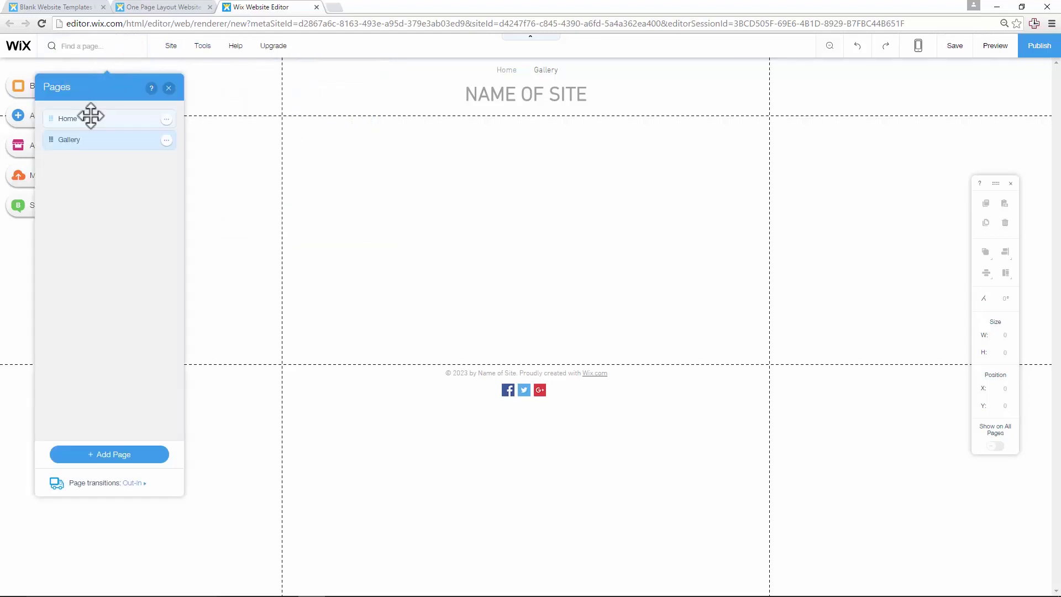
left_click(95, 117)
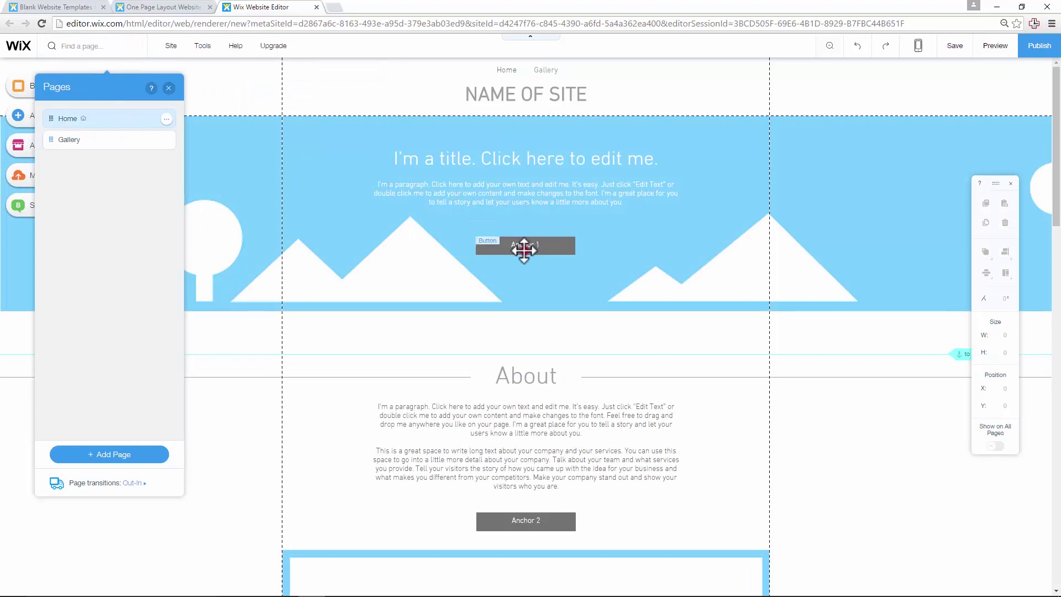
left_click(533, 244)
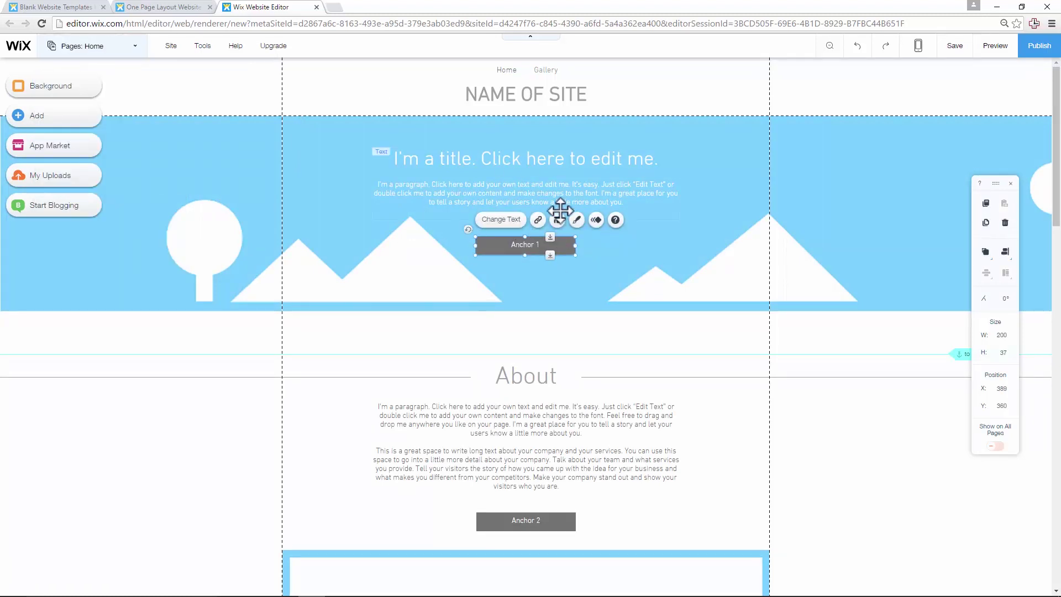
mouse_move(501, 243)
left_mouse_down()
mouse_move(435, 238)
mouse_move(495, 225)
mouse_move(505, 233)
left_mouse_up()
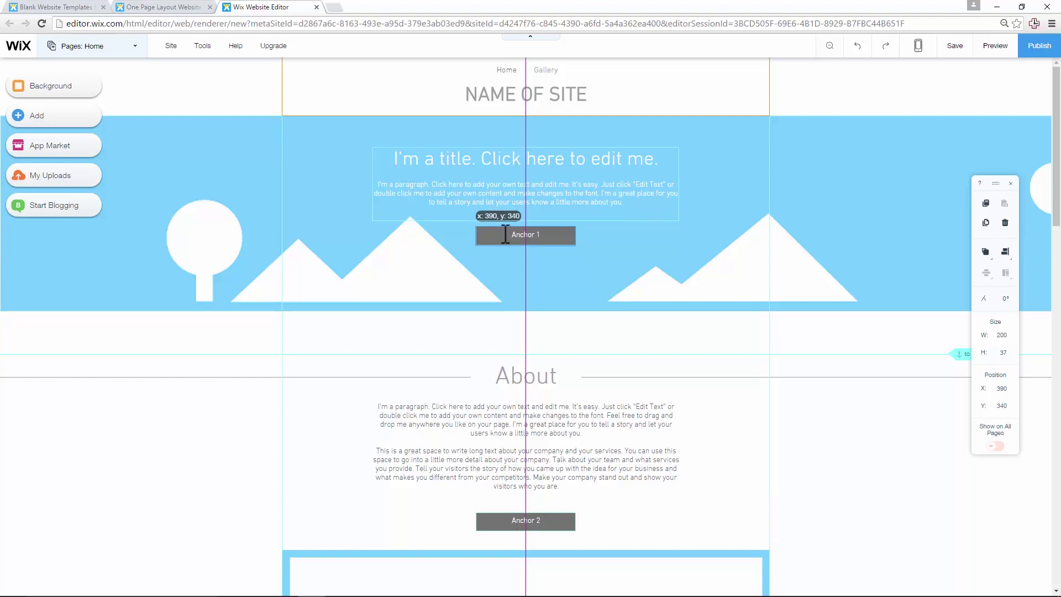
left_click_drag(505, 234, 505, 233)
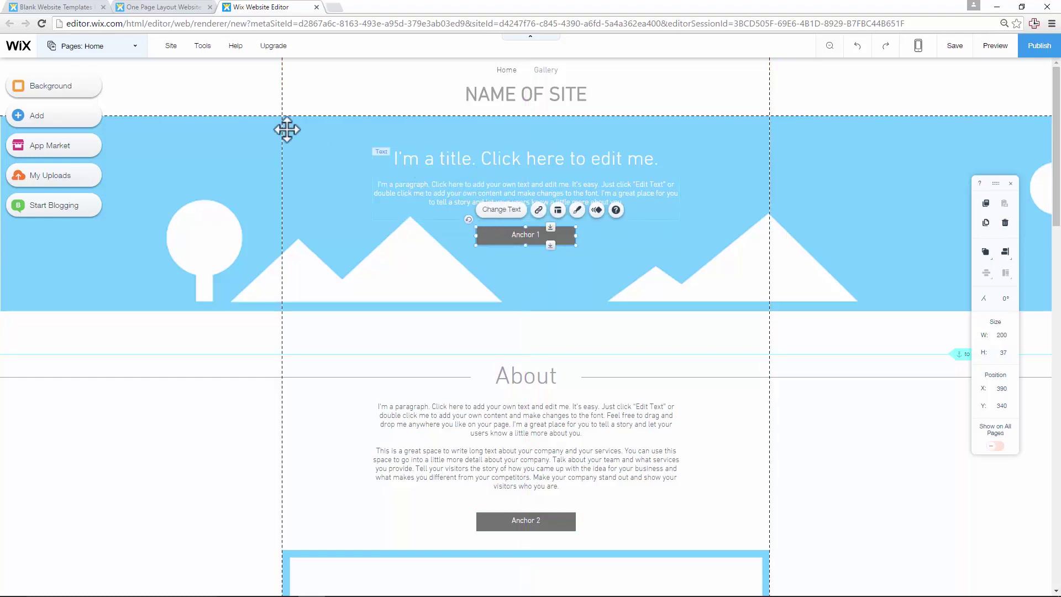
mouse_move(200, 48)
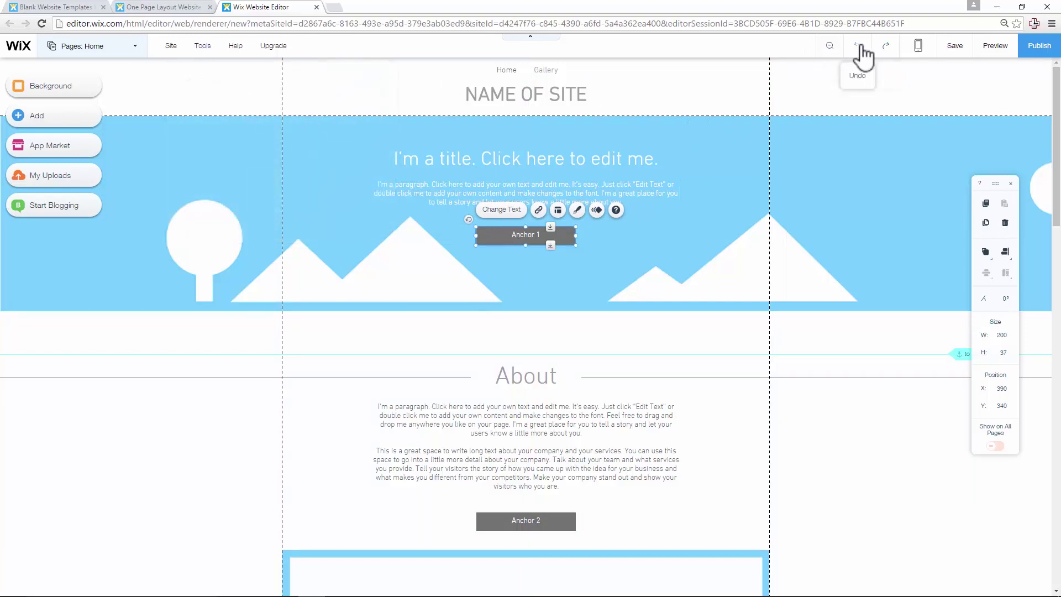
Step: Switch the editor to the mobile view of the site
left_click(916, 50)
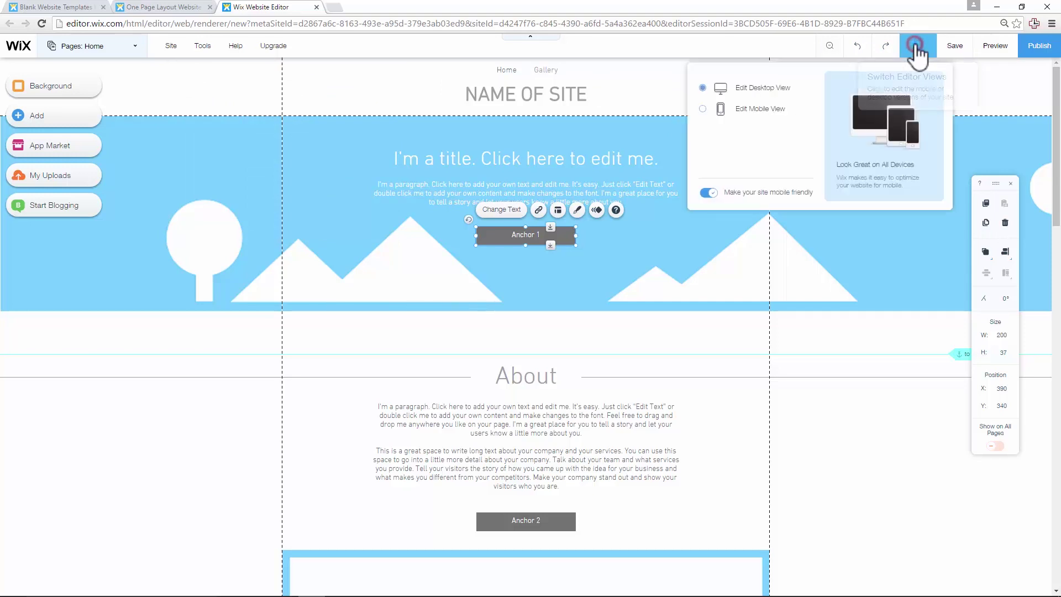
left_click(737, 108)
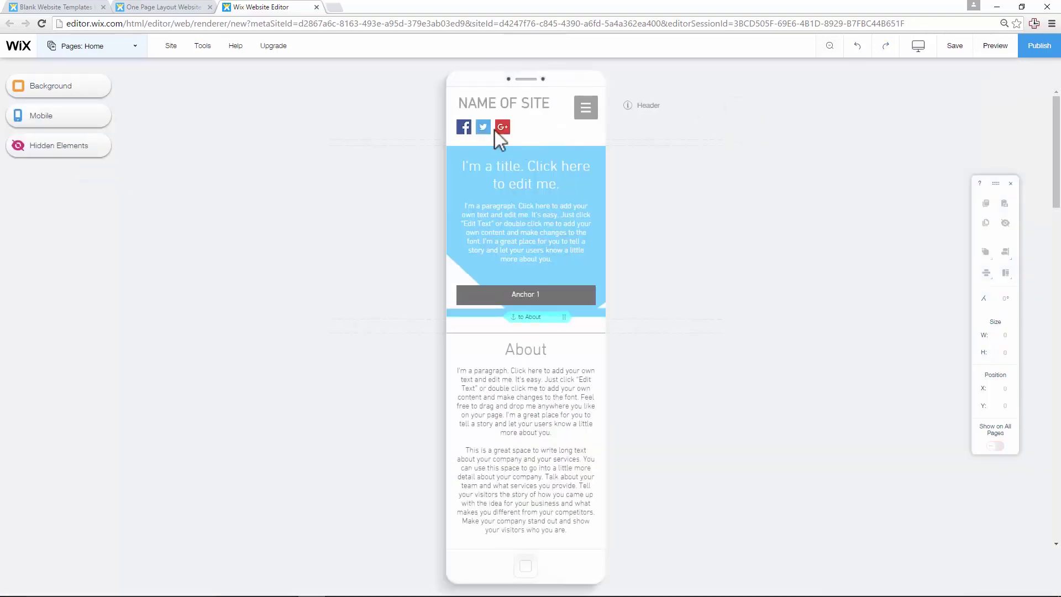
Step: Preview the mobile site, visit Gallery and Home through its navigation menu, and return to the editor
left_click(585, 107)
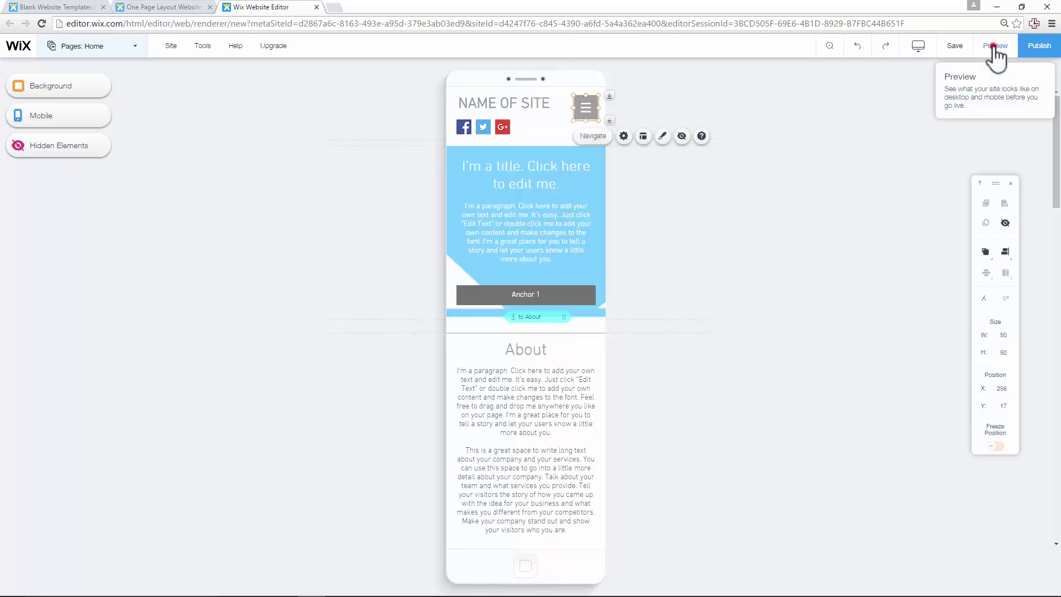
left_click(994, 45)
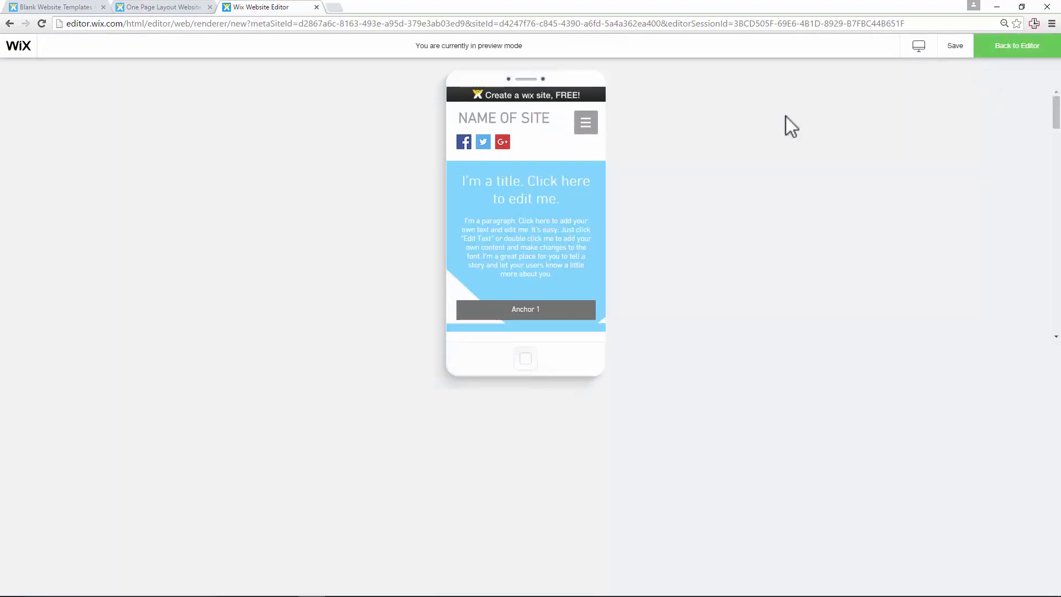
left_click(580, 124)
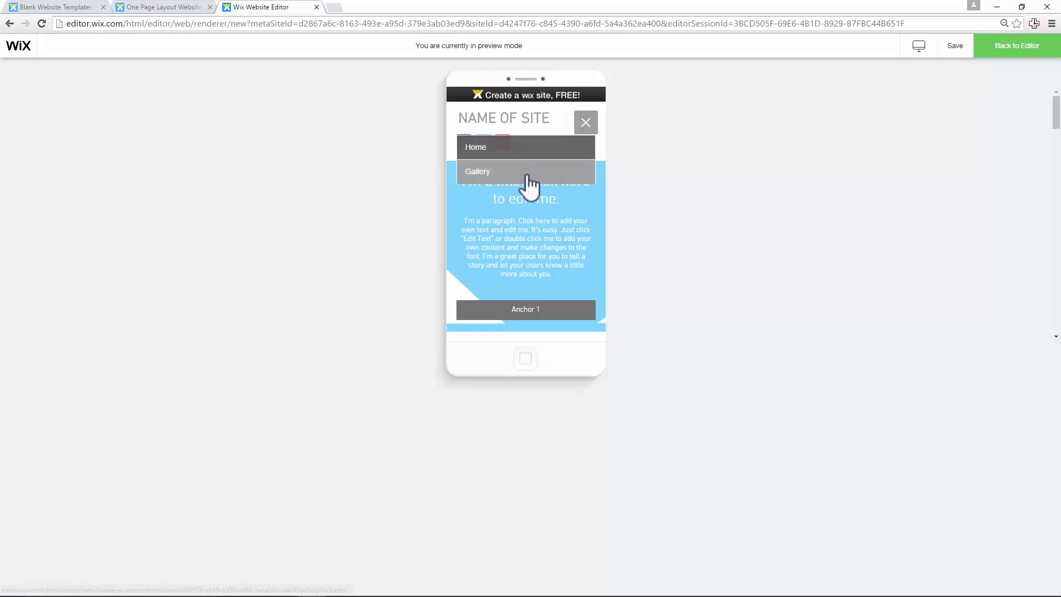
left_click(526, 173)
left_click(586, 122)
left_click(512, 148)
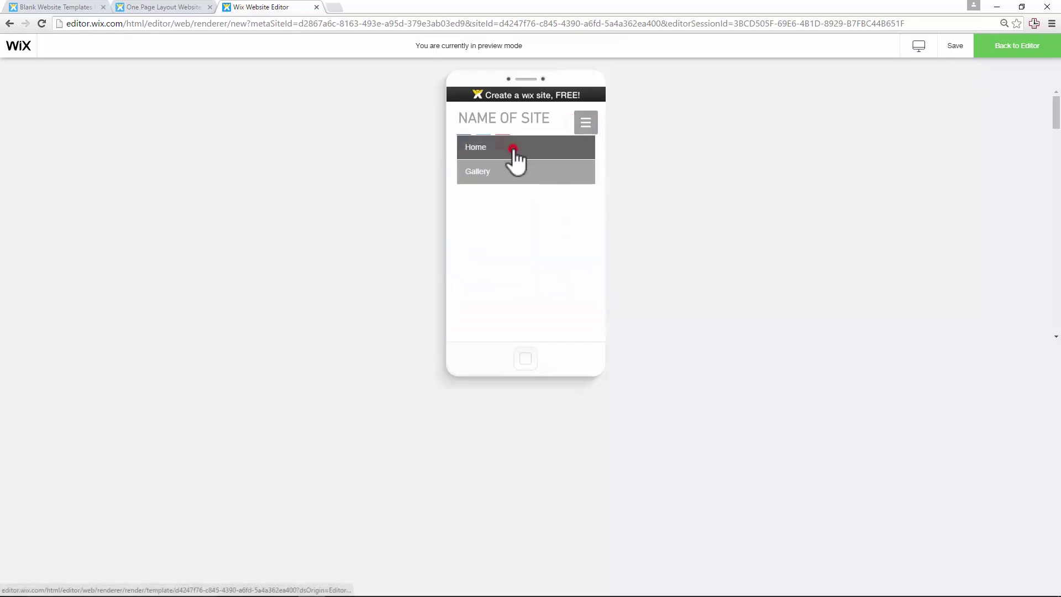
left_click(996, 49)
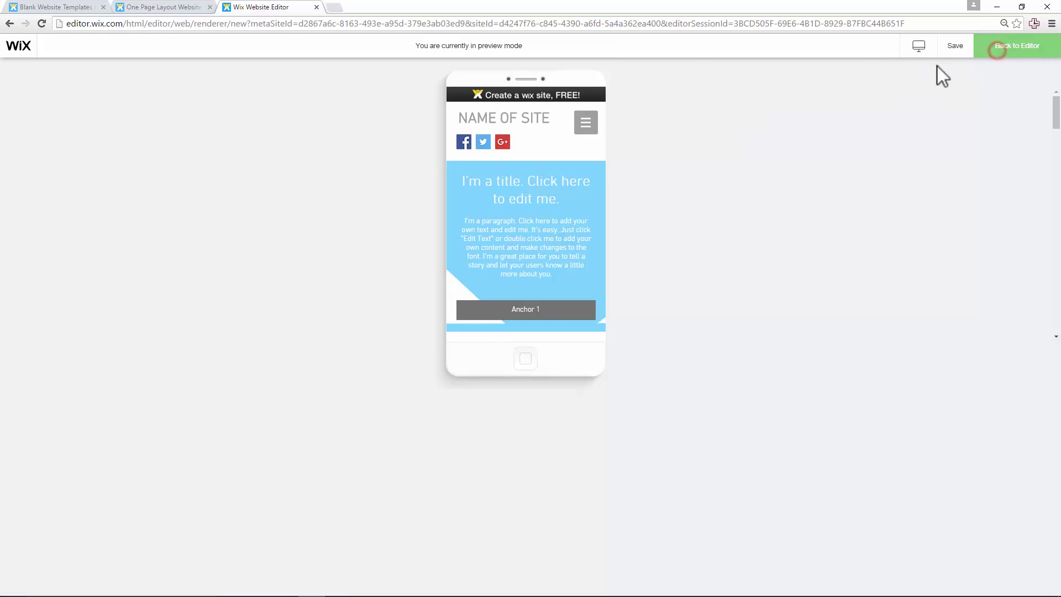
Step: Return the editor to the desktop view and move the About section slightly up in the zoomed-out page layout
mouse_move(917, 52)
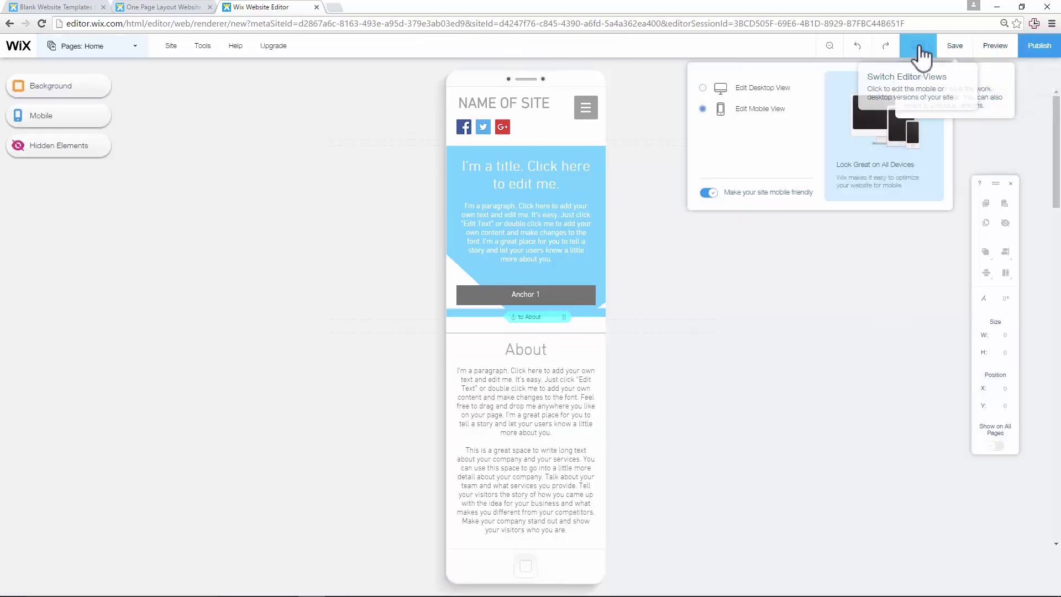
left_click(759, 88)
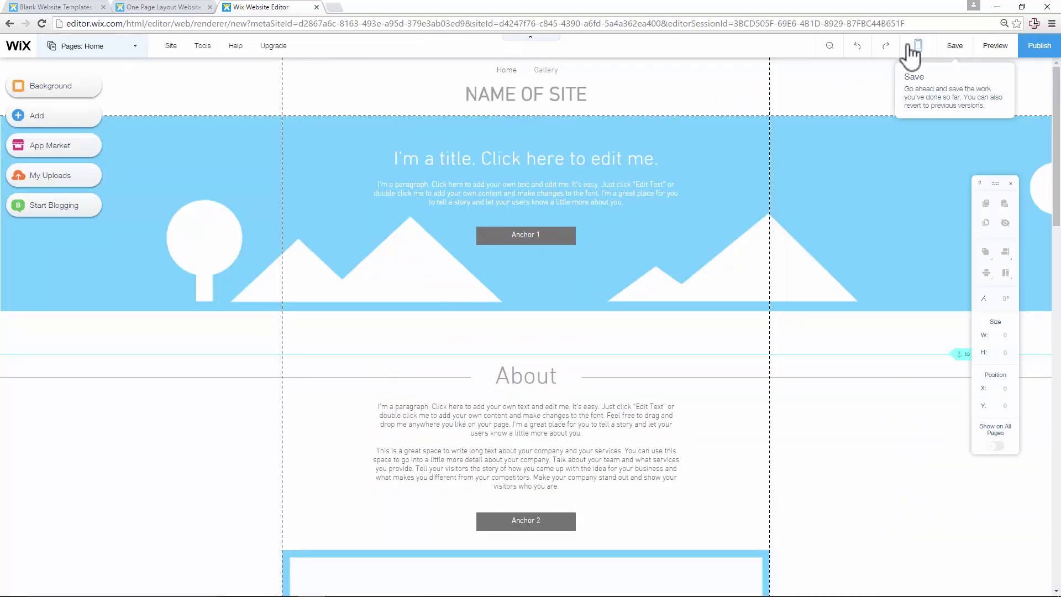
left_click(830, 49)
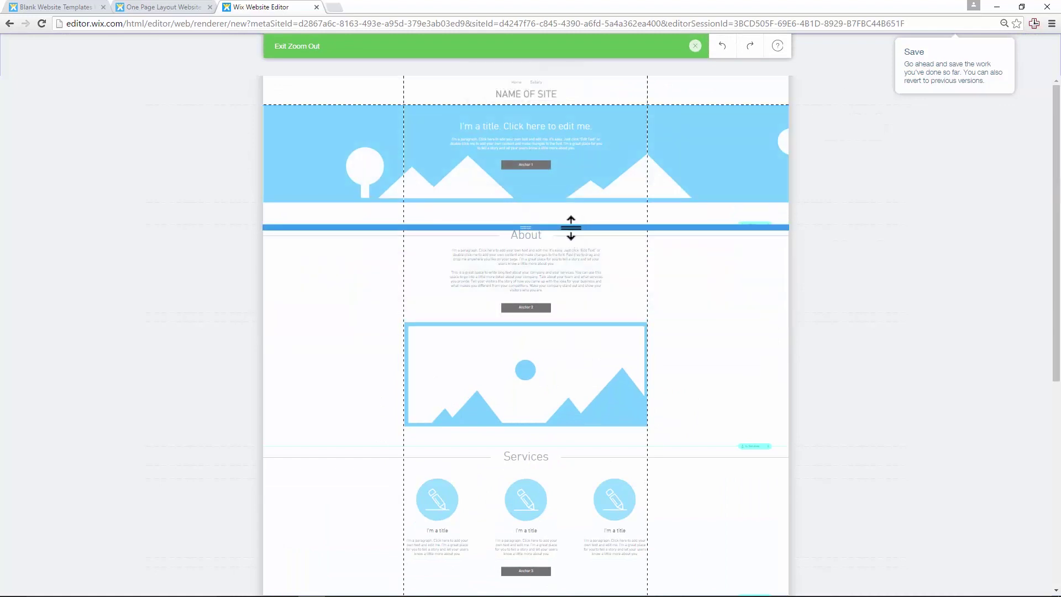
mouse_move(569, 228)
left_mouse_down()
mouse_move(566, 296)
mouse_move(563, 227)
left_mouse_up()
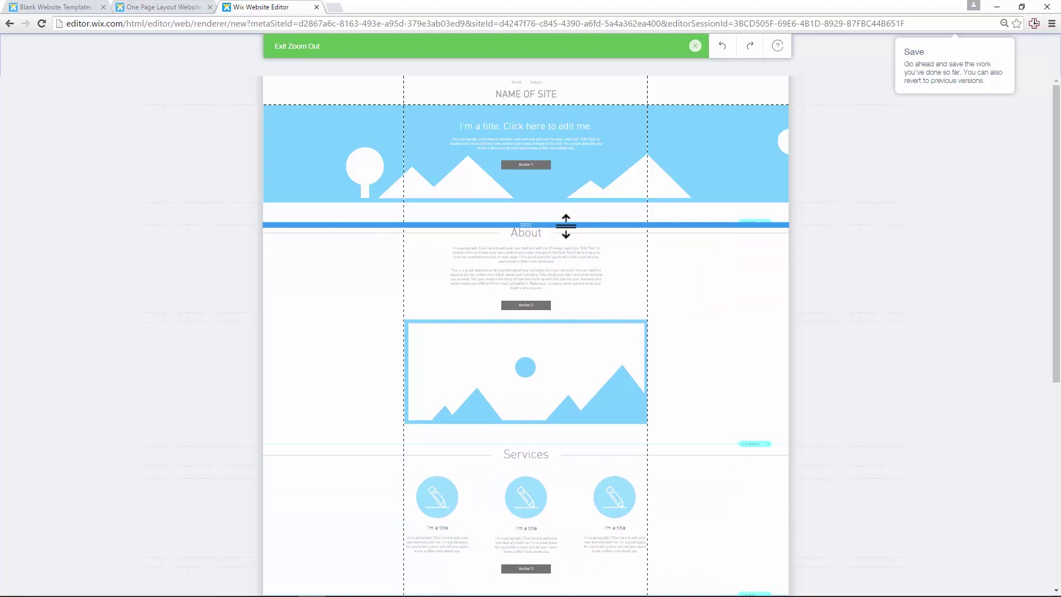
left_click(695, 46)
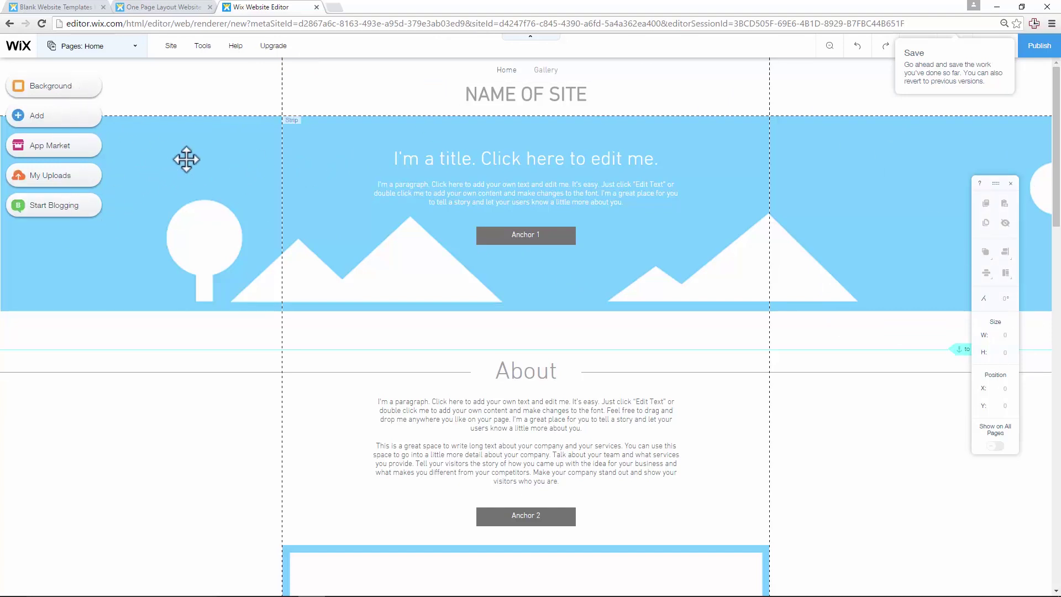
Step: Try several preset color palettes for the site colors from the page background's color settings
left_click(81, 87)
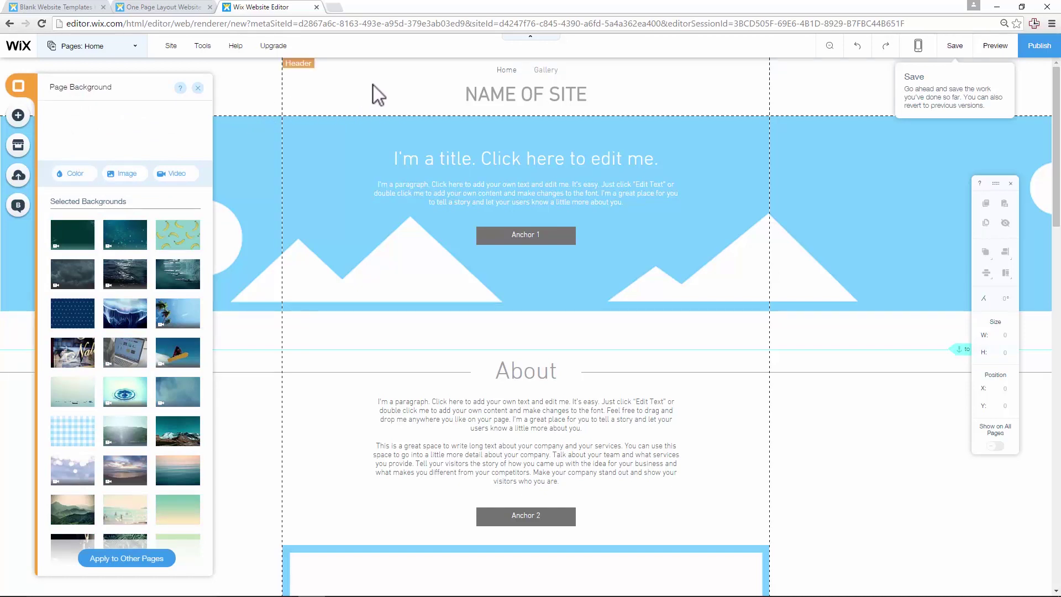
left_click(75, 174)
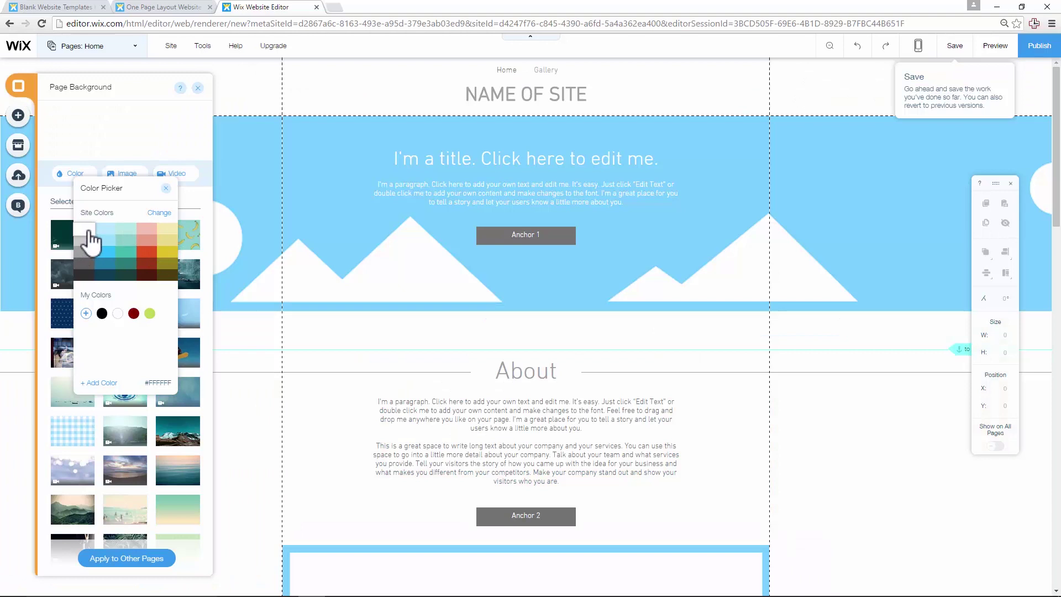
left_click(160, 213)
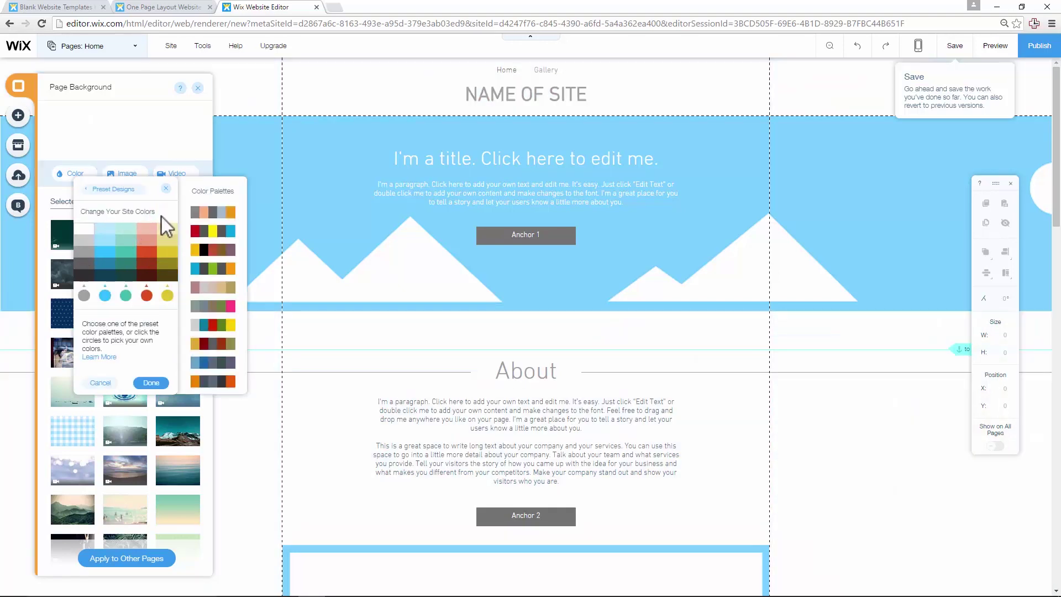
left_click(197, 215)
left_click(209, 233)
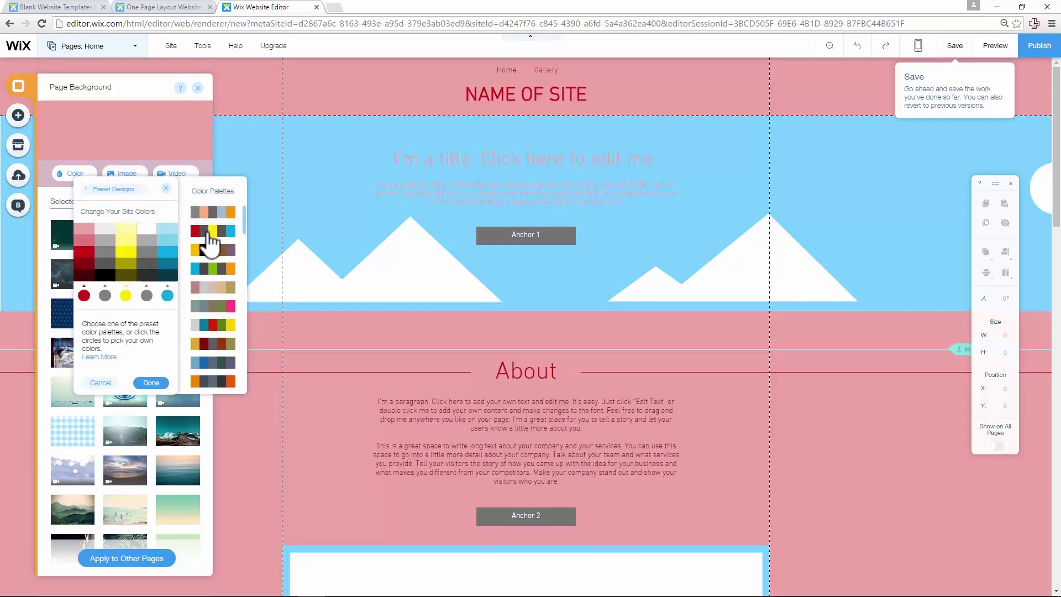
left_click(211, 251)
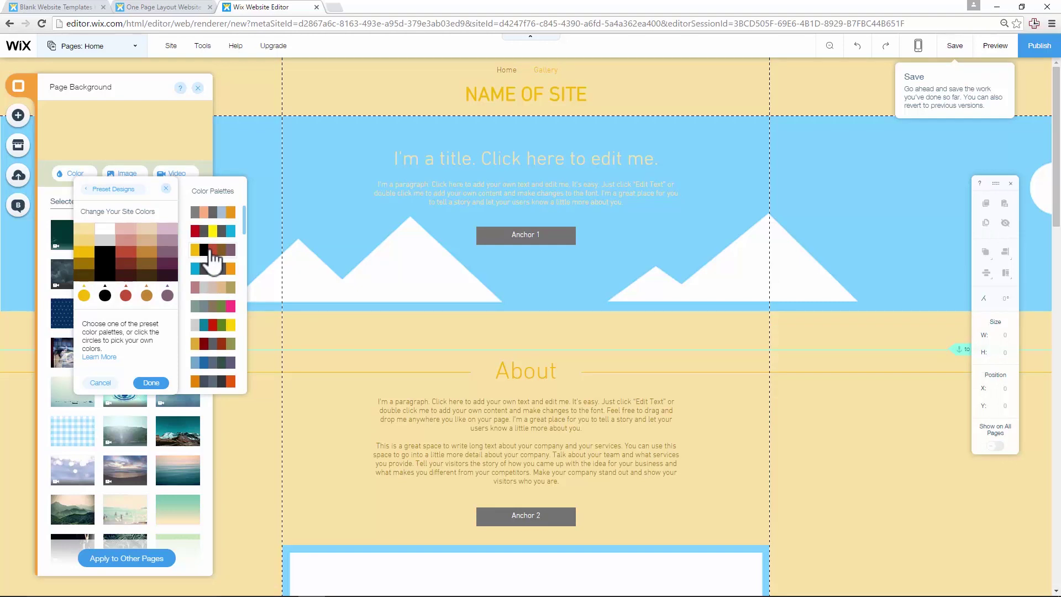
left_click(212, 269)
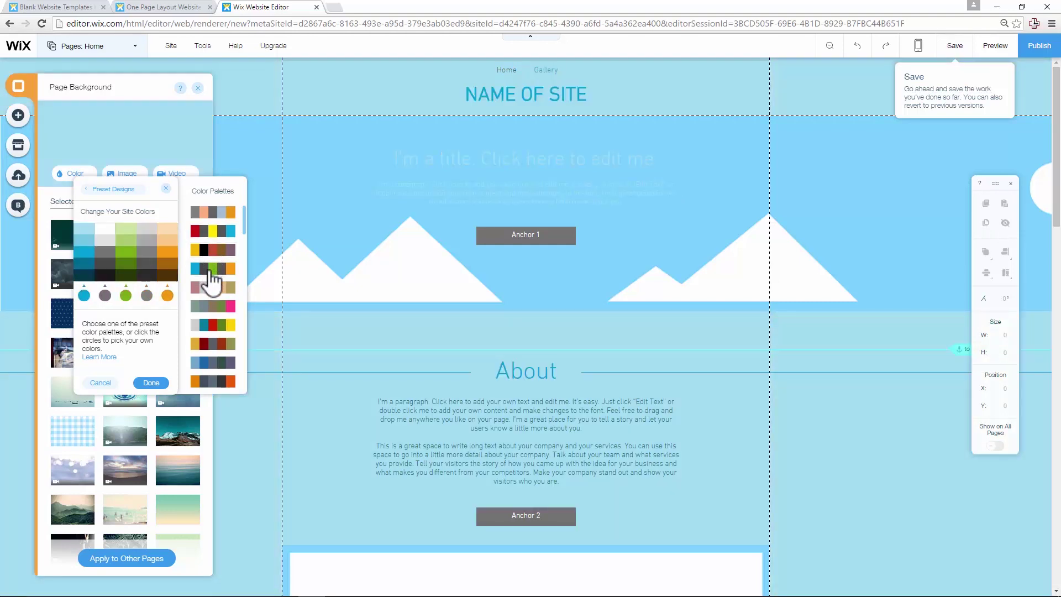
left_click(213, 287)
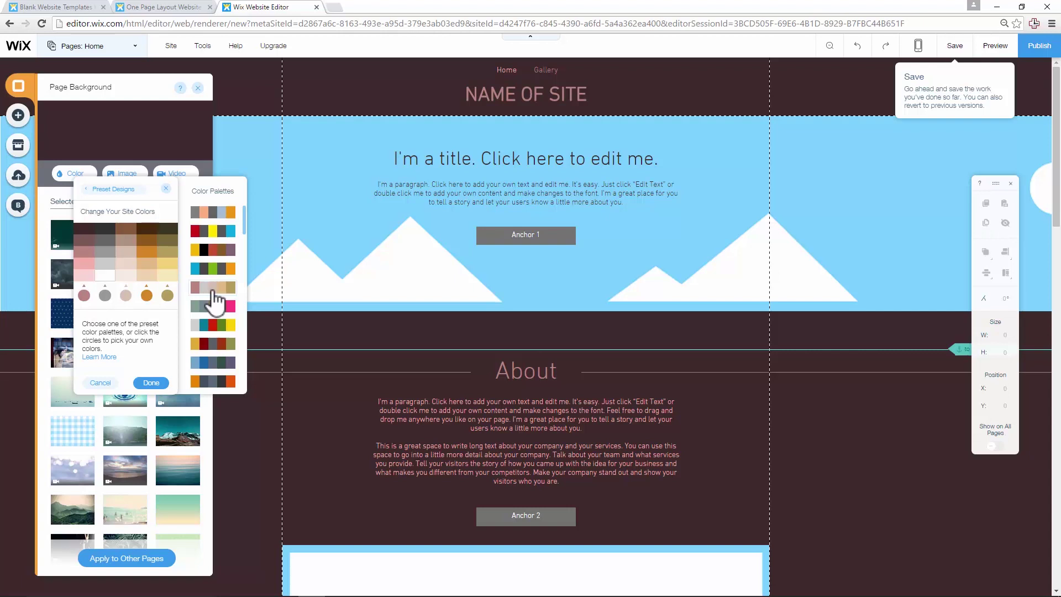
left_click(216, 306)
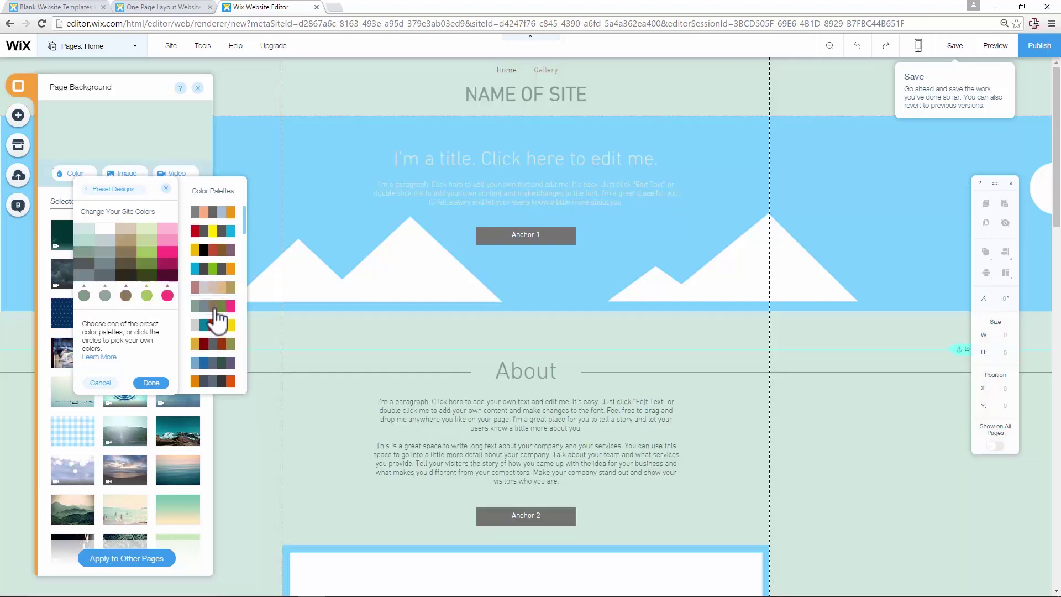
left_click(221, 325)
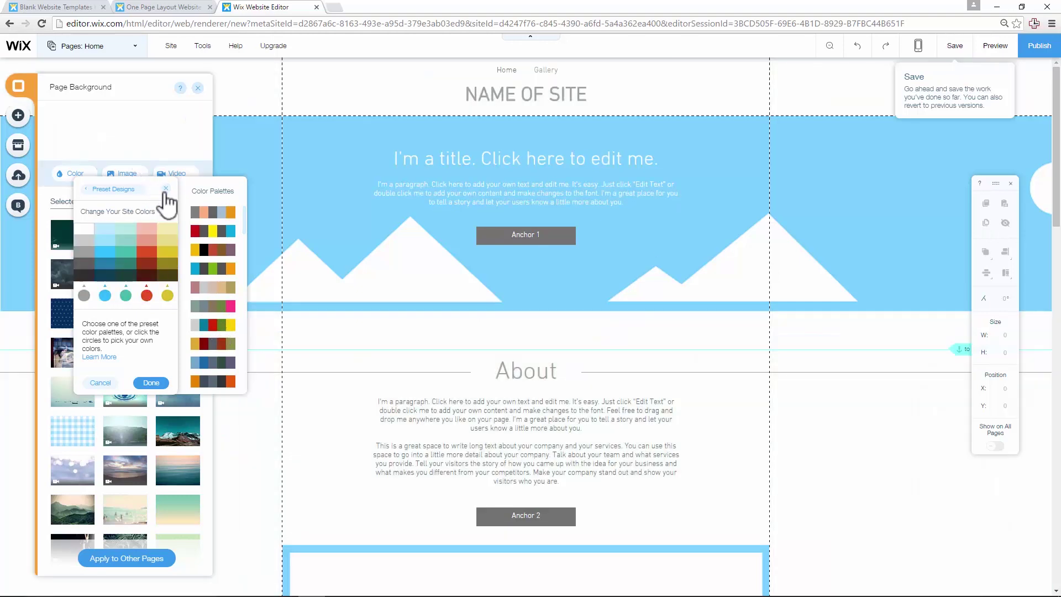
left_click(165, 189)
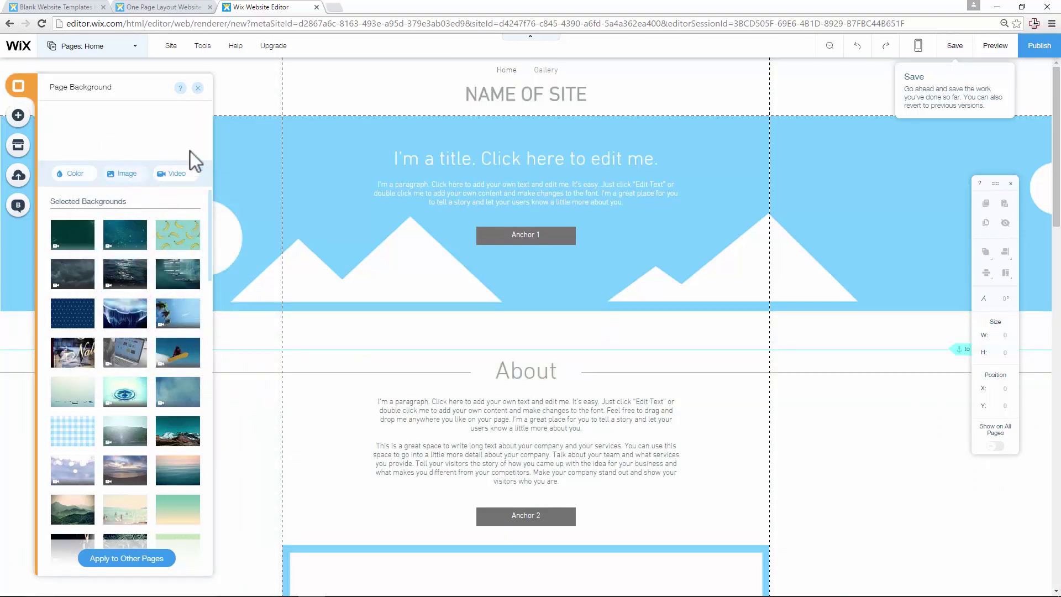
Step: Browse background images in the free Wix categories Food & Drink, Landscape and Abstract, and preview the 2015 and 2016 beach image from Bigstock
left_click(127, 174)
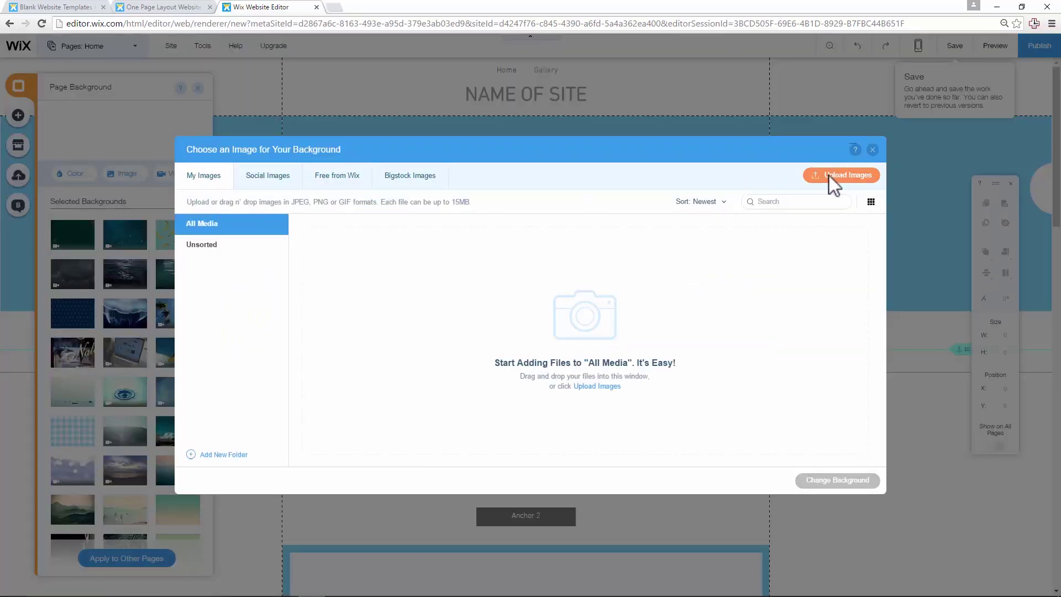
left_click(351, 189)
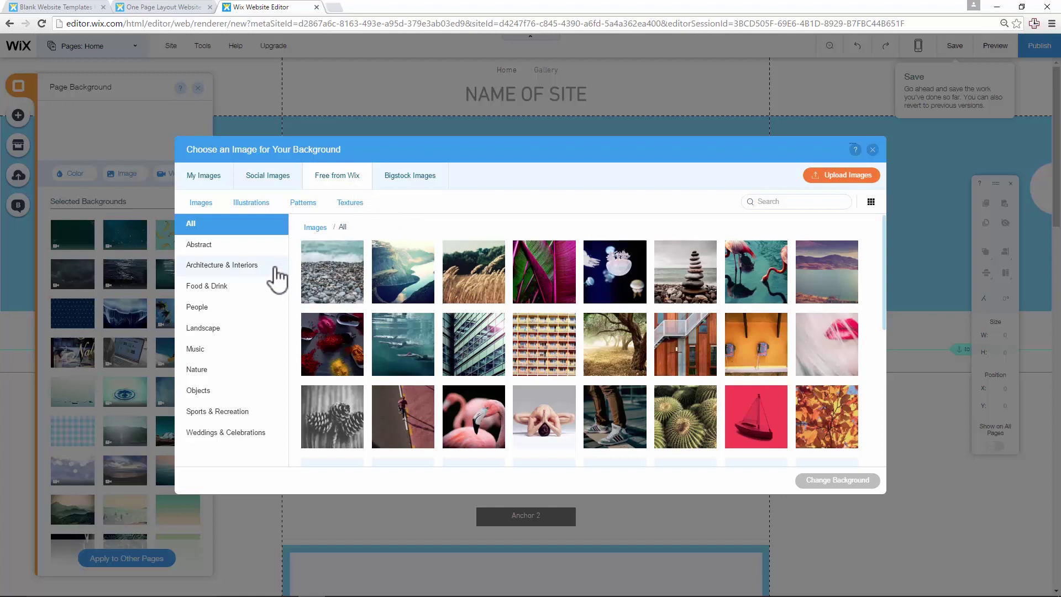
left_click(246, 284)
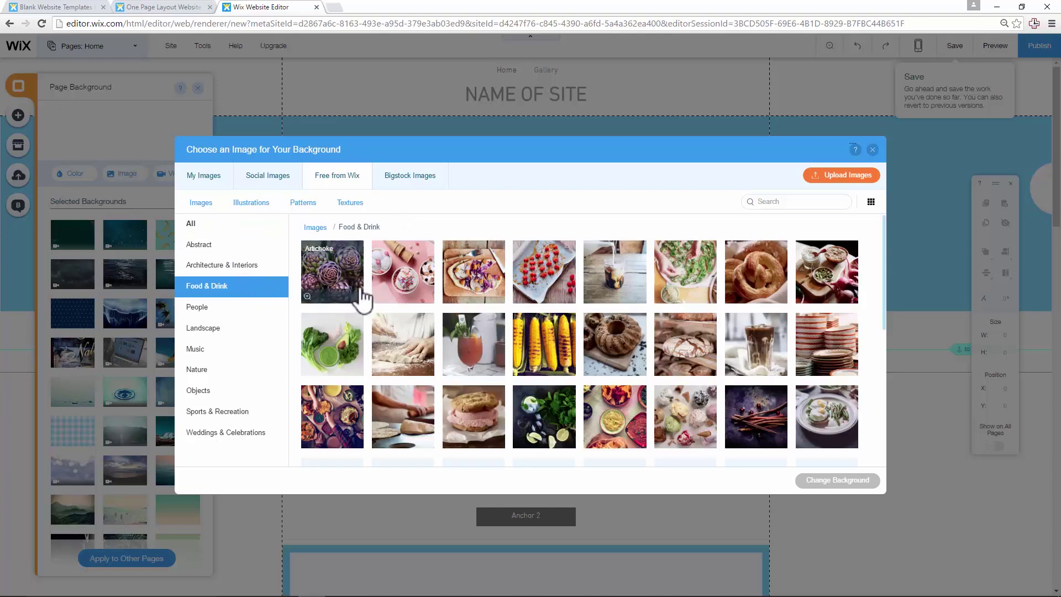
left_click(256, 330)
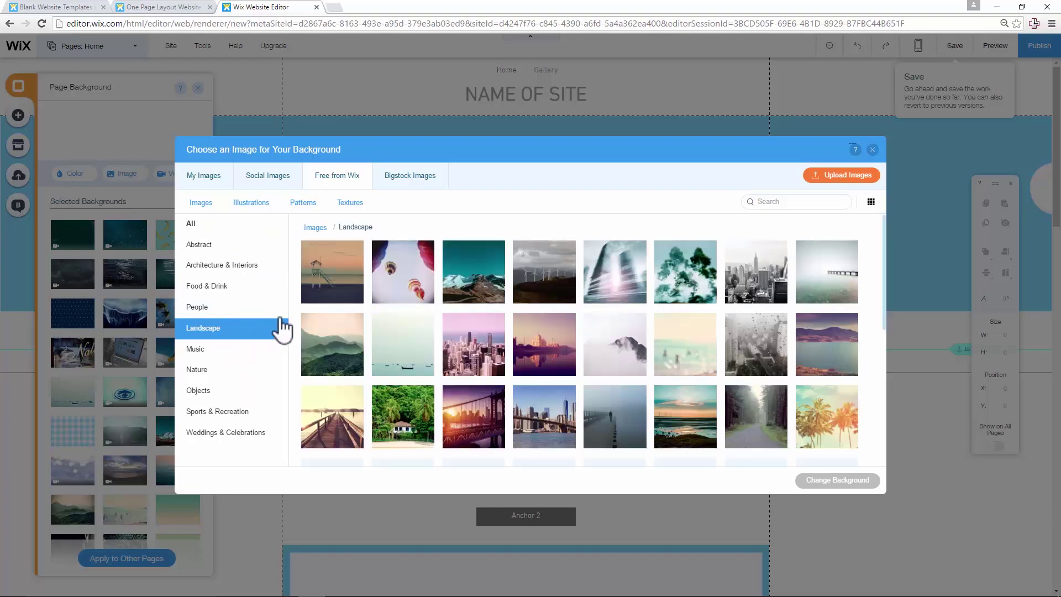
left_click(226, 245)
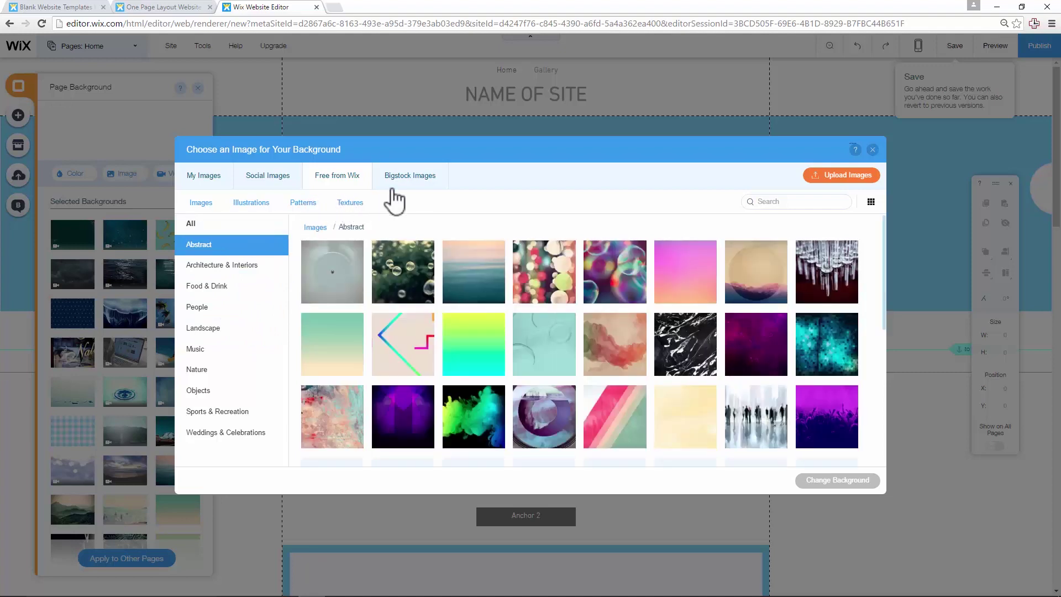
left_click(405, 182)
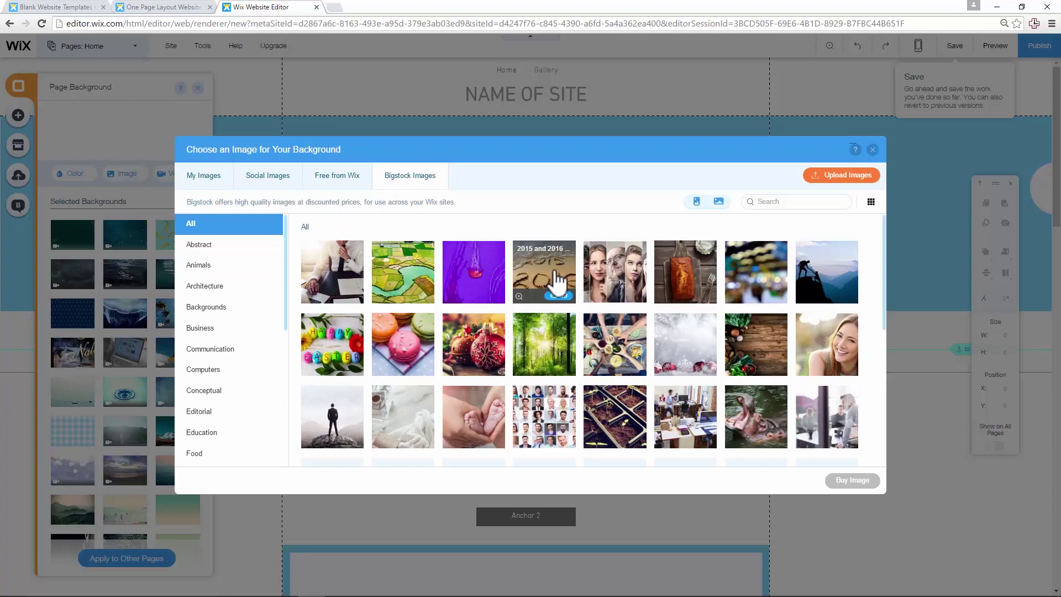
mouse_move(518, 296)
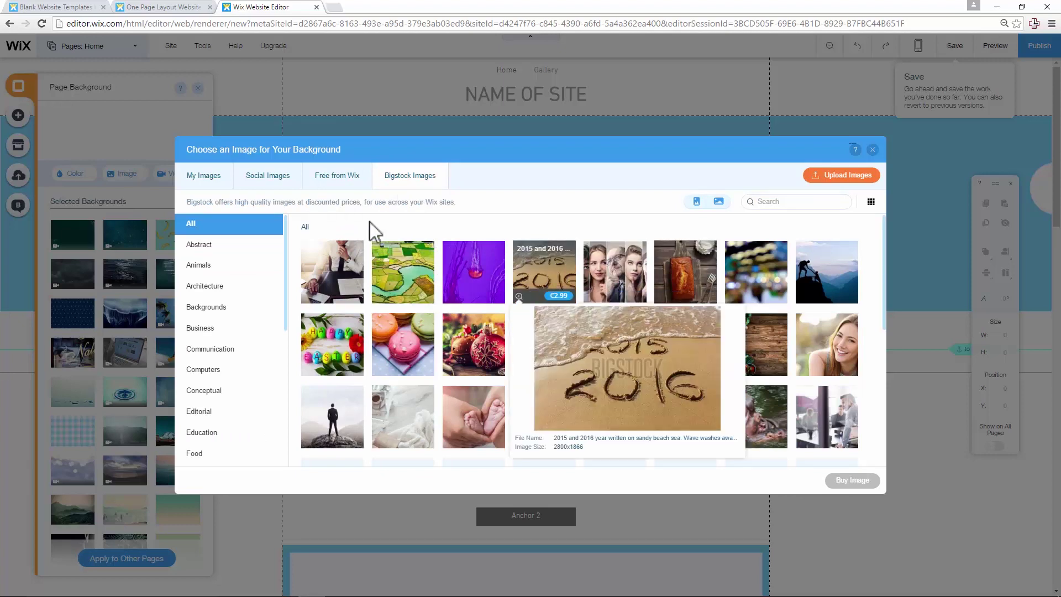
Step: Check the free Wix textures, and set the small blue anchors pattern as the Home page background
left_click(350, 185)
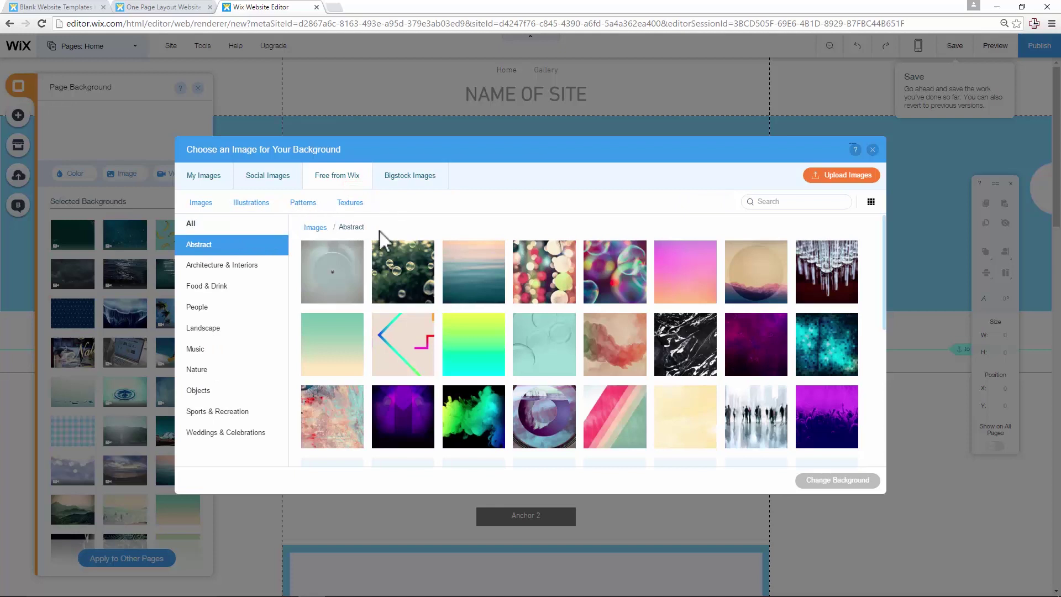
left_click(350, 203)
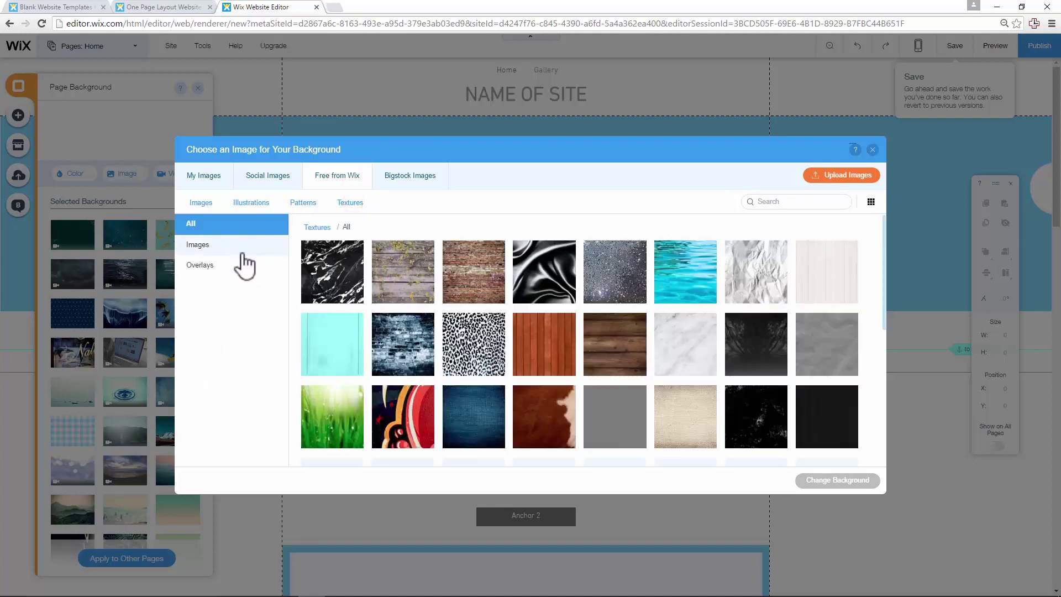
left_click(293, 202)
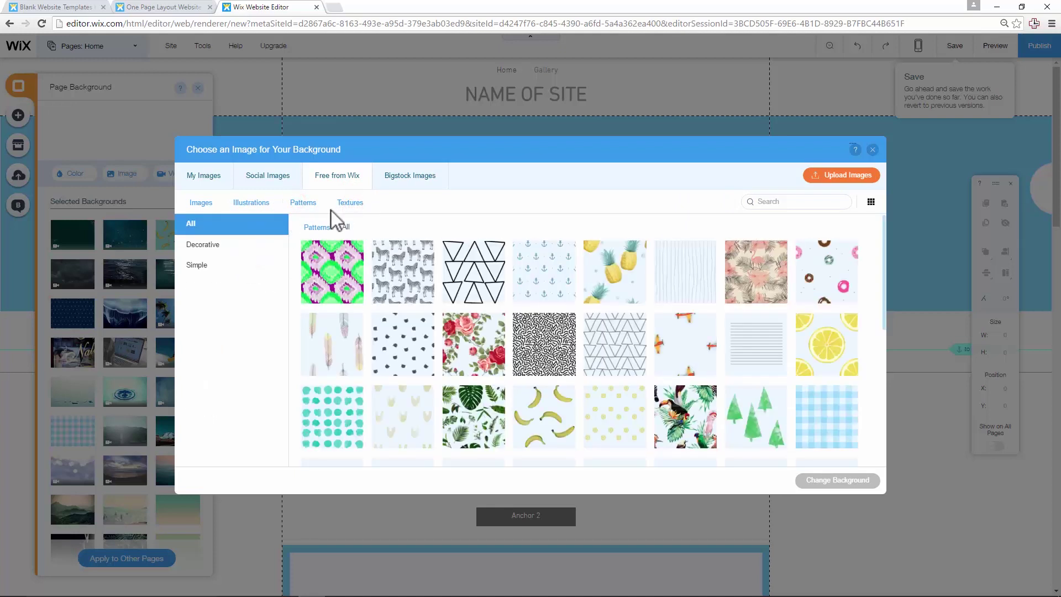
left_click(539, 281)
left_click(818, 482)
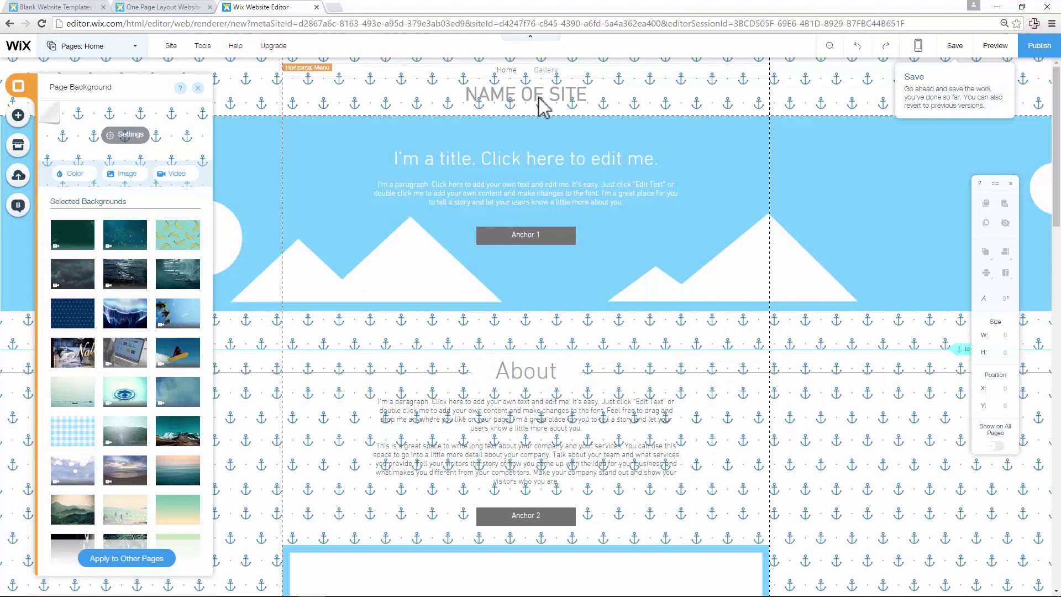
Step: Replace the anchor pattern background with plain white (#FFFFFF), leaving the site color palette as it is
left_click(87, 175)
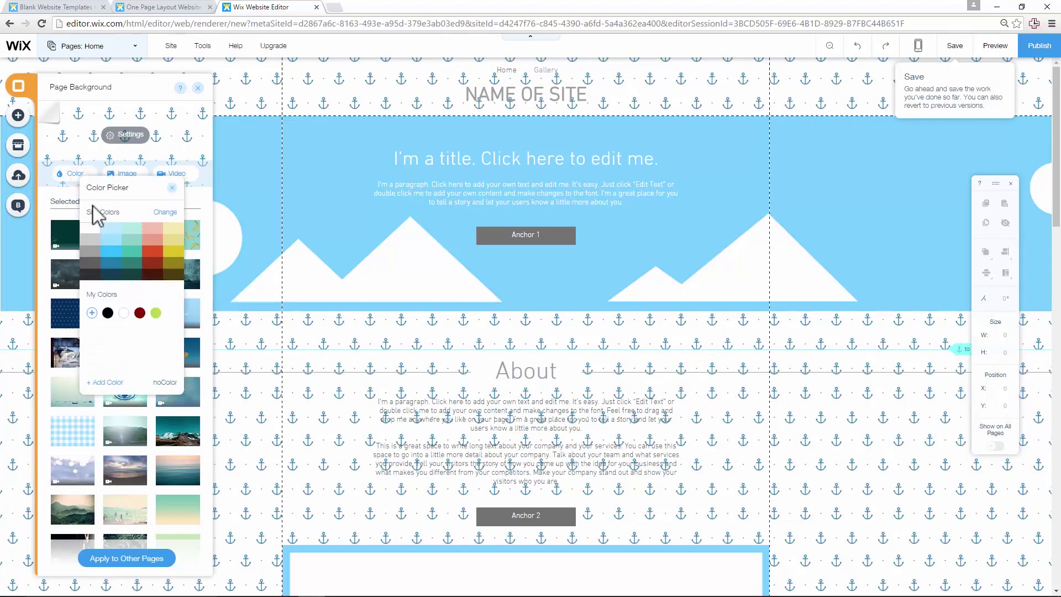
left_click(90, 228)
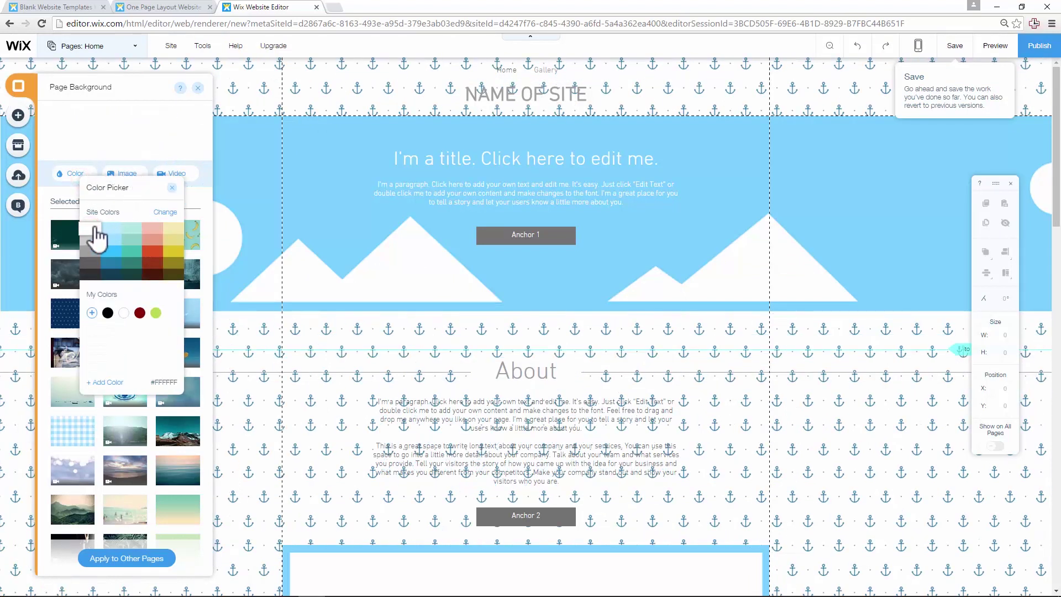
left_click(165, 214)
left_click(105, 192)
left_click(172, 187)
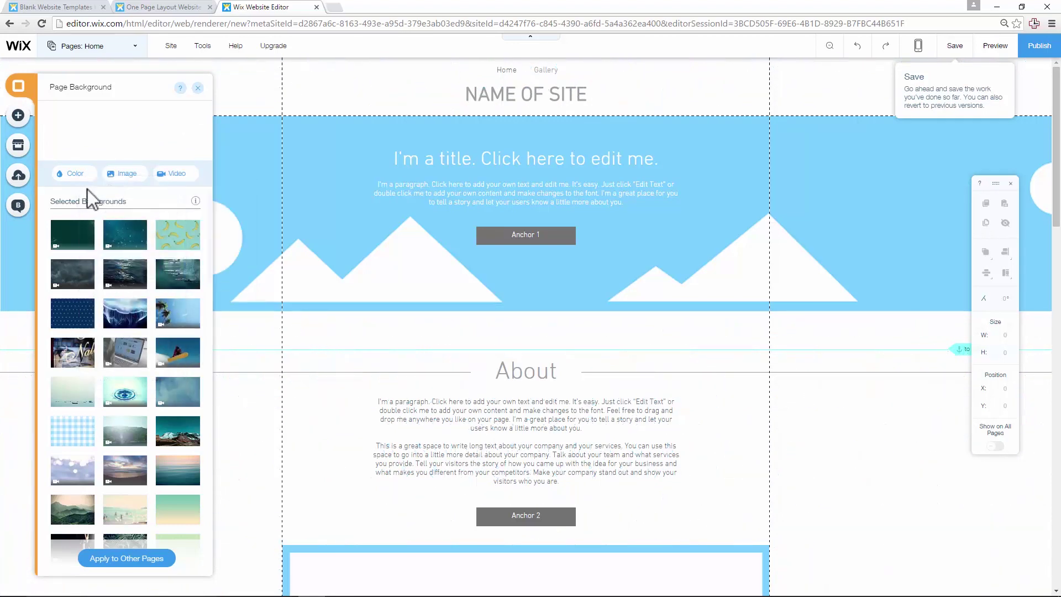
Step: Look at the previews of the Bananas and Floating Particles backgrounds, and close the page background settings
mouse_move(182, 232)
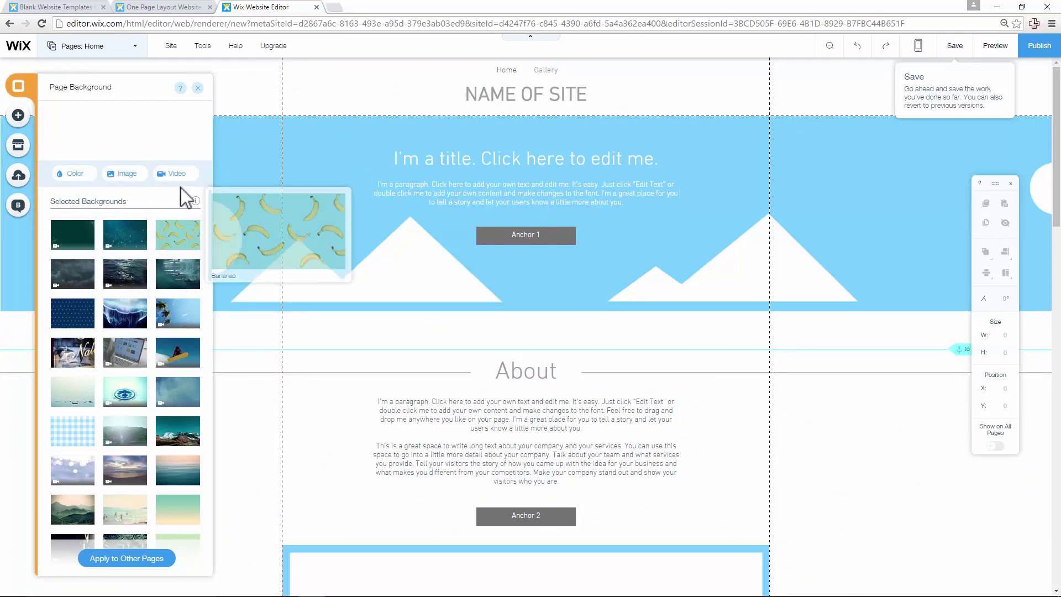
mouse_move(129, 250)
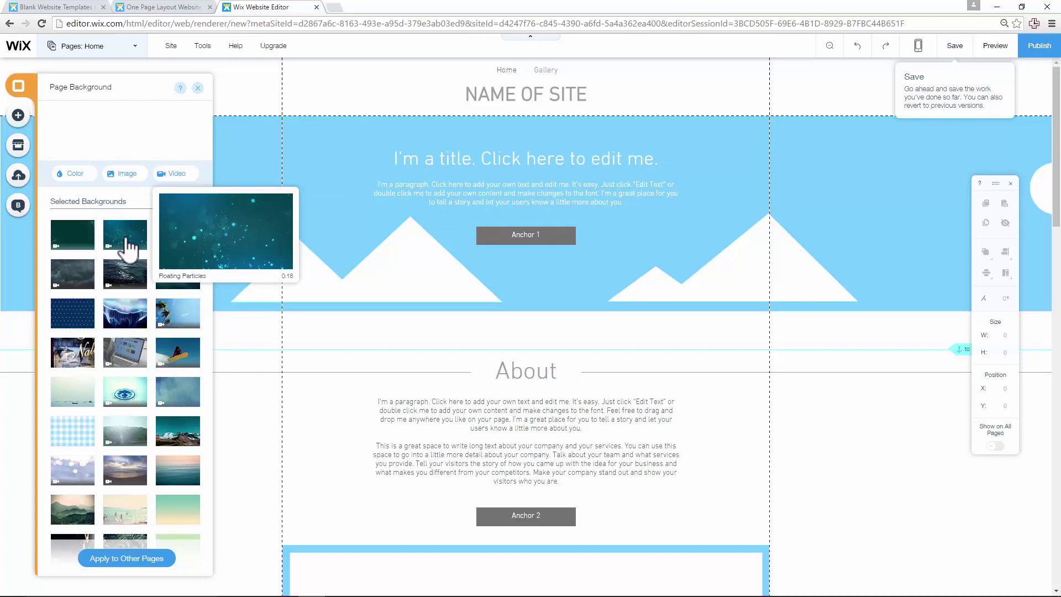
left_click(200, 87)
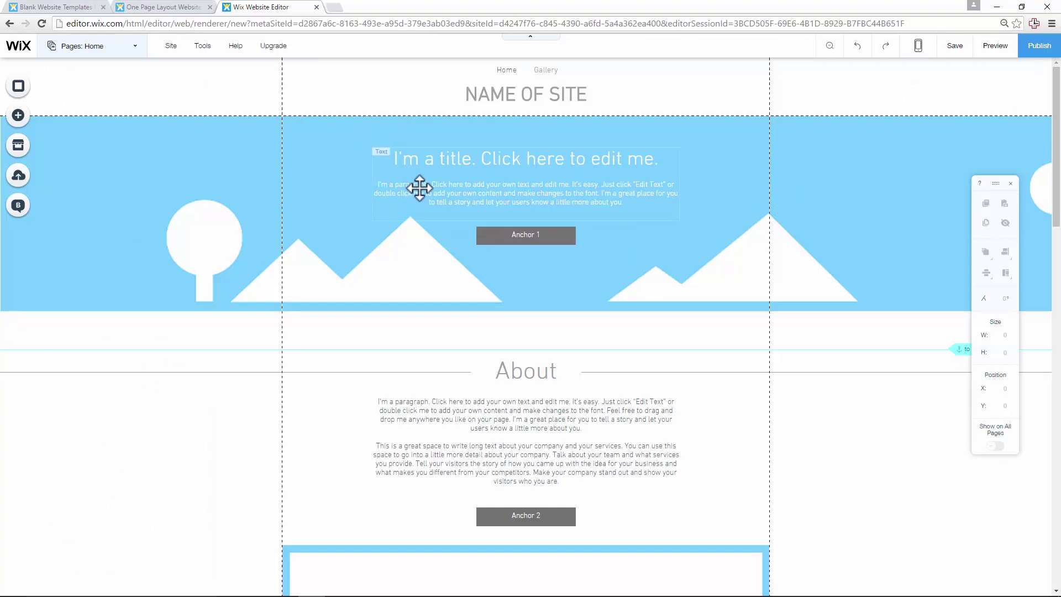
Step: Replace the site title text in the header with "Wix Tutorial"
left_click(539, 95)
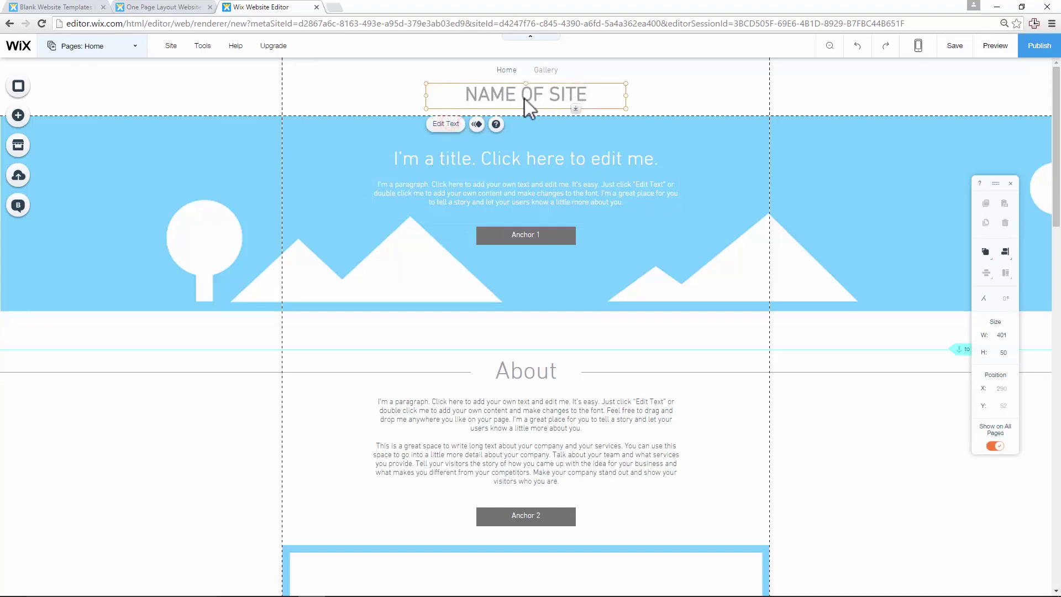
double_click(556, 97)
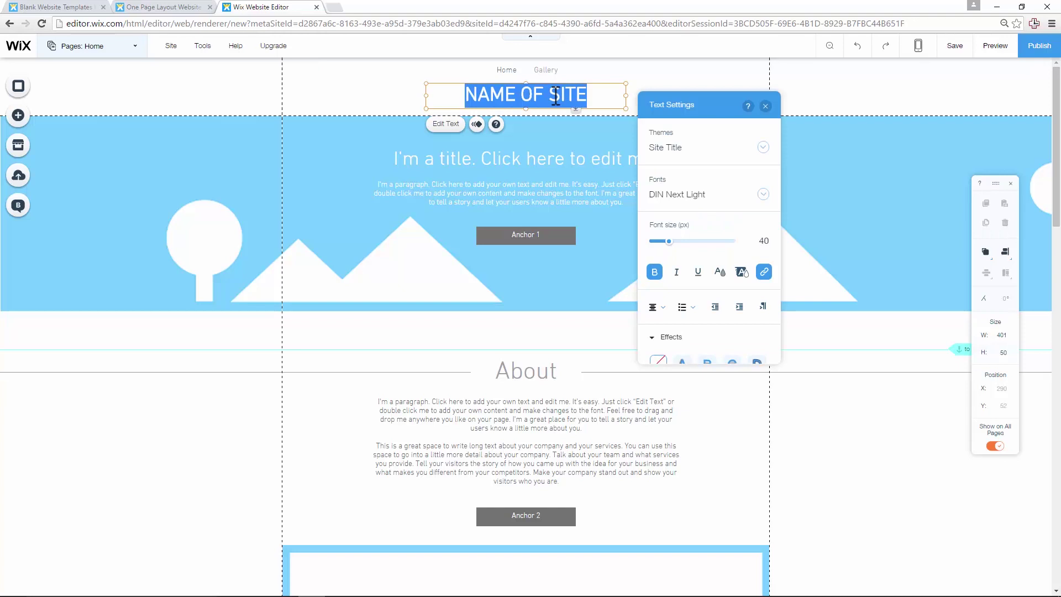
type("Wix Tutorial")
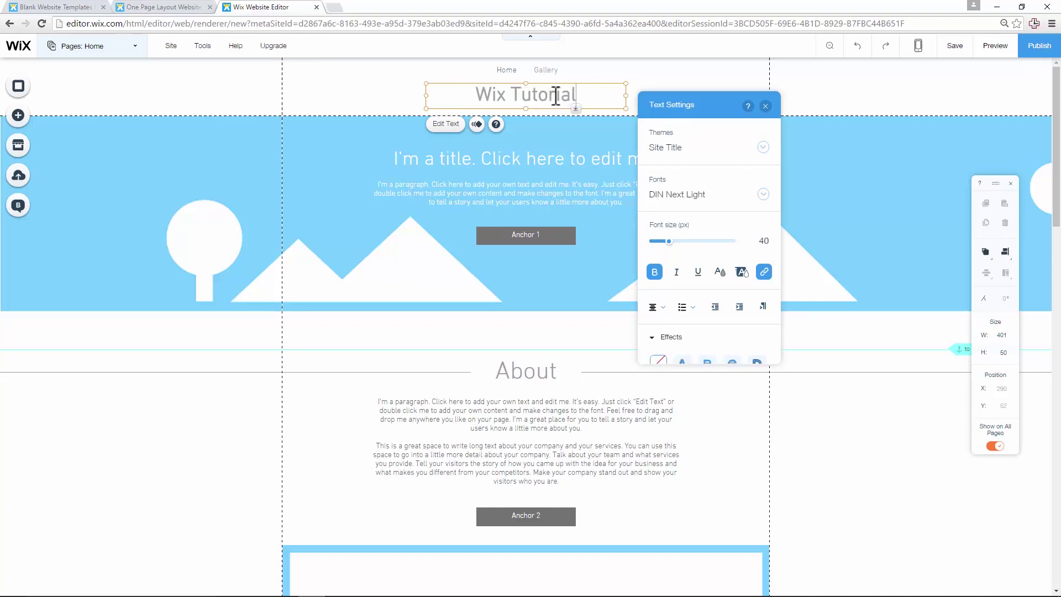
Step: Extend the header's site title text to "Wix Tutorial 2016"
type(" 2016")
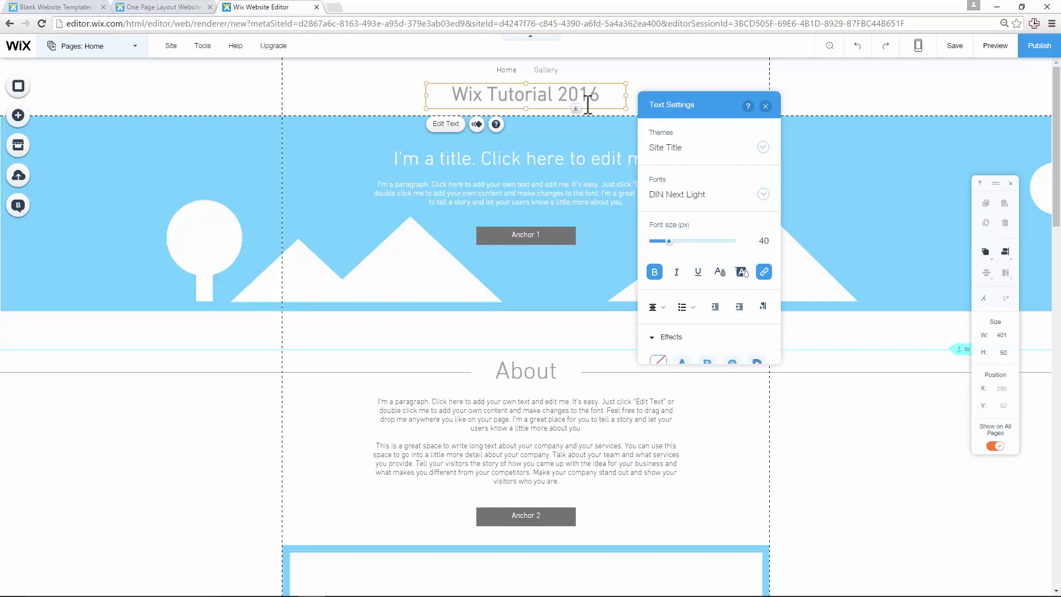
Step: Try the Page Title theme on the site title text, and switch it back to Site Title
left_click(684, 149)
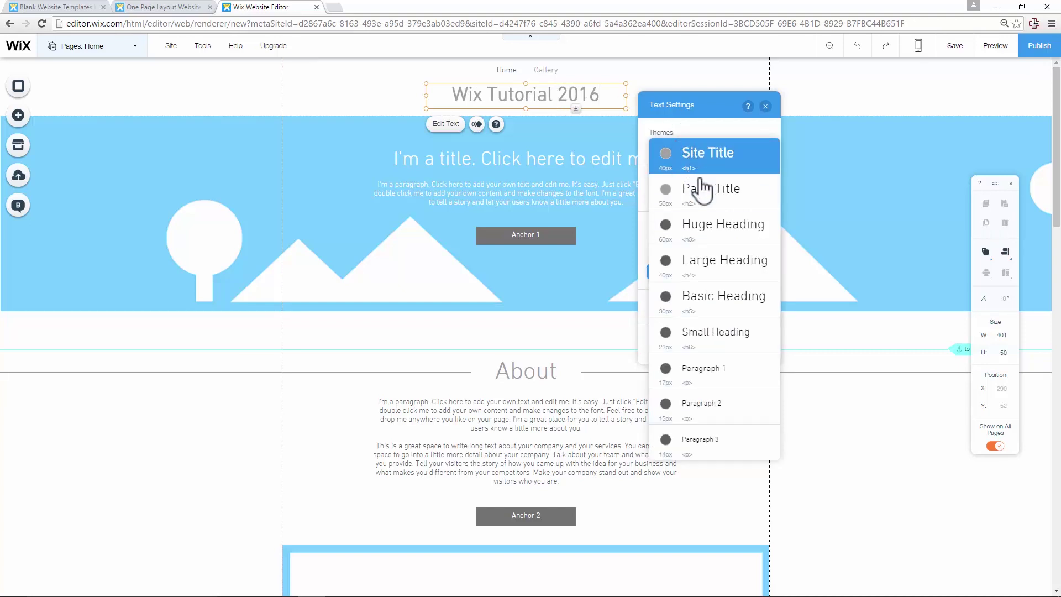
left_click(716, 197)
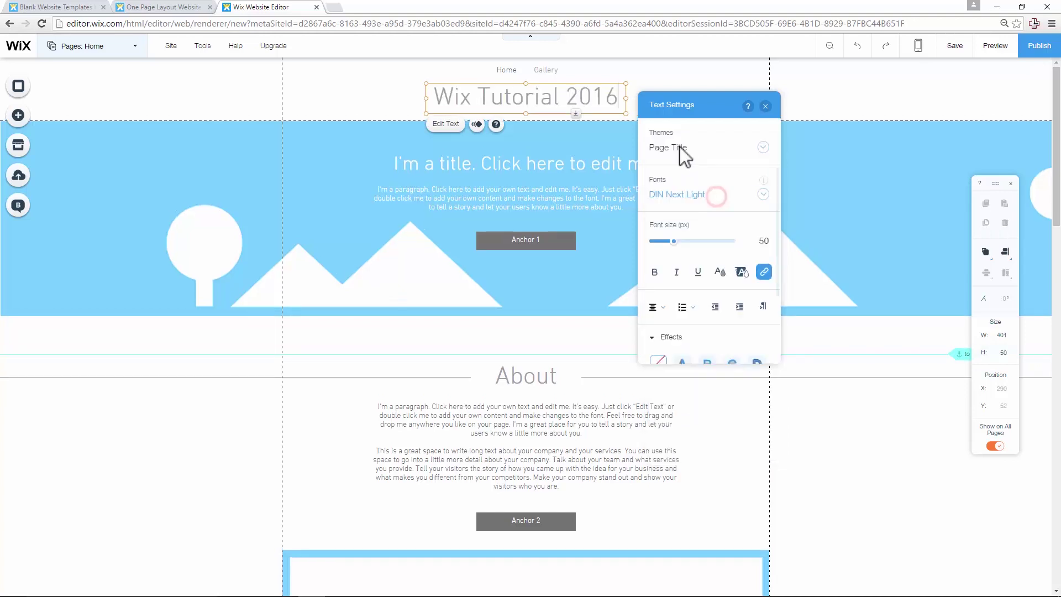
left_click(682, 149)
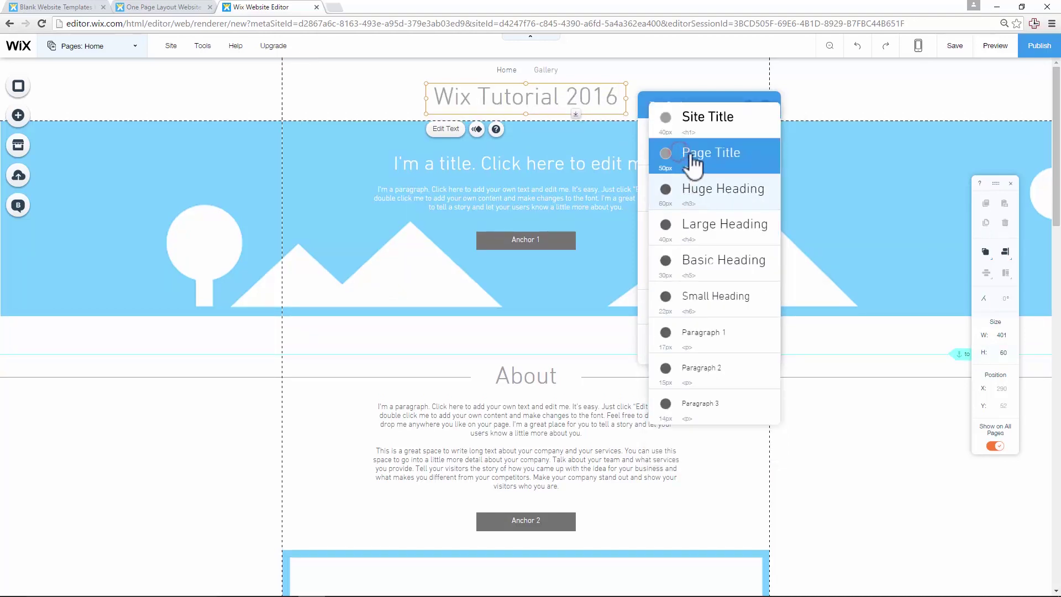
left_click(694, 122)
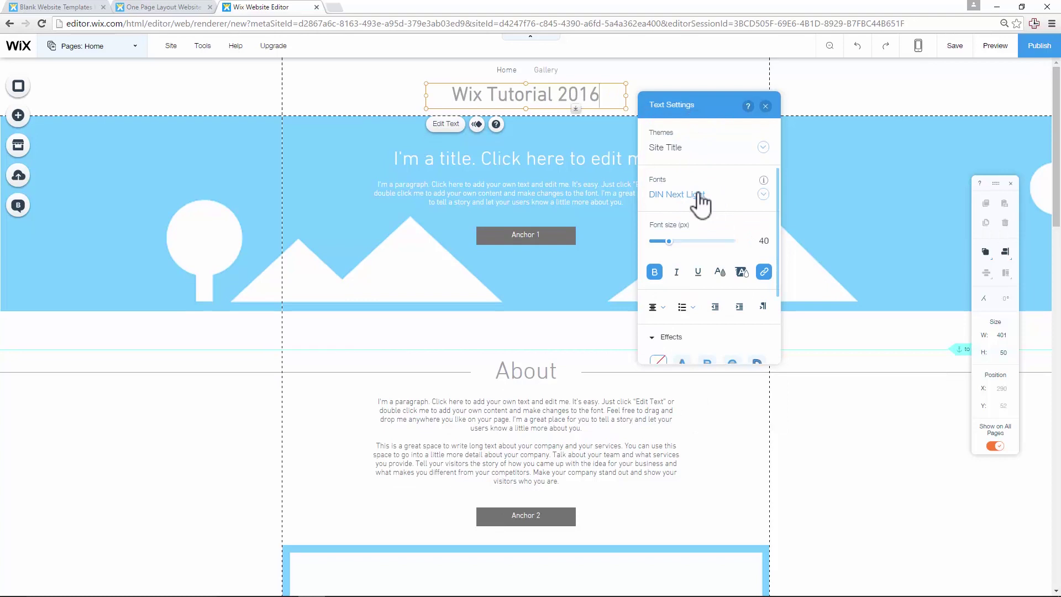
Step: Set the whole site title's font size to 46 px, trying italic on it and turning italic off again
mouse_move(671, 241)
left_mouse_down()
mouse_move(688, 241)
mouse_move(671, 243)
left_mouse_up()
left_click(677, 274)
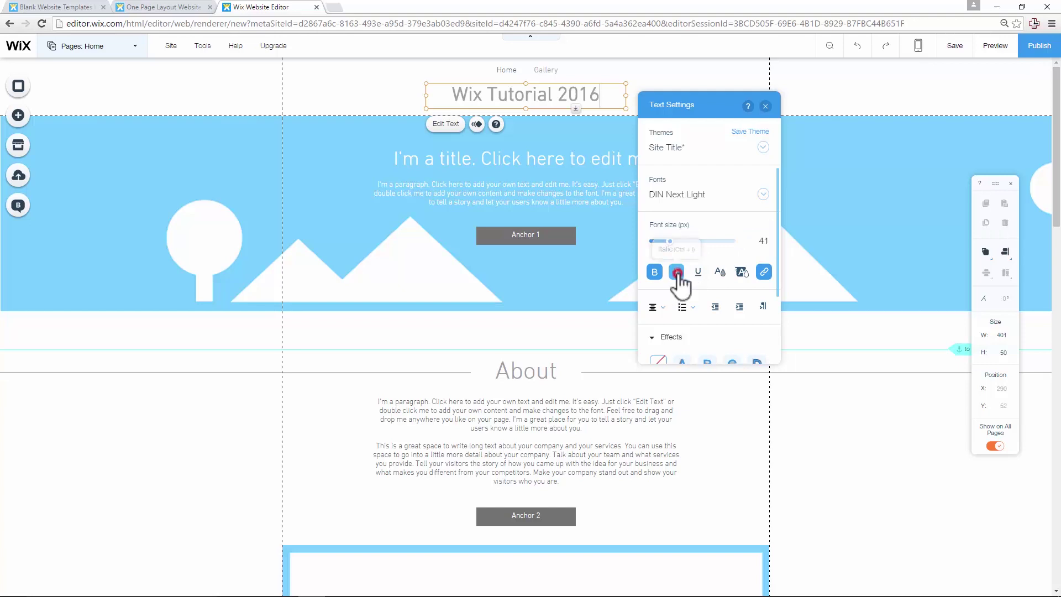
left_click_drag(601, 95, 450, 95)
left_click_drag(668, 241, 672, 244)
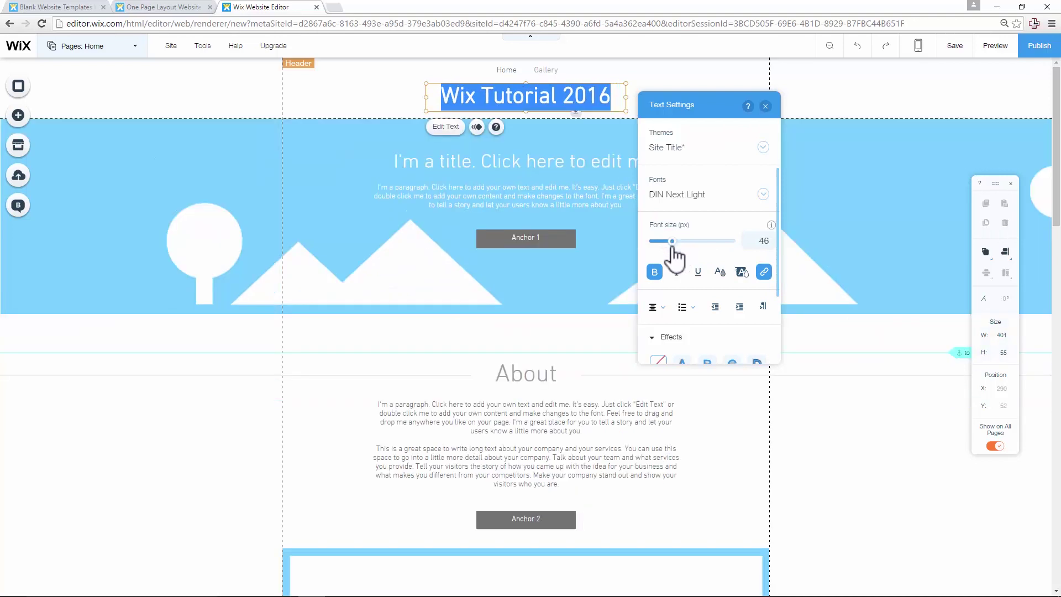
left_click(676, 272)
left_click(676, 272)
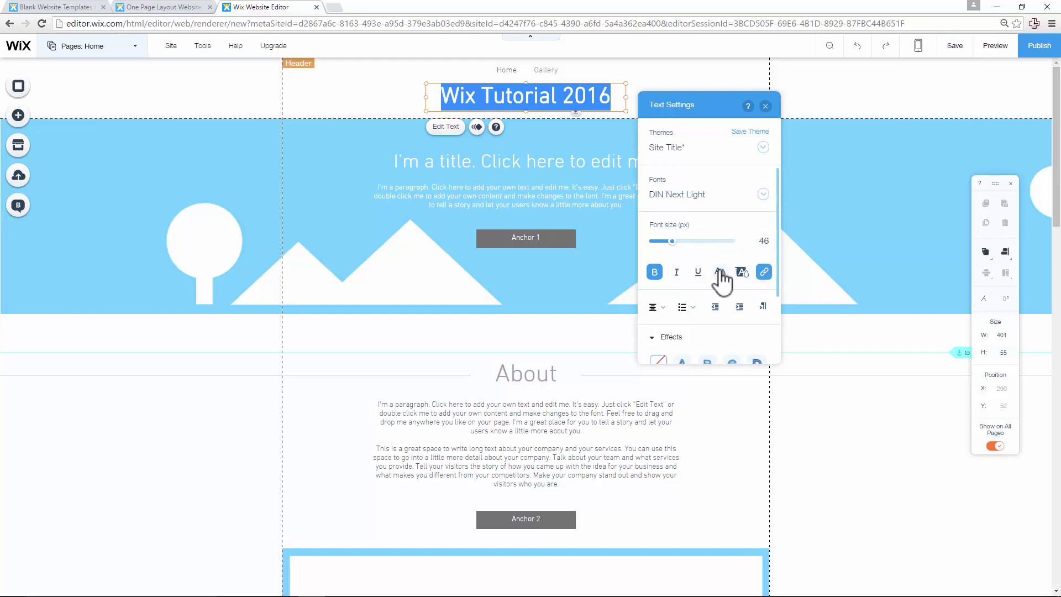
Step: Look over the site title's alignment, list and effects options, and close the text settings
scroll(719, 276, "down", 2)
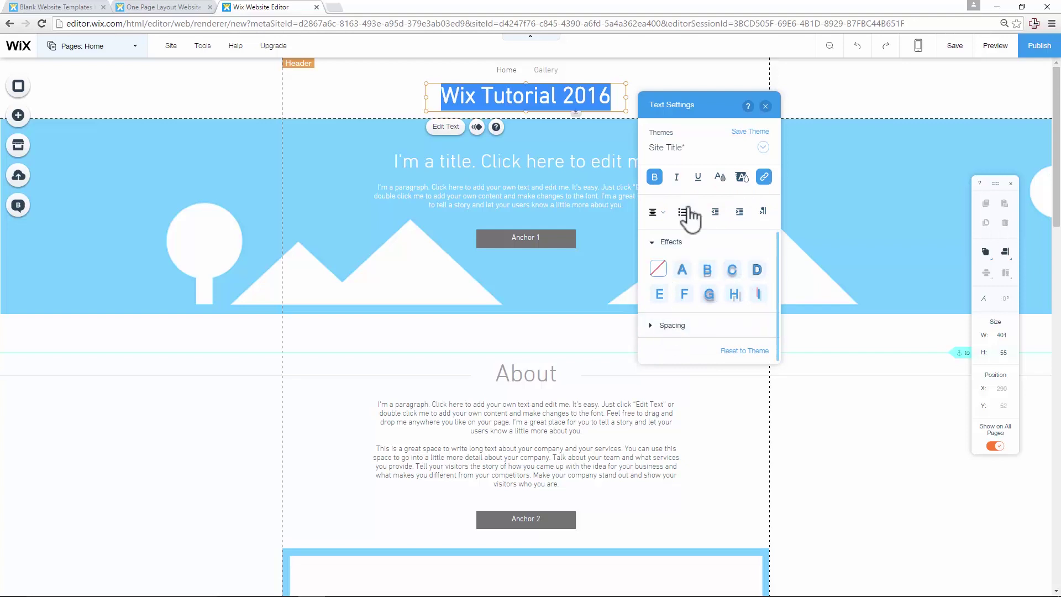
left_click(662, 216)
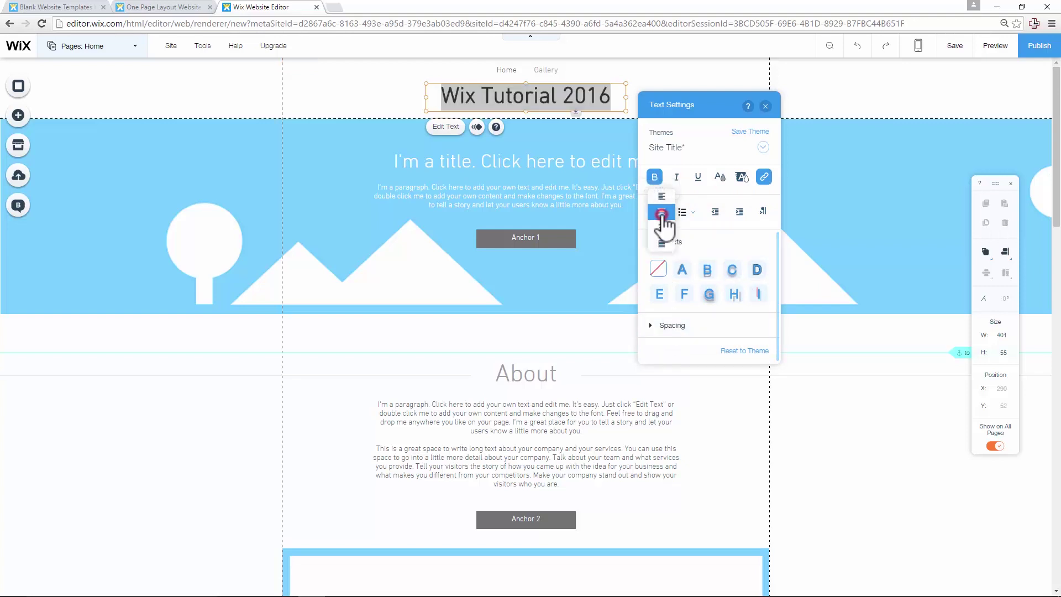
left_click(689, 212)
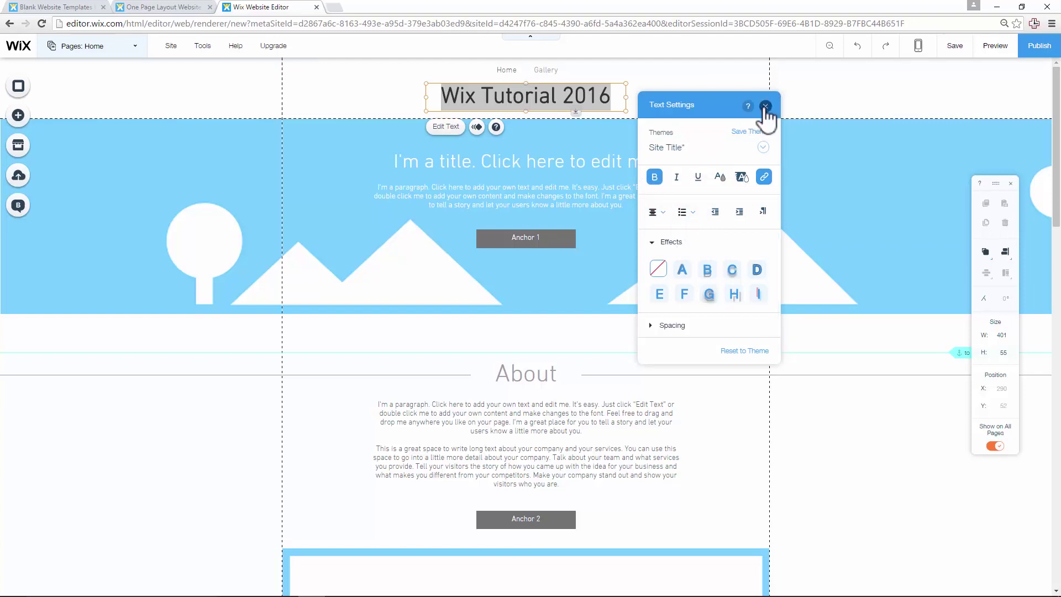
scroll(710, 169, "up", 2)
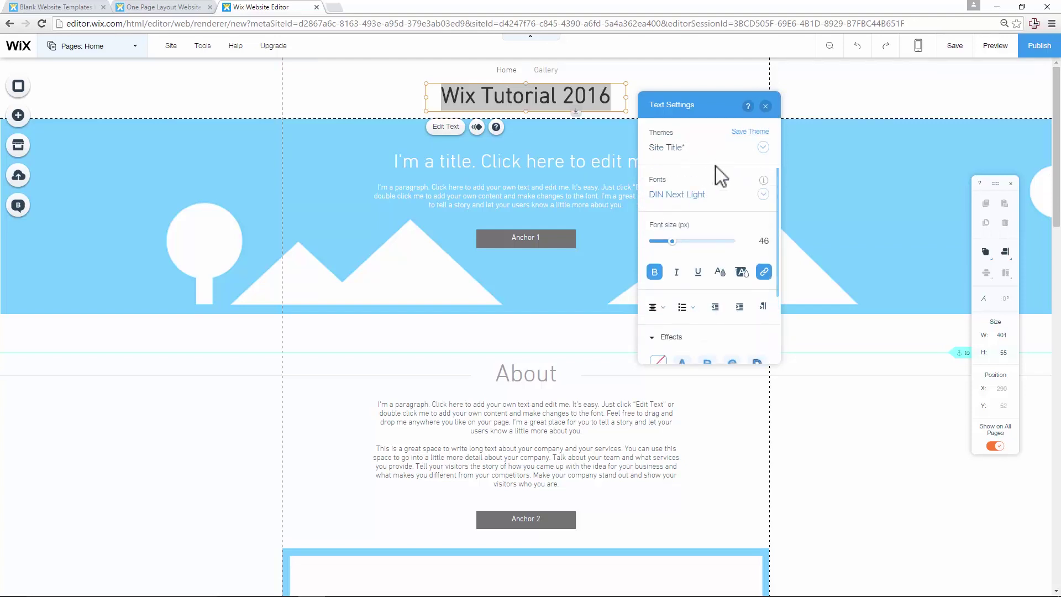
key("Escape")
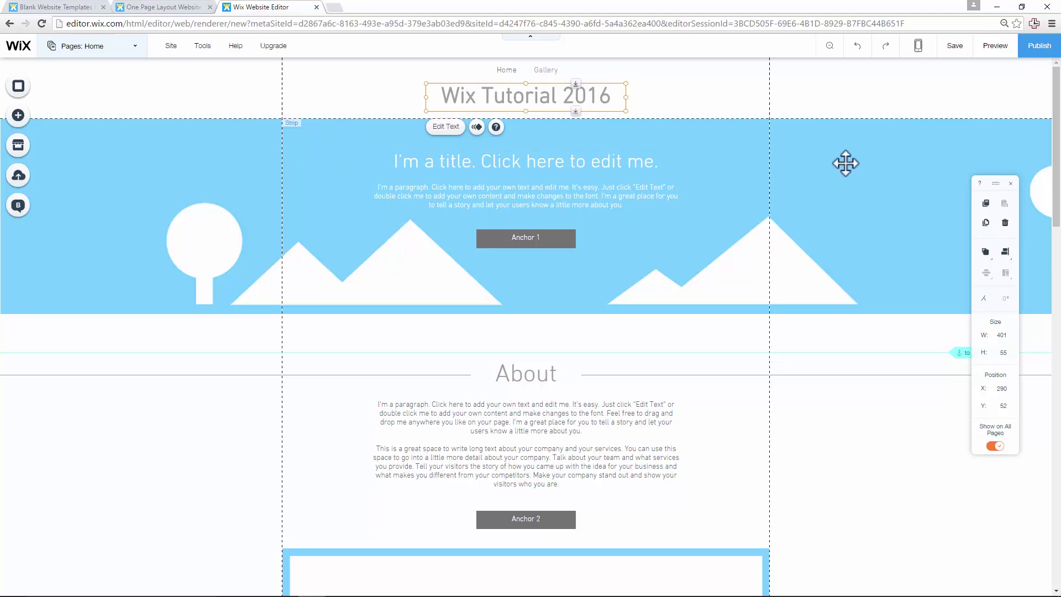
Step: Select the blue mountain strip, and look through the Classic and Parallax strip designs available to add
left_click(817, 163)
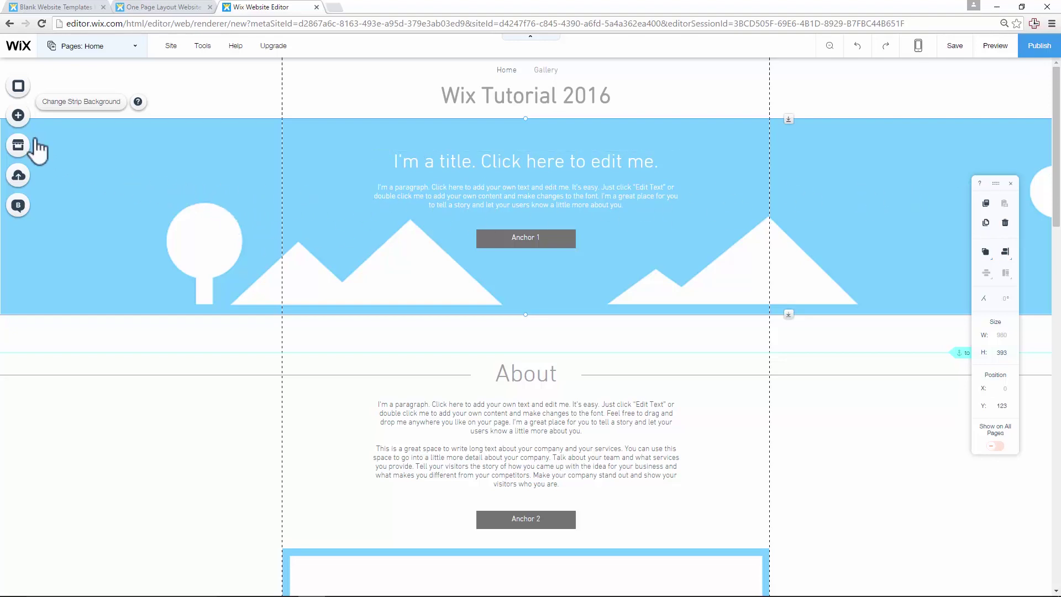
left_click(18, 114)
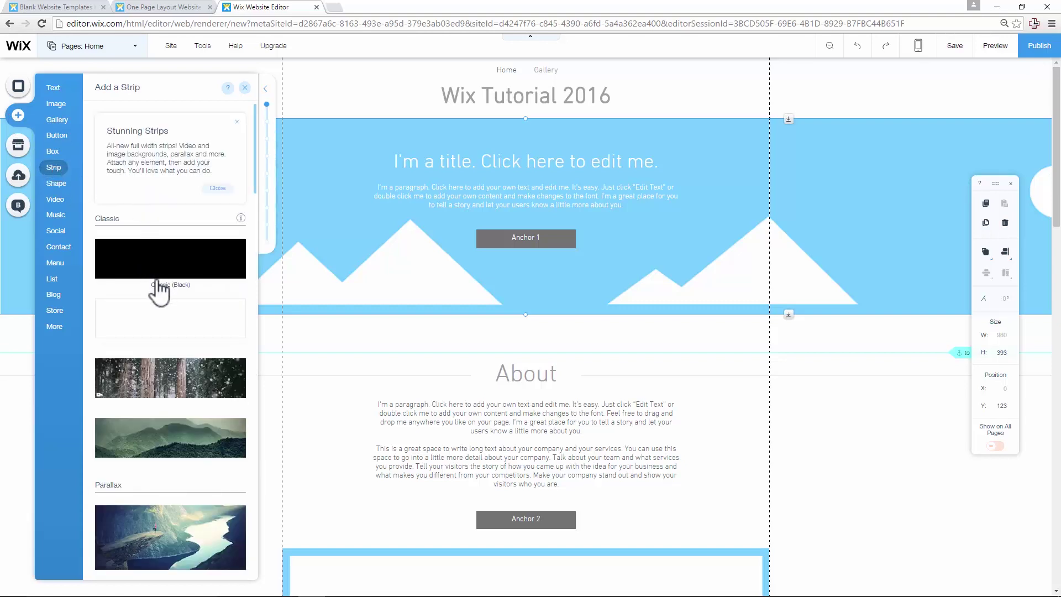
scroll(153, 287, "down", 2)
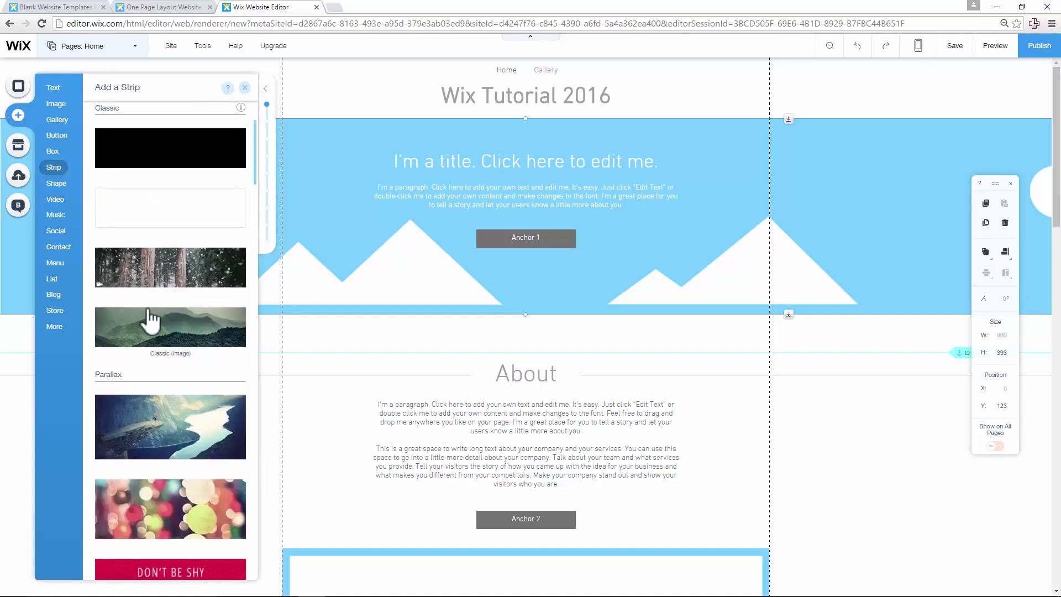
left_click(245, 88)
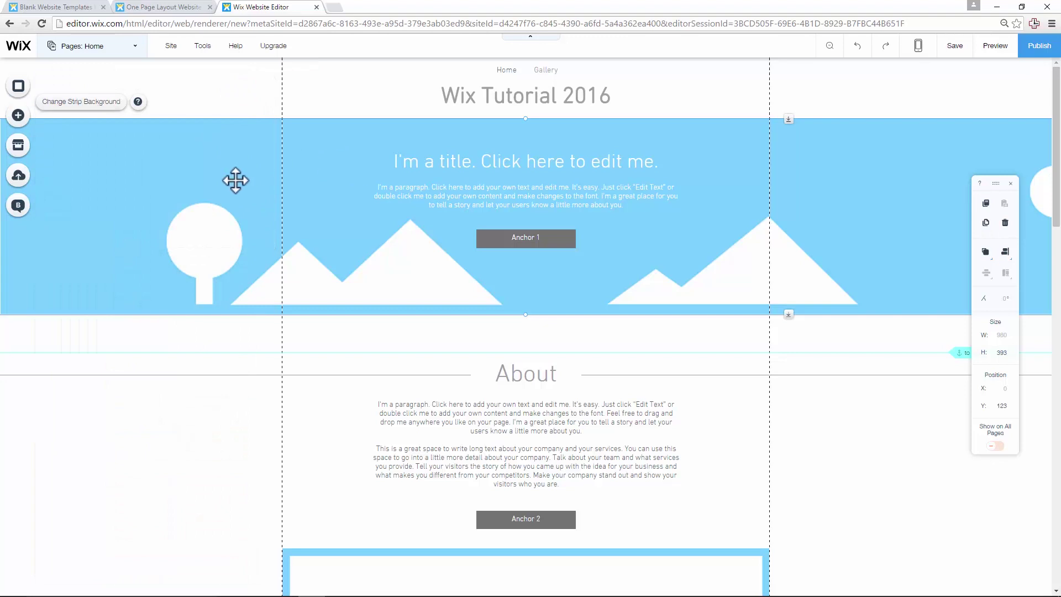
Step: Open the blue mountain strip's background settings, and try pale green and white (#FFFFFF) as its color
left_click(73, 101)
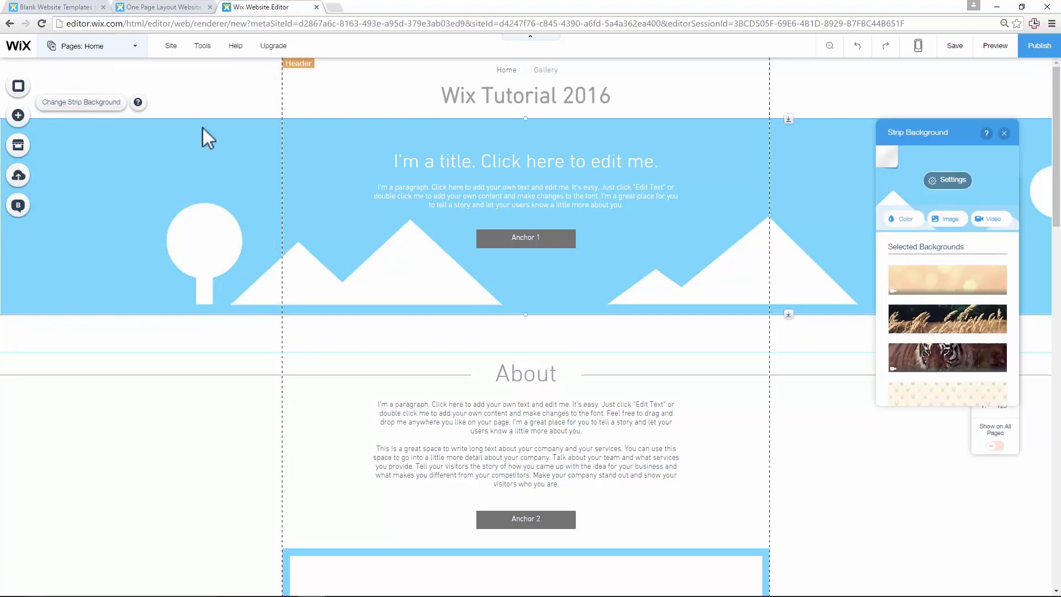
left_click_drag(922, 133, 525, 125)
left_click(505, 213)
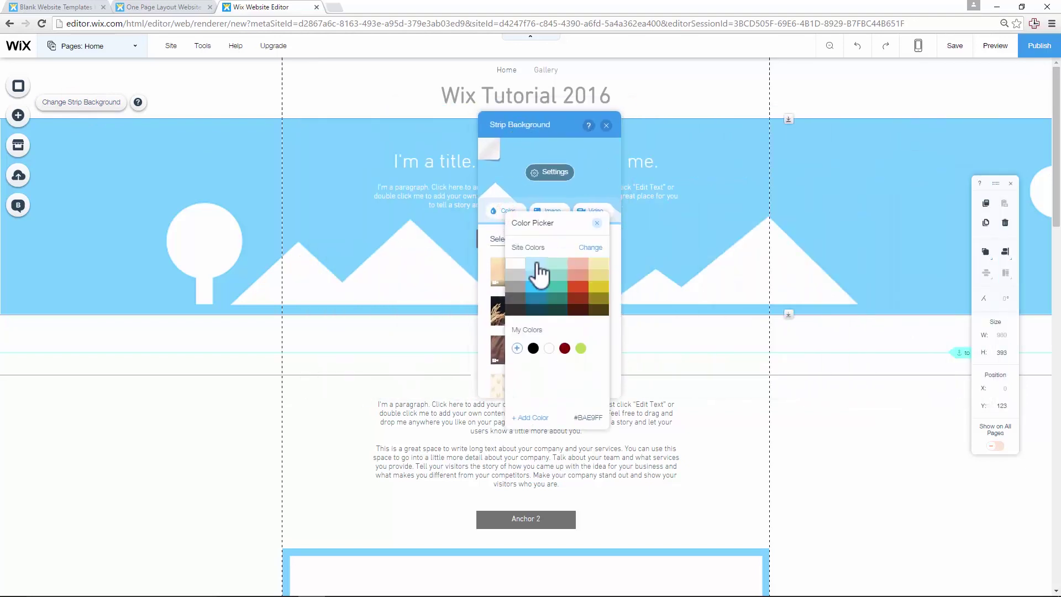
left_click(551, 265)
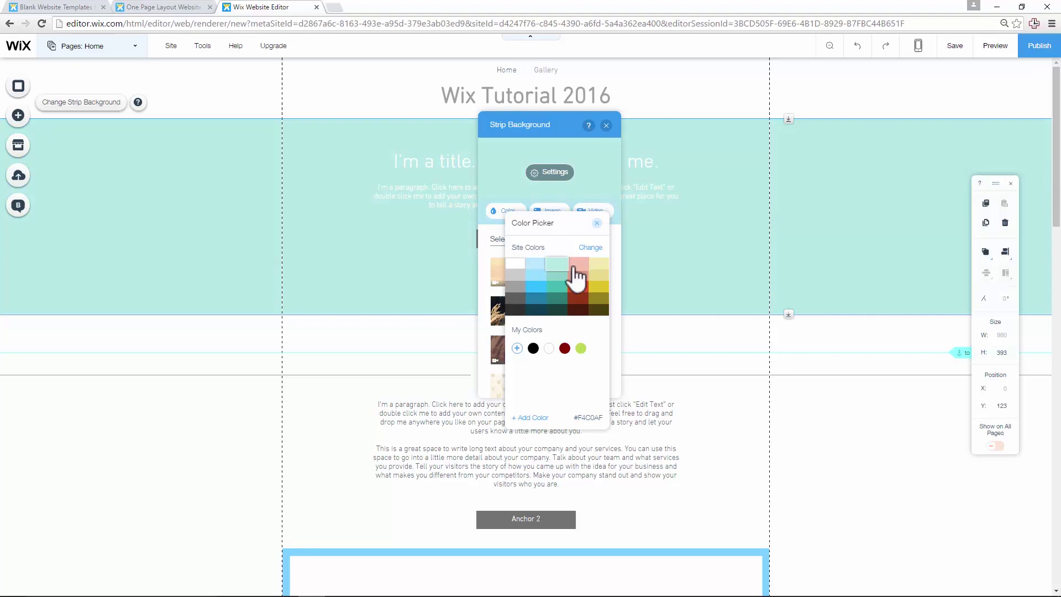
left_click(516, 266)
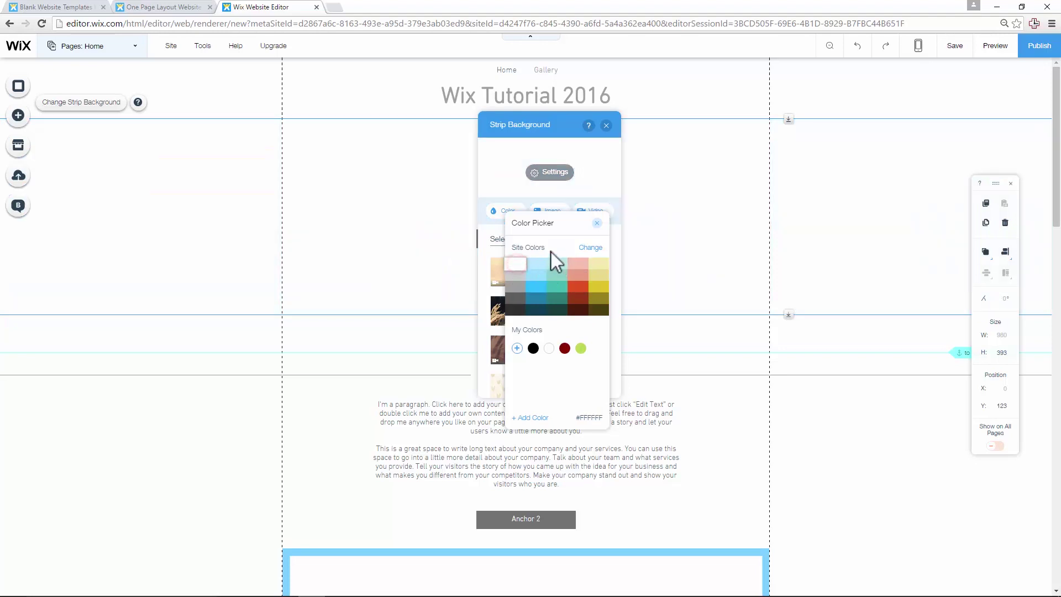
left_click(597, 227)
Step: Apply the free Wix Anchors pattern as the background image of the strip below the header
left_click(553, 210)
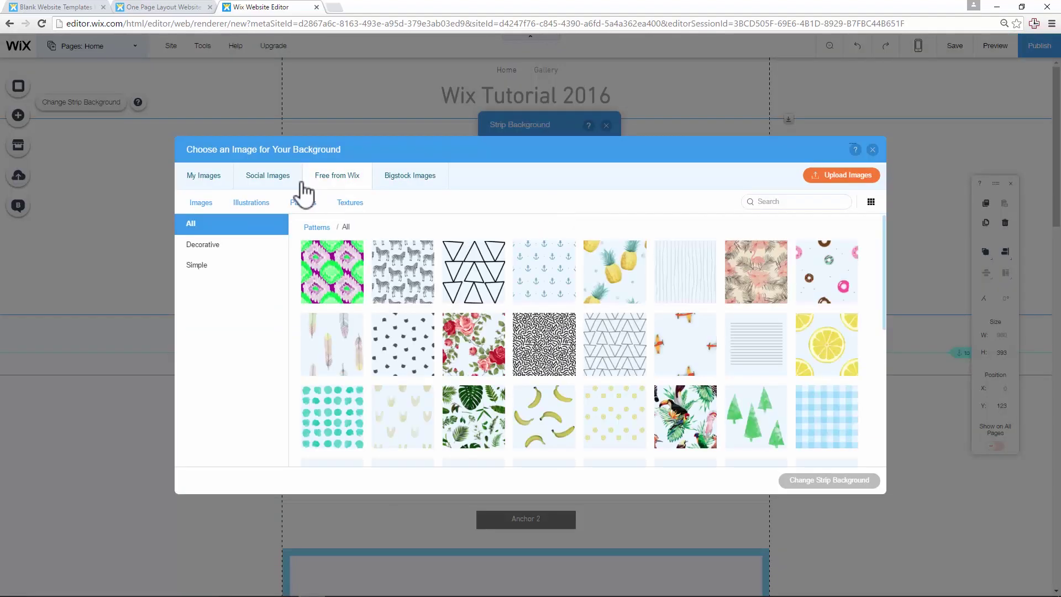
left_click(566, 270)
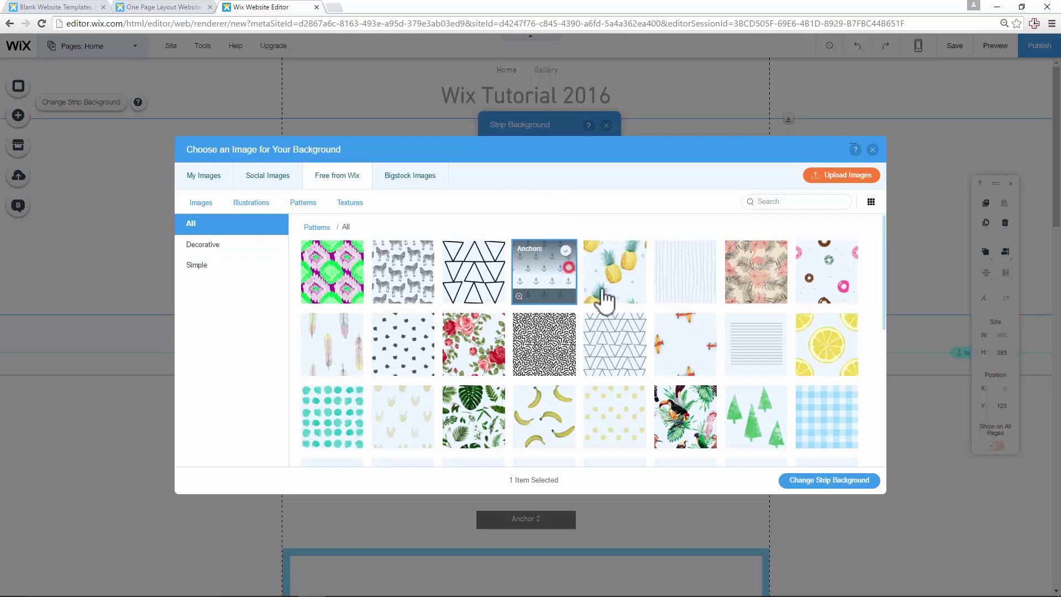
left_click(810, 478)
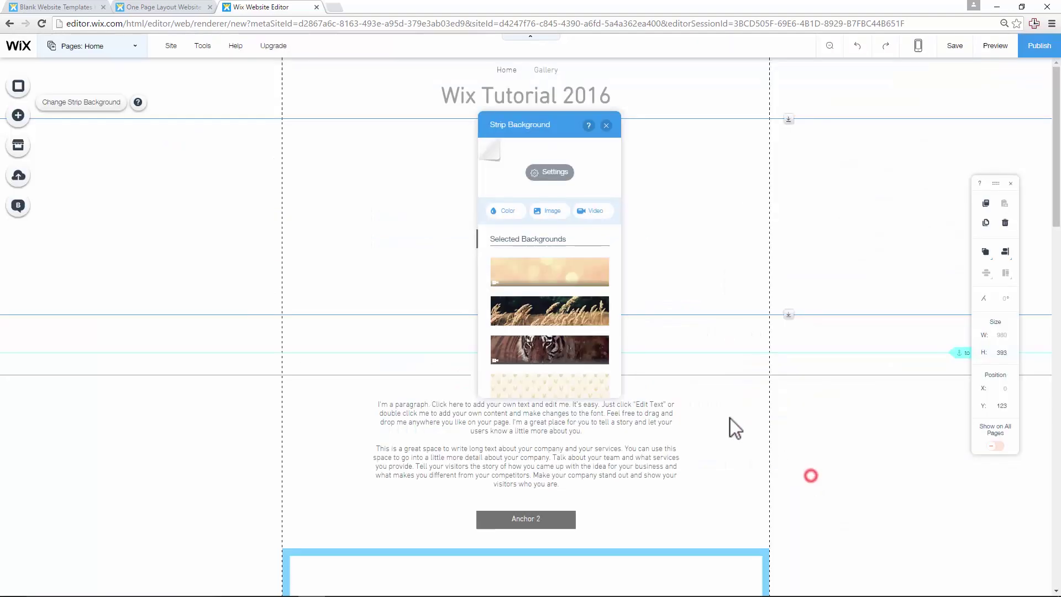
Step: Set the free Wix teal underwater video as the strip's background, and preview its playback briefly
left_click(598, 216)
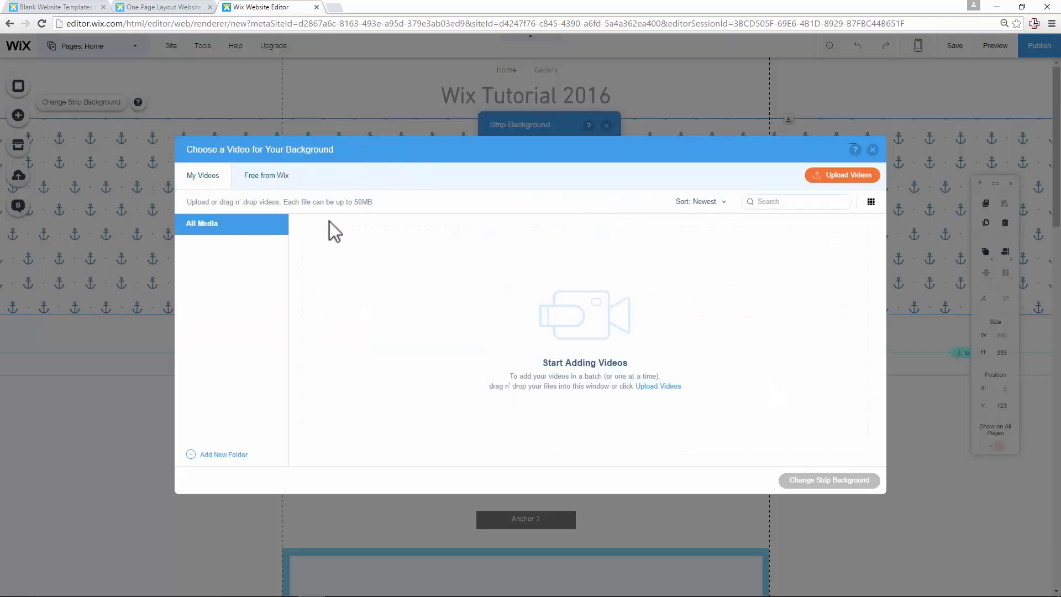
left_click(277, 176)
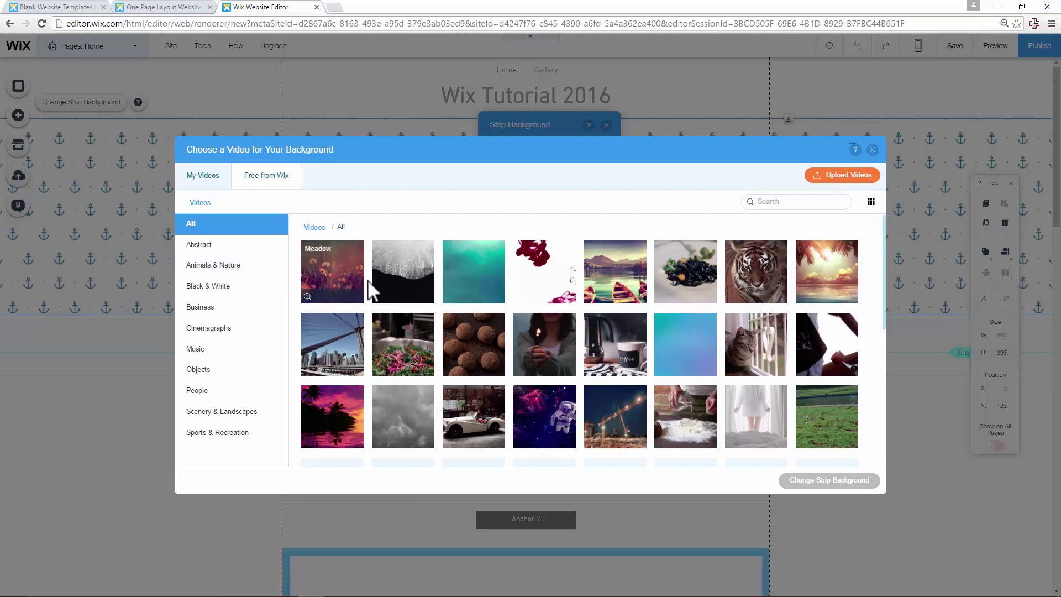
left_click(469, 281)
left_click(825, 481)
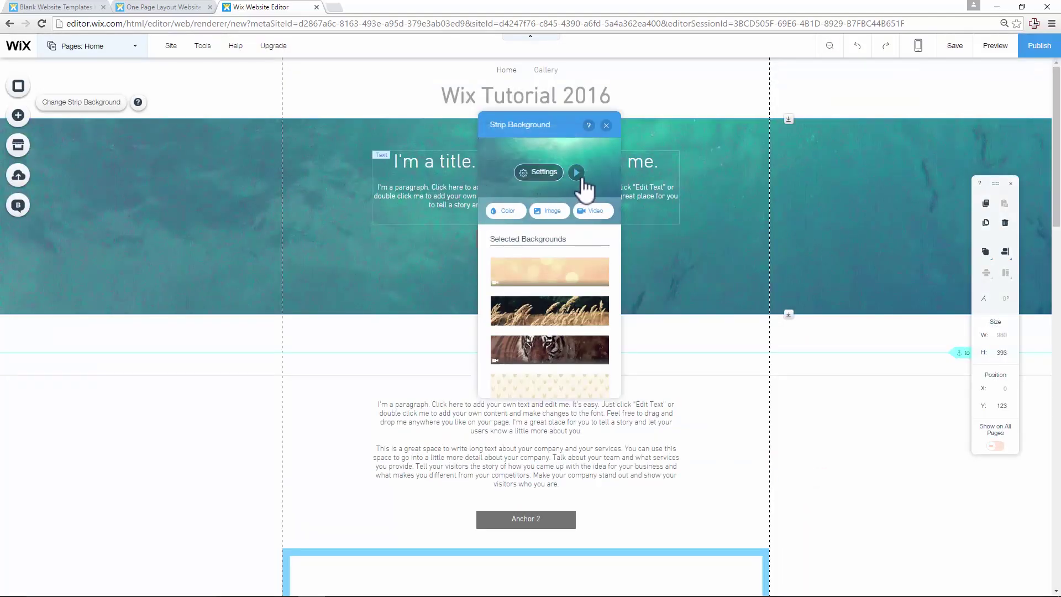
left_click(577, 173)
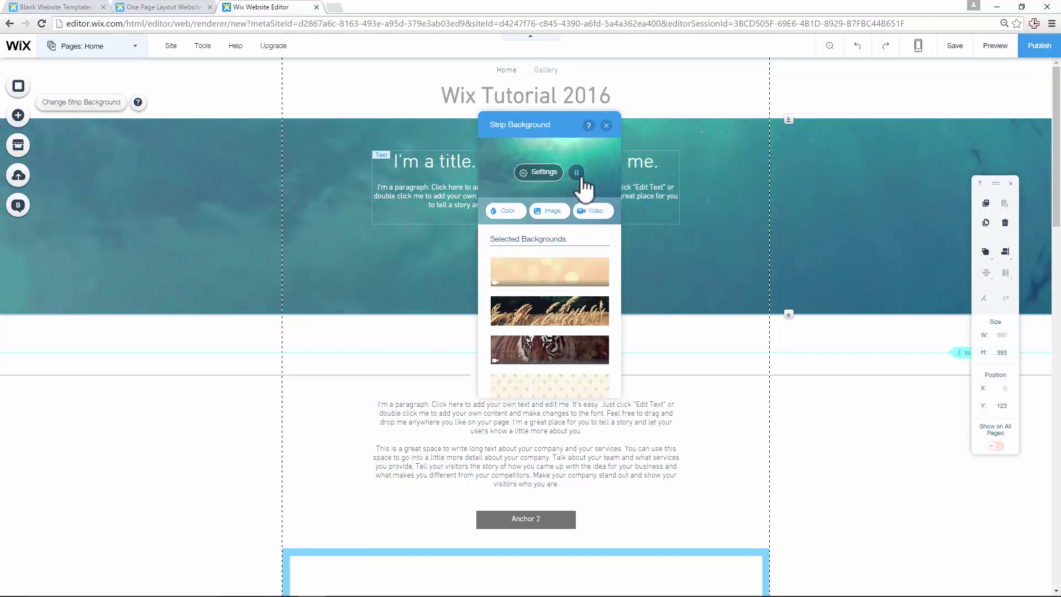
left_click(577, 173)
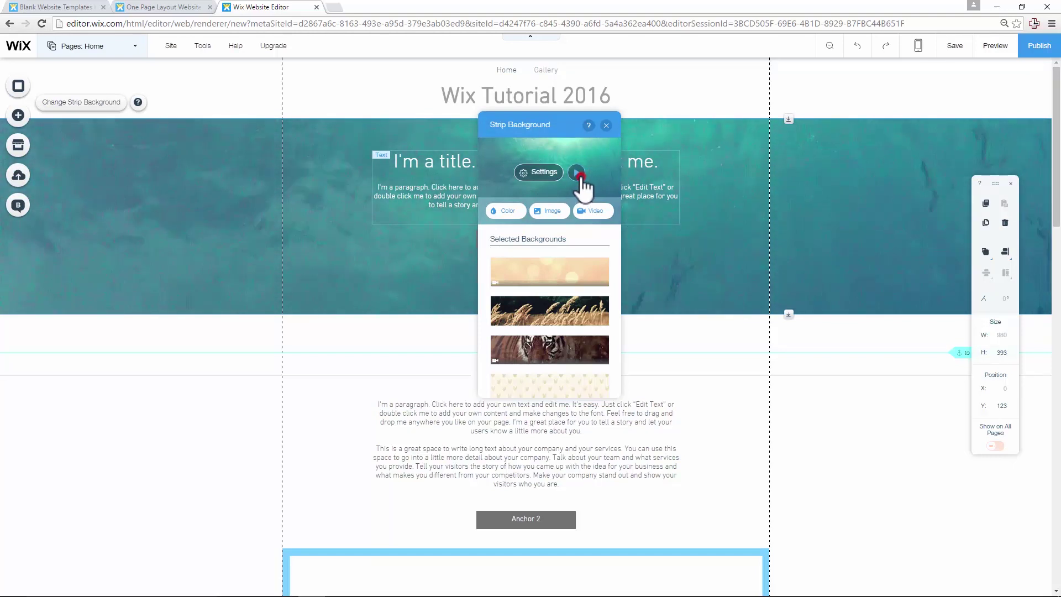
Step: Review the strip video's overlay, scroll effect, position and looping settings, keep the play speed at Normal, and close the settings
left_click(539, 172)
scroll(569, 228, "down", 2)
scroll(572, 238, "down", 2)
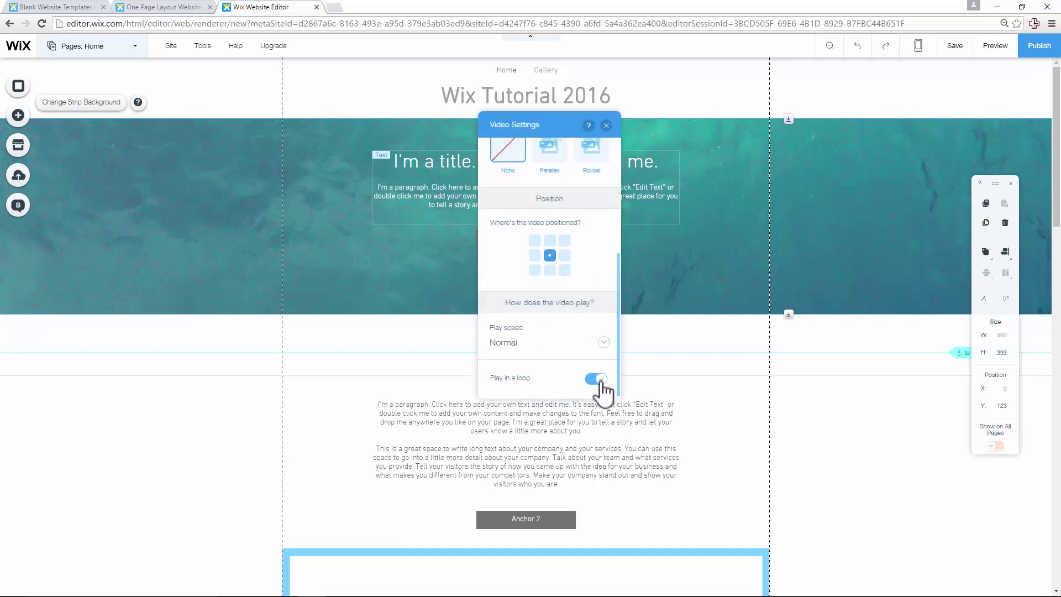
left_click(601, 347)
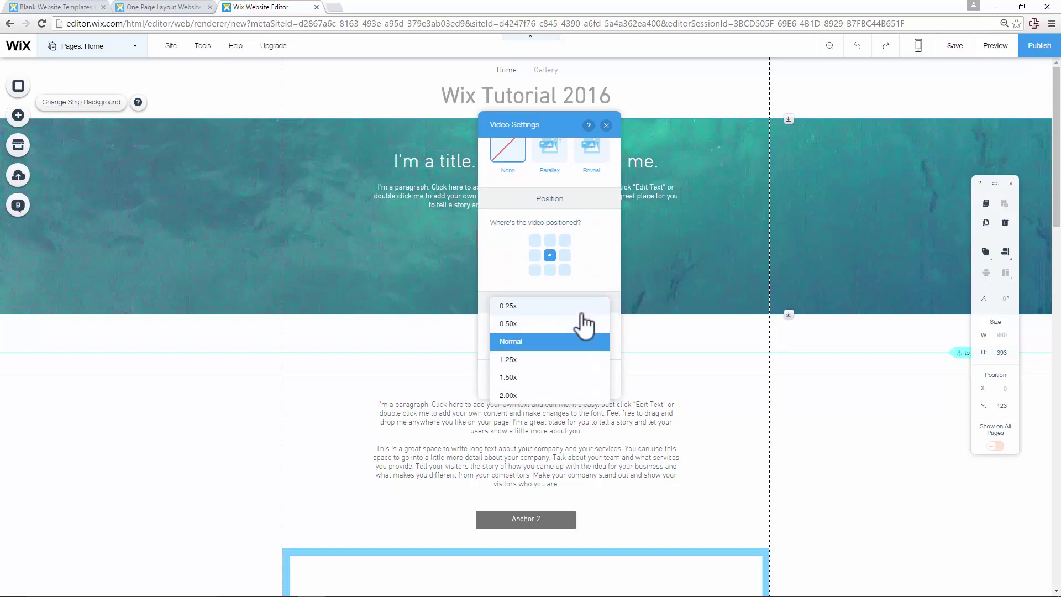
left_click(580, 342)
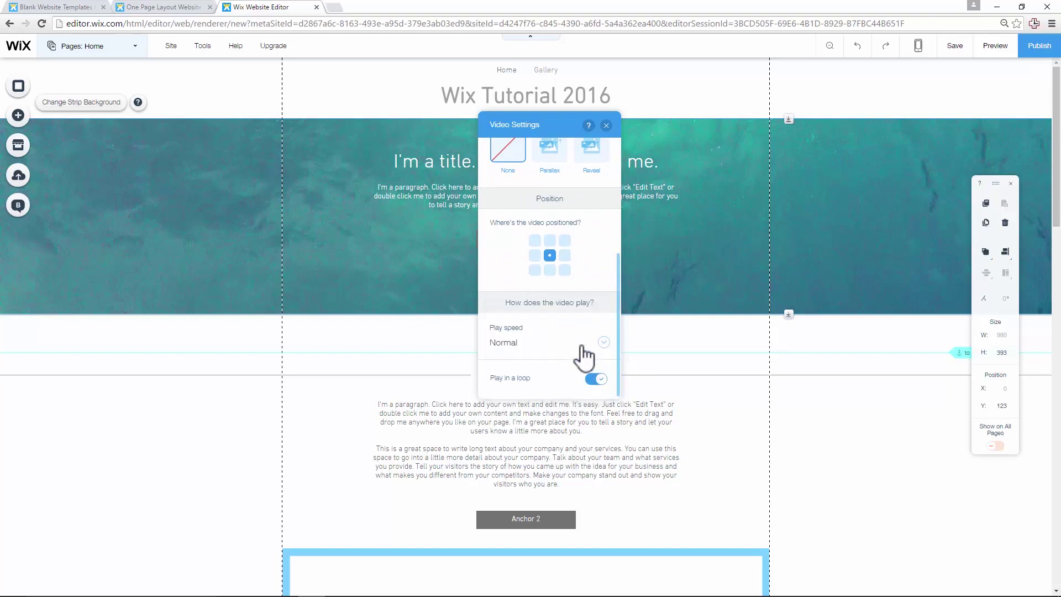
scroll(585, 351, "up", 4)
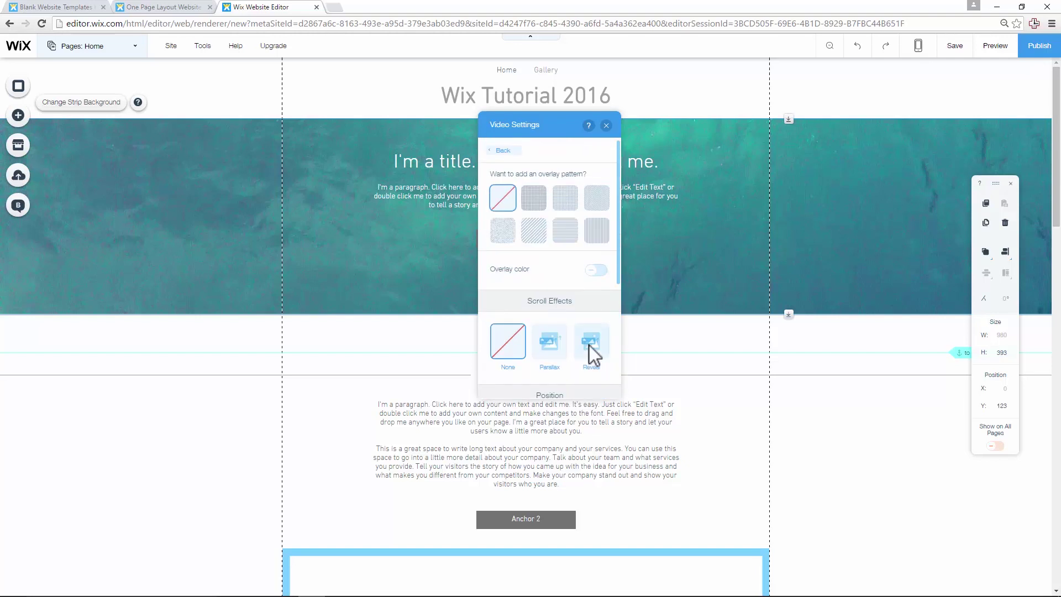
scroll(564, 316, "down", 4)
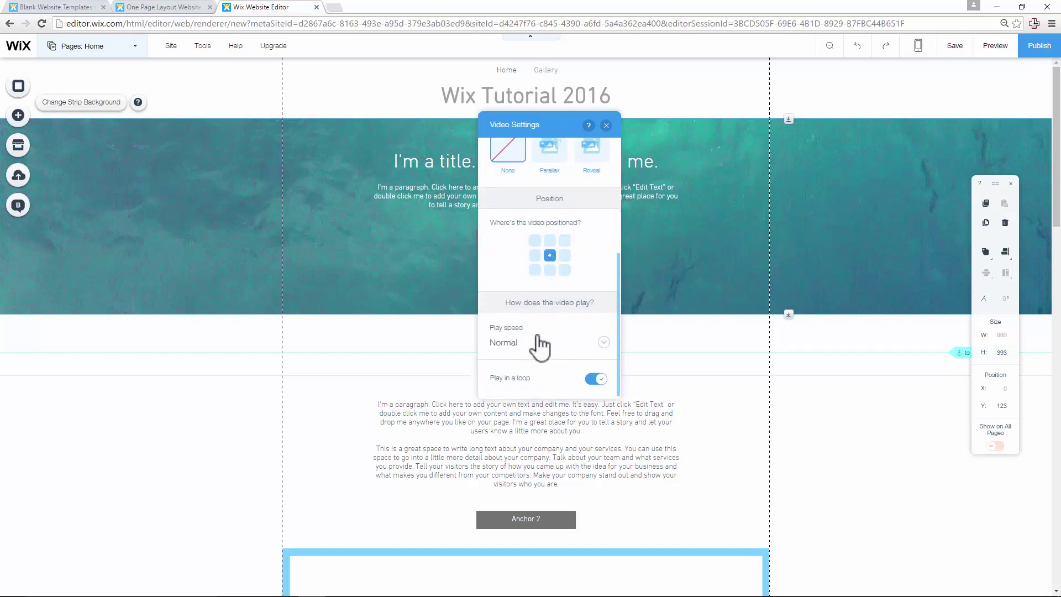
left_click(606, 126)
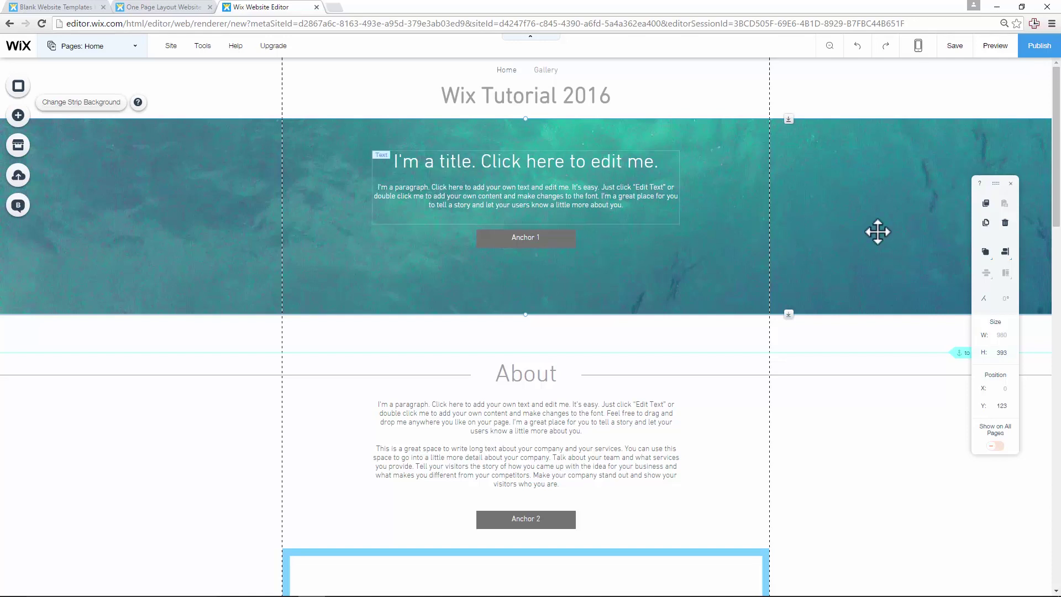
Step: Set the height of the underwater video strip to 500 and deselect the strip
left_click(1008, 353)
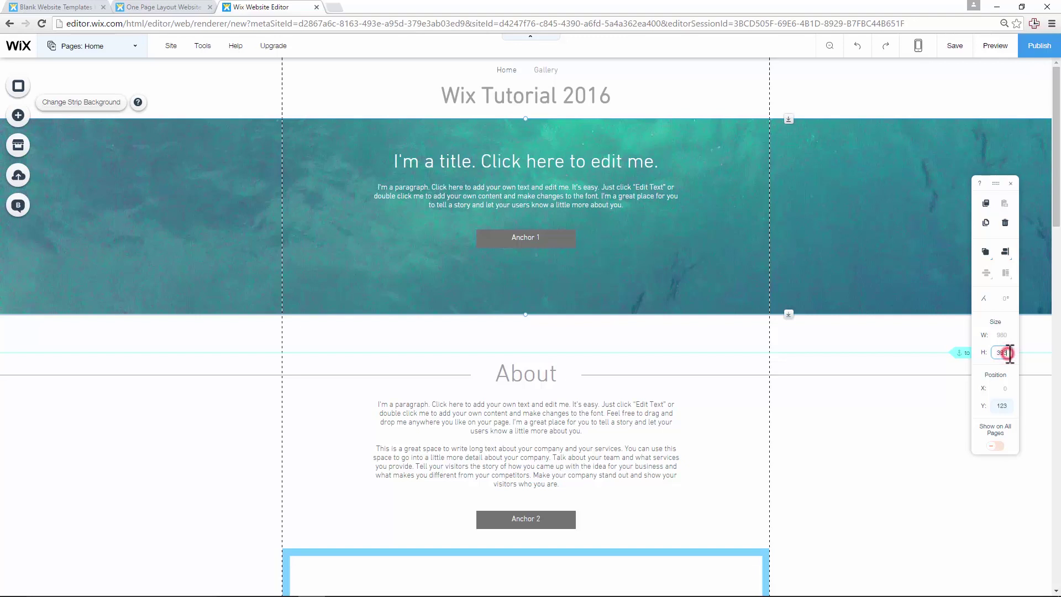
left_click_drag(1008, 353, 995, 352)
type("500")
key("Return")
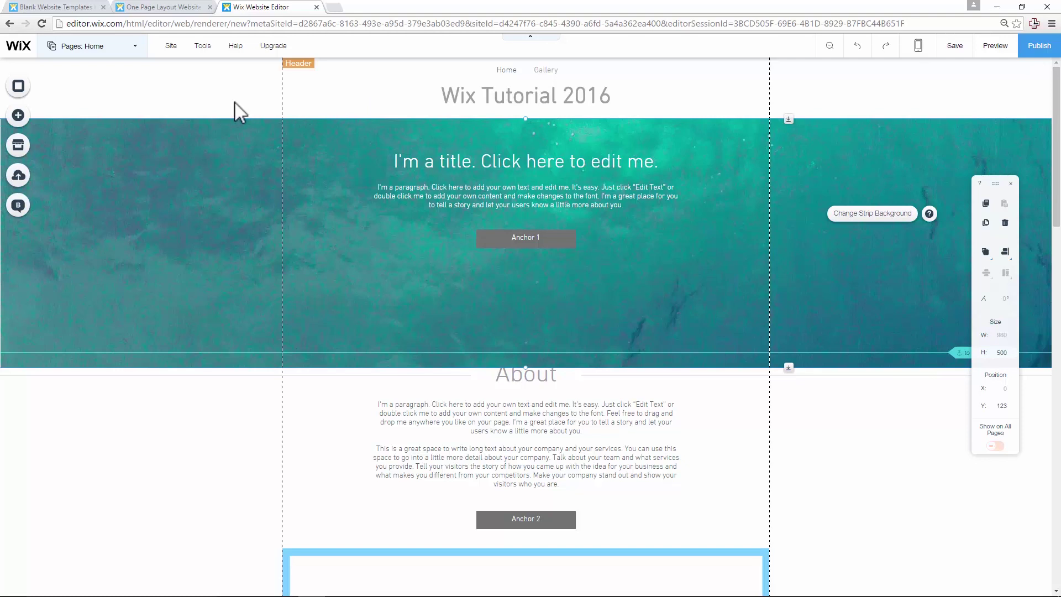
left_click(904, 101)
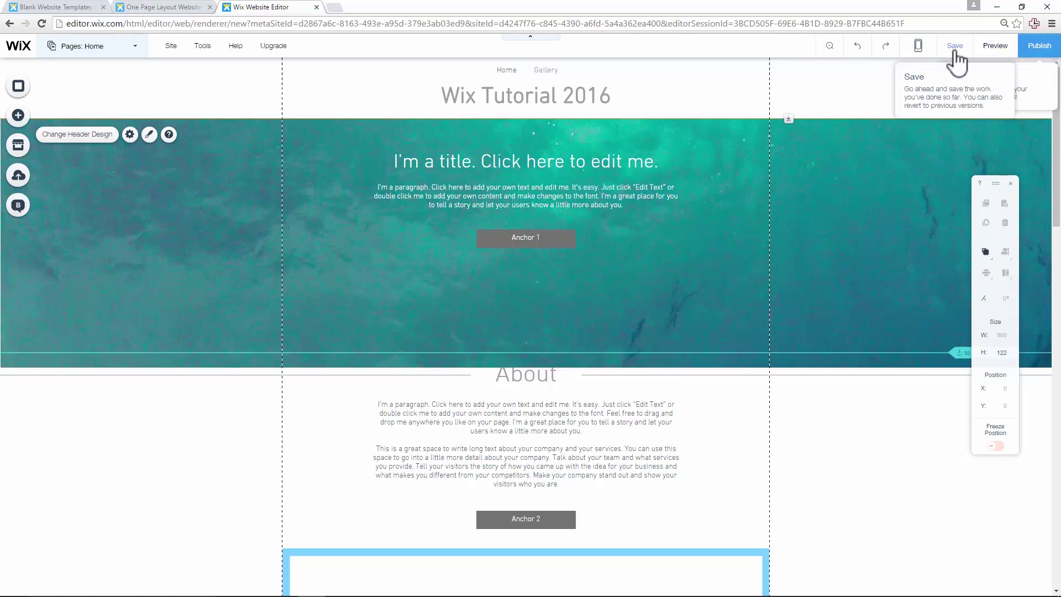
Step: Save the site on the free Wix.com domain with the site name "home", and close the save confirmation
left_click(953, 50)
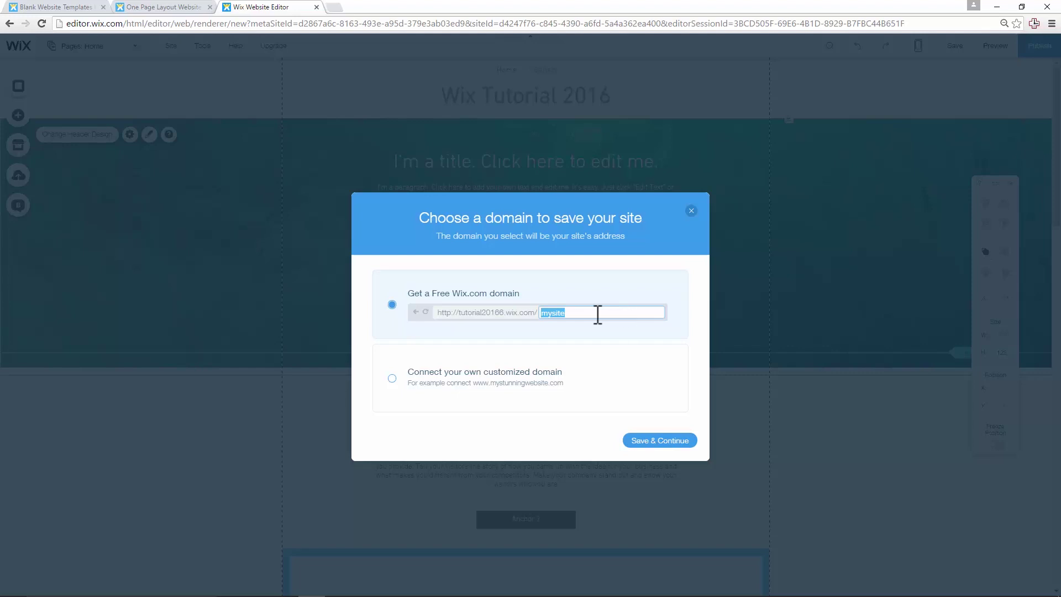
double_click(569, 313)
type("Wixt")
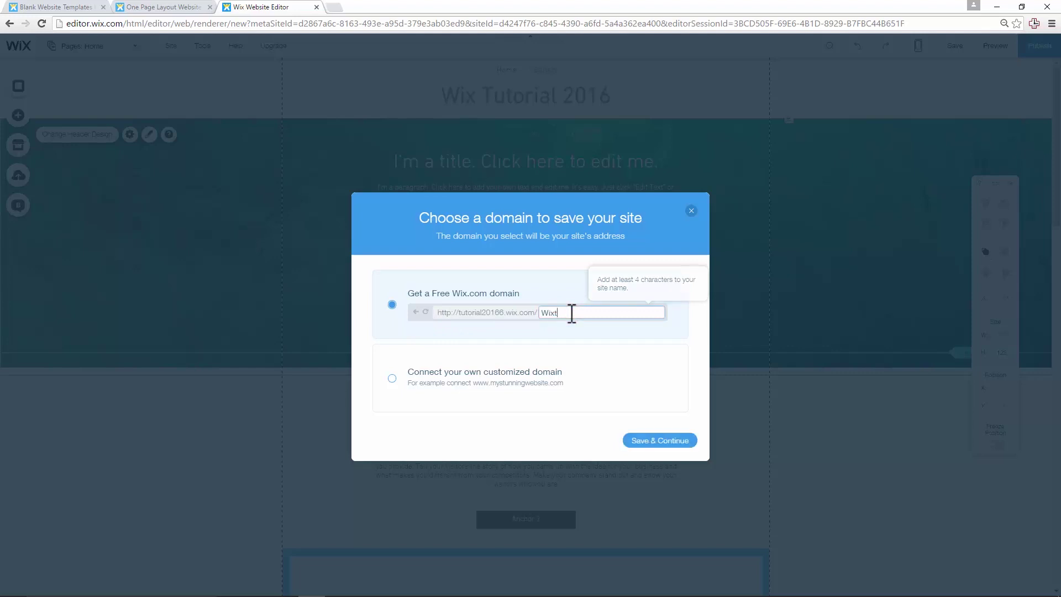
key("BackSpace")
key("BackSpace")
key("BackSpace")
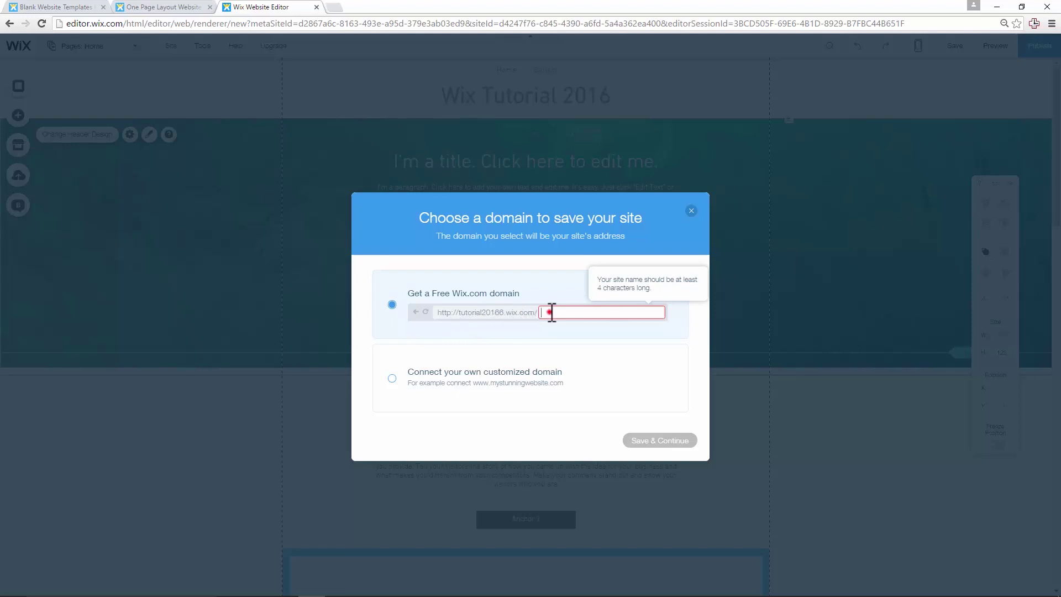
type("Home")
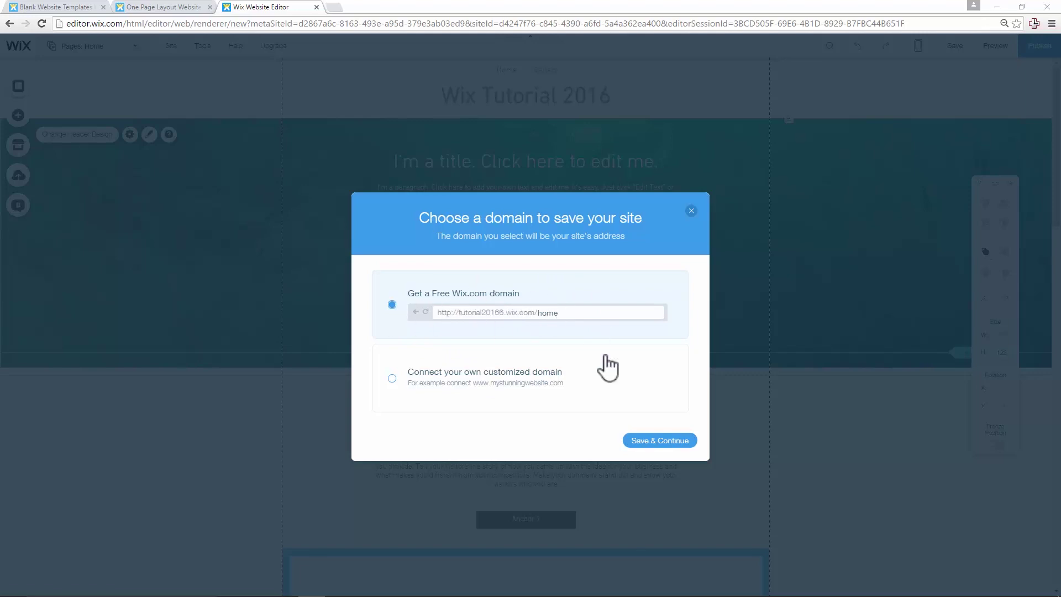
left_click(659, 439)
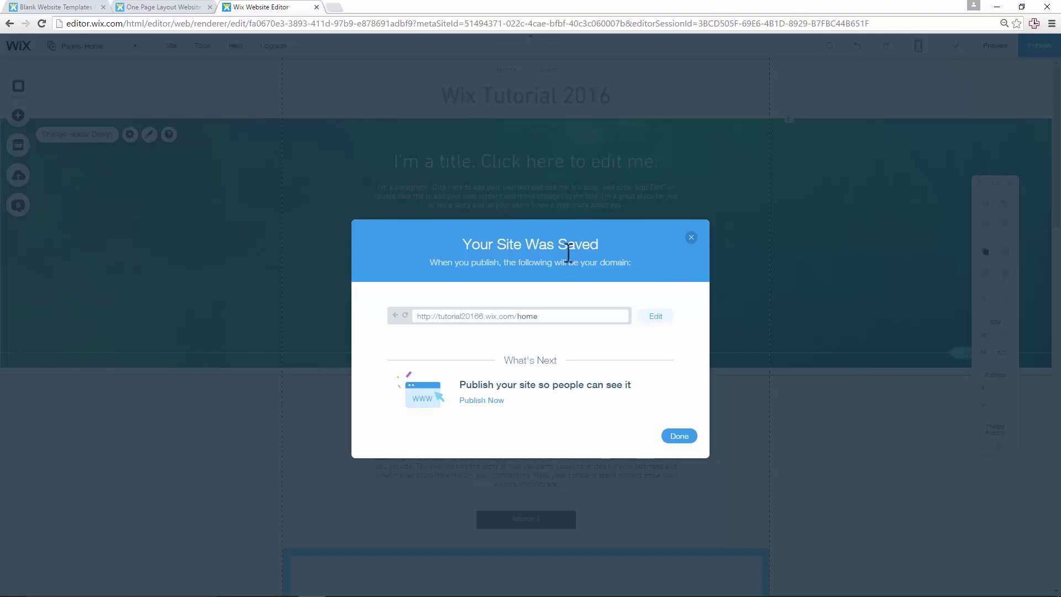
left_click(679, 436)
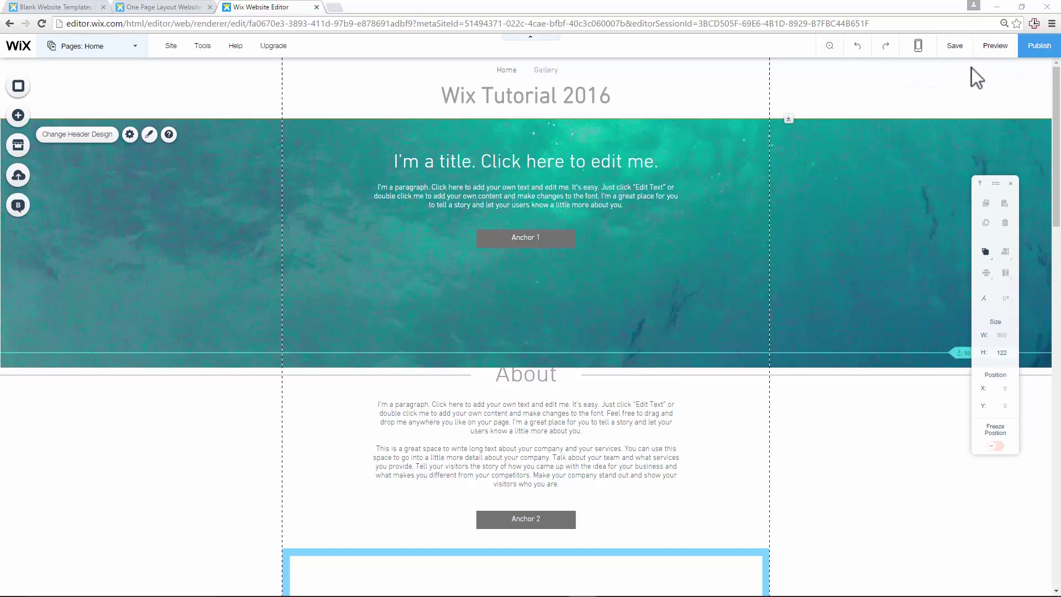
Step: Preview the site and look over the page with the enlarged video strip
left_click(995, 47)
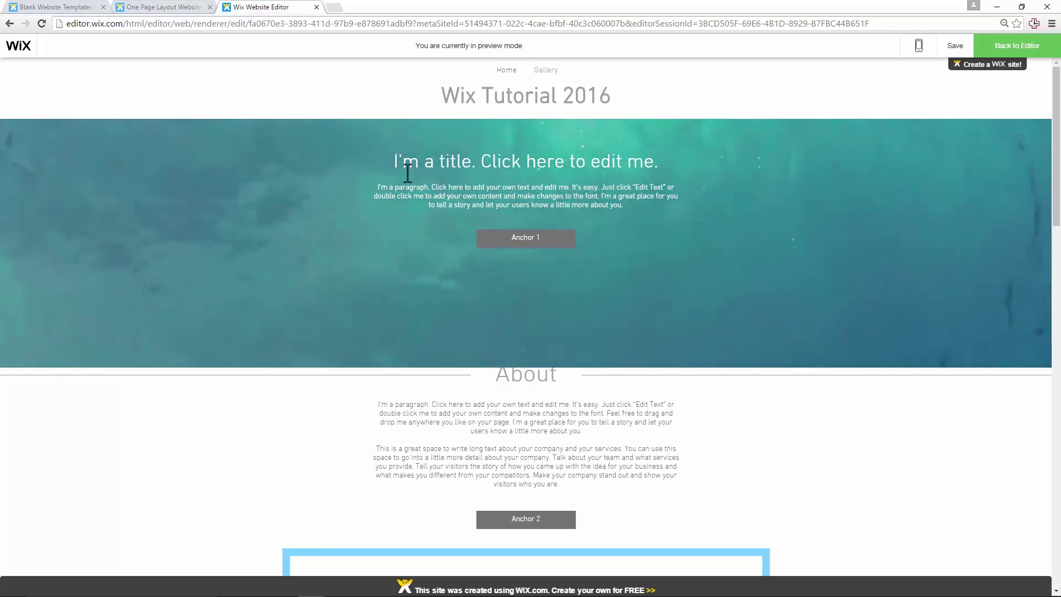
scroll(663, 317, "down", 5)
scroll(676, 316, "up", 5)
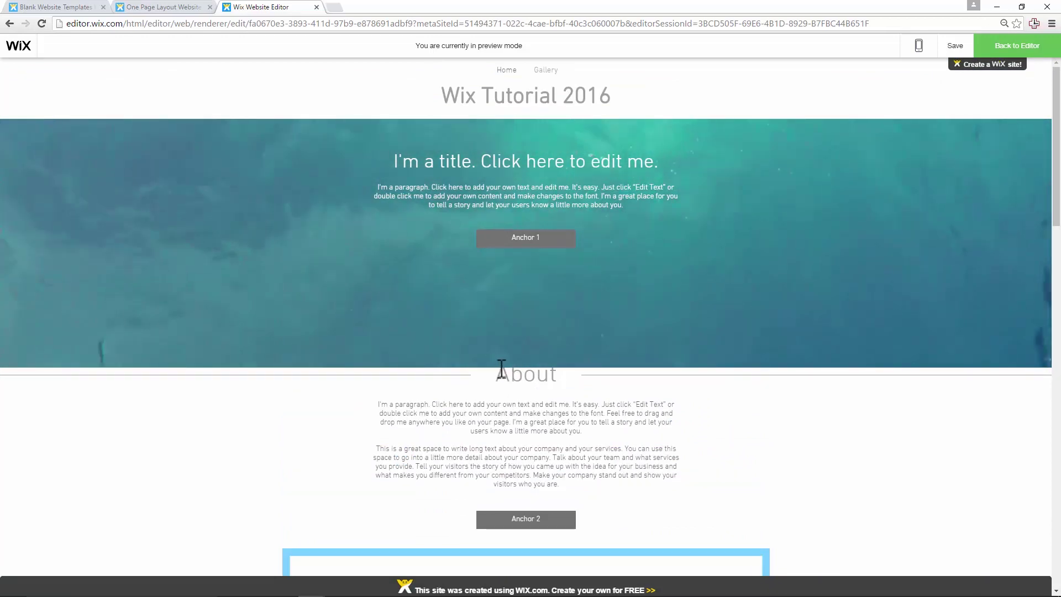
Step: Return to the editor and set the height of the underwater video strip to 450
left_click(1023, 44)
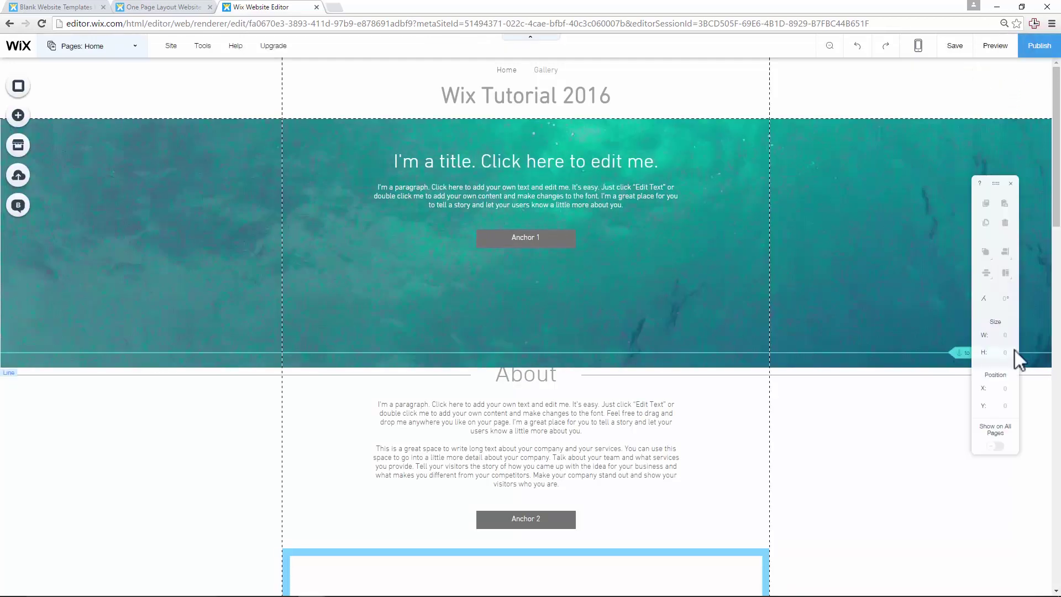
left_click(1009, 352)
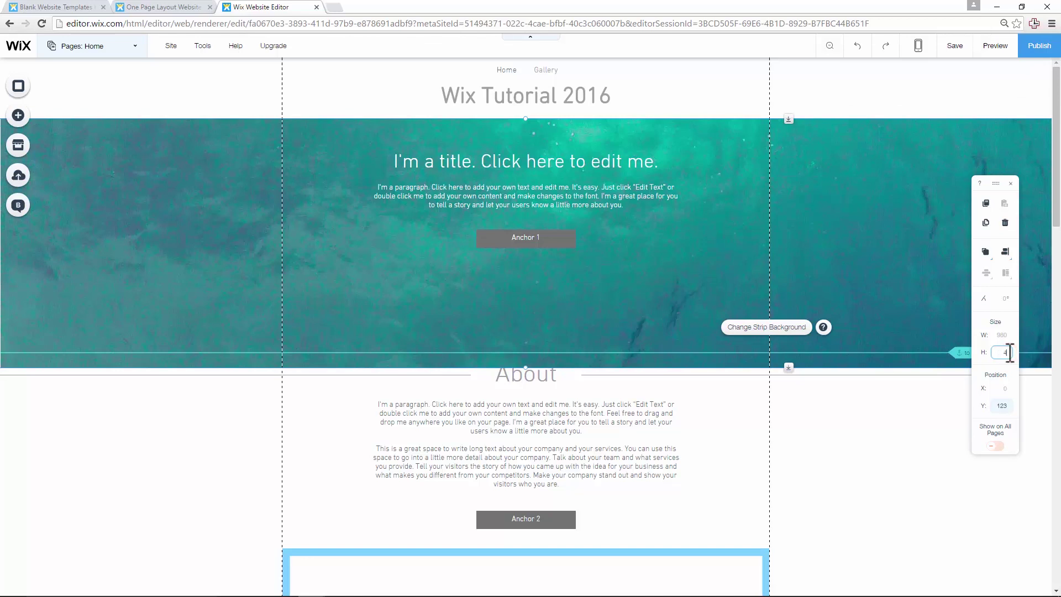
key("Return")
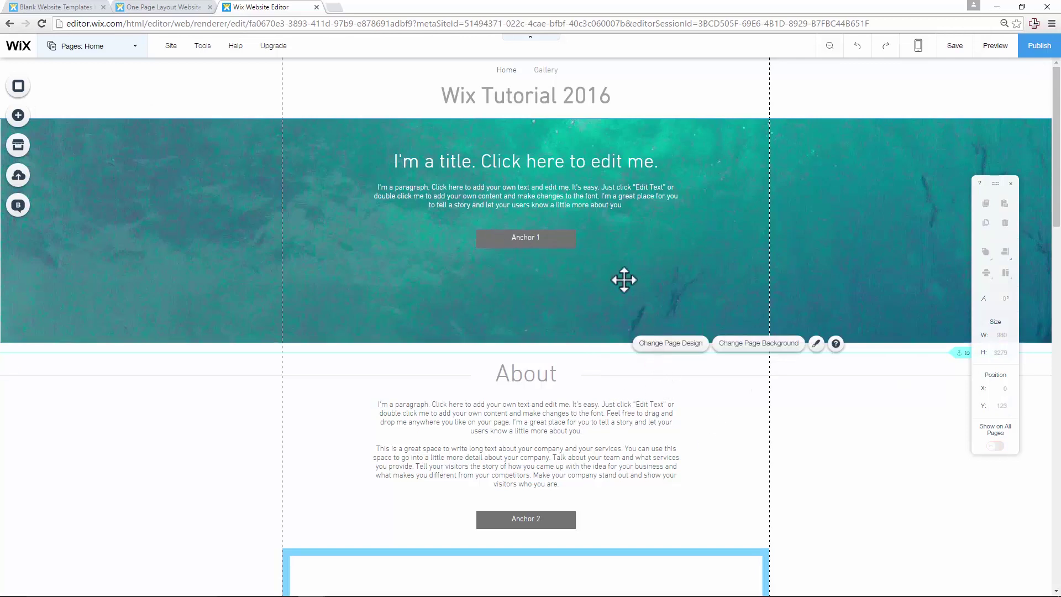
Step: Replace the title and paragraph text in the video strip with "Using Strips to Look Good"
left_click(521, 165)
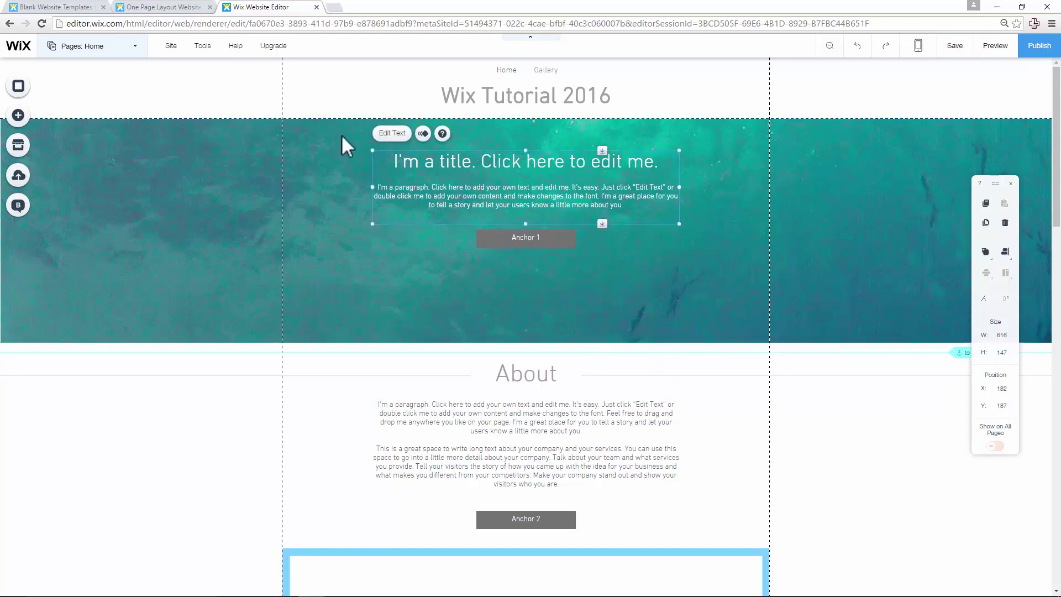
left_click(379, 136)
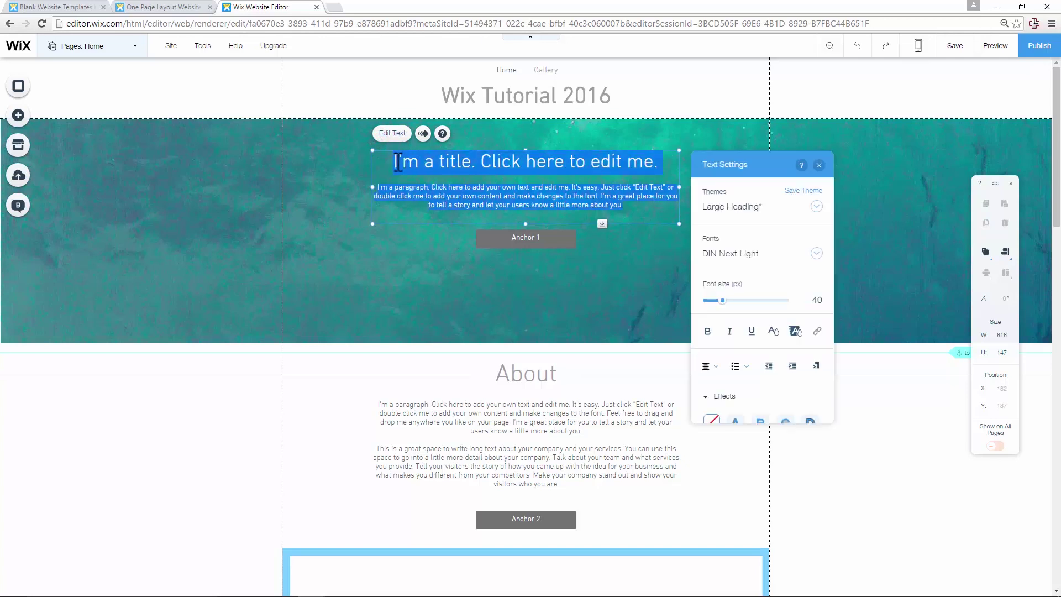
type("Using Strips to m")
key("BackSpace")
type("lok")
key("BackSpace")
key("BackSpace")
key("BackSpace")
type("Look Good")
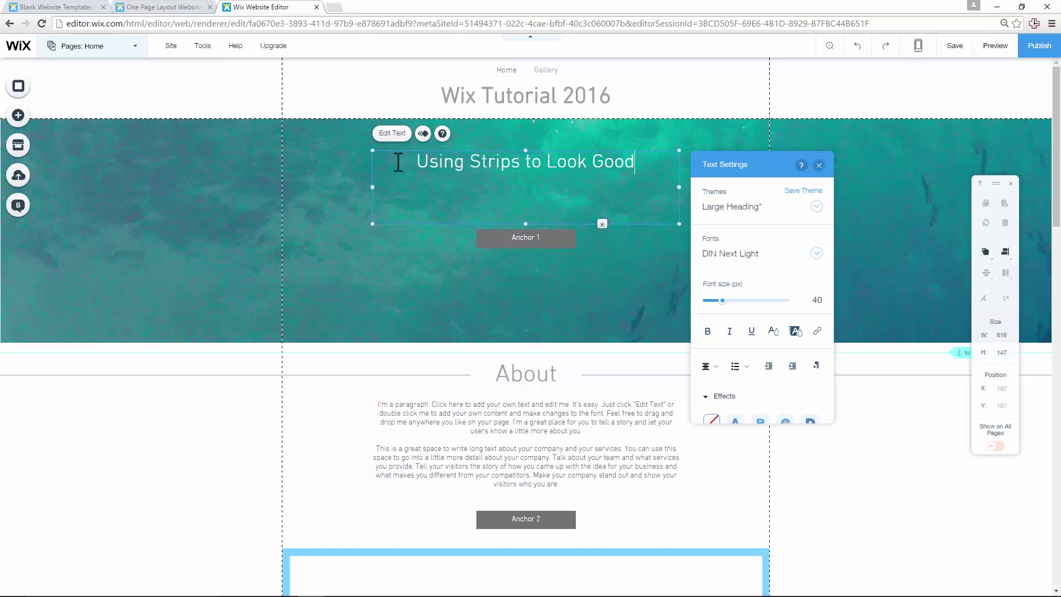
left_click(628, 279)
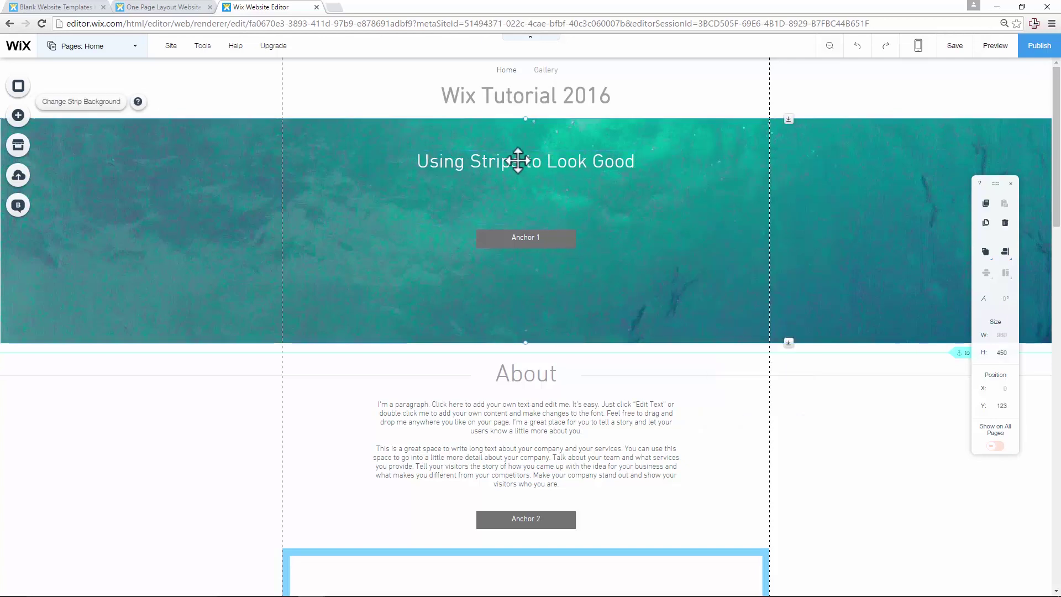
Step: Change the text of the Anchor 1 button in the video strip to "Try Wix"
left_click(516, 236)
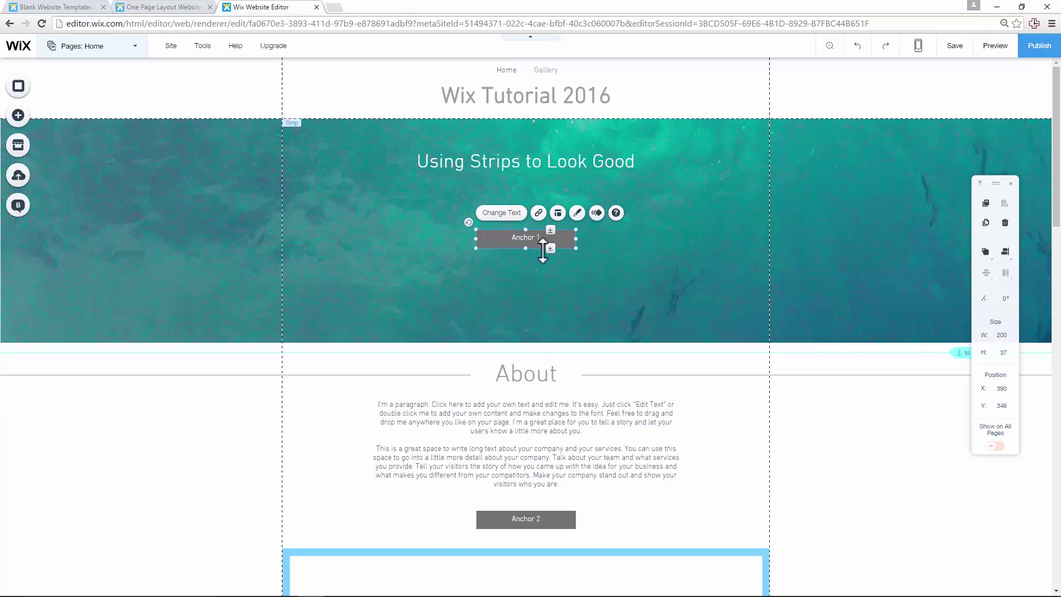
left_click(503, 217)
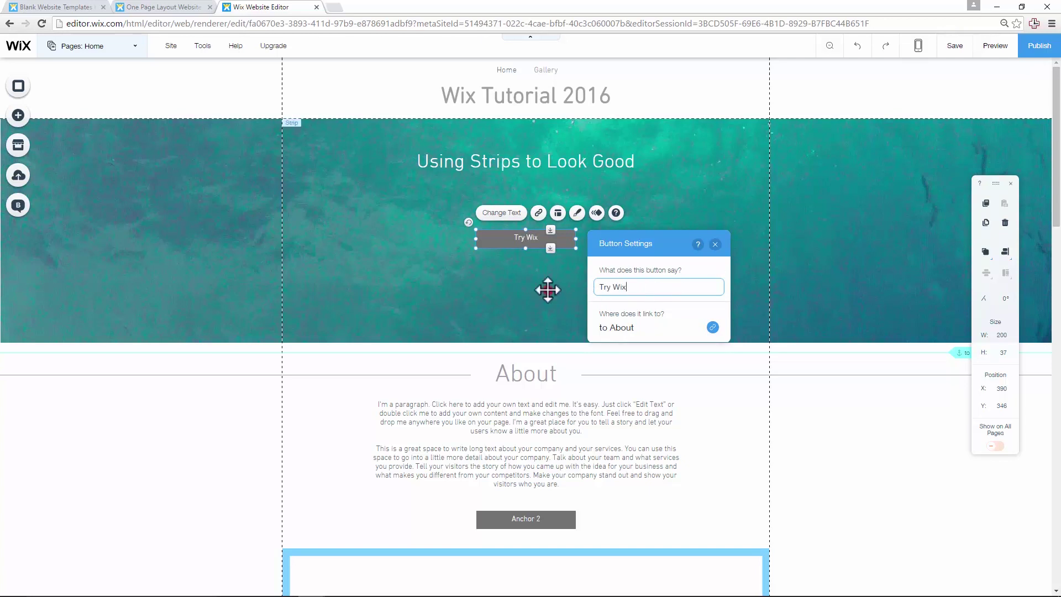
left_click(554, 260)
left_click(534, 237)
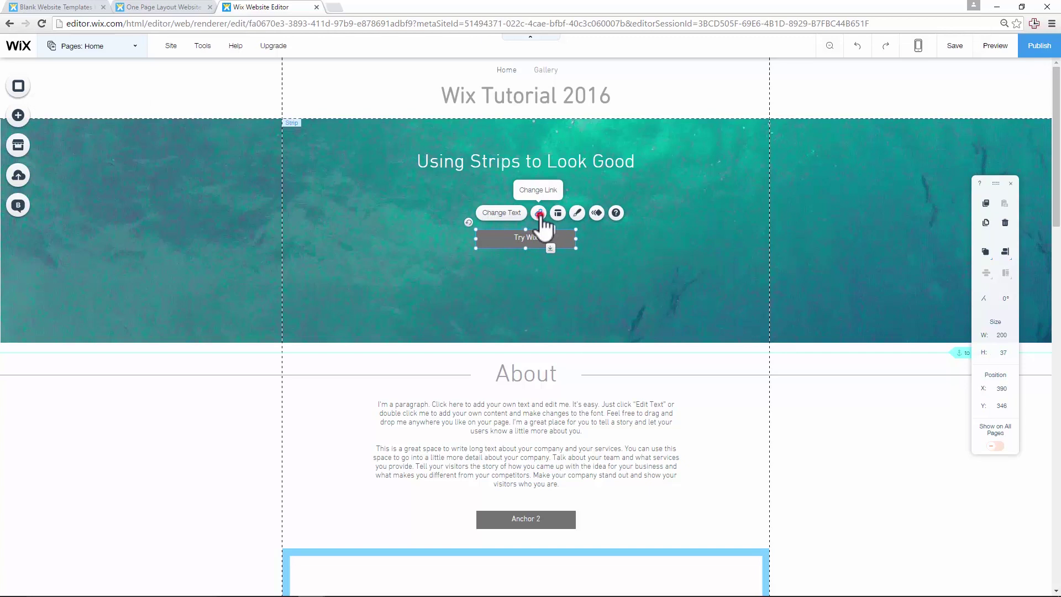
left_click(539, 213)
left_click(654, 241)
left_click(539, 213)
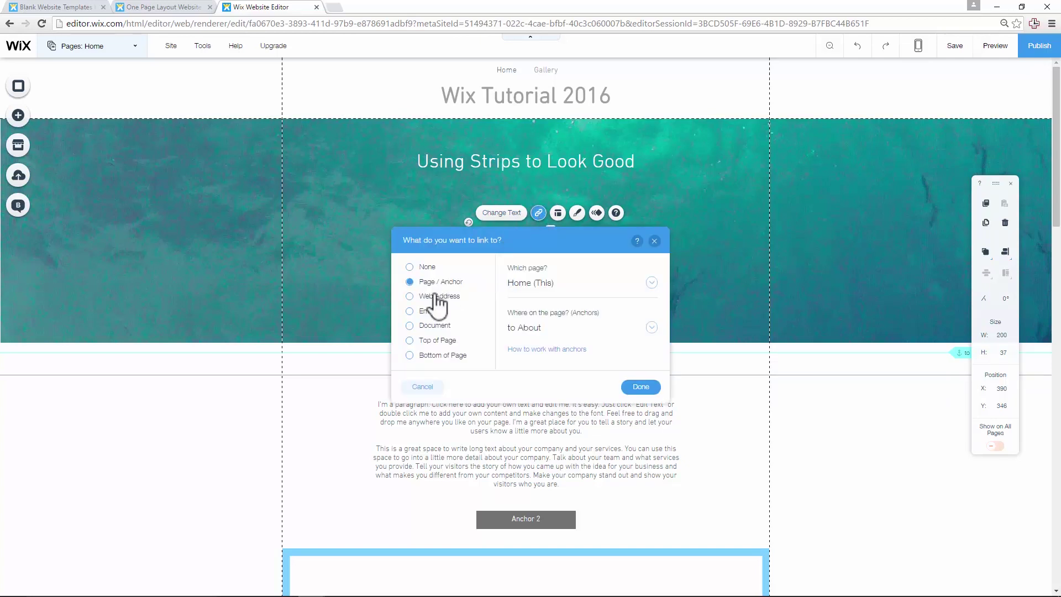
left_click(419, 297)
type("http://wixstats.com/?a=34&c=124&s1=eng")
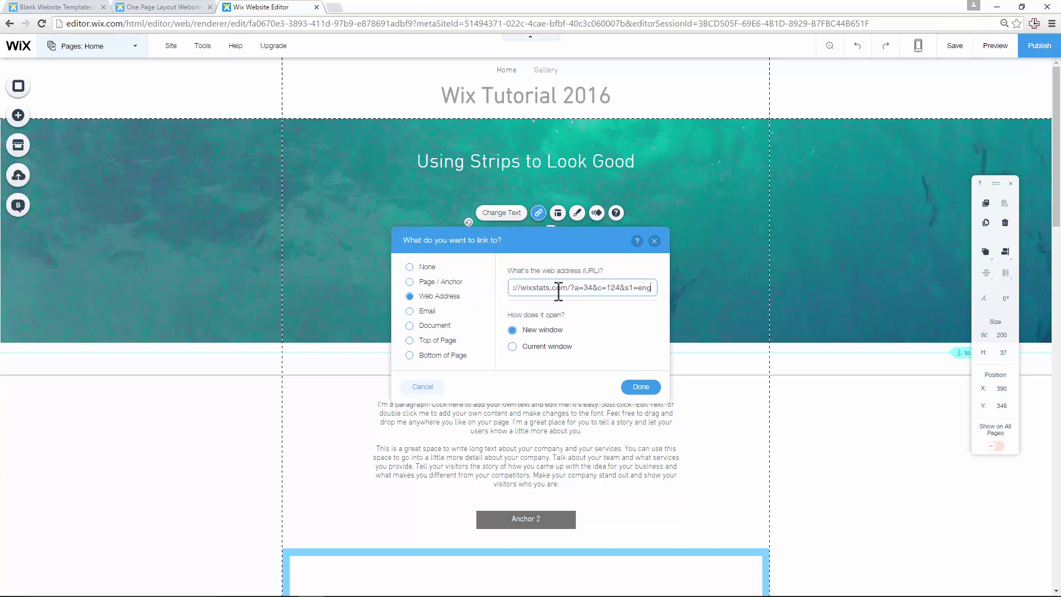
left_click(640, 389)
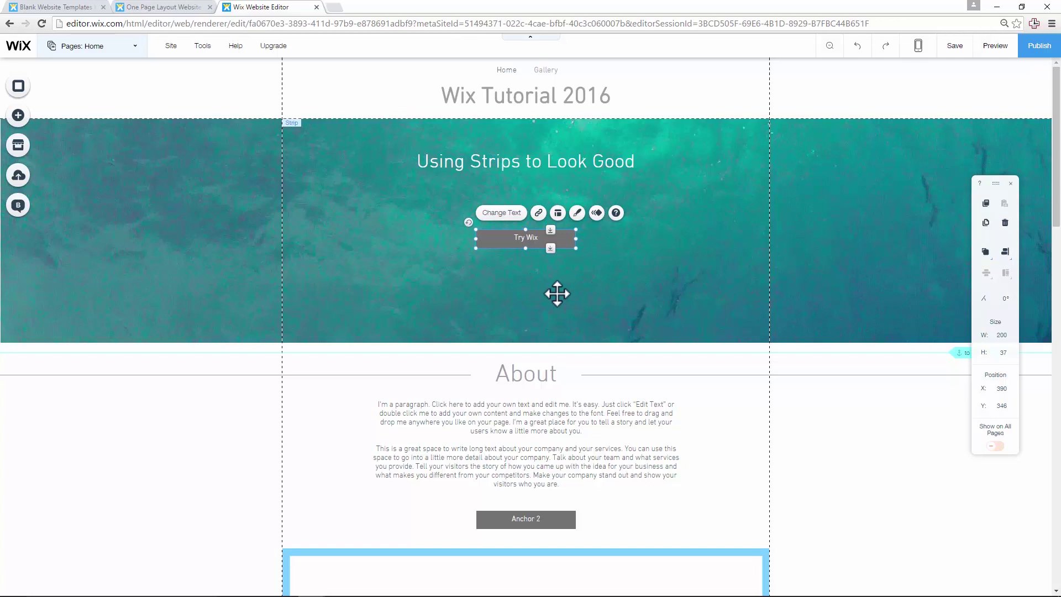
left_click(549, 256)
Step: Review the social image sources for the mountain placeholder image below About, including the Instagram login, and close the image chooser
scroll(546, 309, "down", 1)
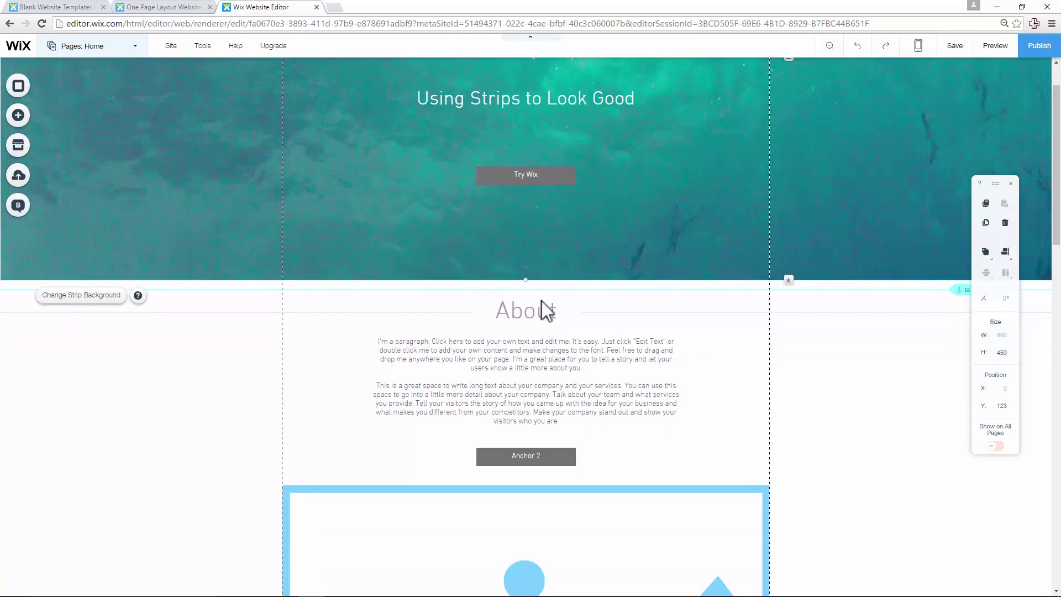
scroll(525, 289, "down", 3)
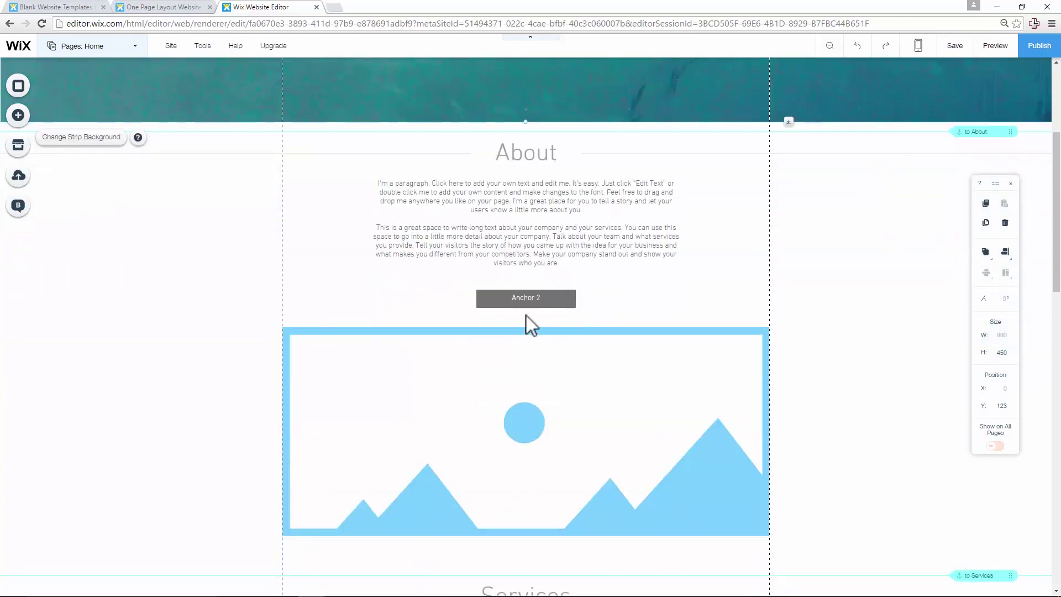
left_click(452, 380)
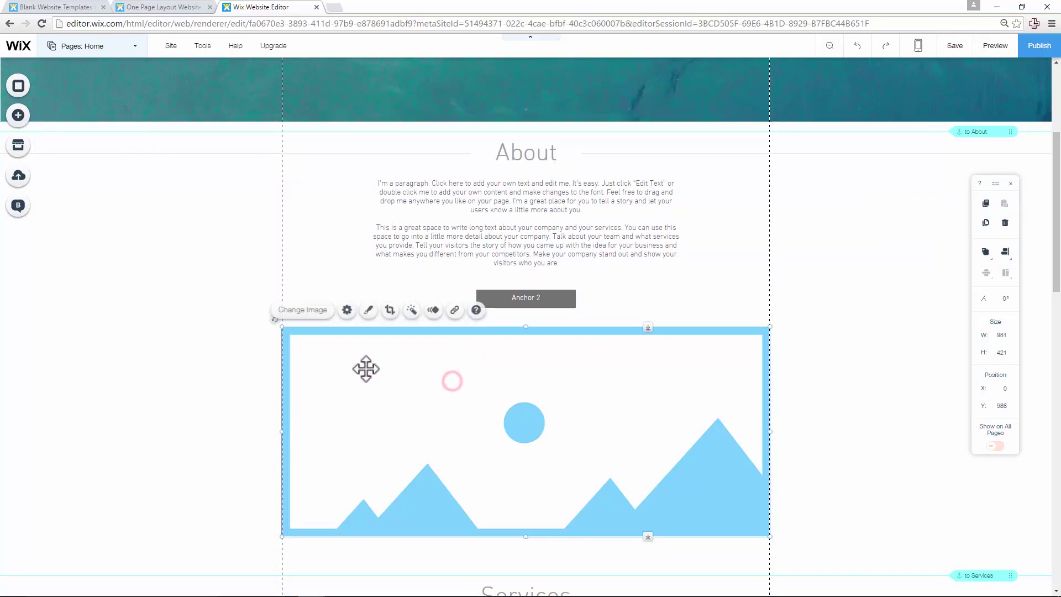
left_click(318, 311)
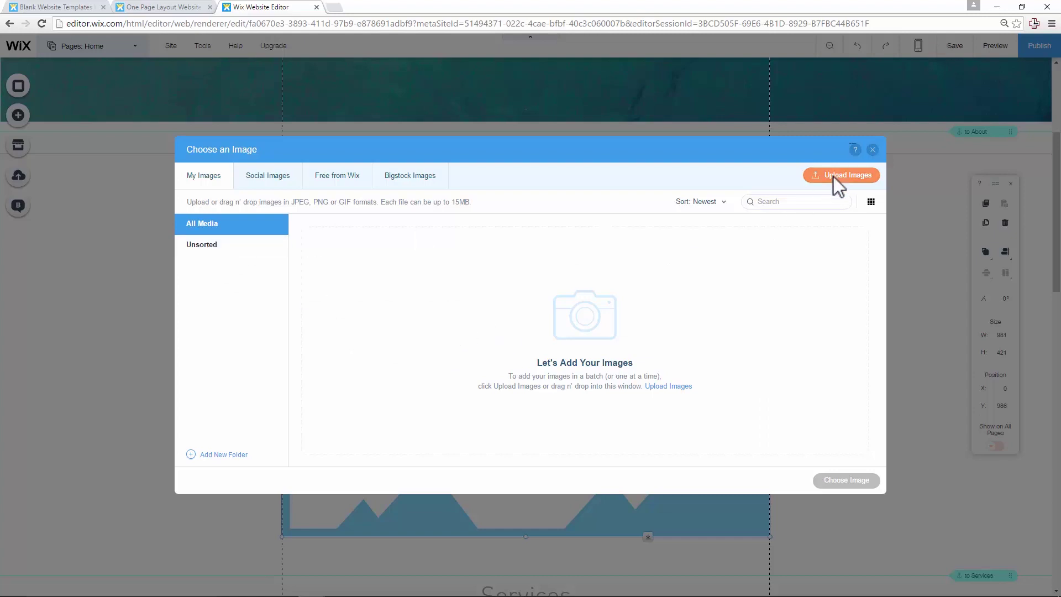
left_click(278, 178)
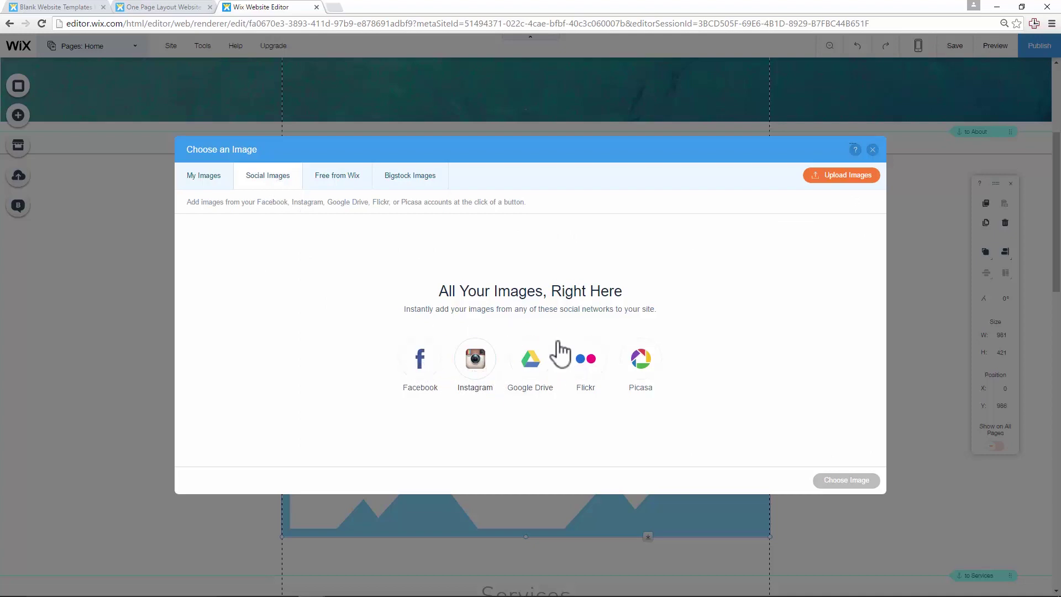
left_click(473, 366)
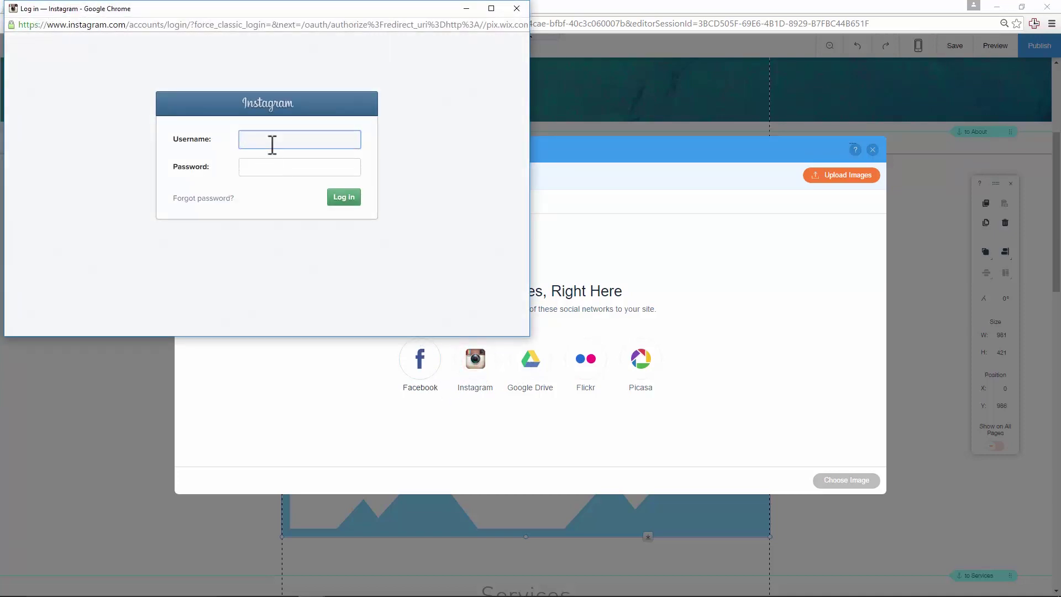
left_click(516, 8)
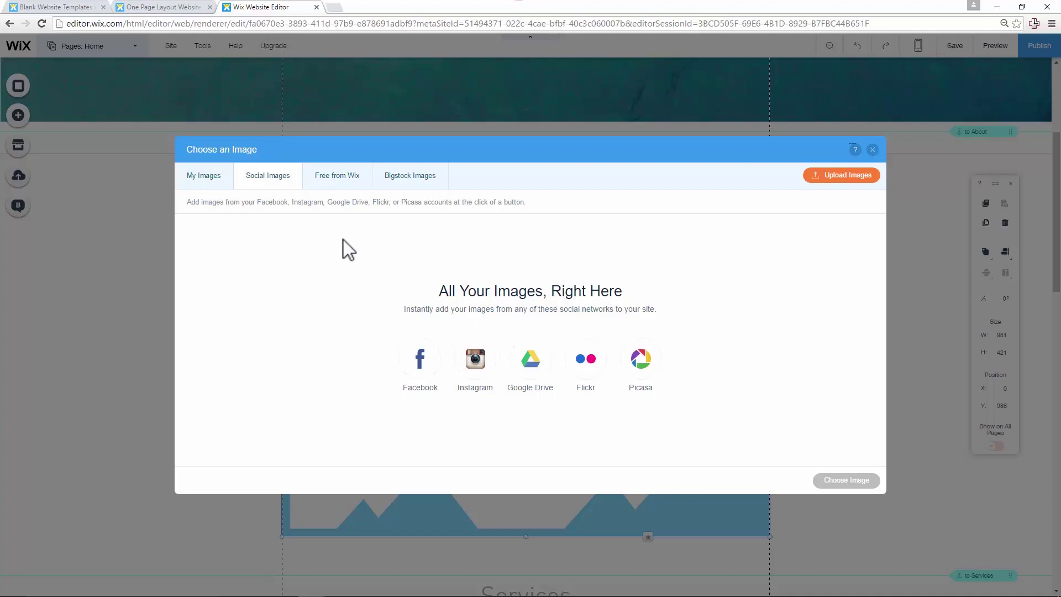
left_click(873, 149)
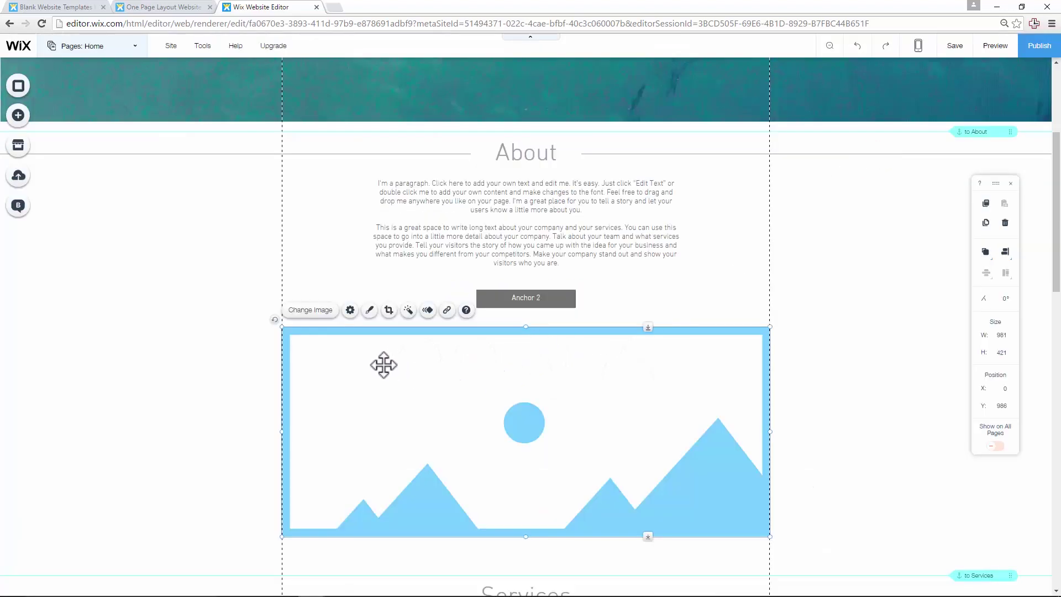
Step: Replace the mountain placeholder image below About with the Cheetah picture from the Animals category of the free Wix images
left_click(310, 309)
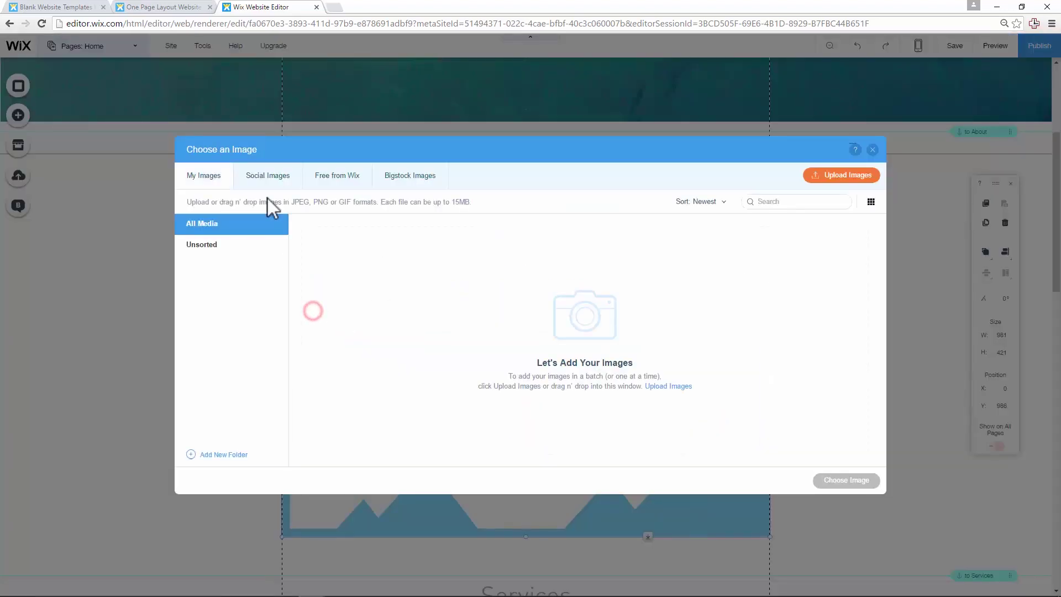
left_click(333, 181)
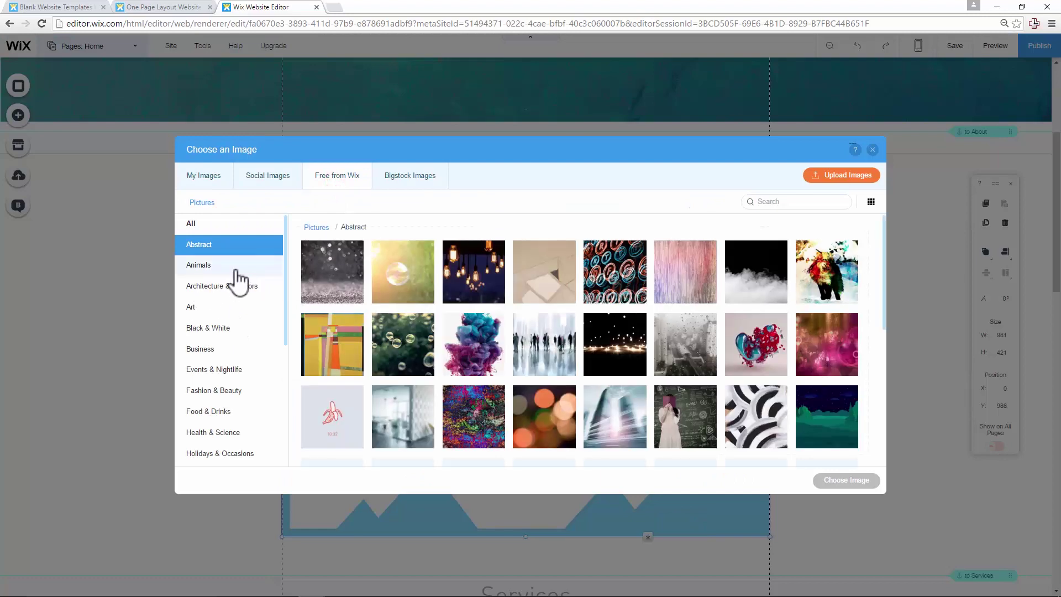
left_click(236, 271)
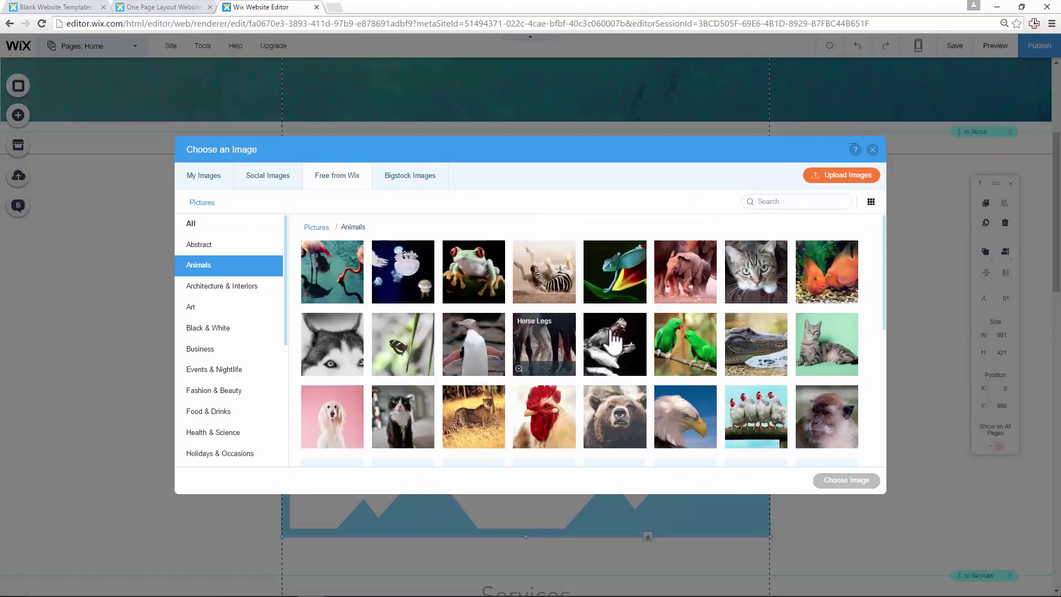
scroll(574, 345, "down", 3)
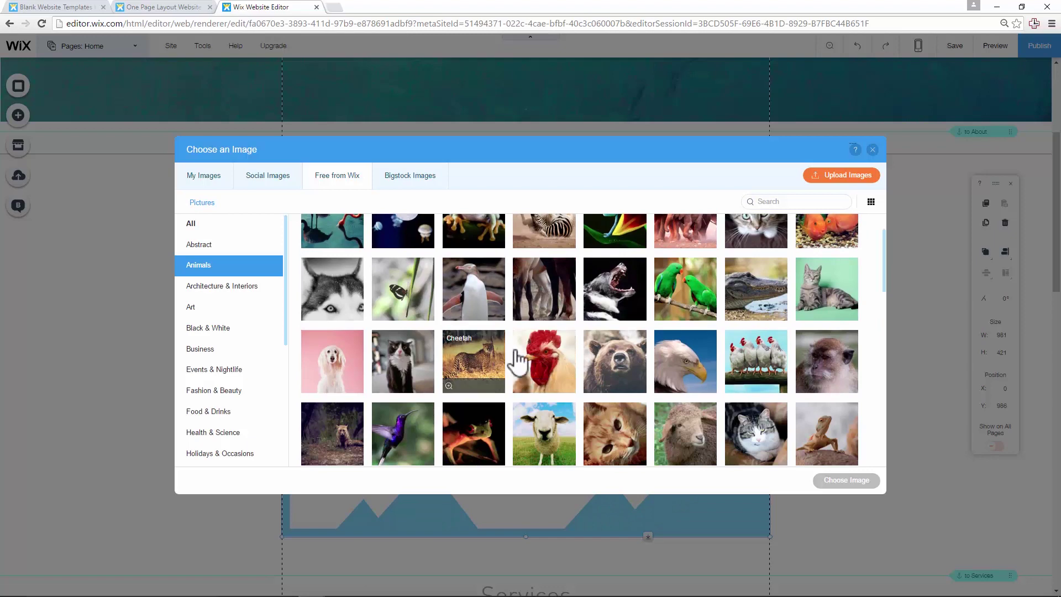
left_click(473, 321)
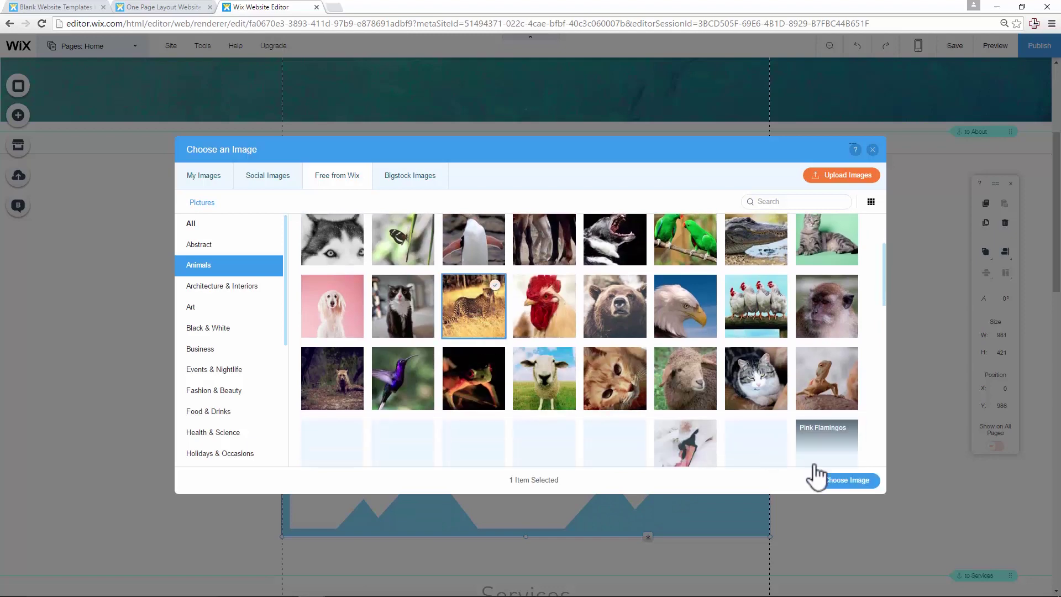
left_click(859, 482)
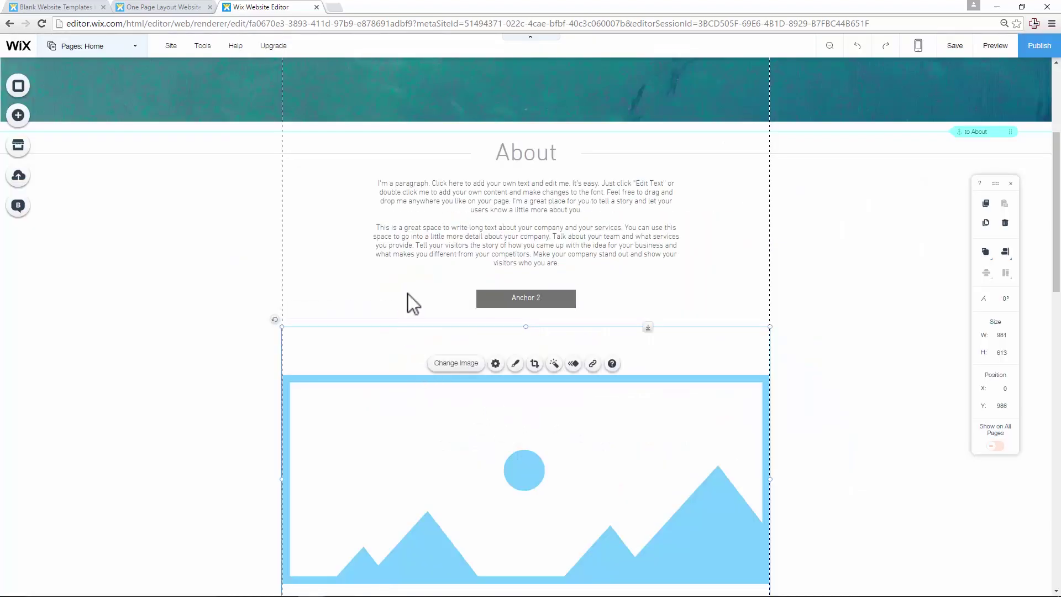
Step: Crop the cheetah image by enlarging it to 140% within its frame and apply the crop
scroll(393, 292, "down", 2)
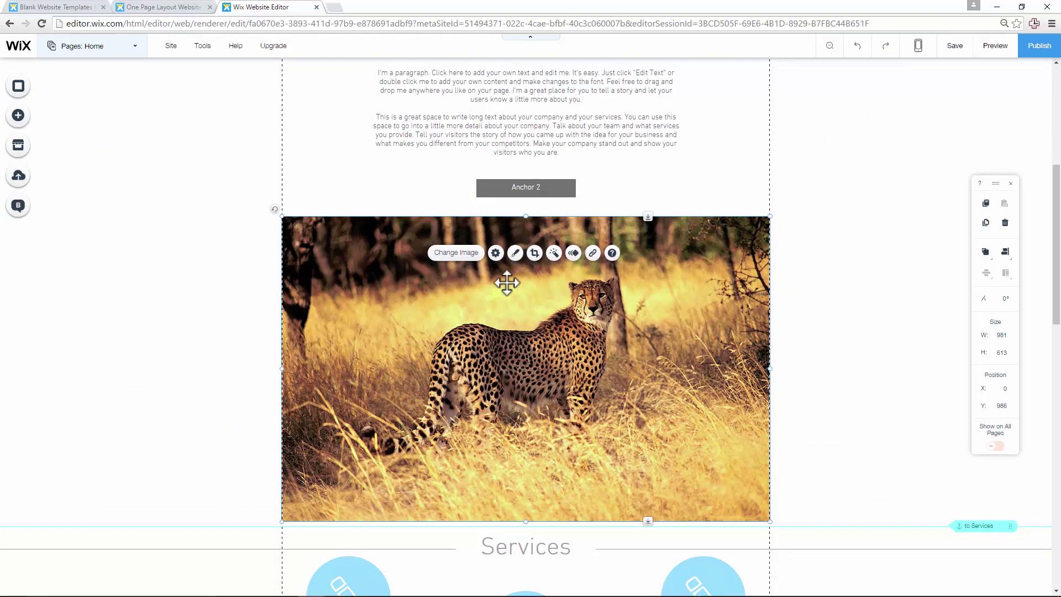
left_click(534, 254)
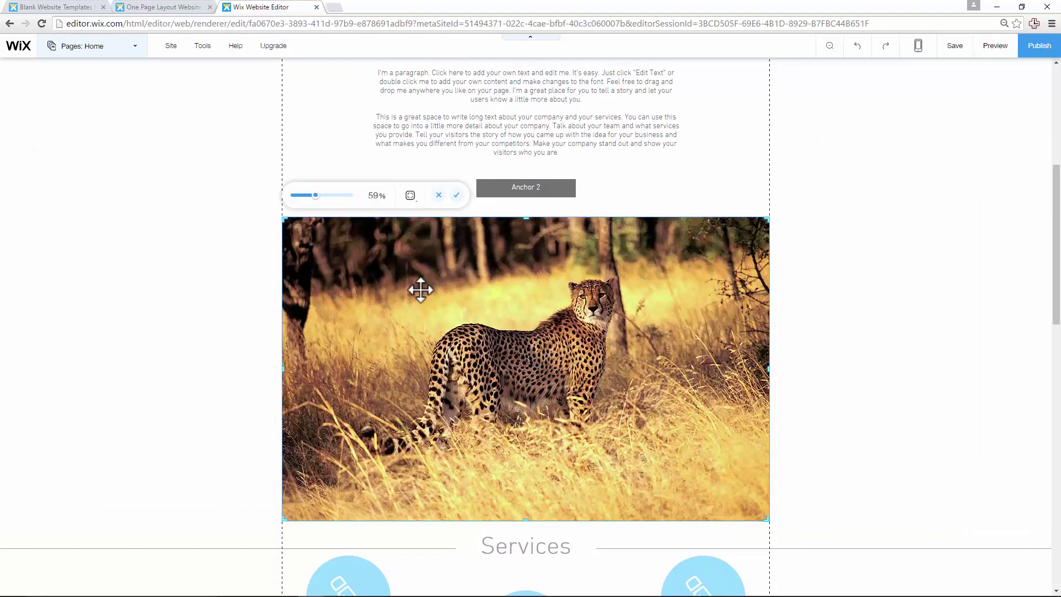
mouse_move(317, 196)
left_mouse_down()
mouse_move(337, 196)
mouse_move(326, 196)
left_mouse_up()
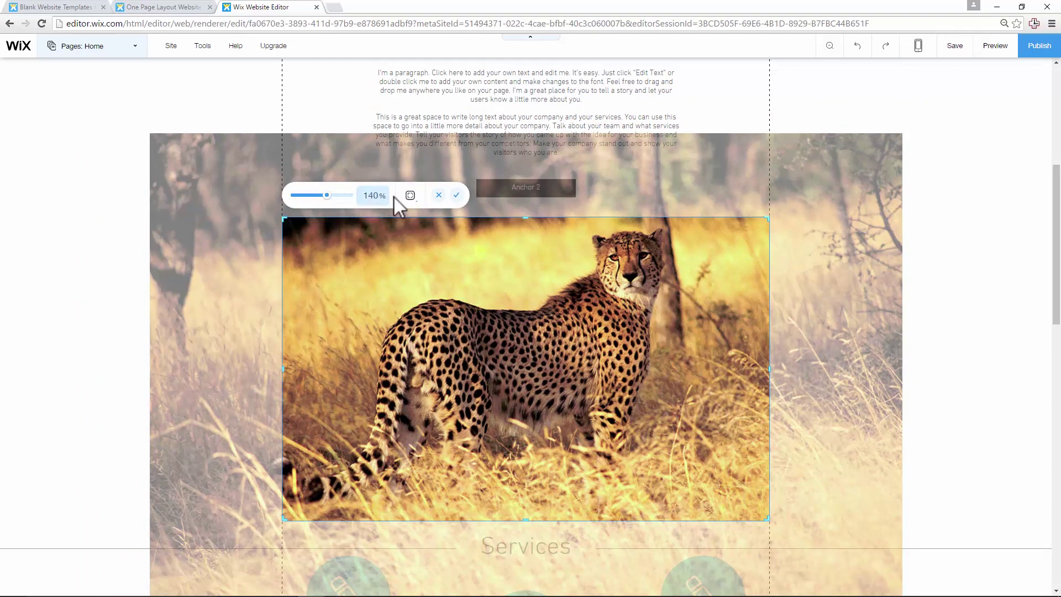
left_click(455, 196)
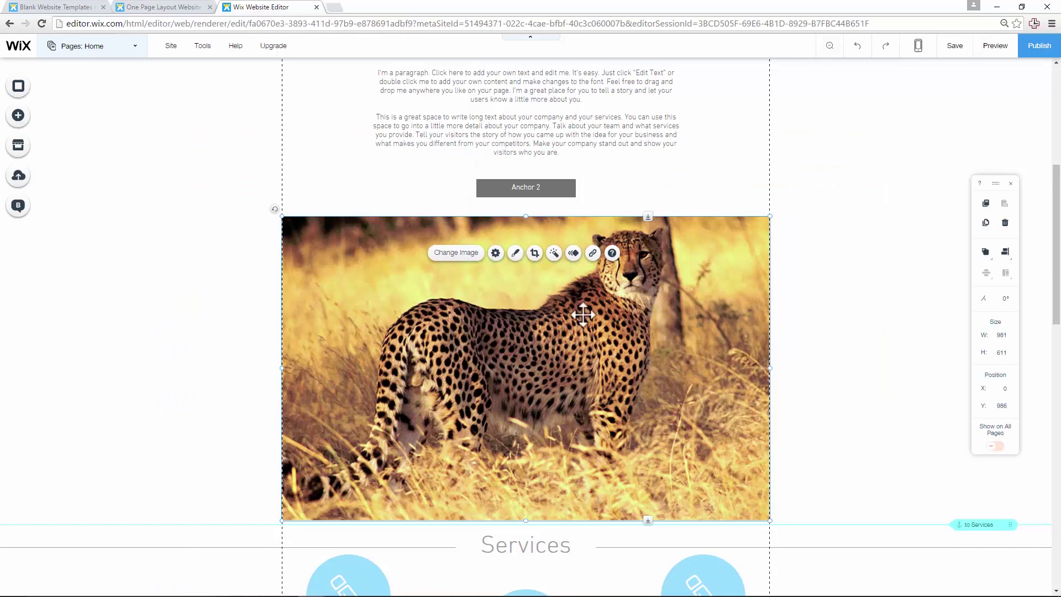
Step: Reposition the cheetah image inside its crop frame, shifting it right and slightly down, and apply the crop
left_click(535, 253)
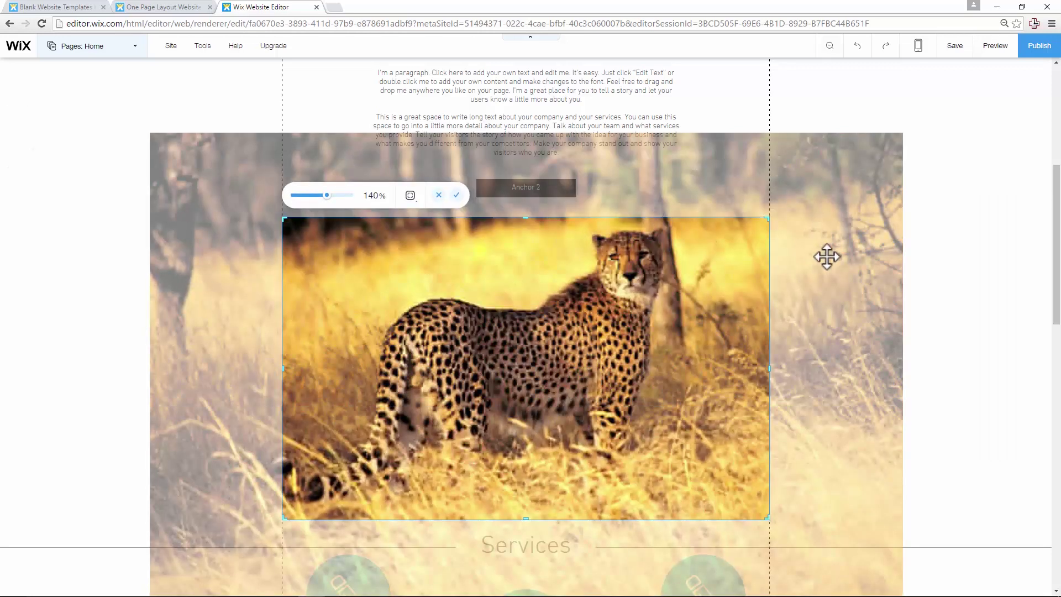
left_click_drag(823, 246, 888, 254)
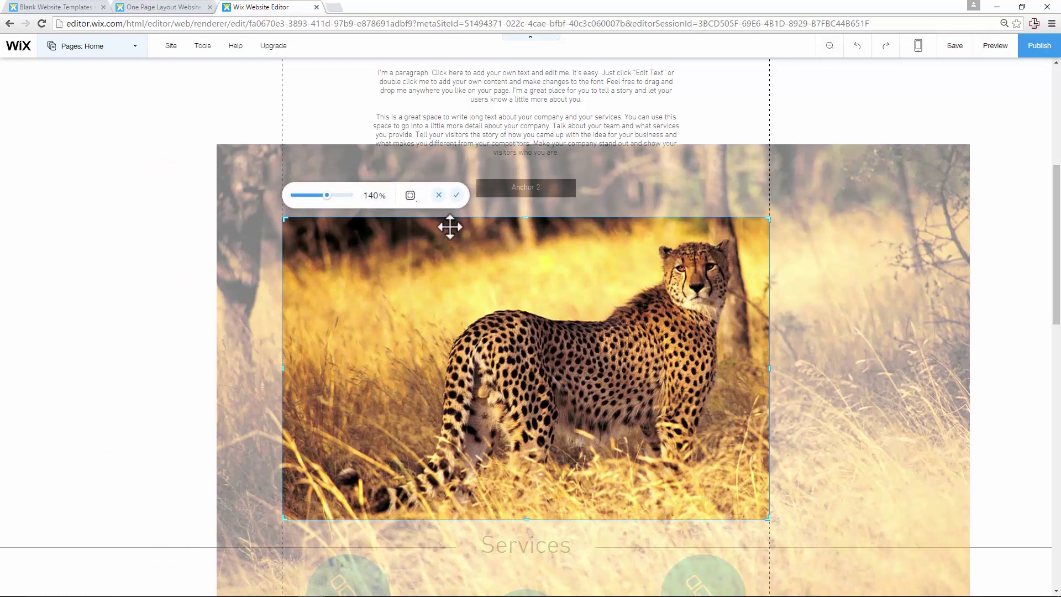
left_click(459, 199)
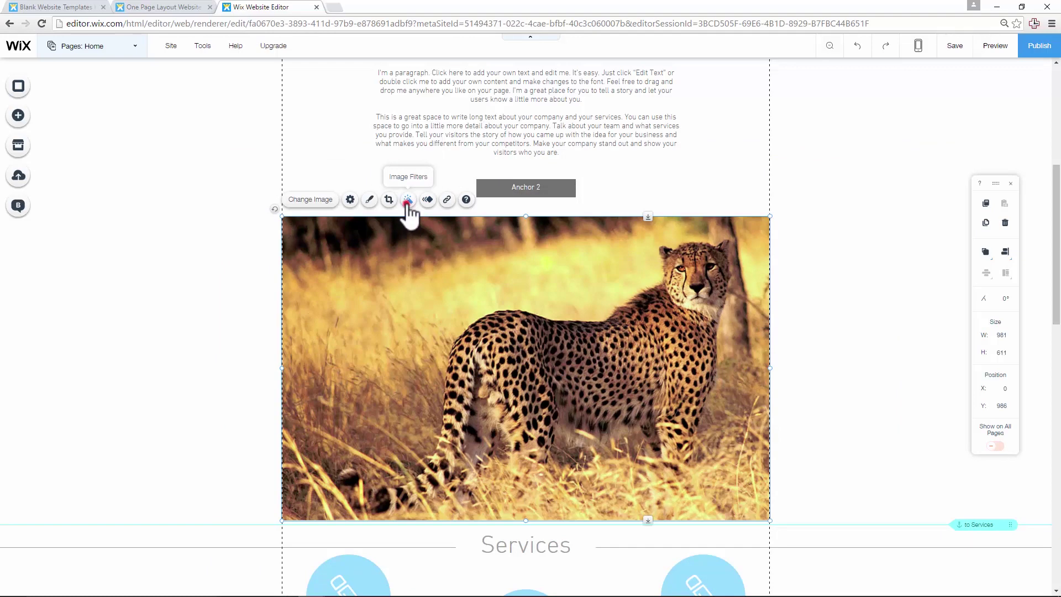
Step: Try the Lighten, Ink and Feathered filters on the cheetah image and return it to None
left_click(408, 200)
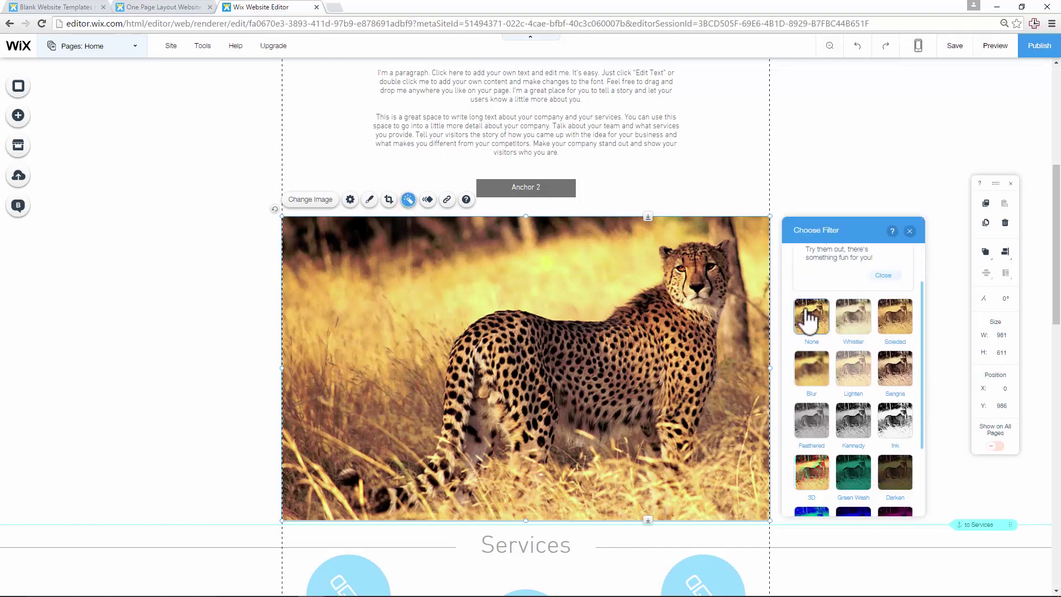
scroll(839, 298, "down", 1)
left_click(853, 321)
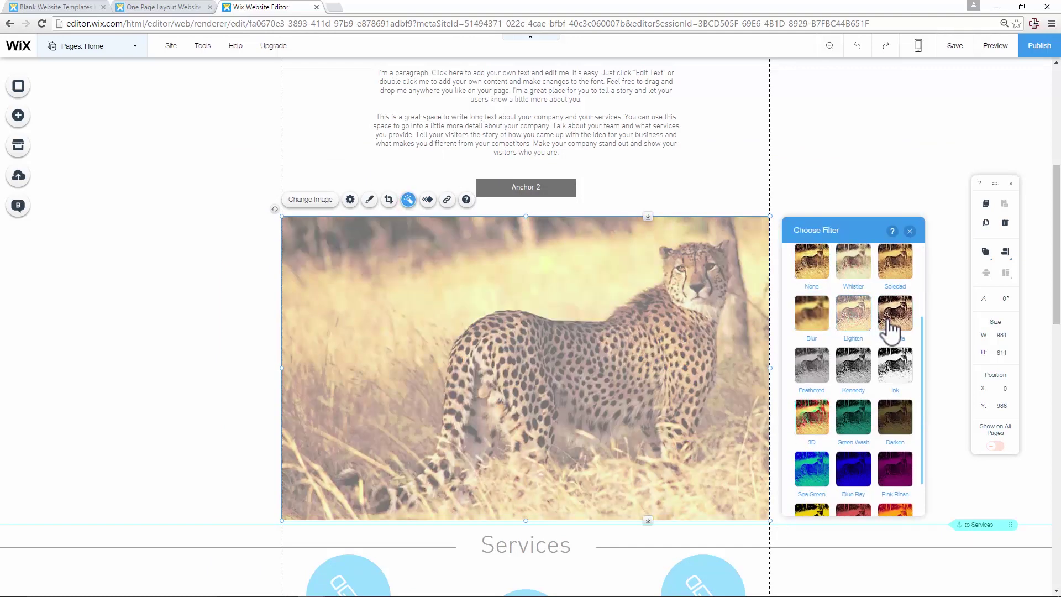
left_click(894, 359)
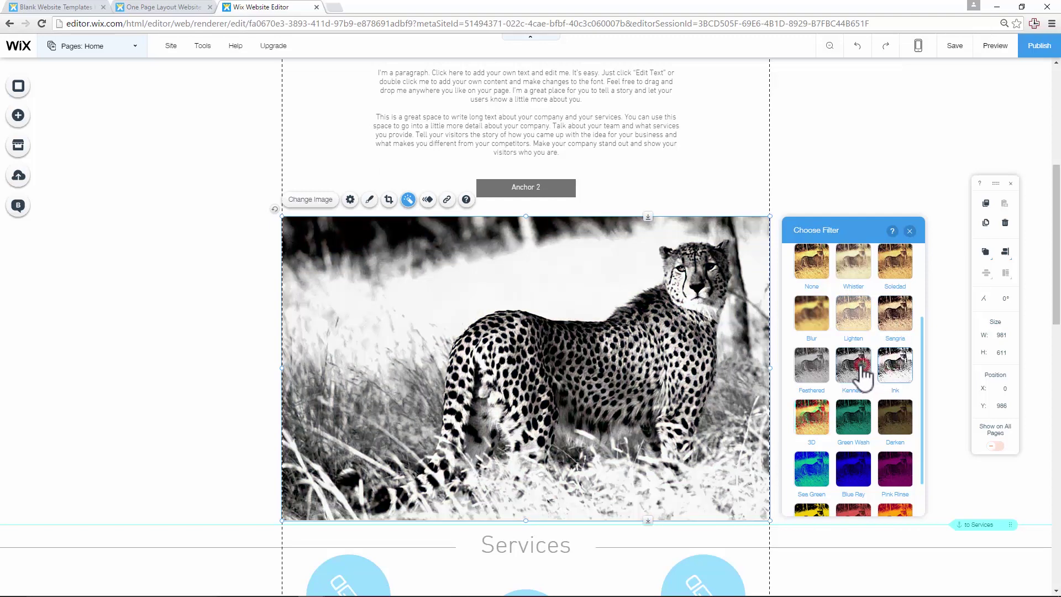
left_click(812, 372)
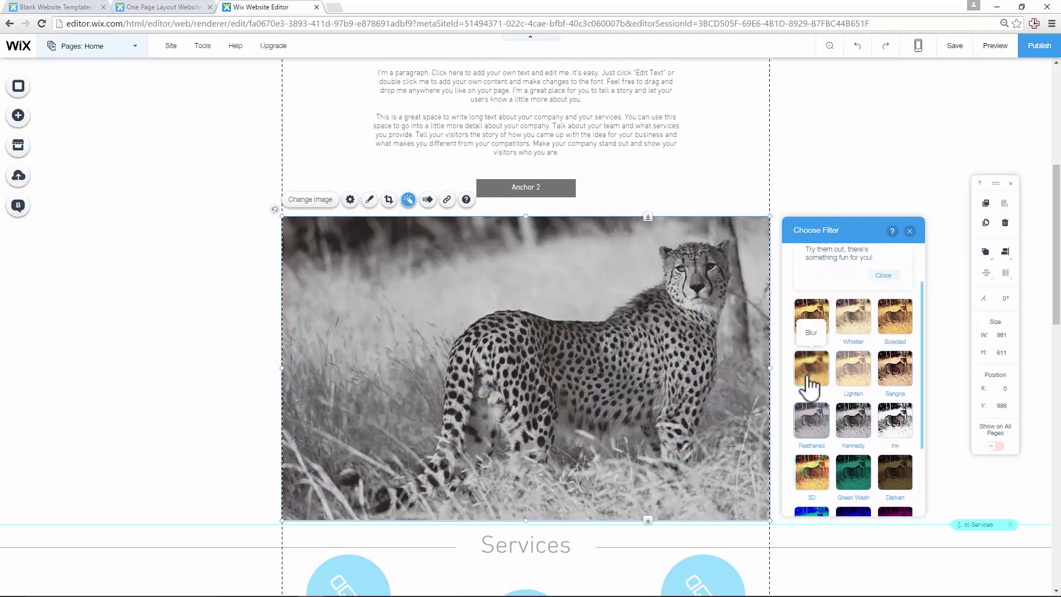
left_click(851, 376)
left_click(821, 326)
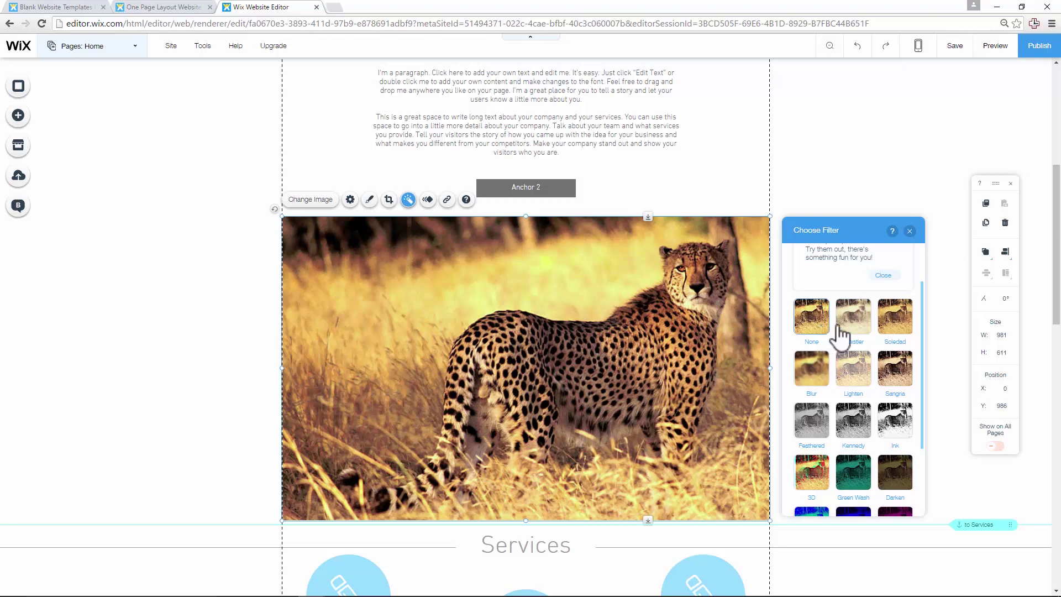
left_click(909, 231)
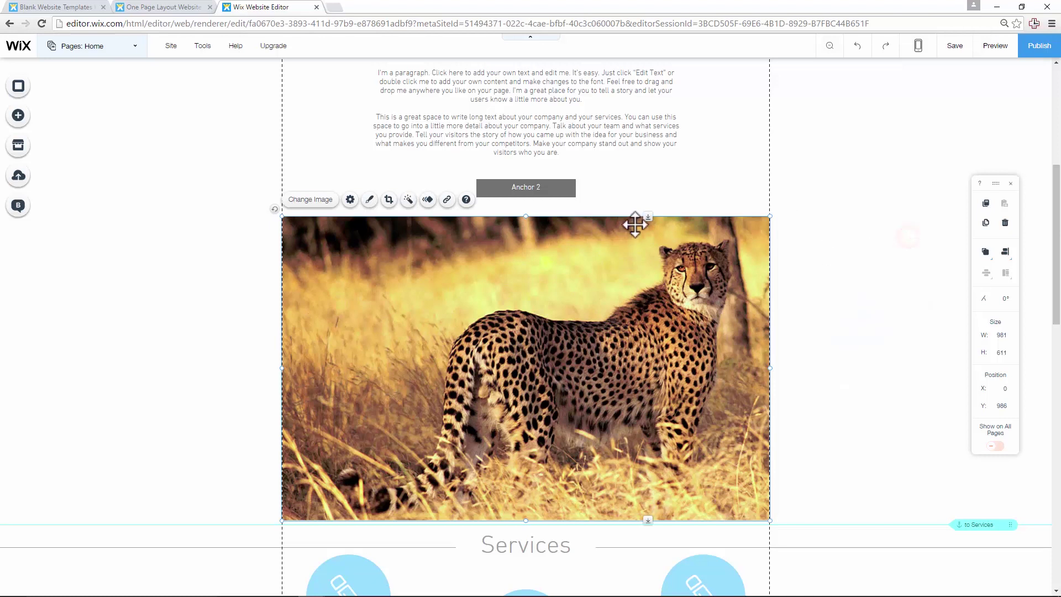
Step: Delete the paragraph text and the Anchor 2 button between the About heading and the cheetah image
left_click(630, 180)
scroll(615, 197, "up", 2)
scroll(607, 337, "down", 2)
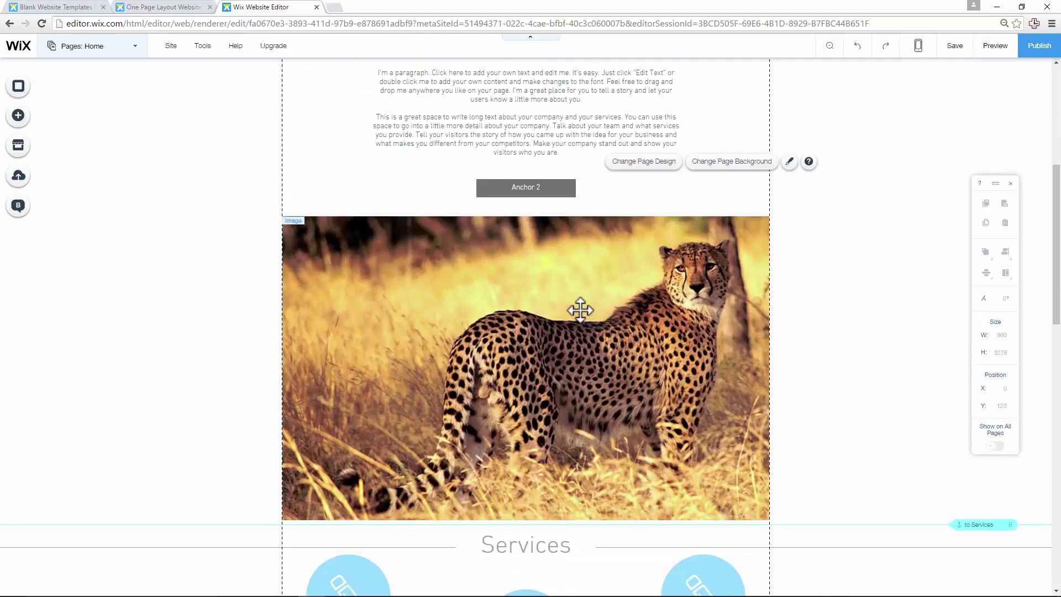
scroll(505, 241, "up", 2)
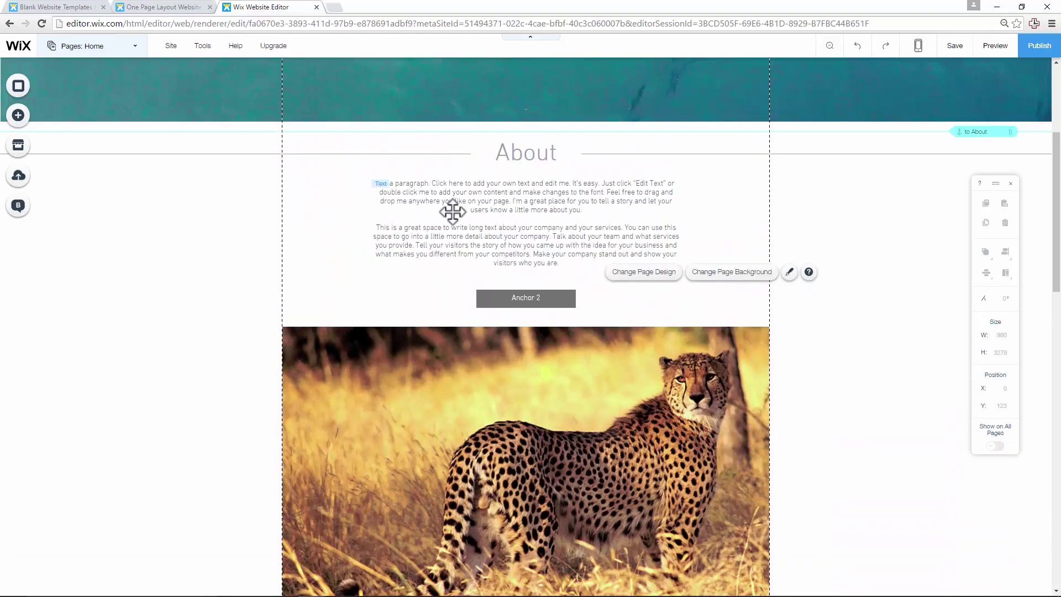
left_click(499, 220)
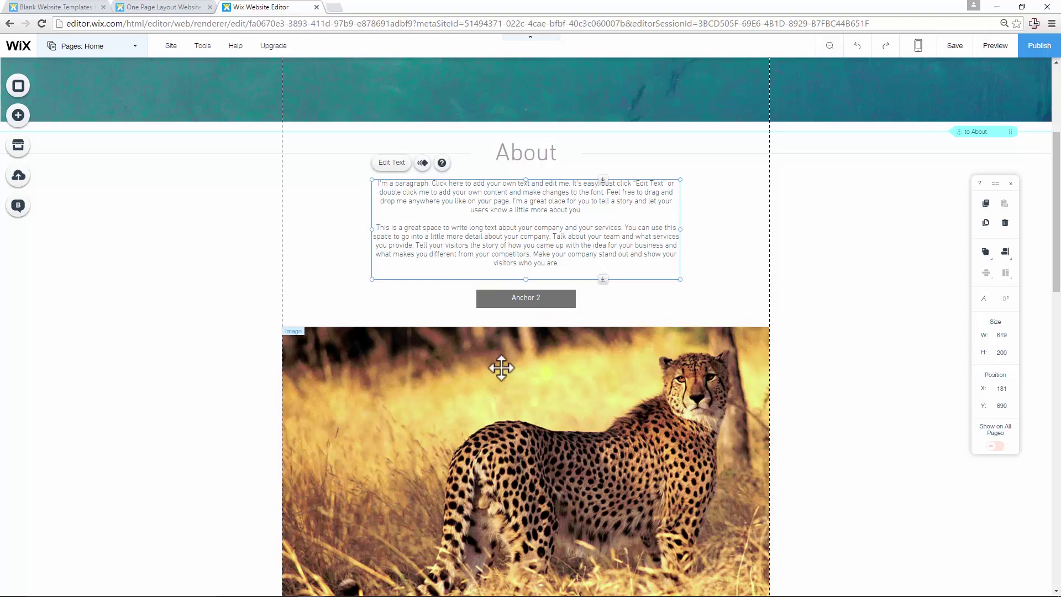
scroll(423, 322, "up", 4)
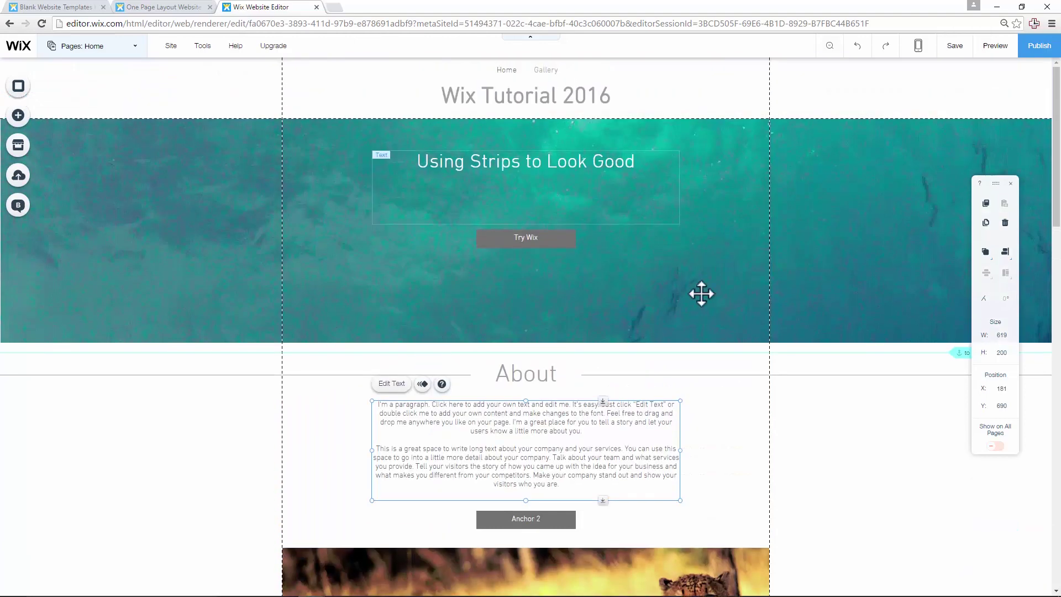
scroll(619, 231, "down", 3)
scroll(430, 324, "down", 3)
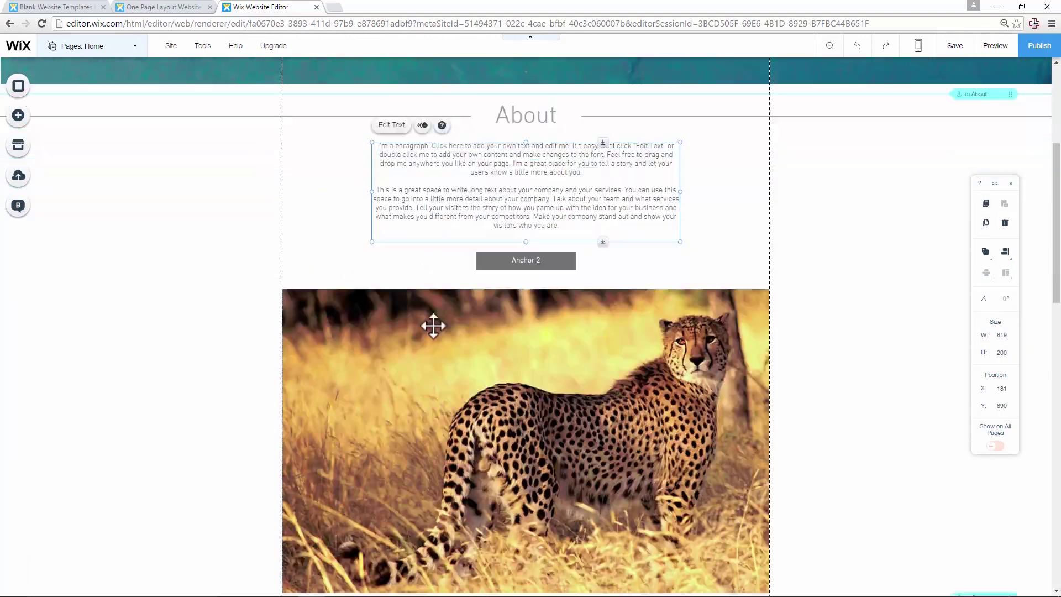
scroll(415, 299, "up", 3)
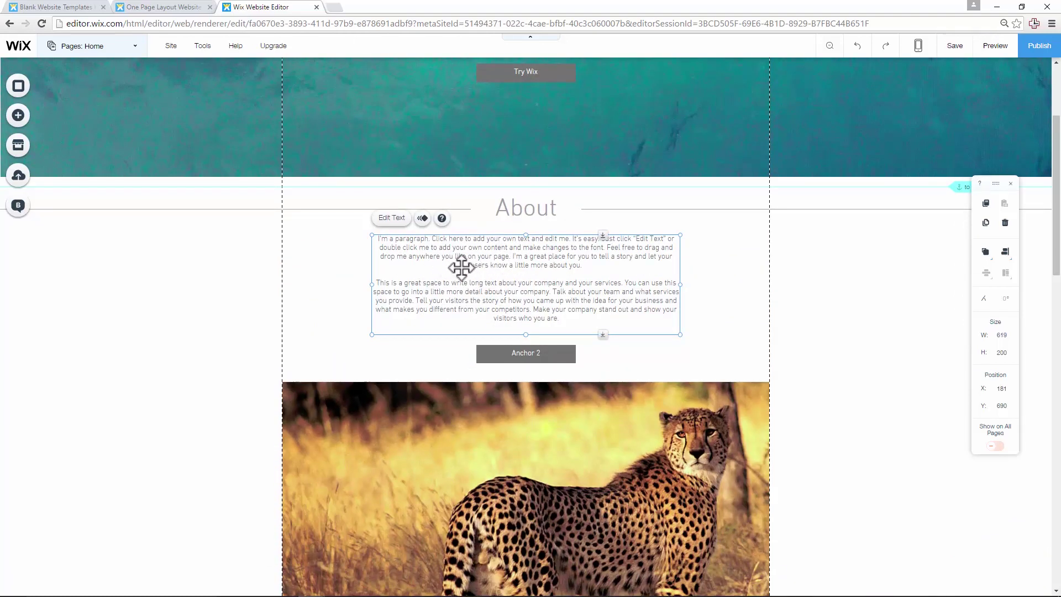
left_click(521, 353)
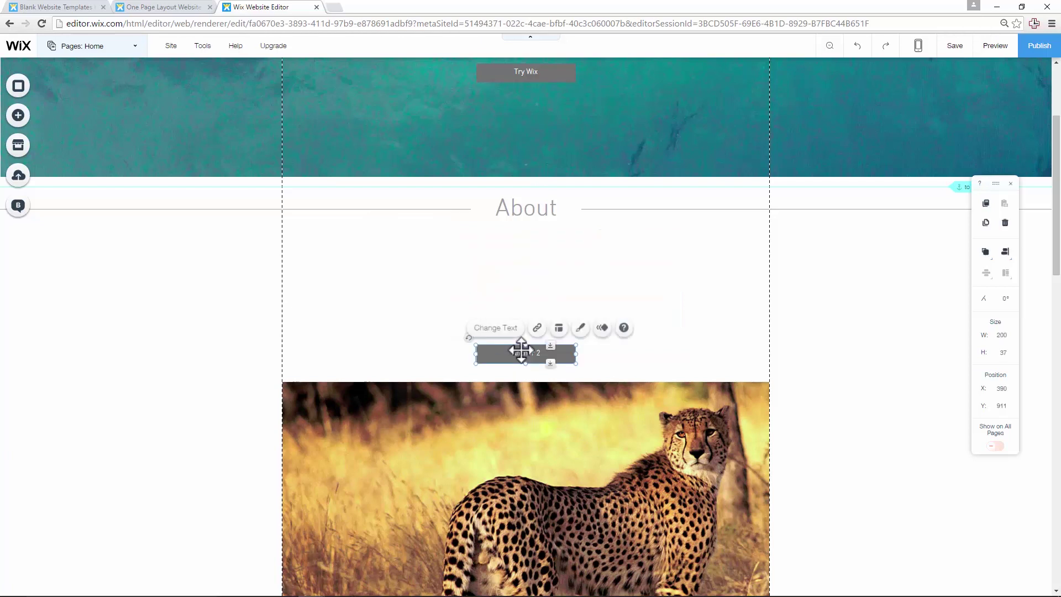
key("Delete")
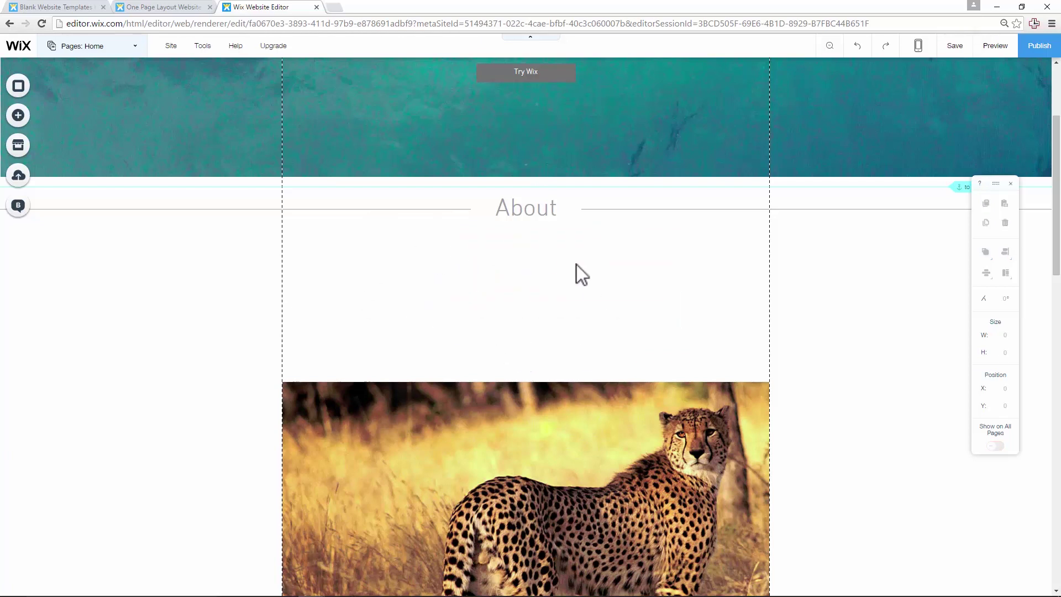
Step: Add a YouTube video and place it between the About heading and the cheetah image at X 250, Y 685
left_click(19, 116)
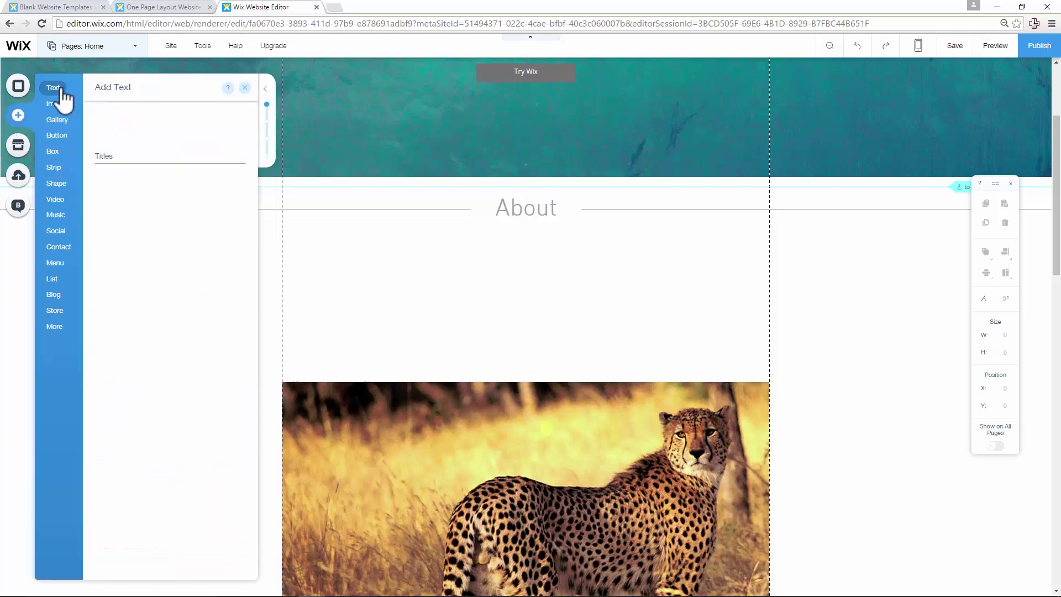
mouse_move(57, 188)
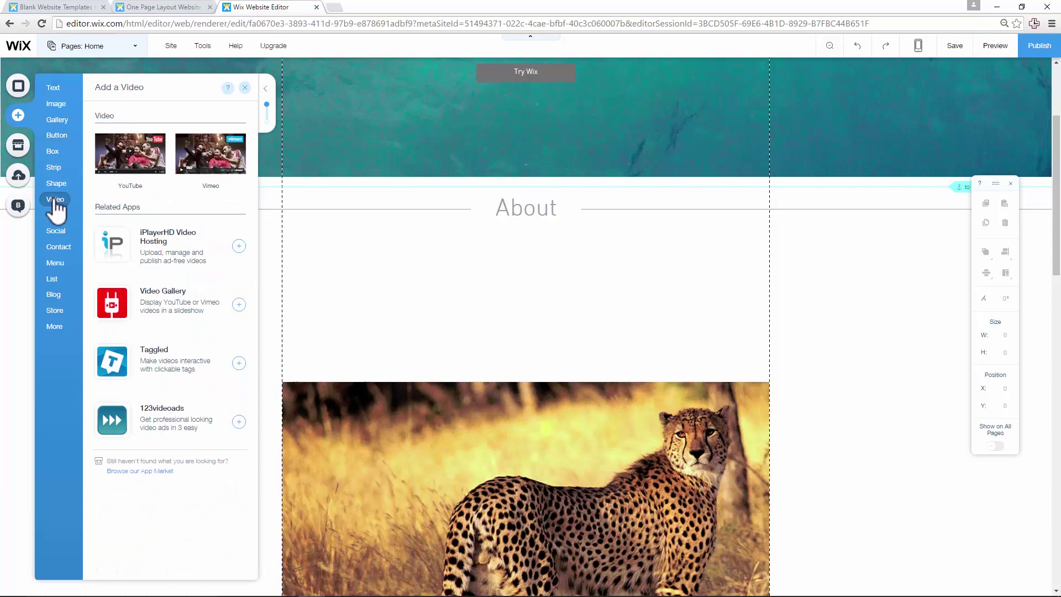
left_click(149, 168)
left_click_drag(584, 336, 583, 315)
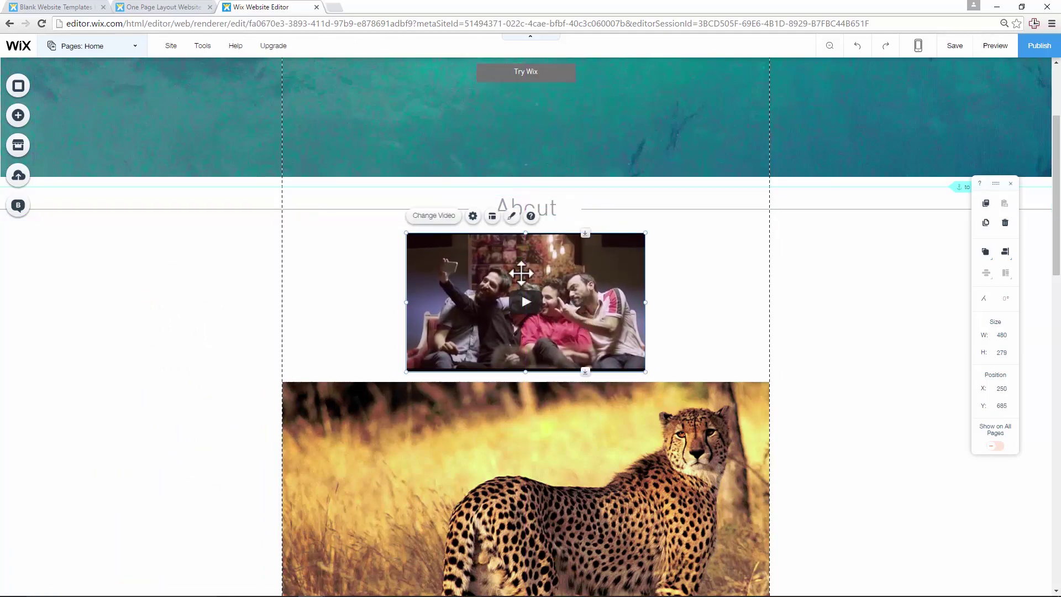
Step: Change the video's web address to the YouTube link of the Galaxy S7 Color video and update the player
scroll(543, 192, "down", 2)
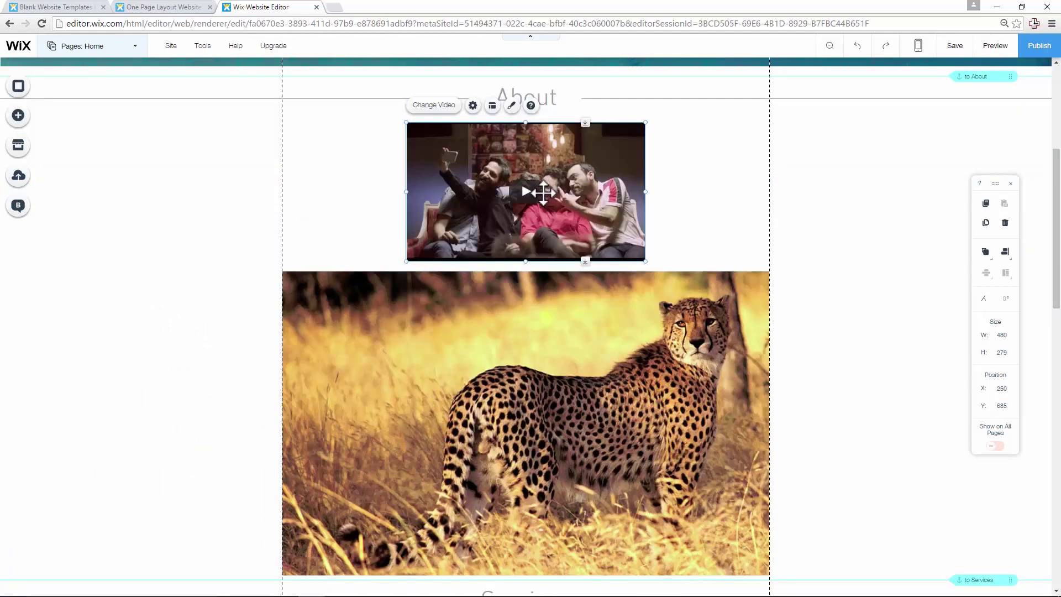
left_click(473, 107)
left_click(742, 258)
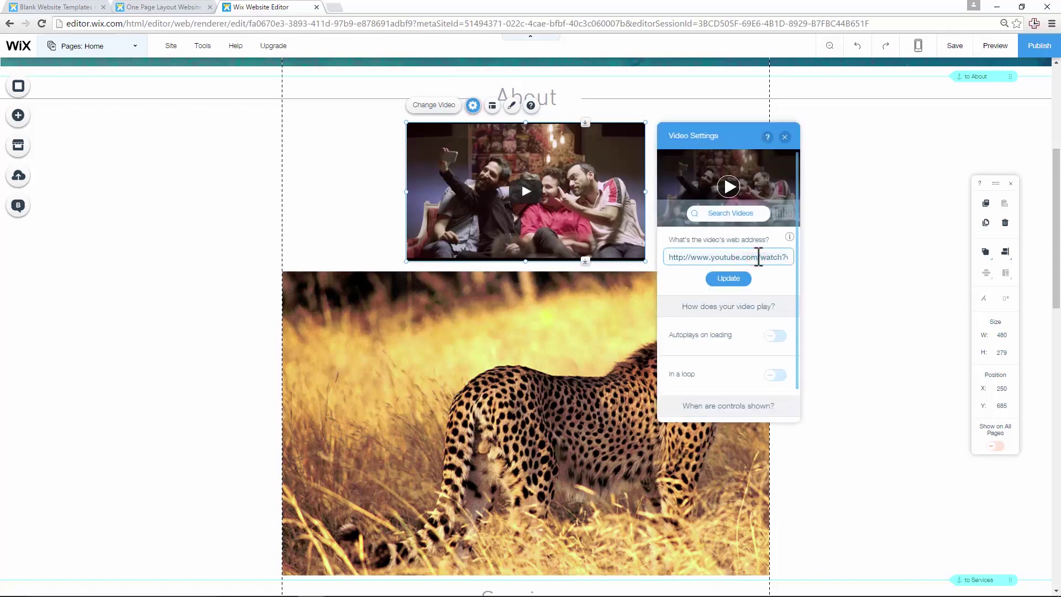
left_click(729, 279)
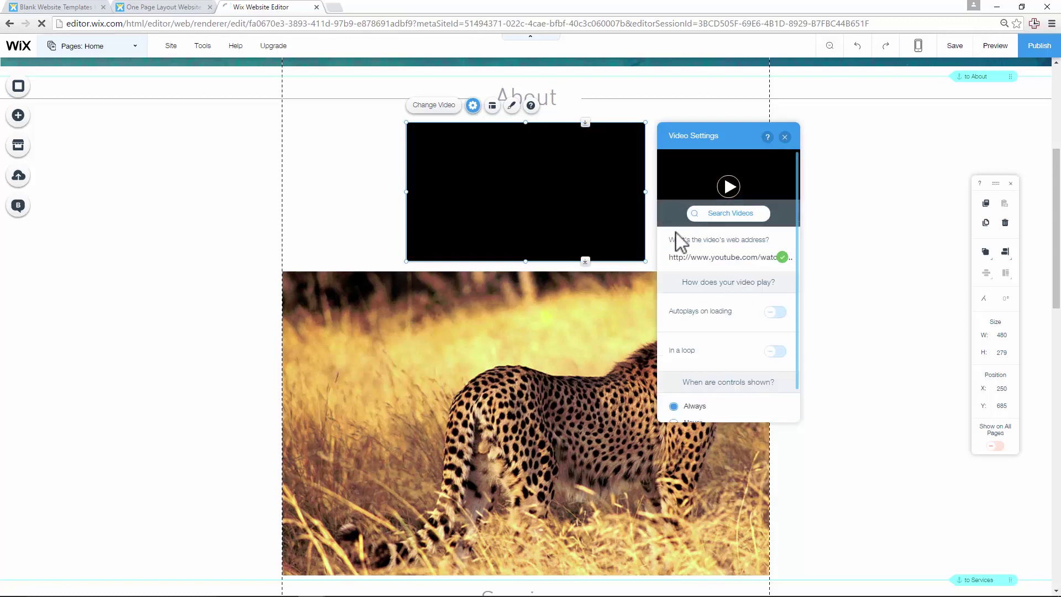
left_click(785, 138)
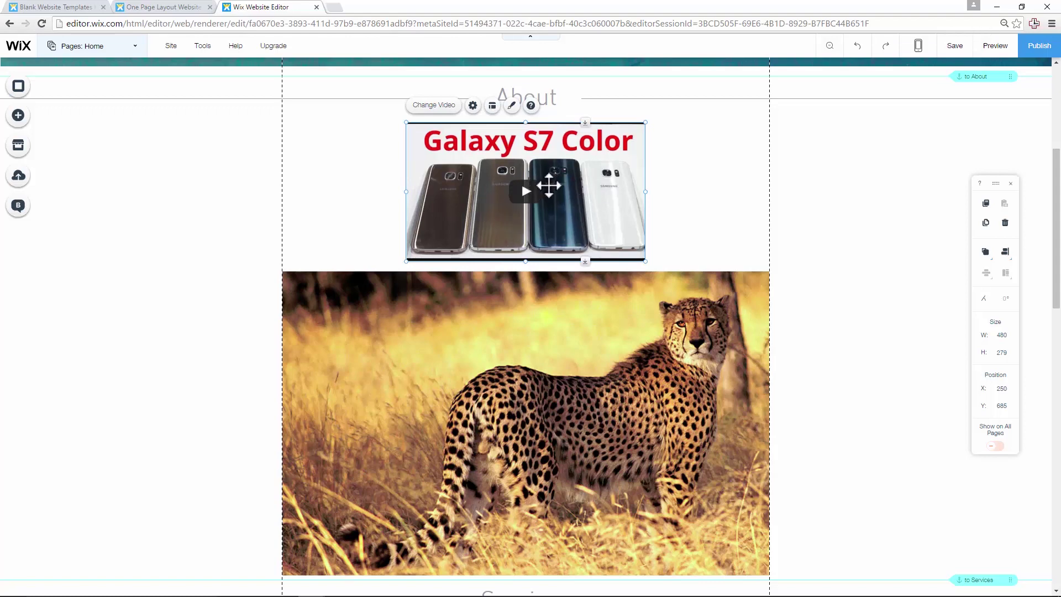
scroll(569, 293, "down", 3)
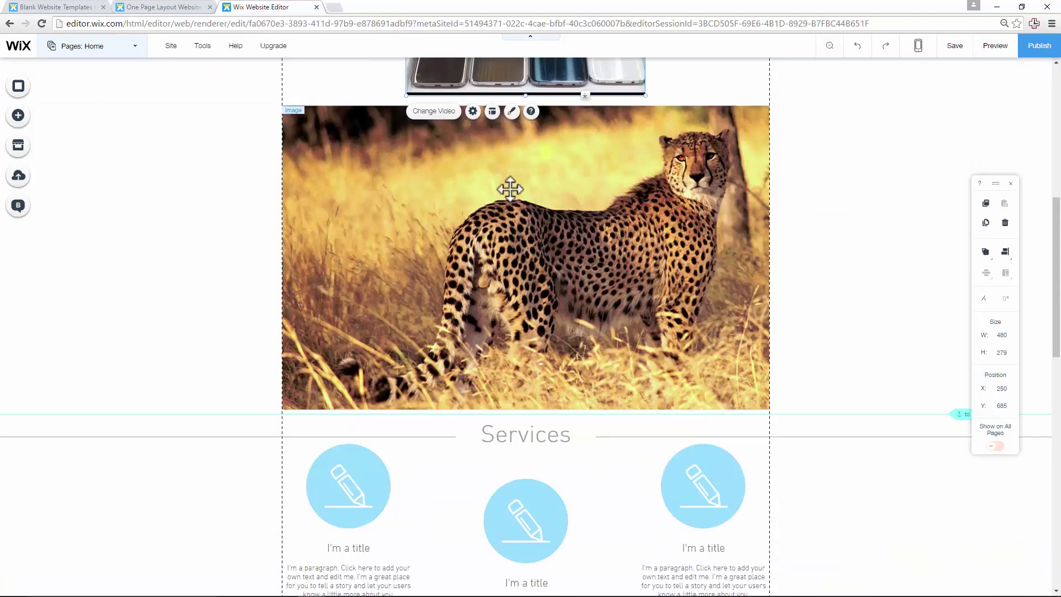
Step: Widen the space between the cheetah image and the Services section with Zoom Out & Reorder, and move the image down to Y 1414
left_click(534, 215)
left_click_drag(536, 296, 536, 296)
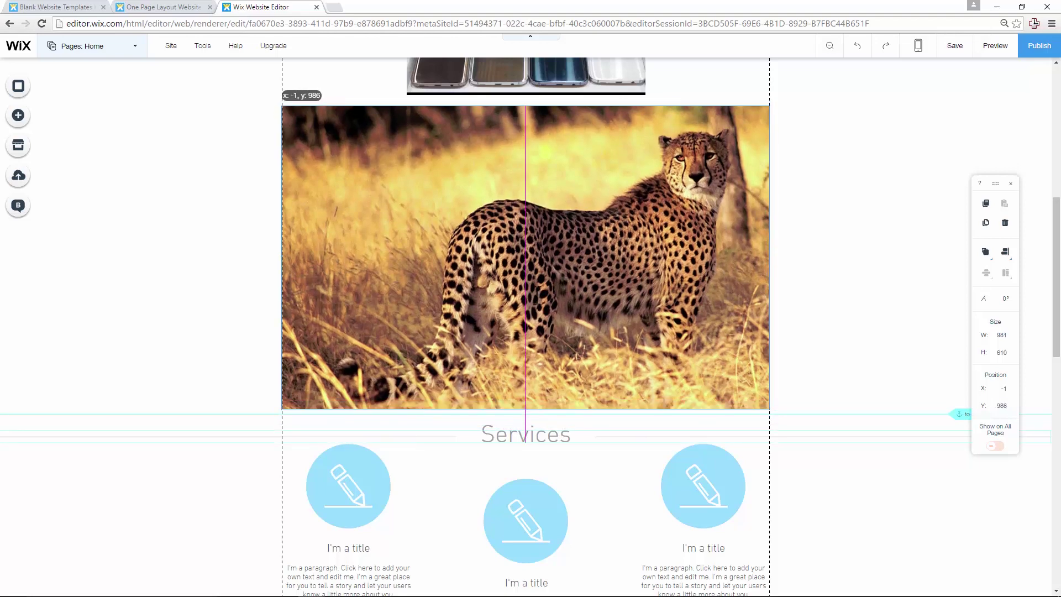
left_click_drag(630, 427, 630, 426)
scroll(585, 348, "up", 4)
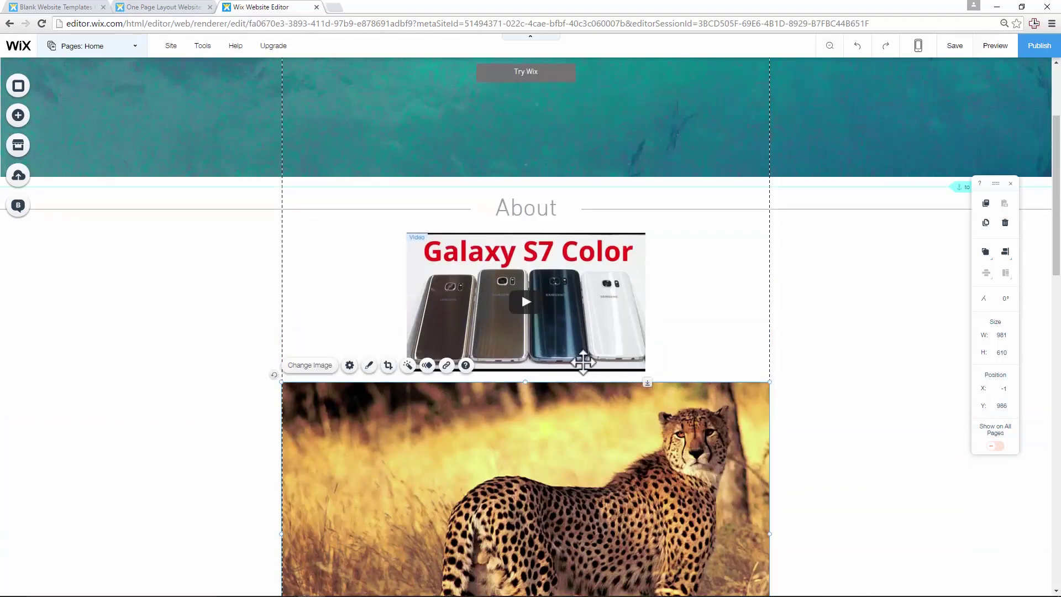
scroll(732, 251, "down", 1)
left_click(833, 46)
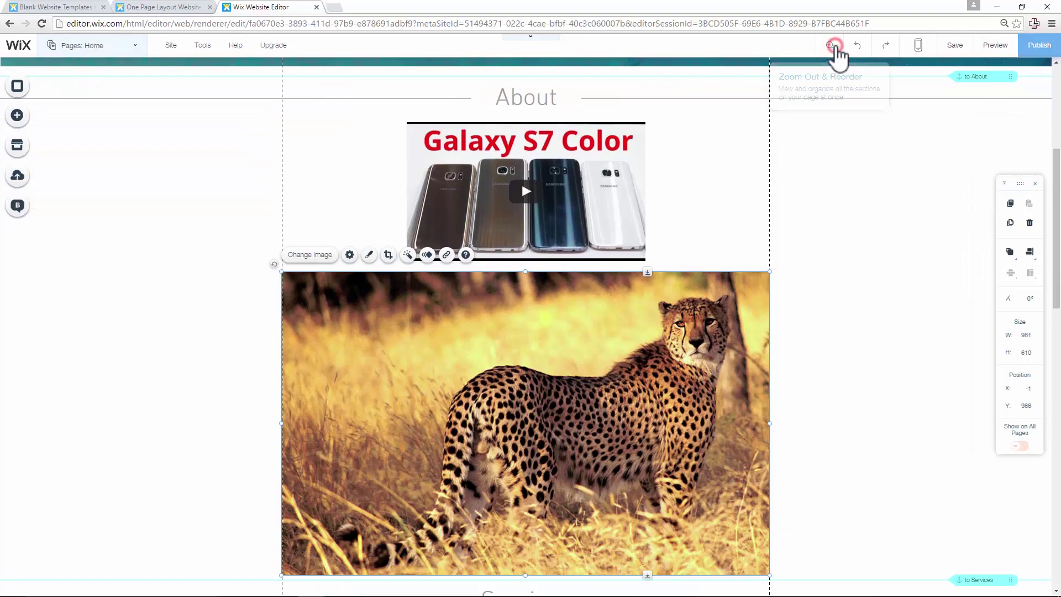
scroll(531, 273, "down", 2)
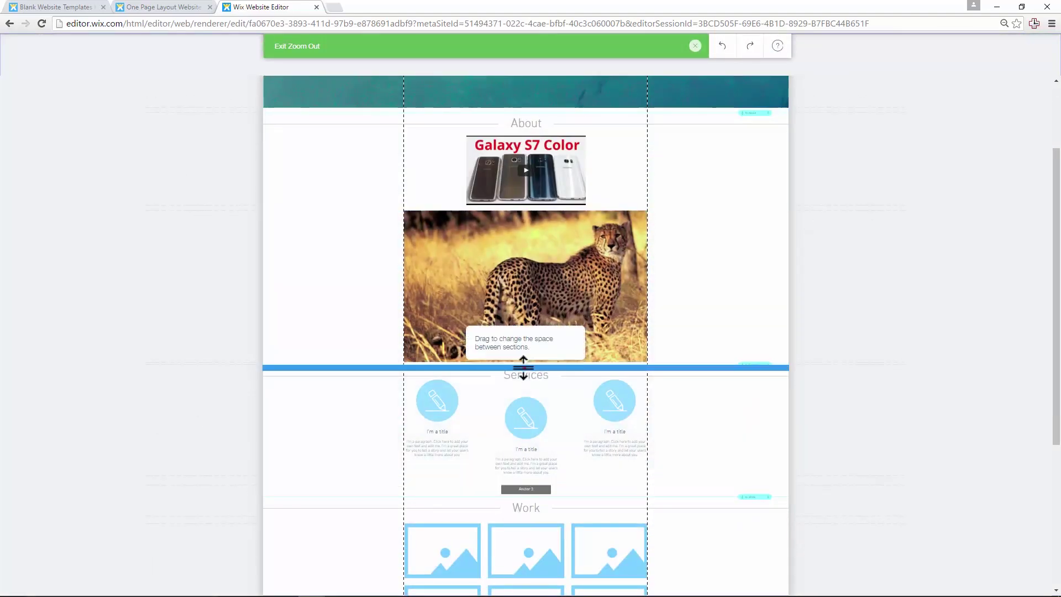
left_click_drag(524, 367, 519, 470)
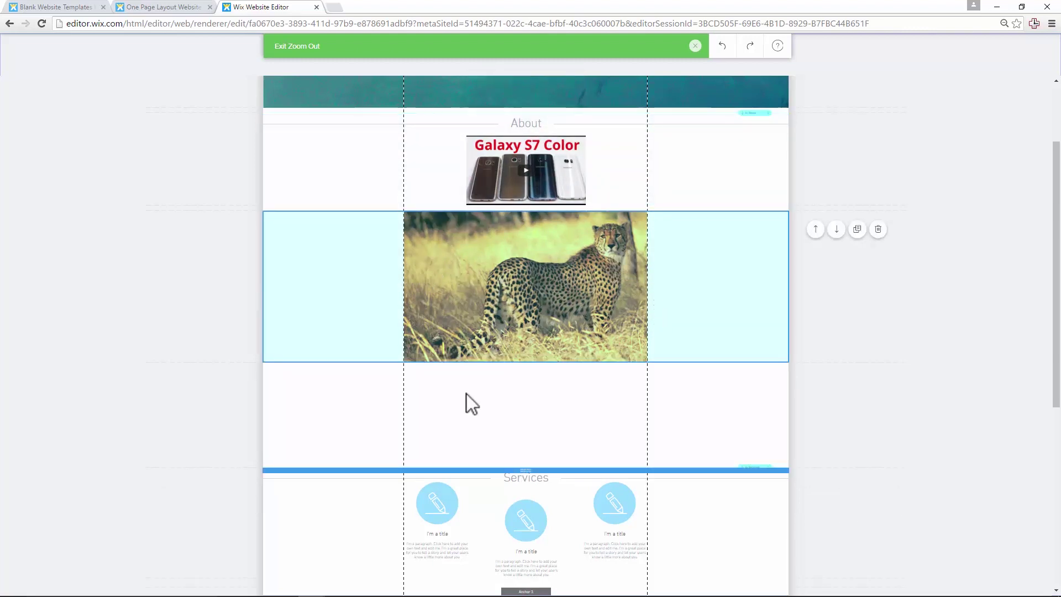
left_click_drag(525, 469, 526, 473)
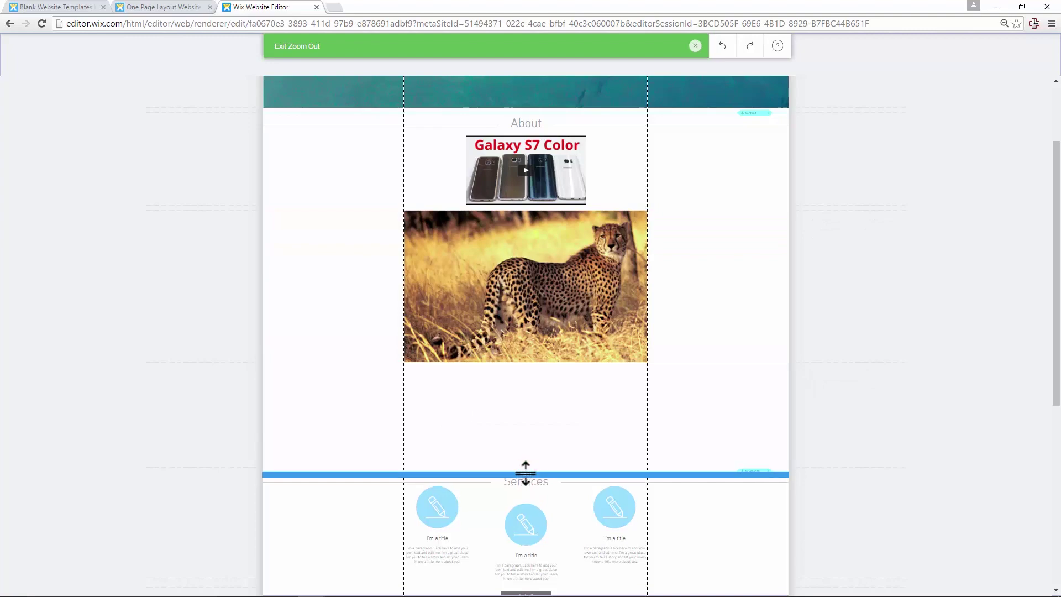
left_click(695, 46)
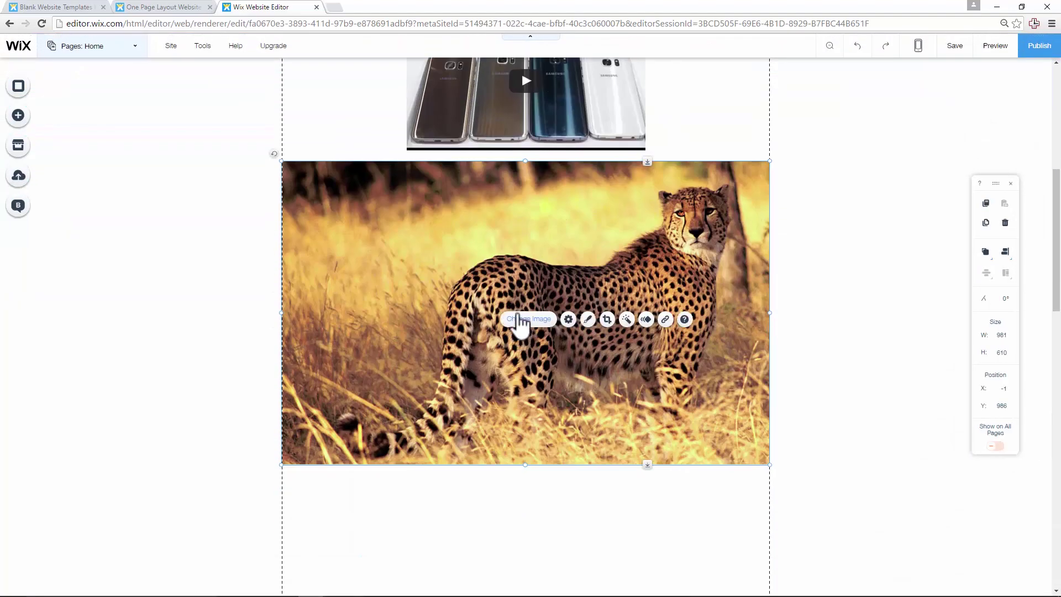
left_click_drag(463, 279, 465, 307)
Step: Enlarge the Galaxy S7 video to the full content width, 981 by 569, and place it below the About heading at X -1, Y 695
scroll(478, 237, "up", 4)
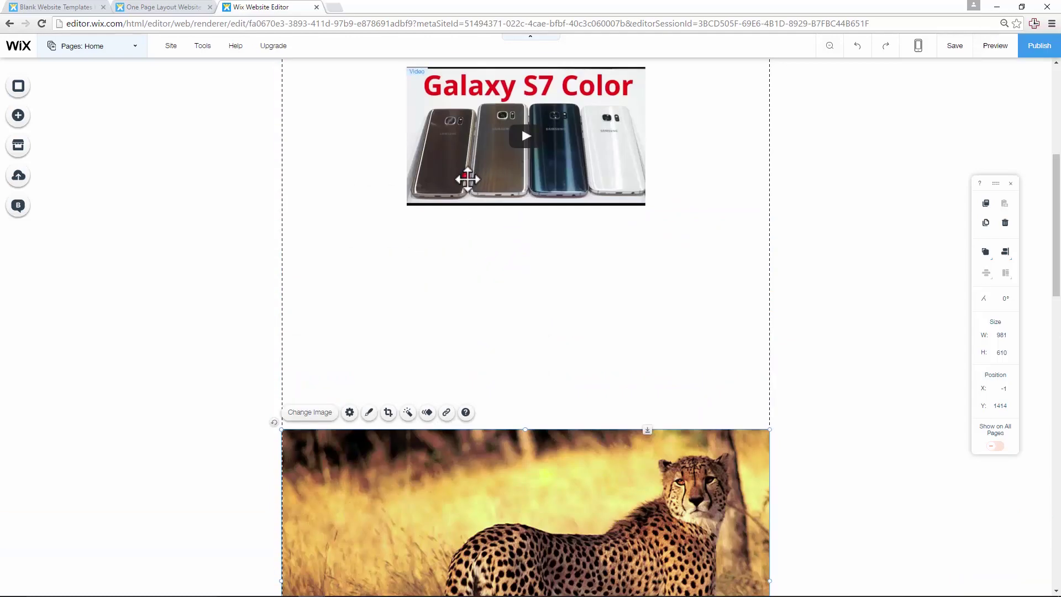
left_click(412, 204)
left_click_drag(413, 204, 295, 310)
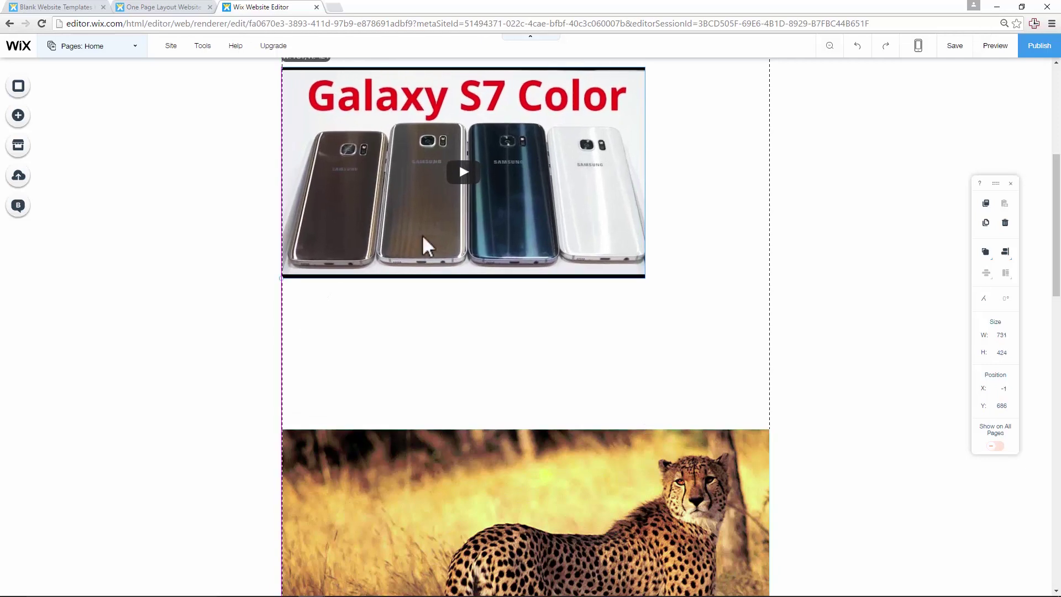
left_click_drag(642, 277, 768, 360)
scroll(480, 180, "up", 4)
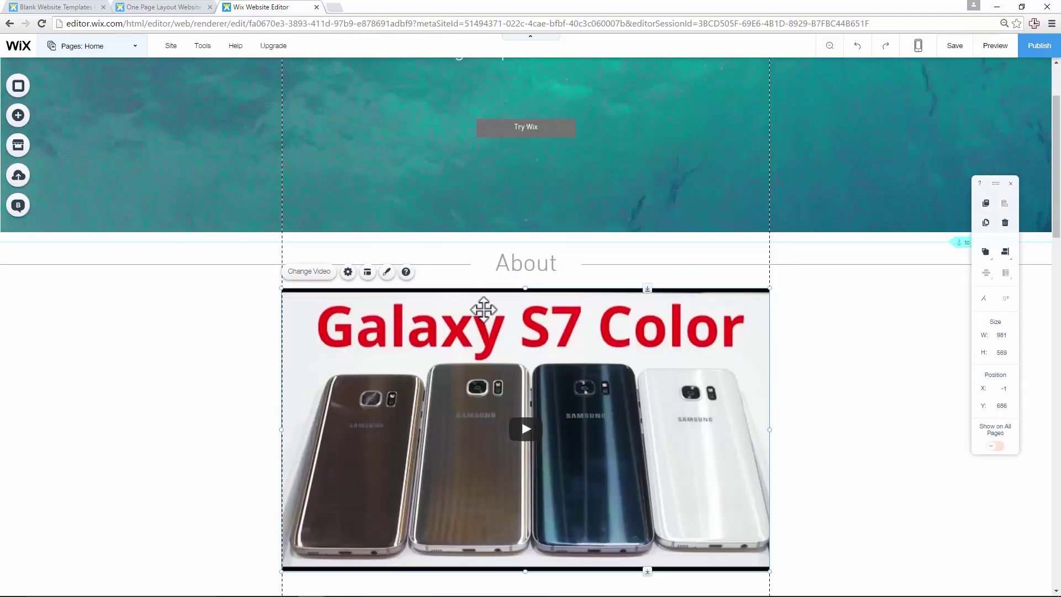
scroll(481, 275, "down", 5)
scroll(474, 314, "up", 2)
left_click_drag(478, 339, 479, 337)
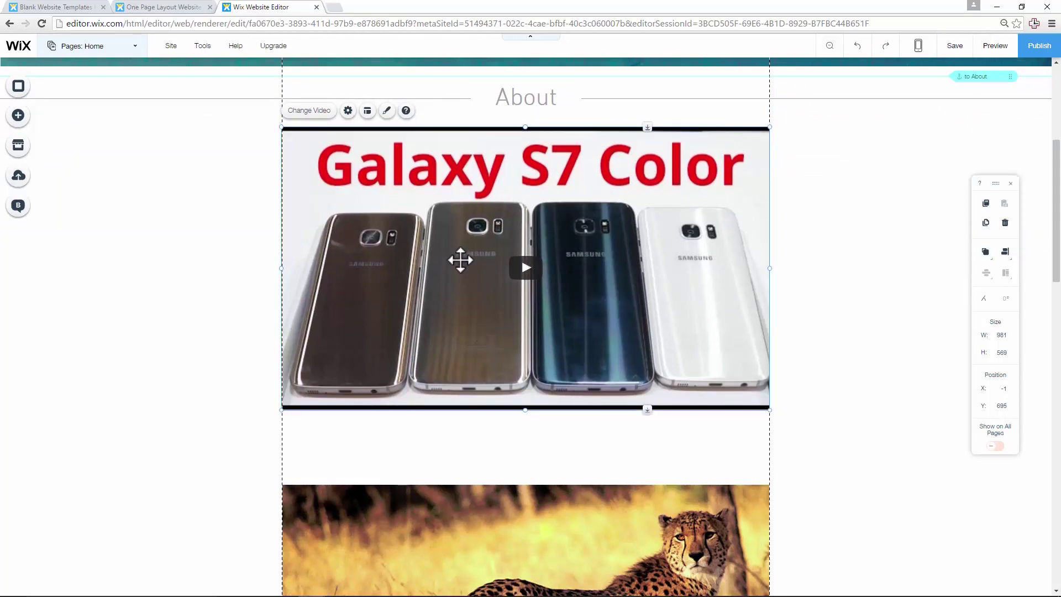
Step: Review the page from the enlarged video past the cheetah image to the Services and Work sections
left_click(223, 267)
scroll(317, 284, "up", 3)
scroll(443, 315, "down", 4)
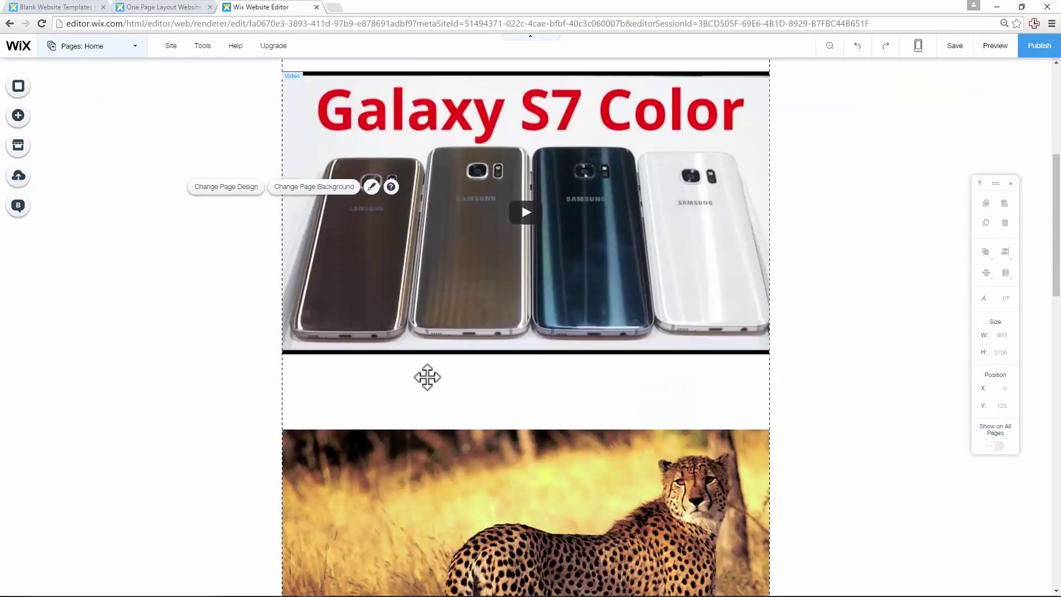
scroll(453, 250, "up", 3)
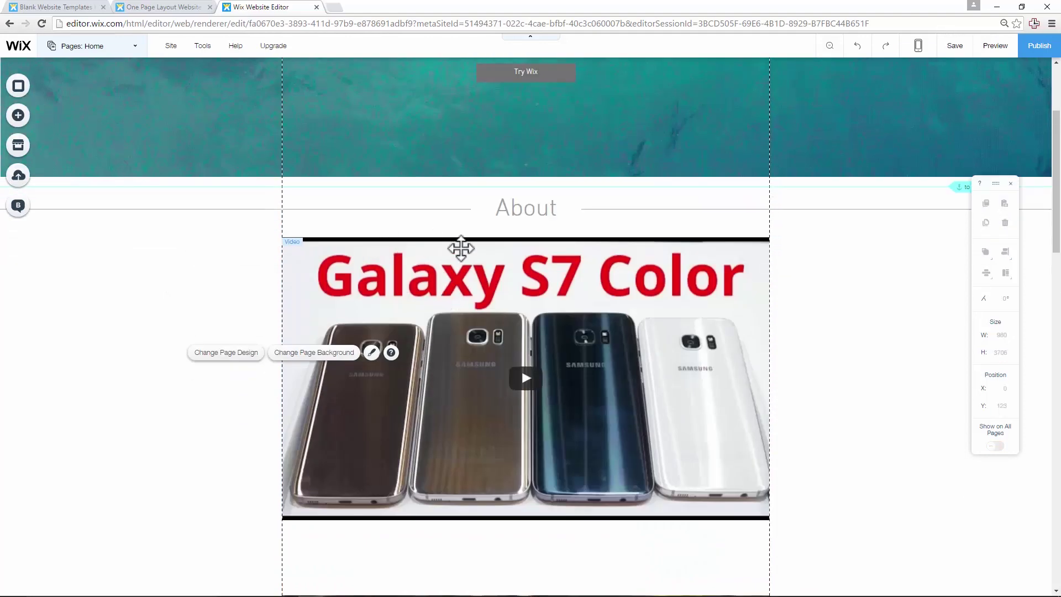
scroll(486, 268, "down", 5)
scroll(506, 268, "down", 4)
scroll(503, 268, "up", 4)
scroll(503, 268, "down", 6)
scroll(508, 326, "down", 2)
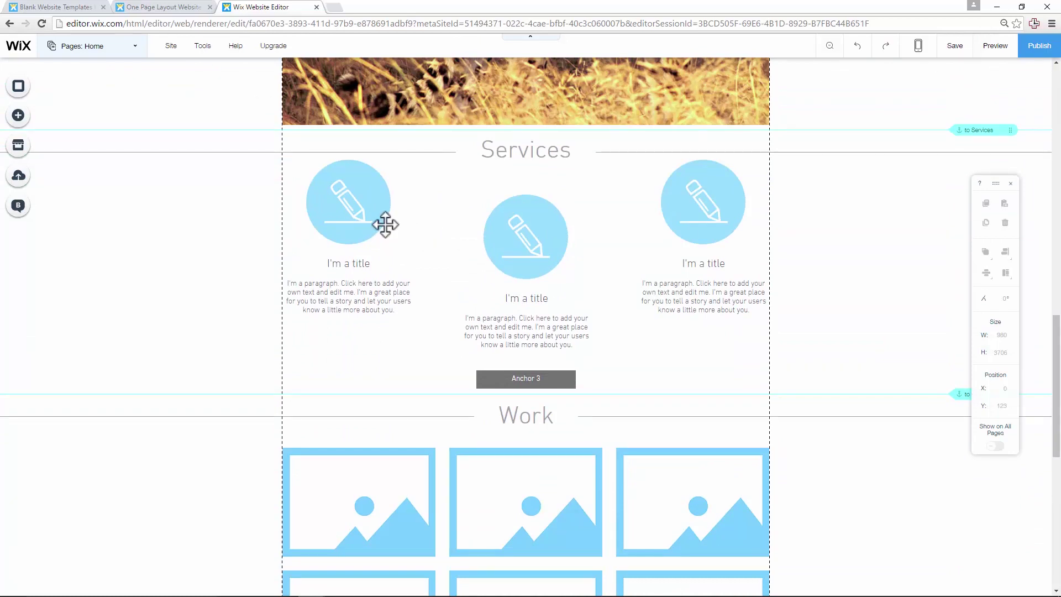
Step: Replace the pencil icon in the first Services circle with the rounded outline star from the Decorative Shapes
left_click(348, 207)
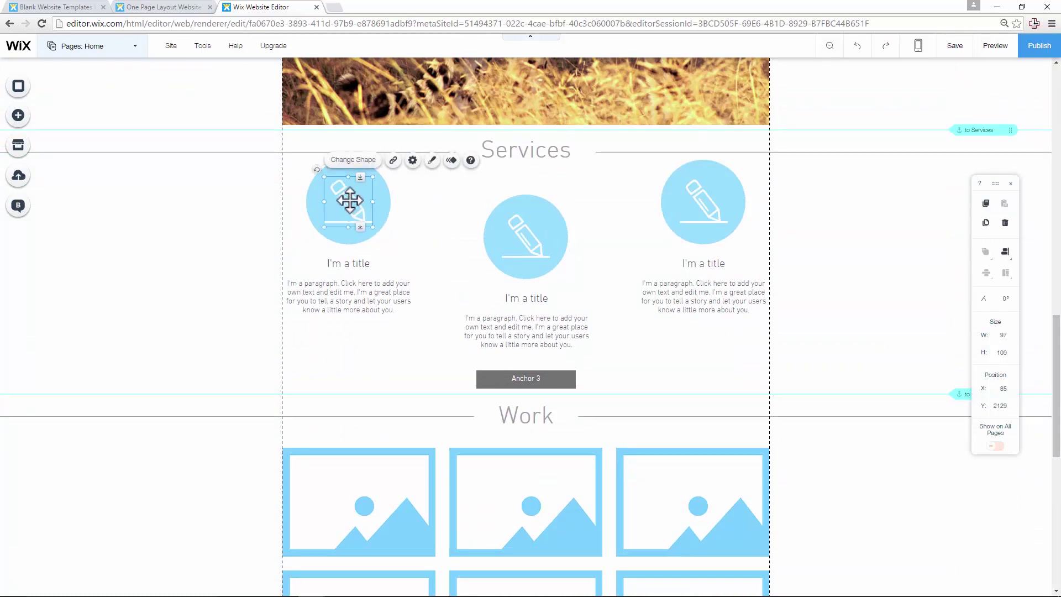
left_click(356, 160)
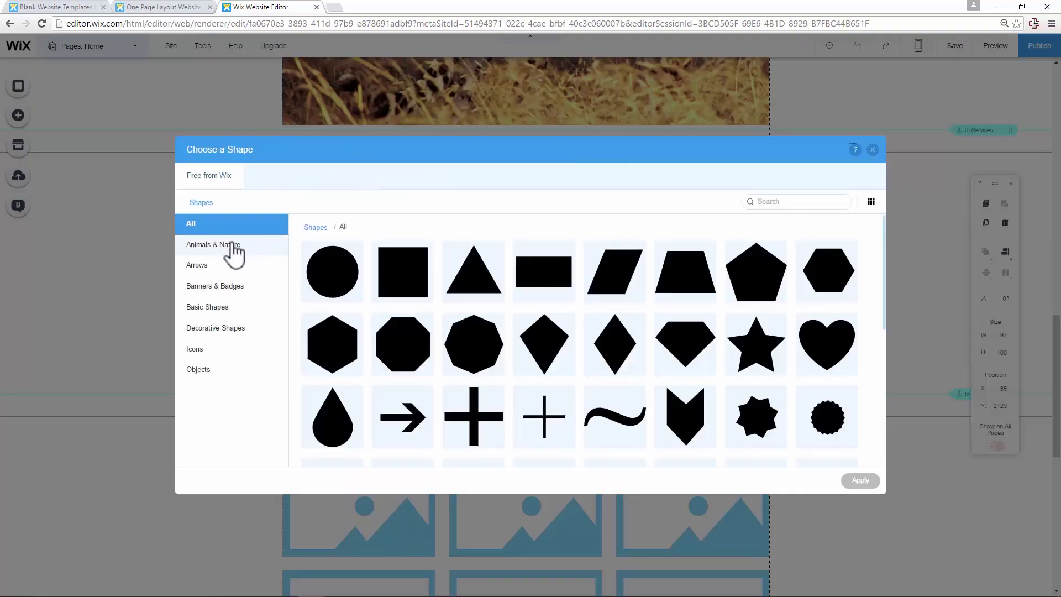
left_click(227, 267)
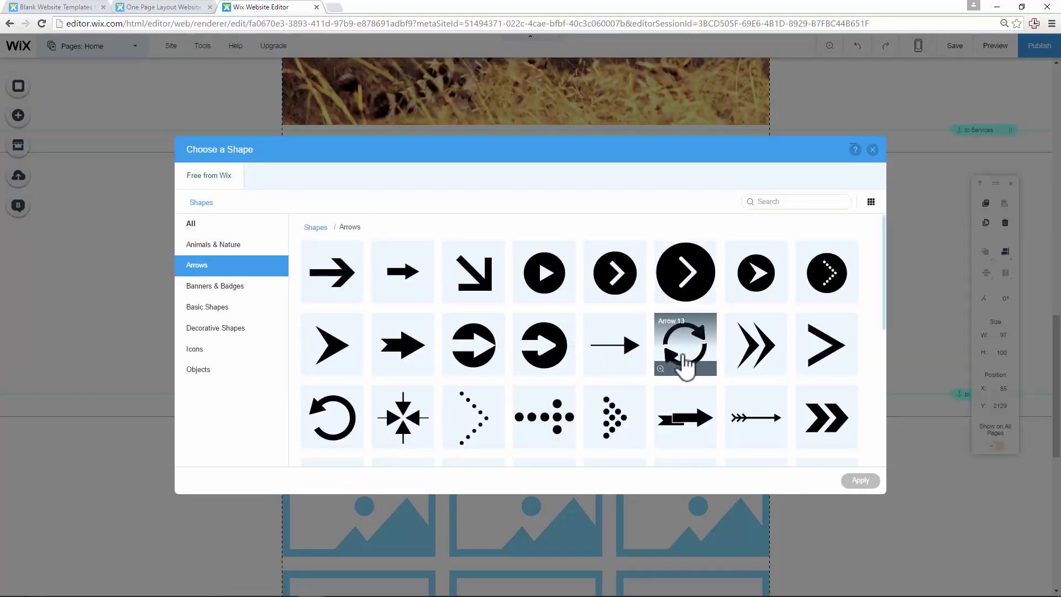
scroll(657, 356, "down", 4)
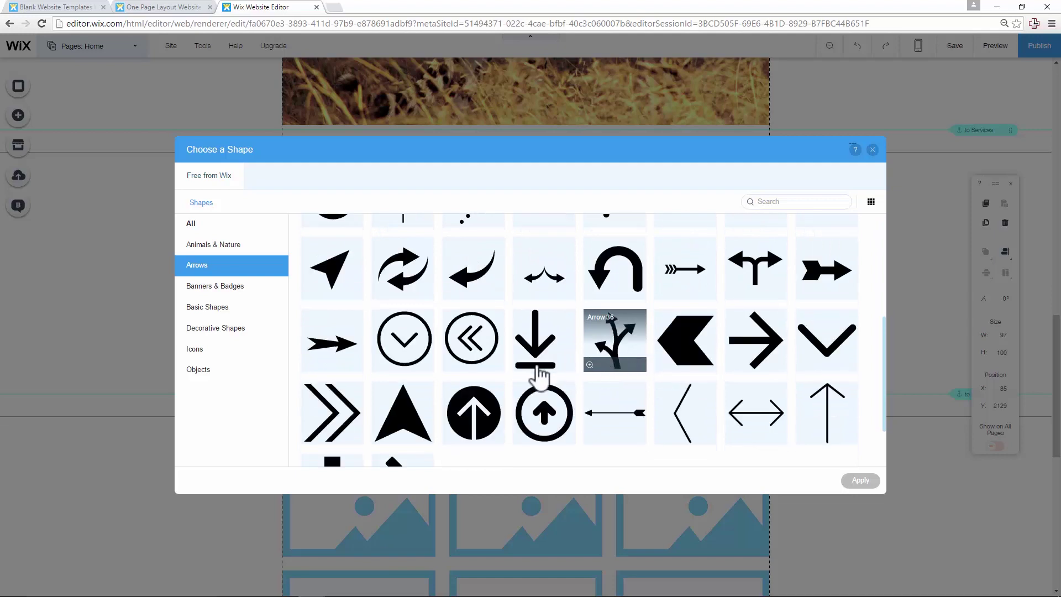
scroll(343, 356, "up", 2)
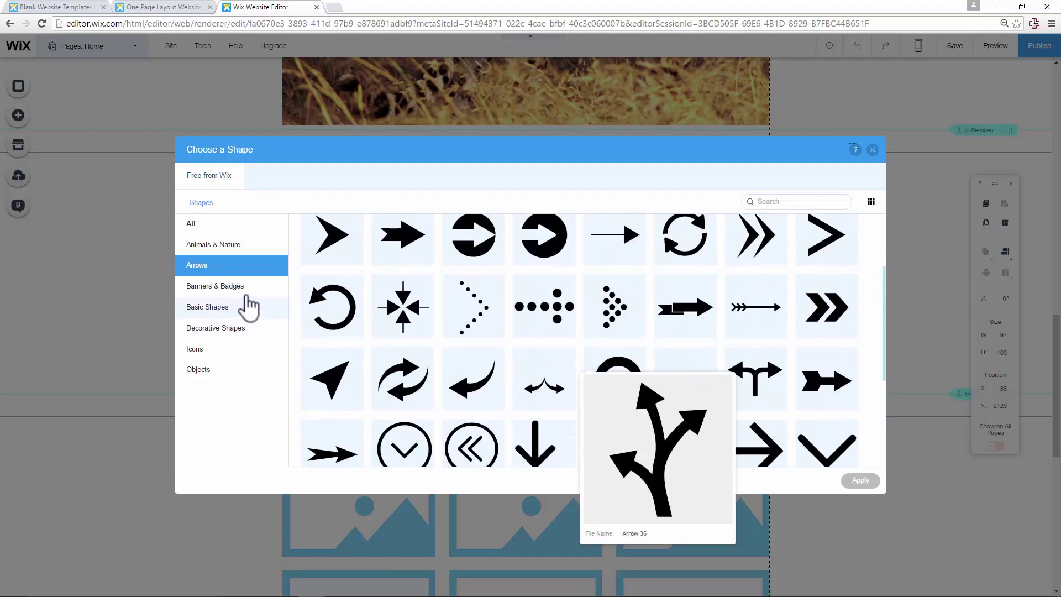
left_click(244, 293)
left_click(239, 306)
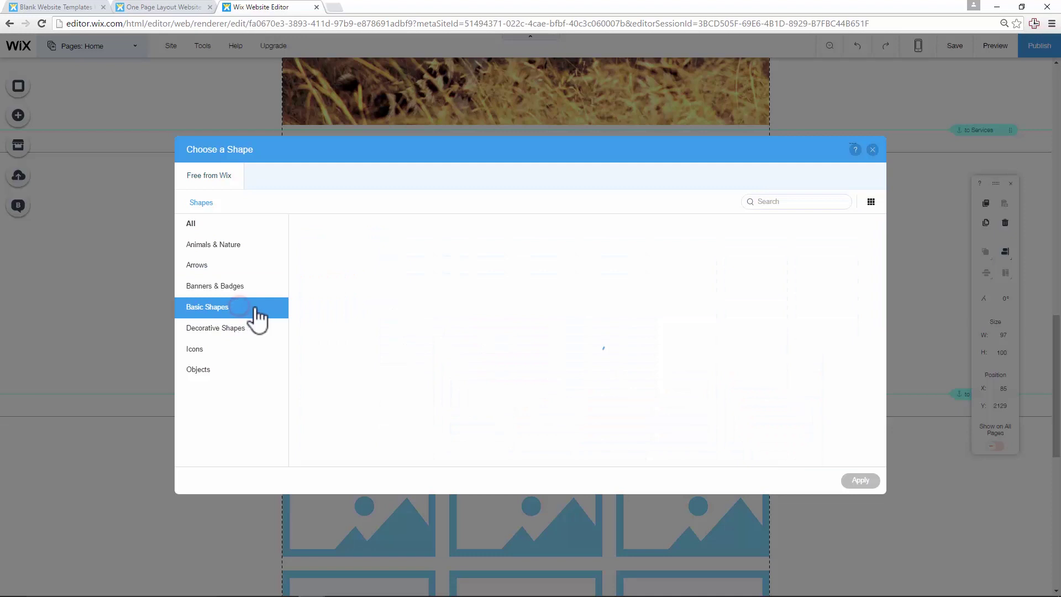
left_click(250, 329)
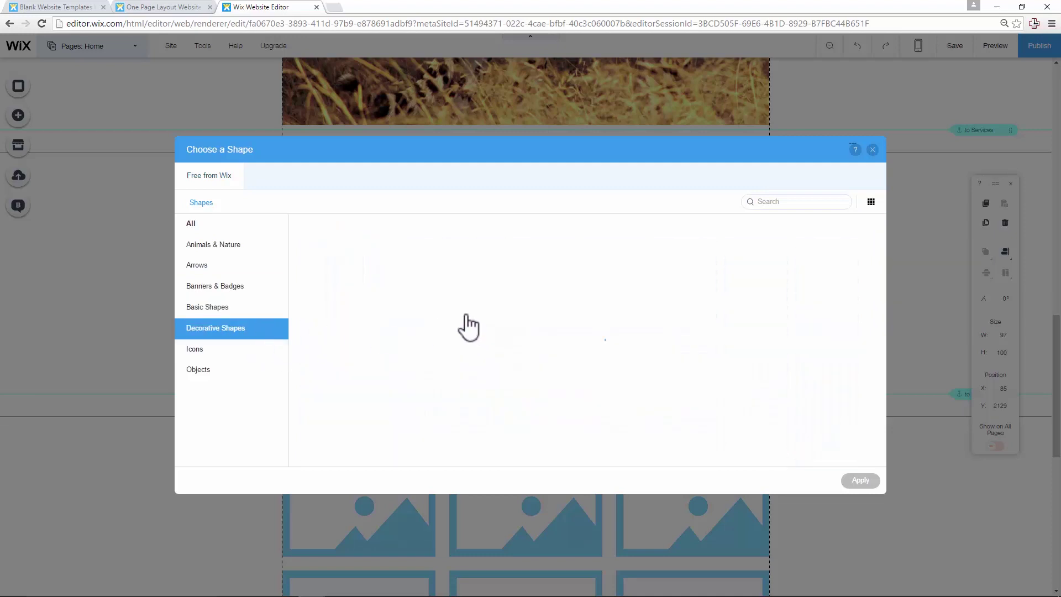
left_click(543, 281)
left_click(855, 479)
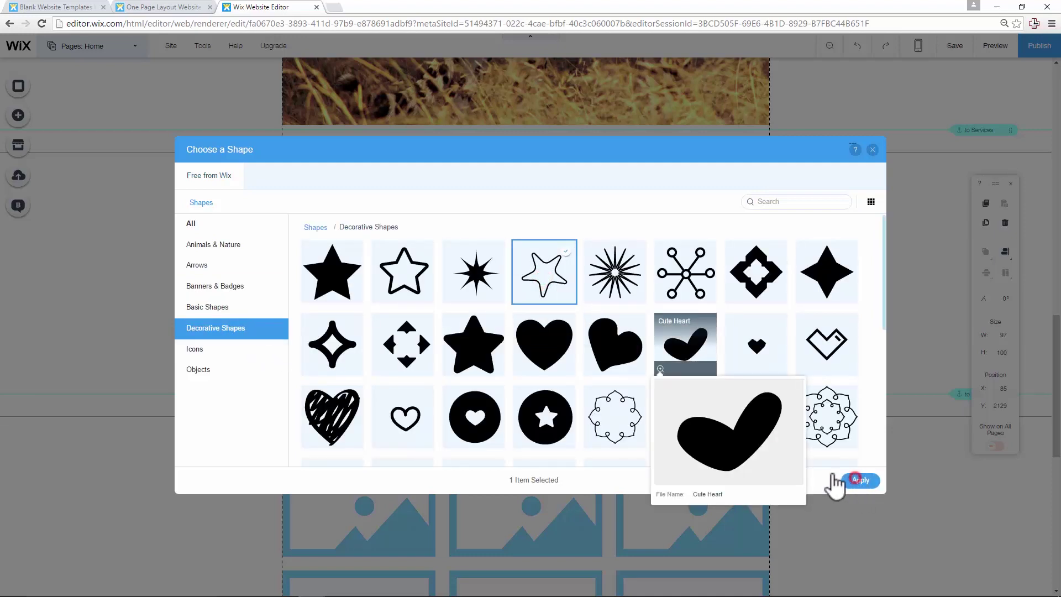
left_click(380, 178)
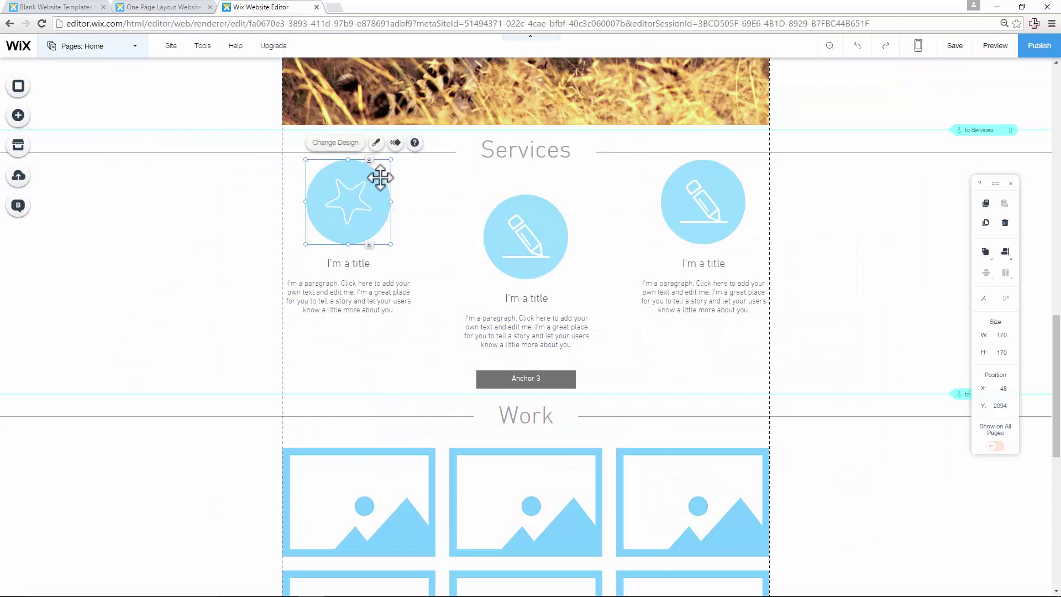
left_click(354, 202)
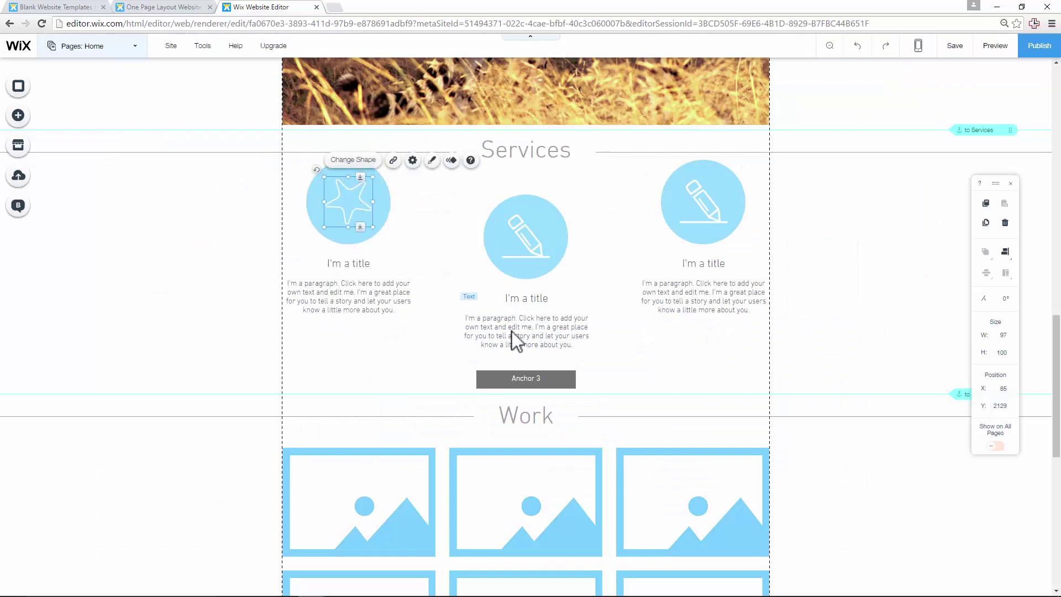
scroll(409, 259, "down", 1)
scroll(422, 277, "up", 3)
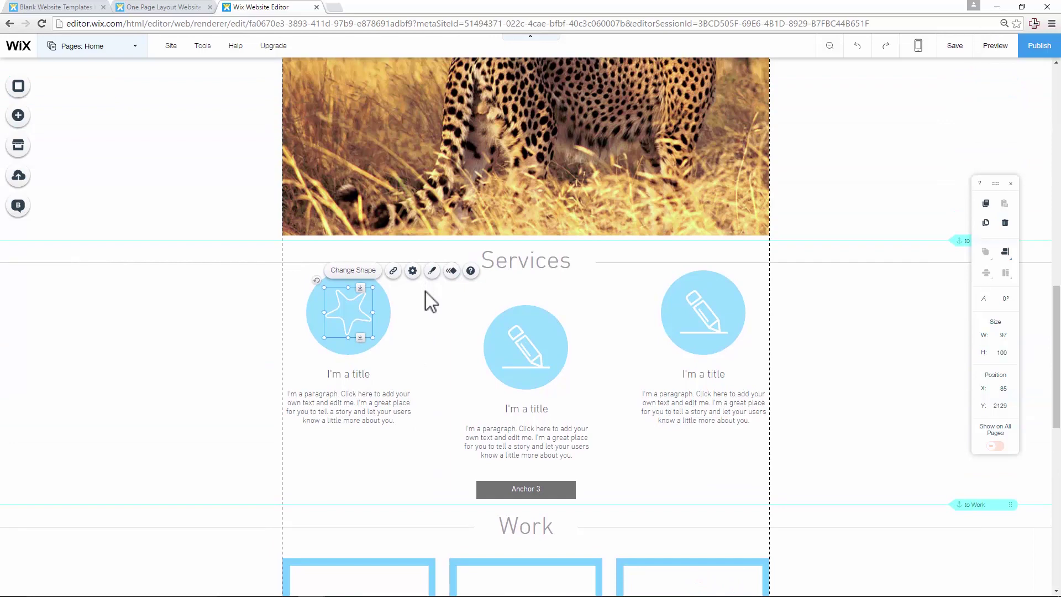
scroll(426, 316, "down", 1)
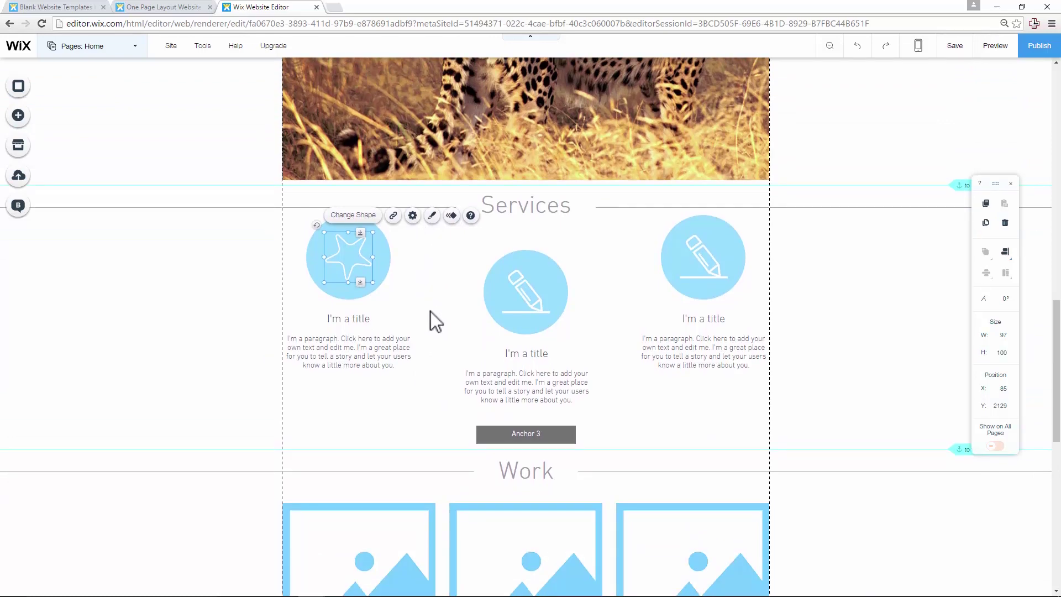
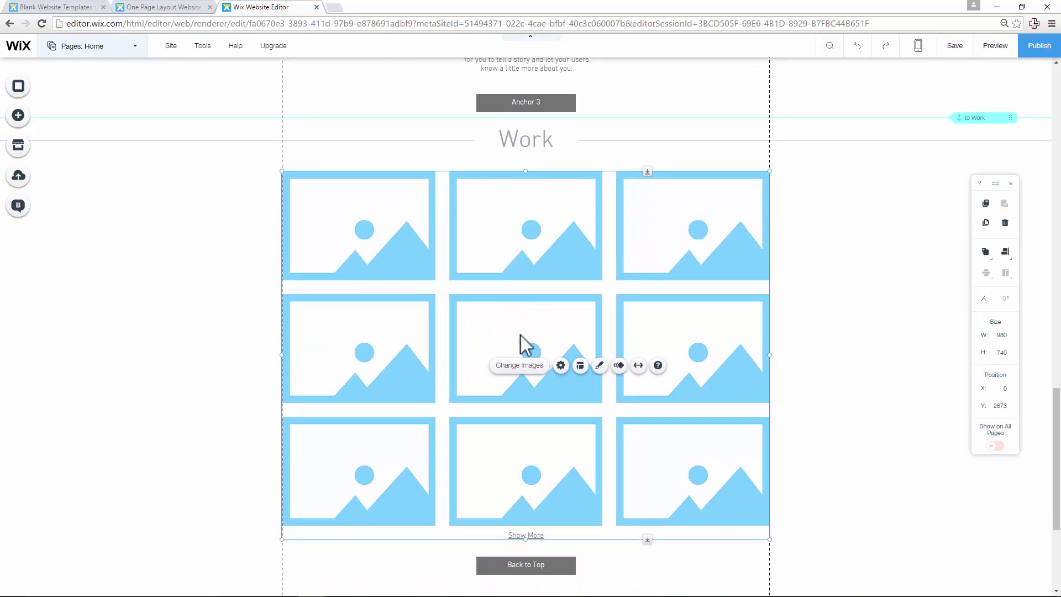
Step: Delete the Work section's image gallery, the Back to Top button, the Work heading and its divider line
key("Delete")
scroll(528, 310, "up", 1)
scroll(535, 359, "down", 3)
left_click(529, 448)
key("Delete")
scroll(529, 384, "up", 3)
left_click(529, 141)
key("Delete")
left_click(439, 143)
key("Delete")
Step: Close the empty space between the Services and Contact sections with Zoom Out & Reorder, bringing Contact up beneath Services
left_click(828, 44)
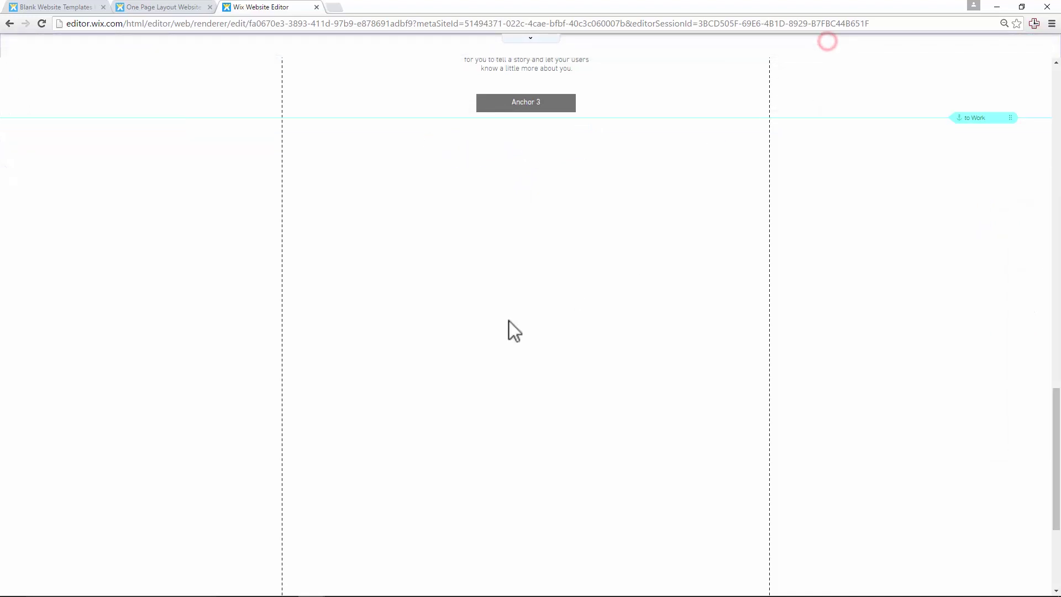
scroll(524, 337, "down", 5)
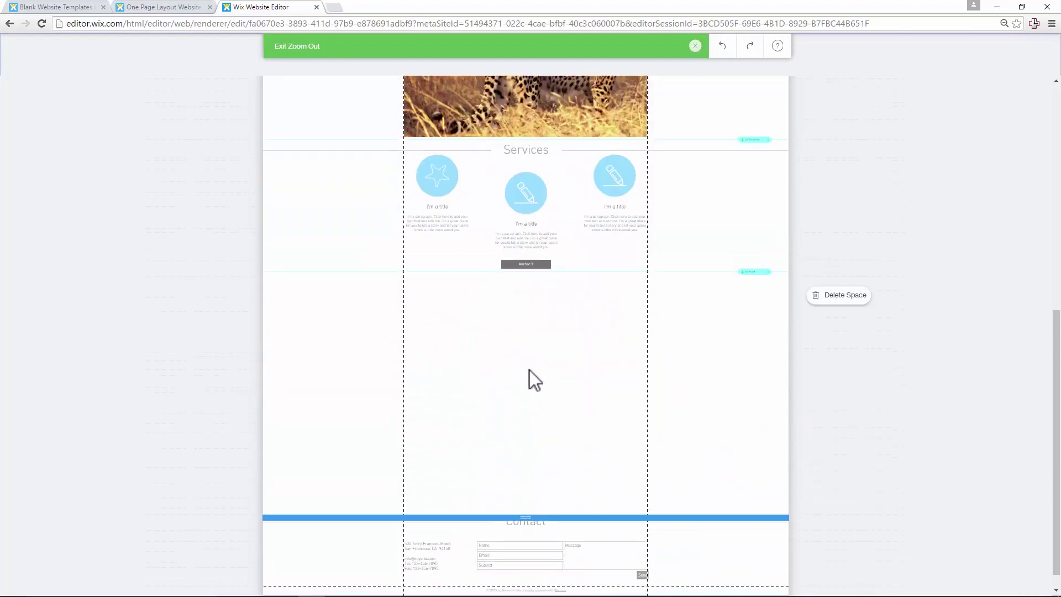
left_click_drag(526, 501, 529, 368)
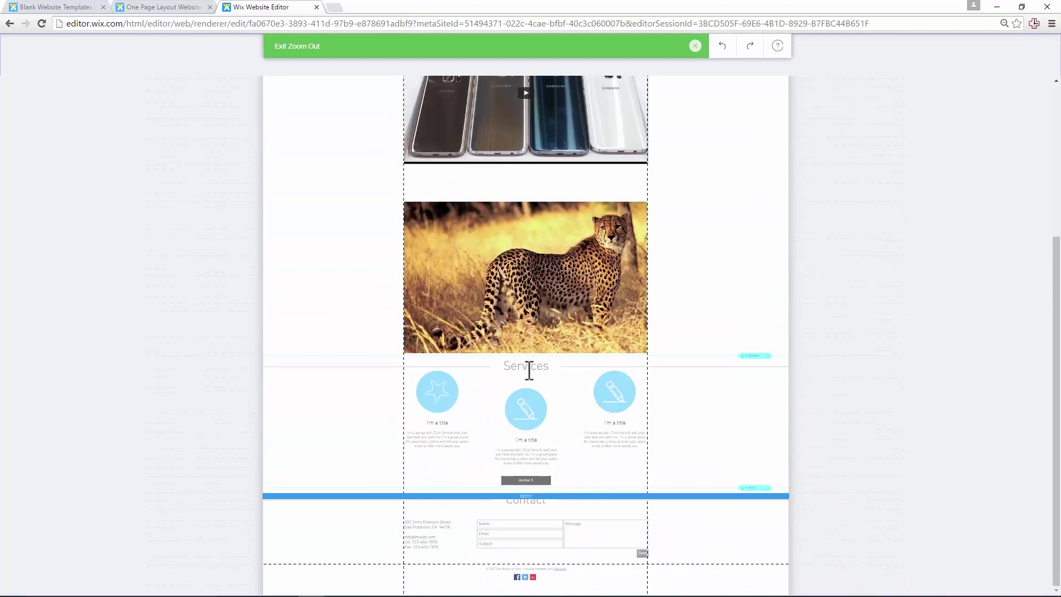
left_click_drag(530, 502, 572, 480)
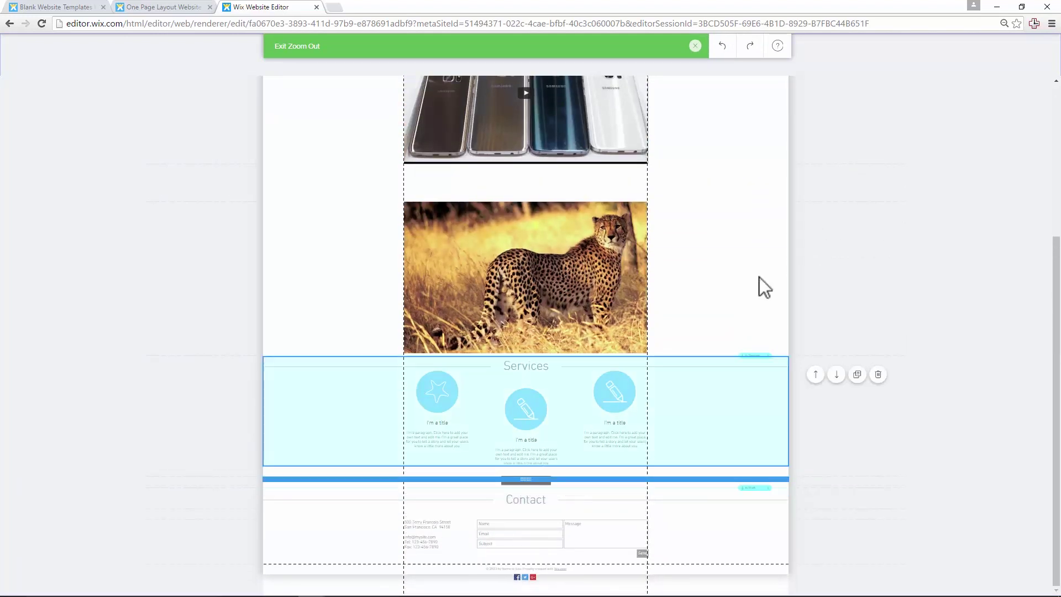
left_click(695, 46)
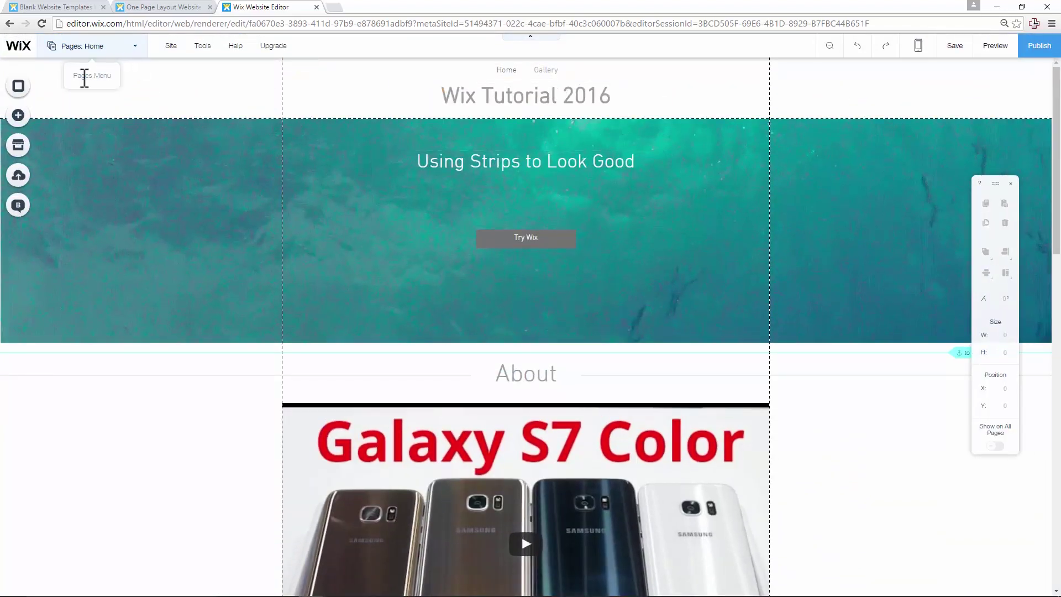
Step: Switch from the Home page to the Gallery page for editing
left_click(123, 47)
left_click(103, 141)
left_click(170, 88)
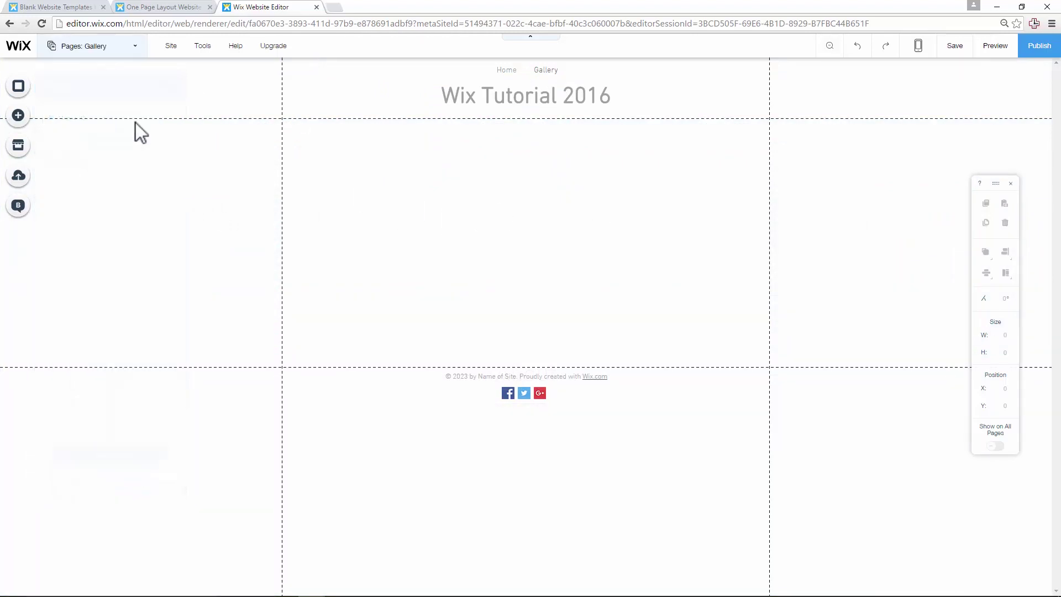
Step: Add the triangle-shaped grid gallery from the Grid Galleries to the Gallery page
left_click(19, 116)
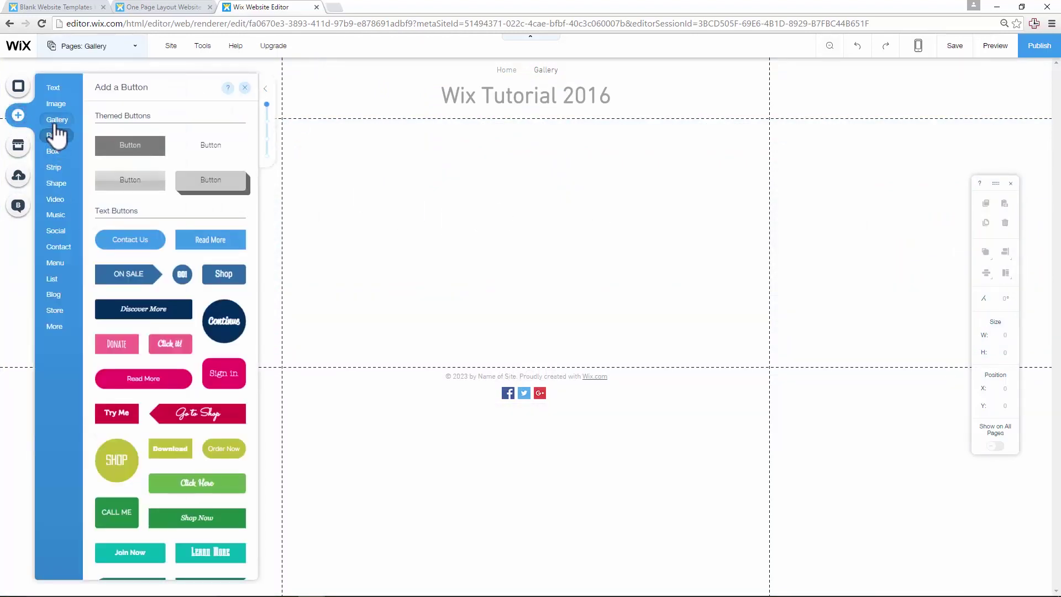
mouse_move(57, 120)
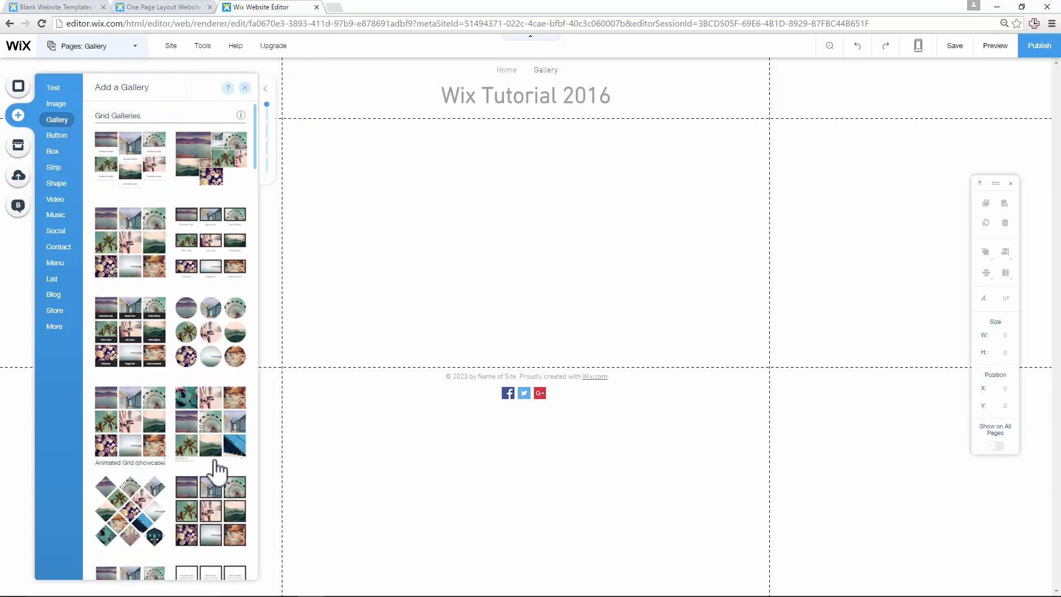
scroll(185, 464, "down", 3)
scroll(221, 445, "down", 3)
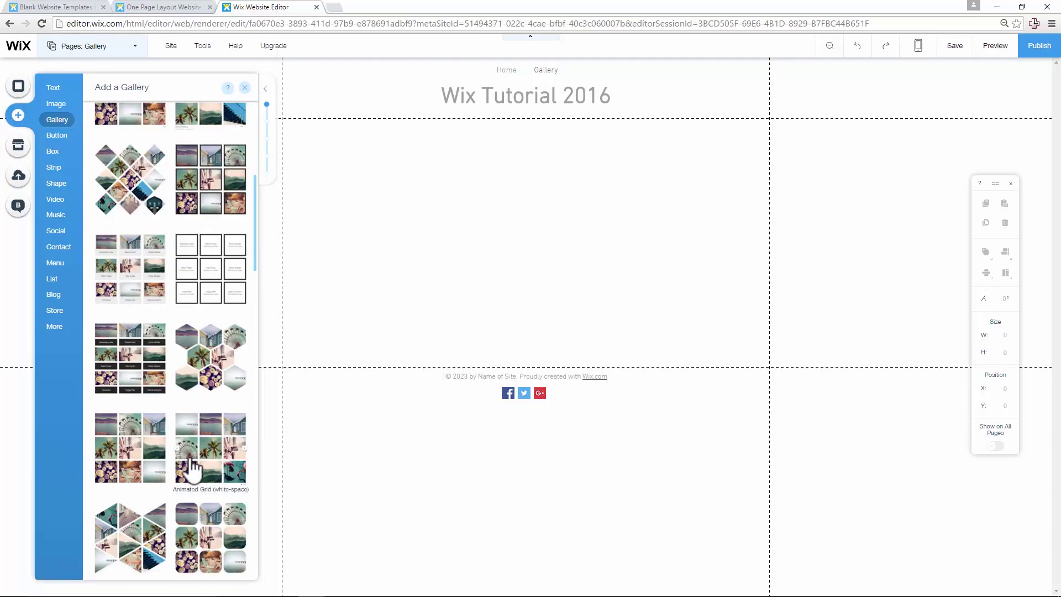
scroll(201, 469, "down", 2)
scroll(204, 453, "down", 2)
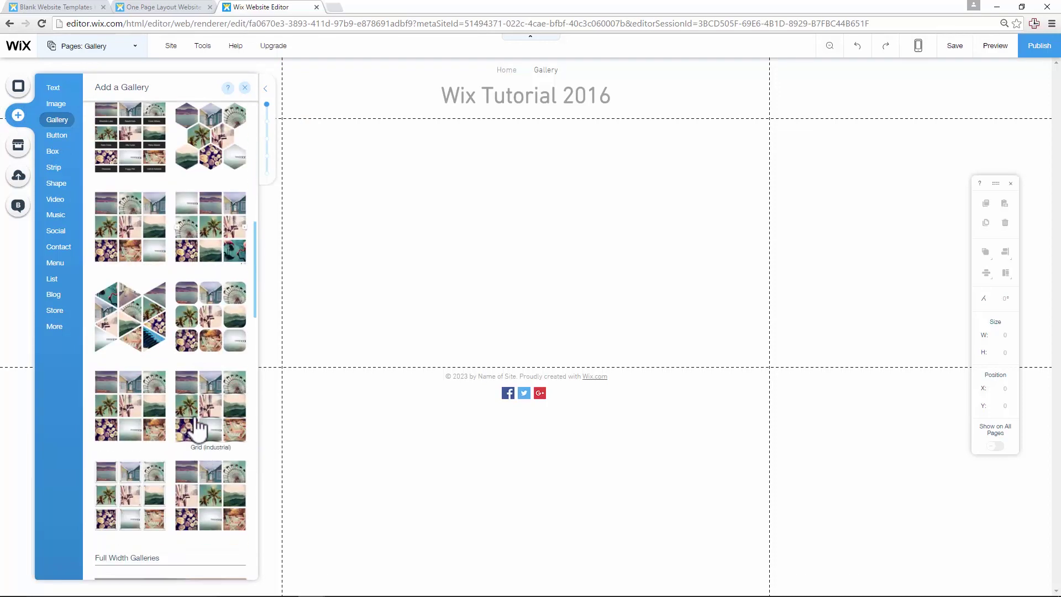
left_click(143, 338)
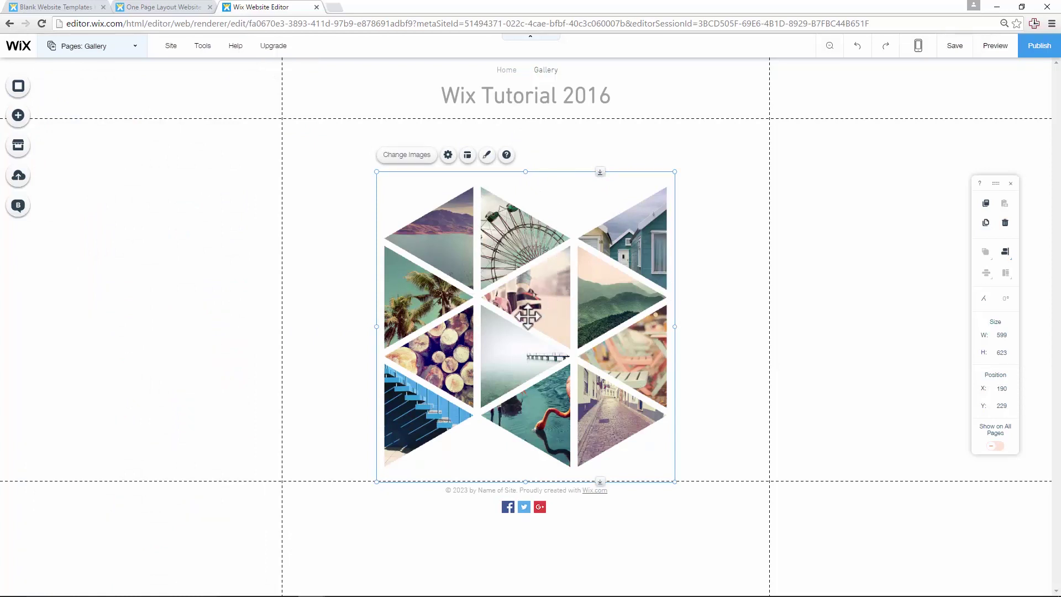
Step: Remove all the default images from the triangle gallery
left_click(392, 160)
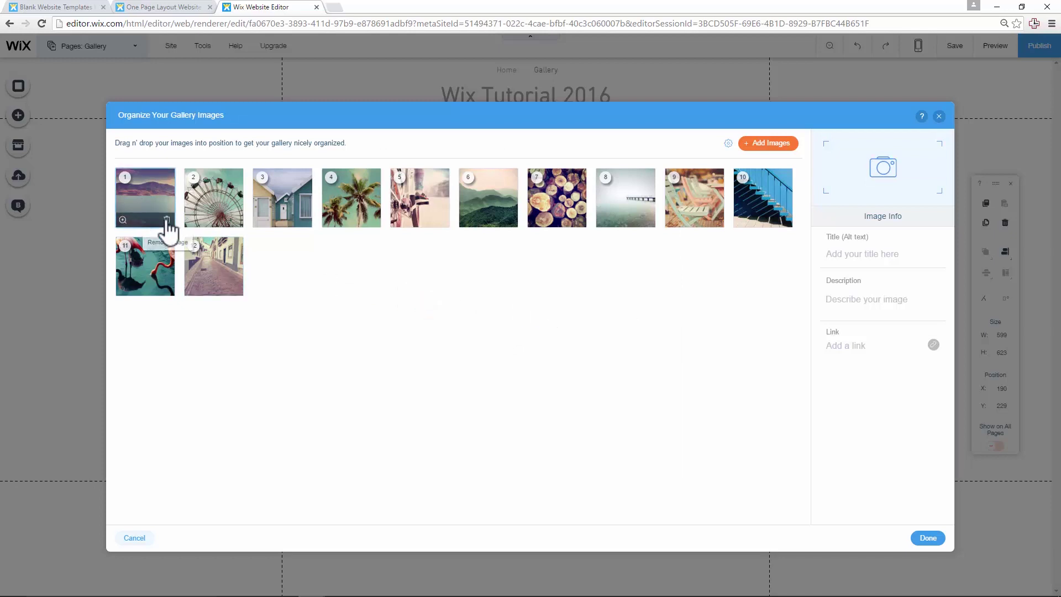
left_click(166, 222)
left_click(166, 221)
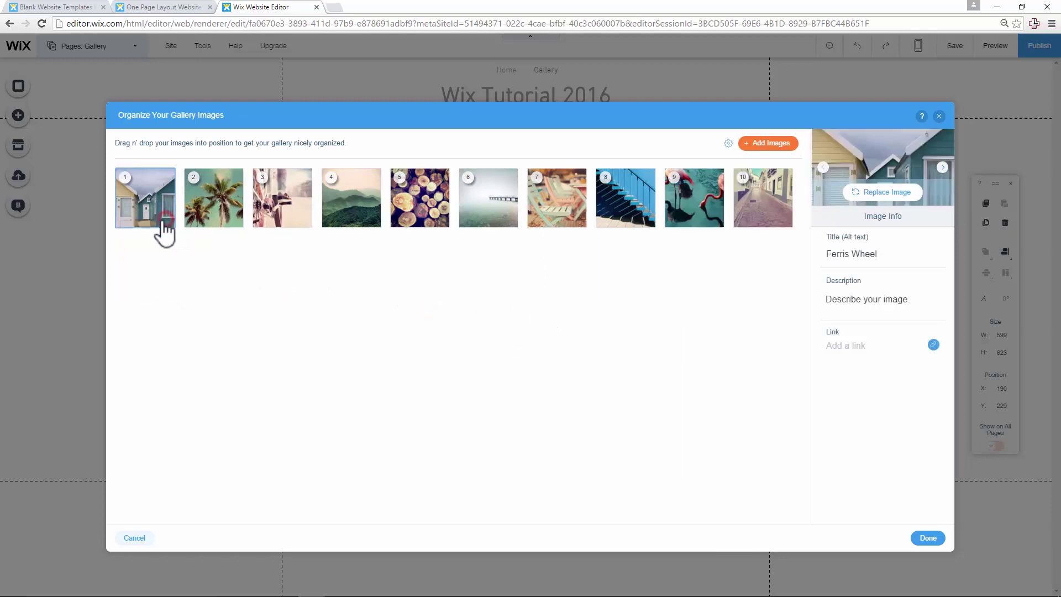
left_click(167, 221)
left_click(168, 222)
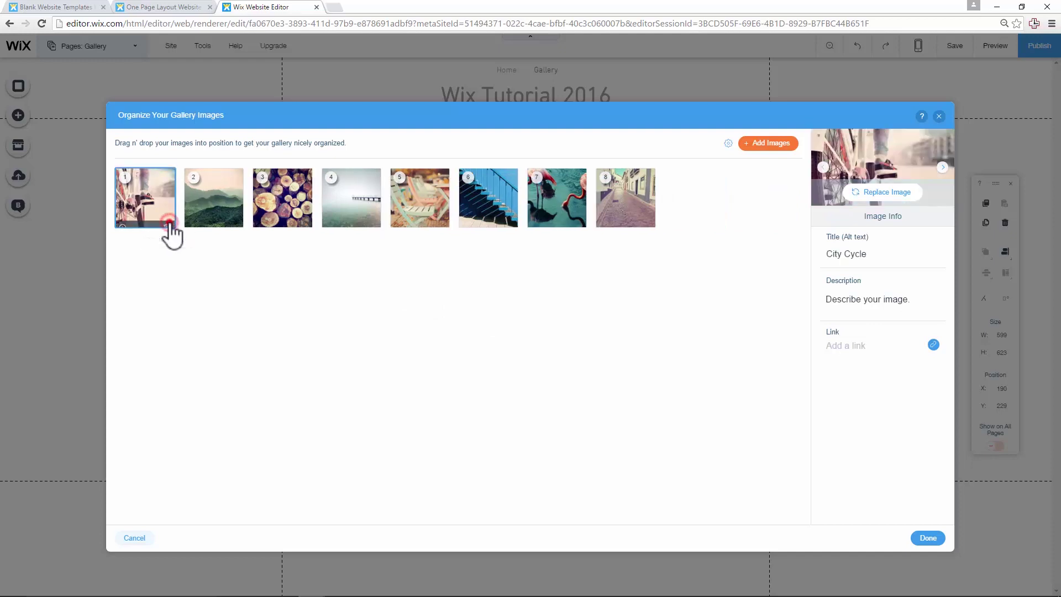
left_click(168, 222)
left_click(167, 222)
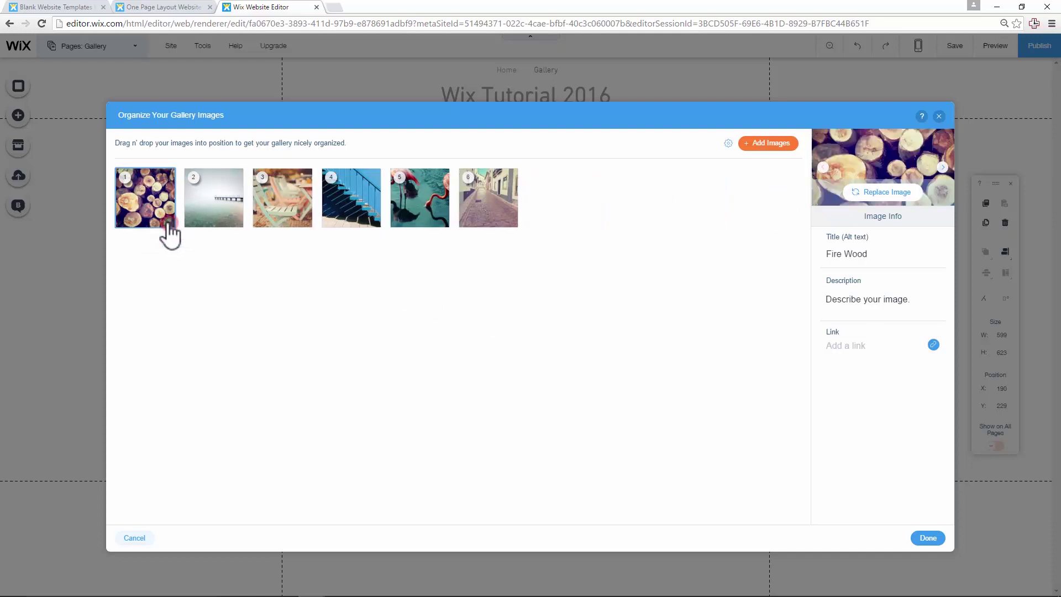
left_click(168, 221)
left_click(167, 222)
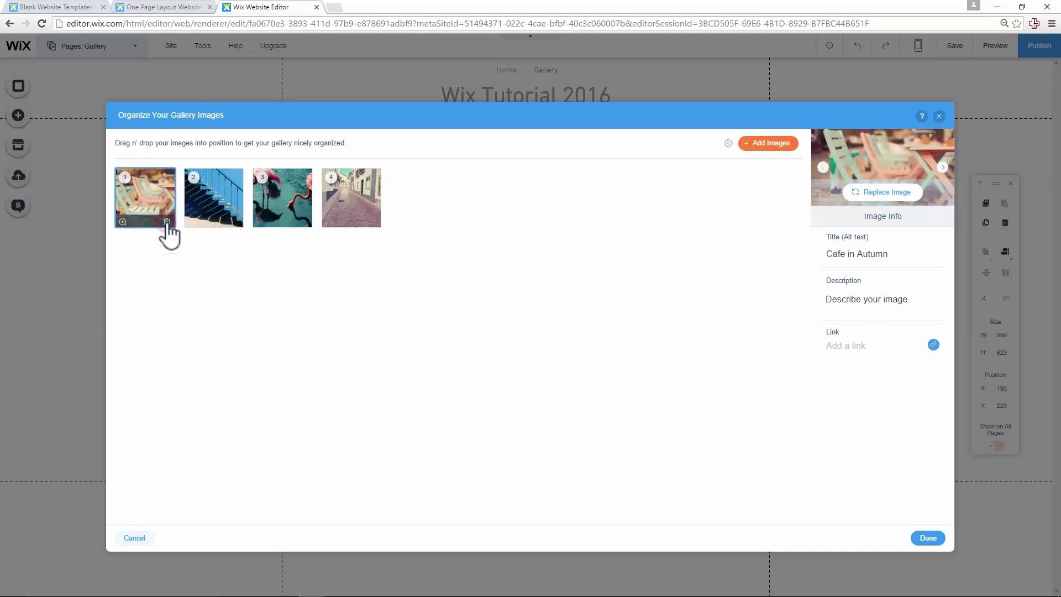
left_click(168, 222)
left_click(168, 221)
left_click(167, 221)
left_click(169, 222)
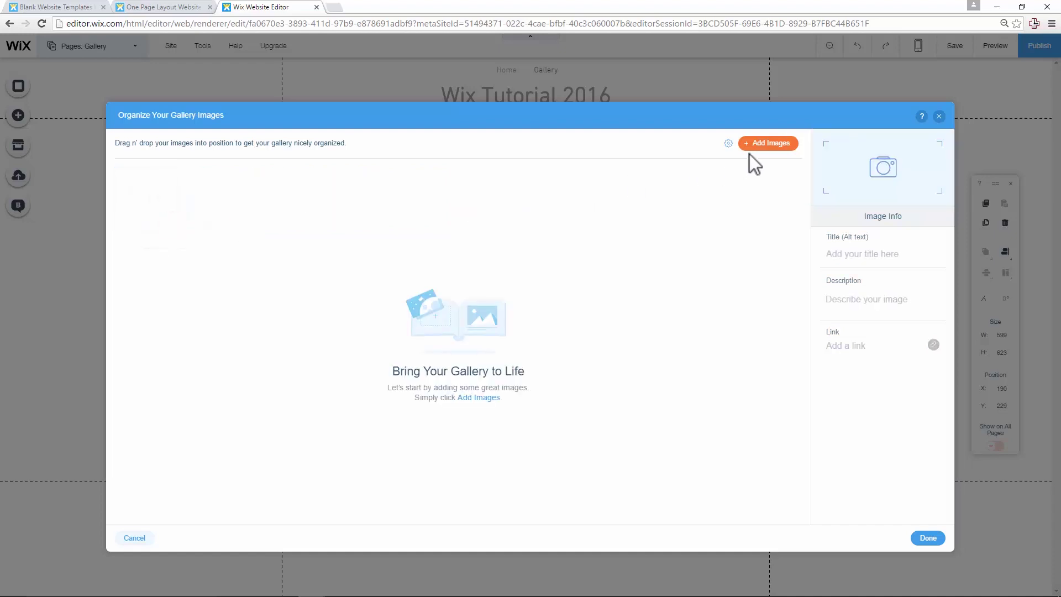
Step: Fill the gallery with the first two rows of pictures in the Animals category of the free Wix images
left_click(766, 146)
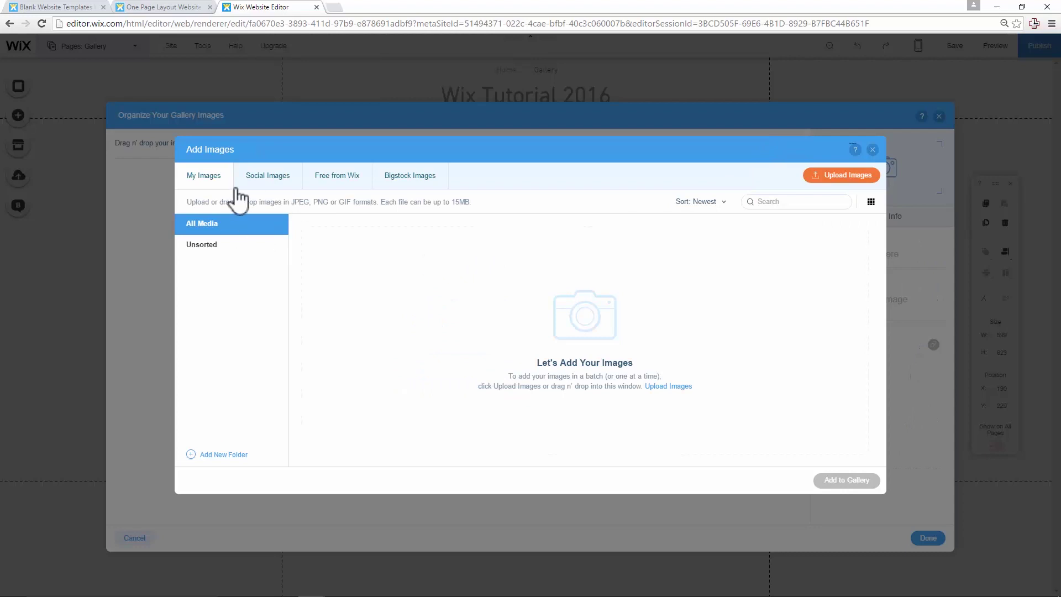
left_click(295, 186)
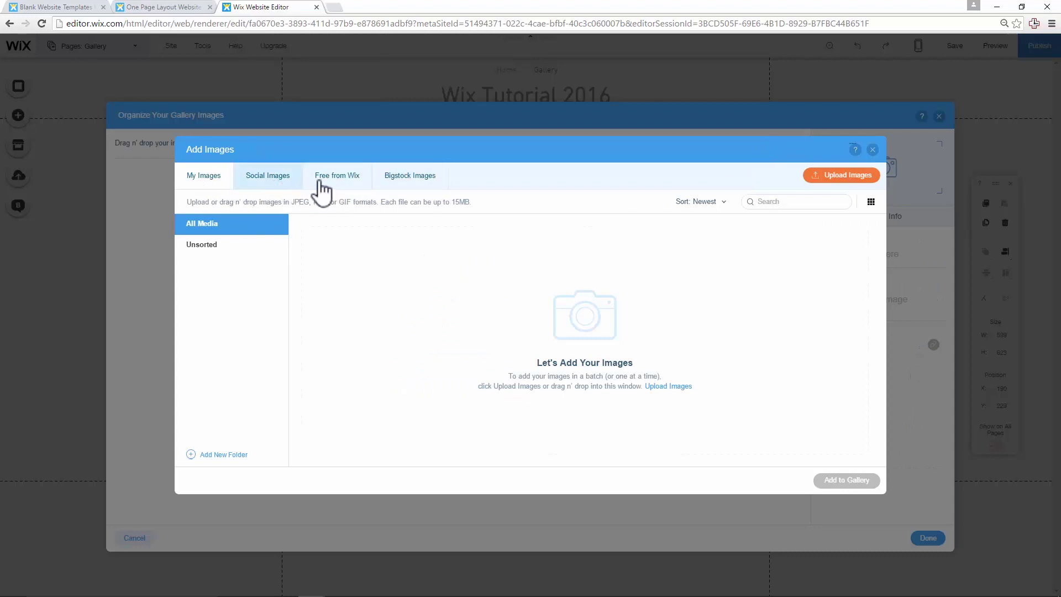
left_click(338, 182)
scroll(298, 254, "down", 1)
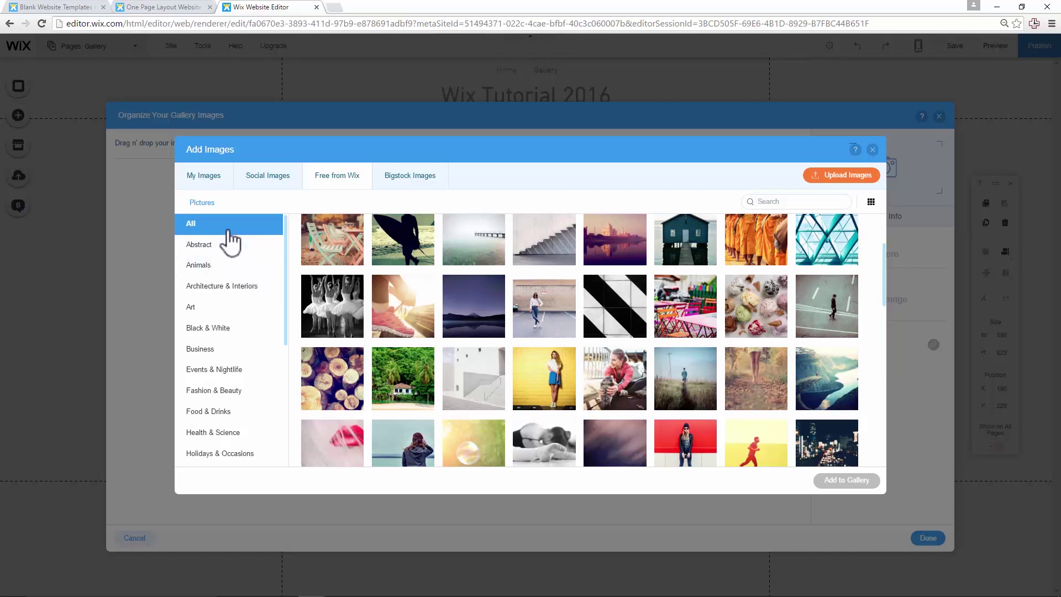
mouse_move(329, 251)
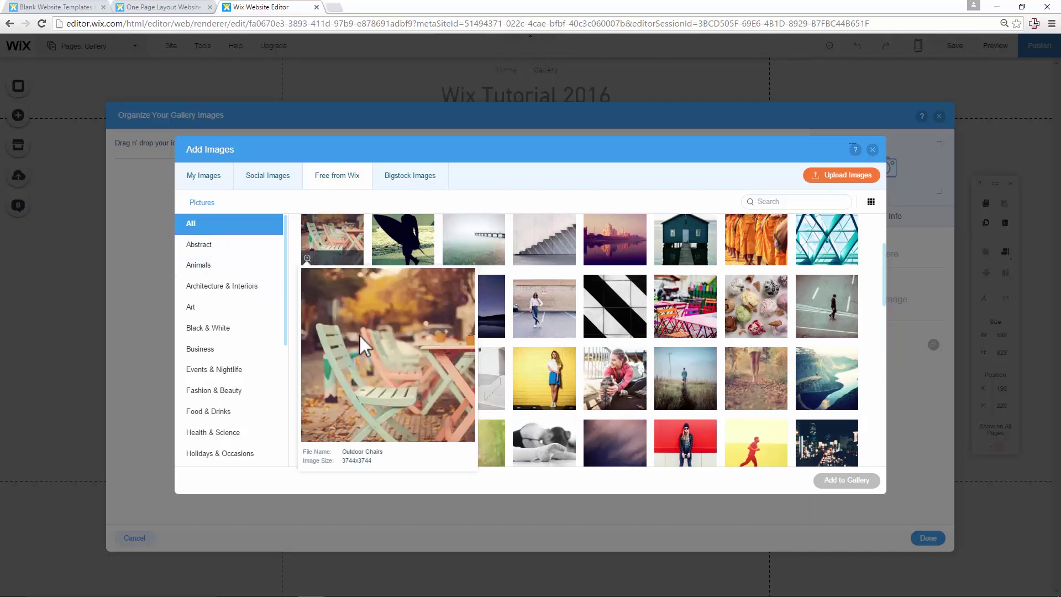
left_click(226, 270)
mouse_move(515, 319)
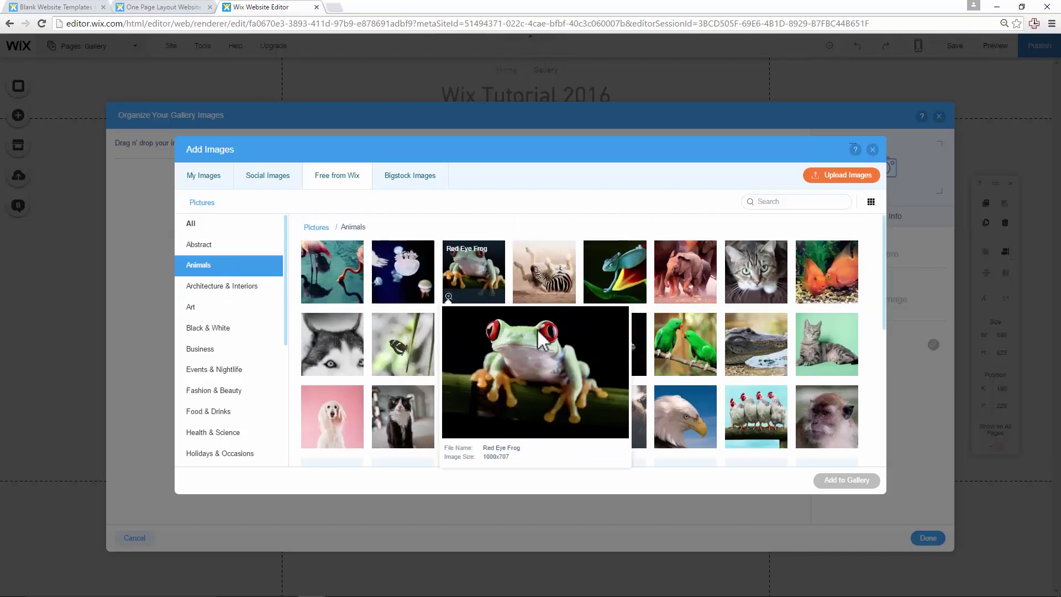
left_click(343, 274)
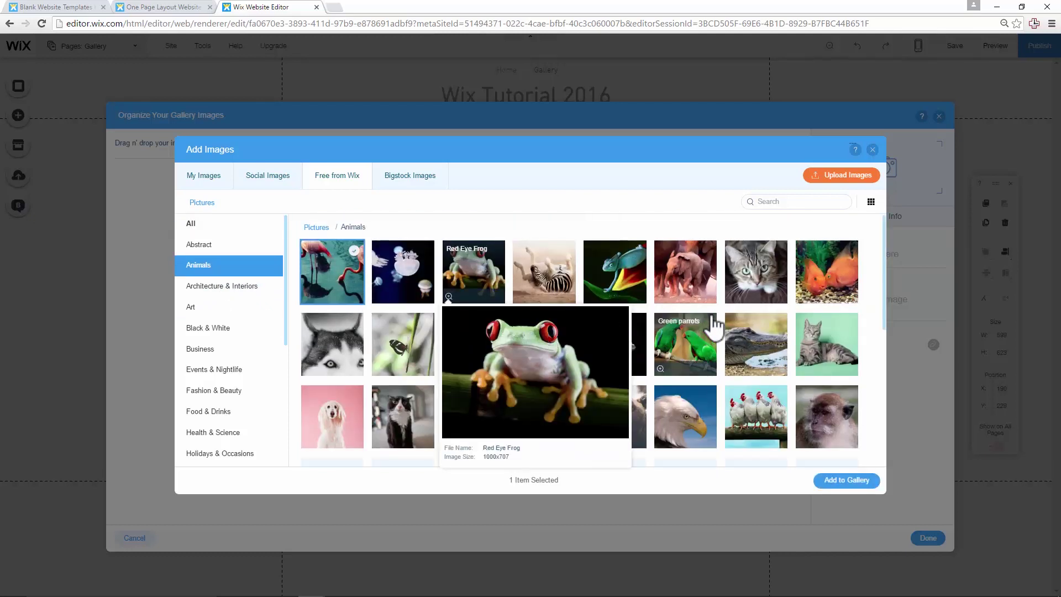
left_click(831, 356, "shift")
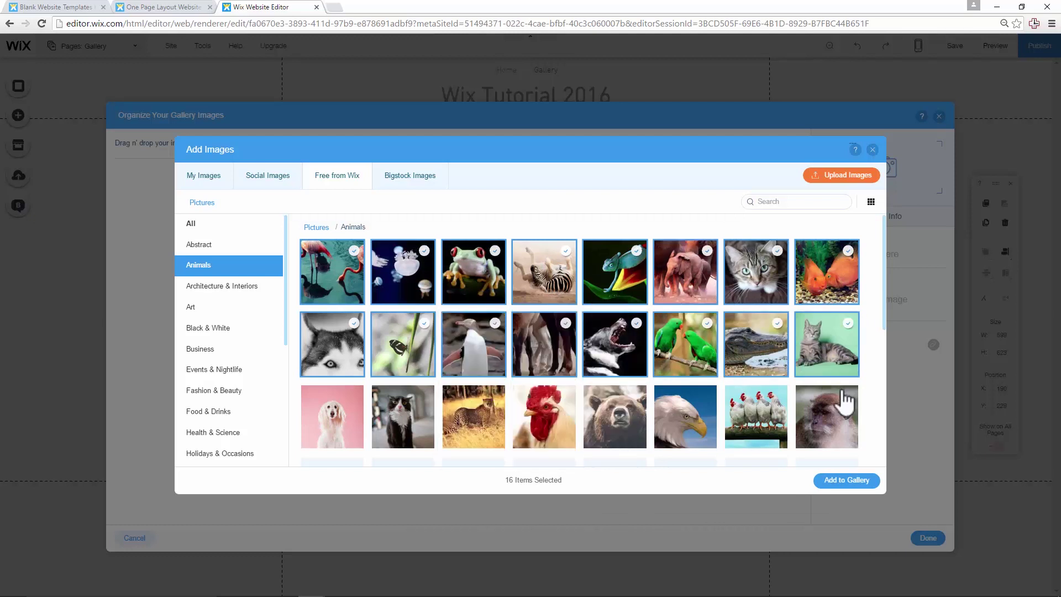
left_click(846, 481)
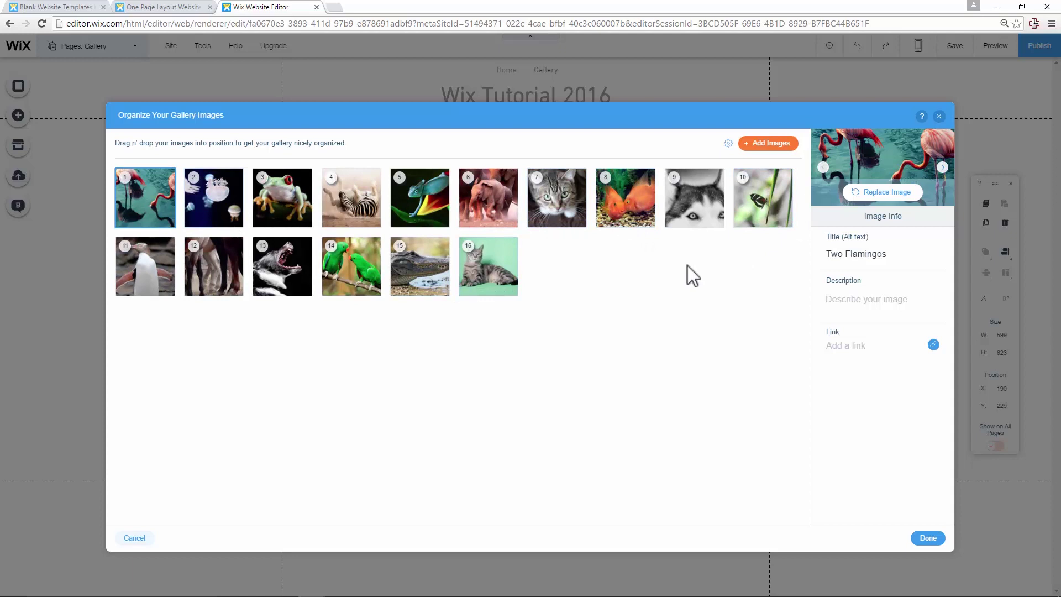
left_click(927, 537)
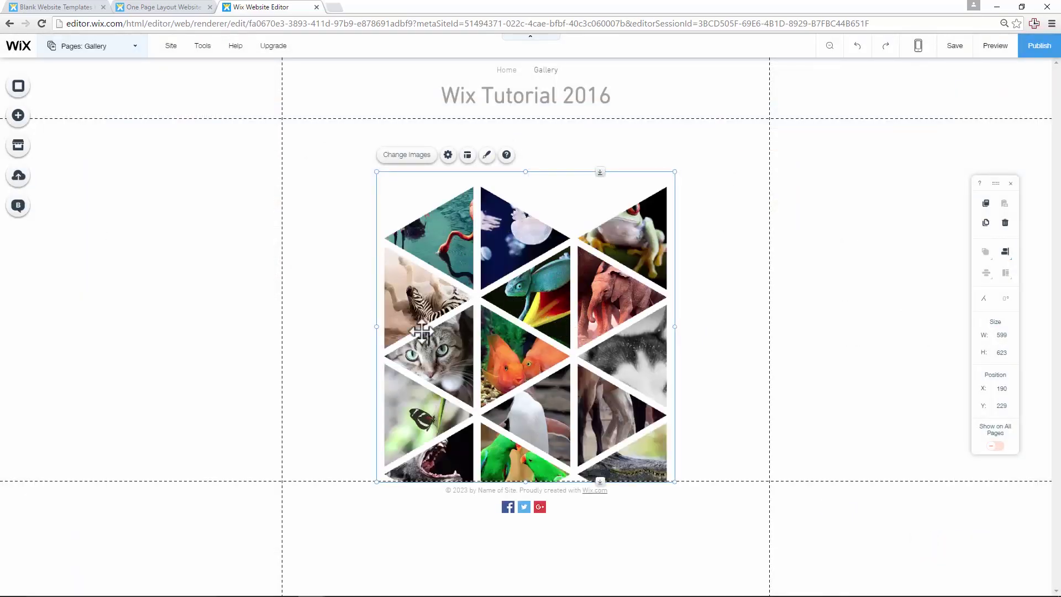
left_click(326, 268)
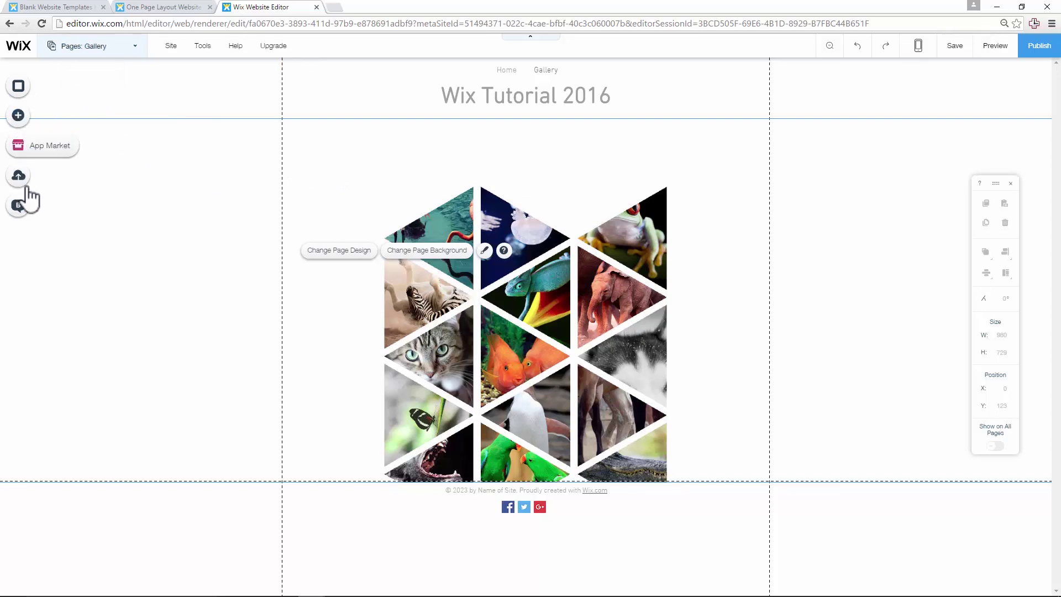
Step: Add a Wix blog to the site and look over the sample posts on the new Blog page
left_click(22, 207)
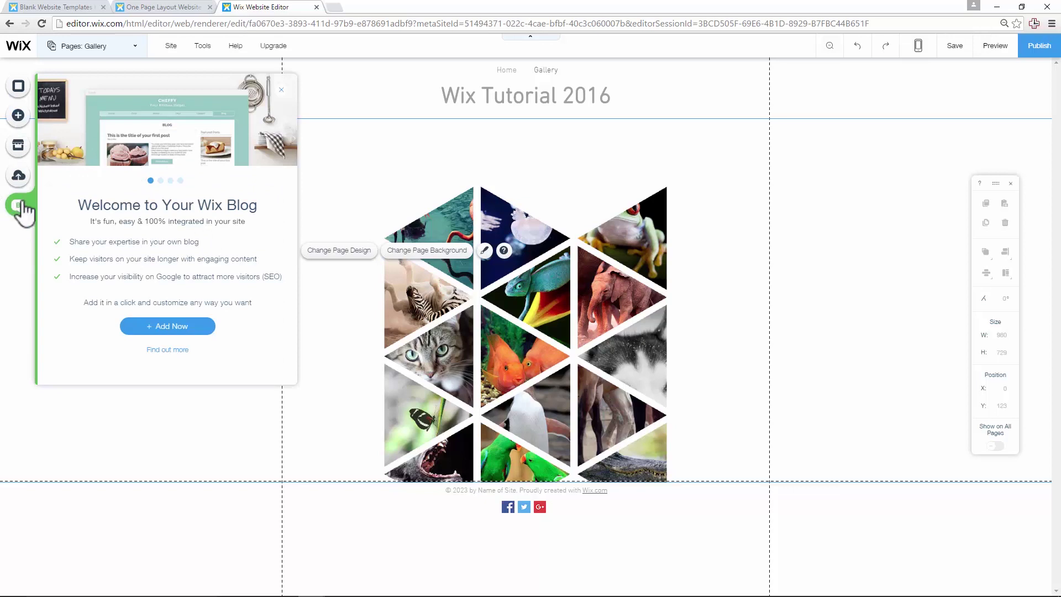
left_click(189, 327)
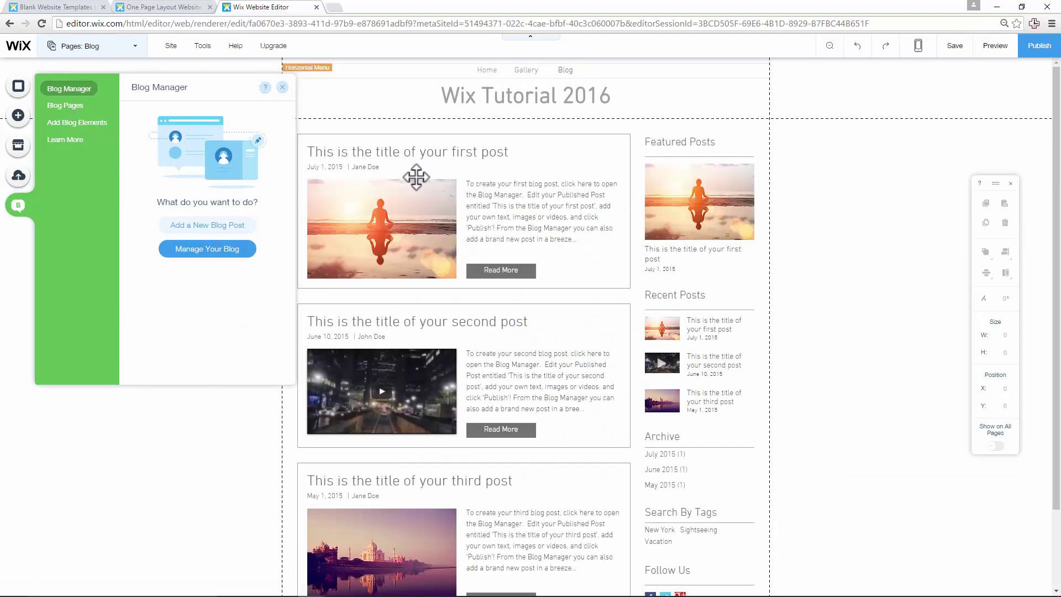
scroll(697, 381, "down", 2)
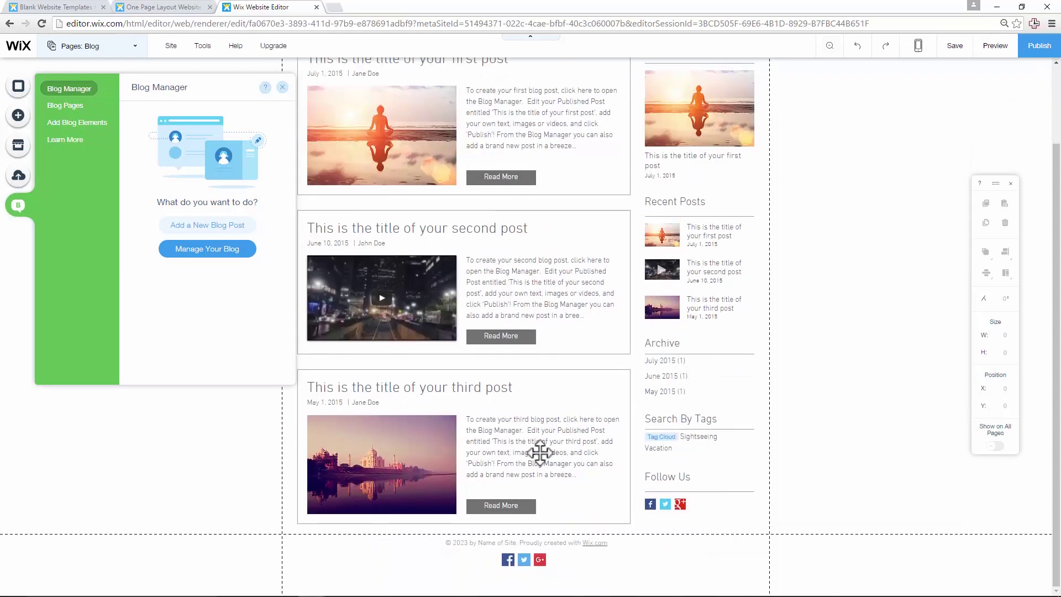
scroll(521, 391, "up", 2)
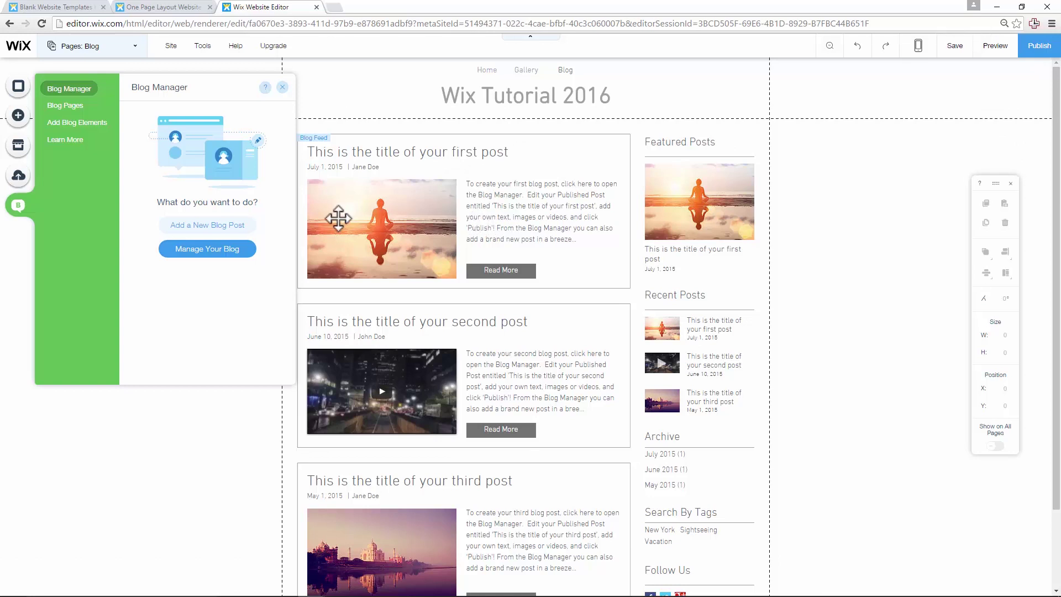
Step: Create a new blog post titled "Engaging Title" with the body text "asdf"
left_click(207, 227)
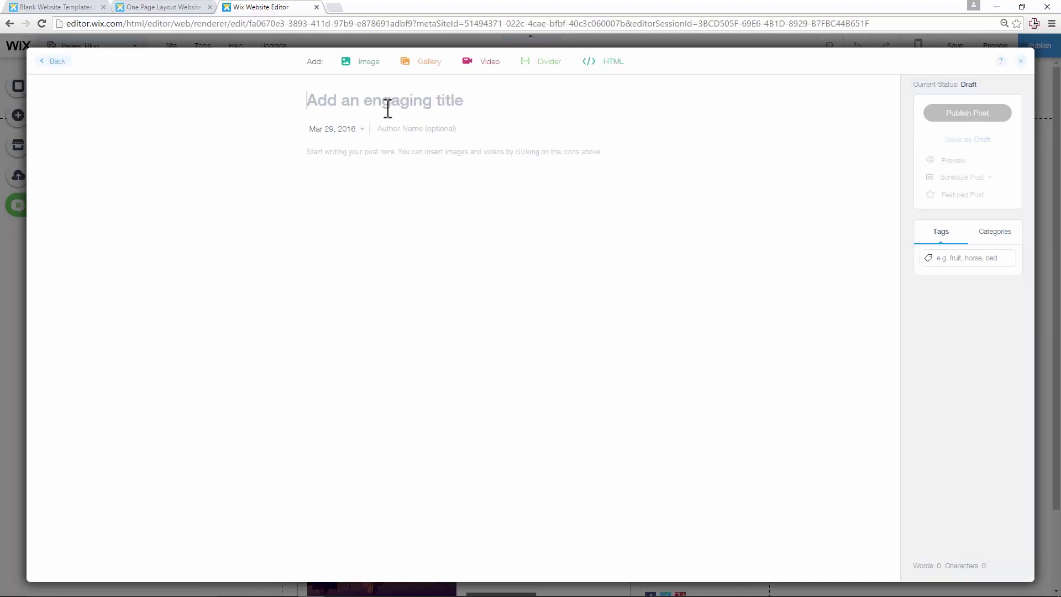
type("Engaging Title")
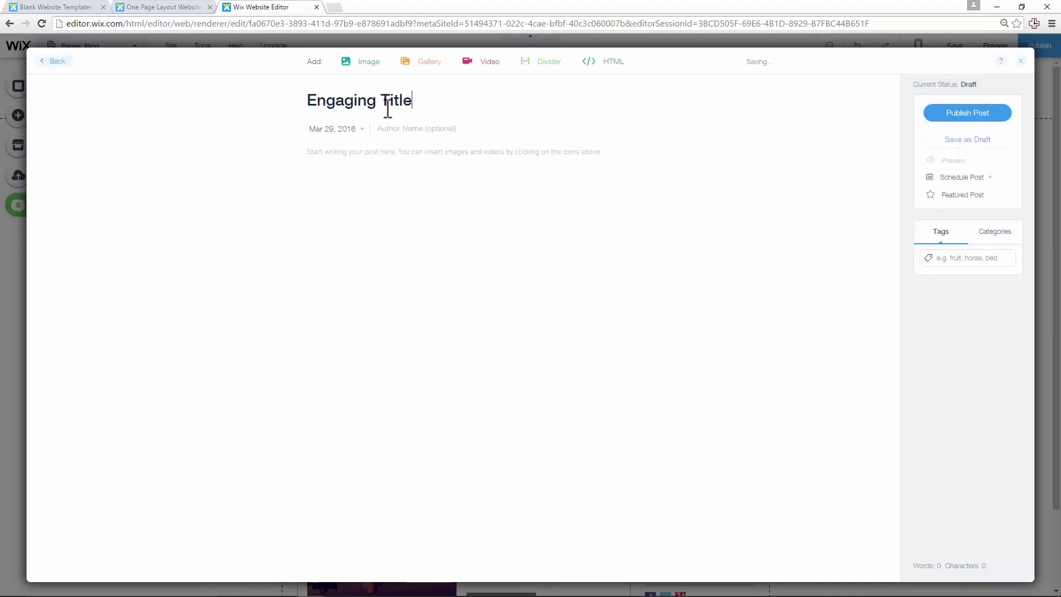
left_click(396, 149)
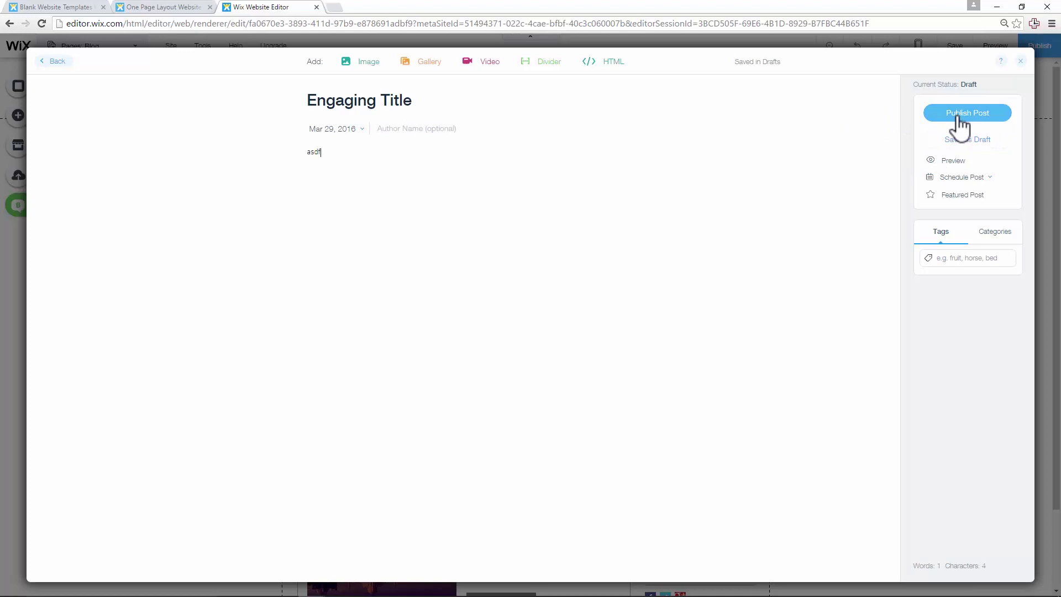
Step: Set the post's scheduled date to March 30, 2016 at 5:22 PM
left_click(968, 178)
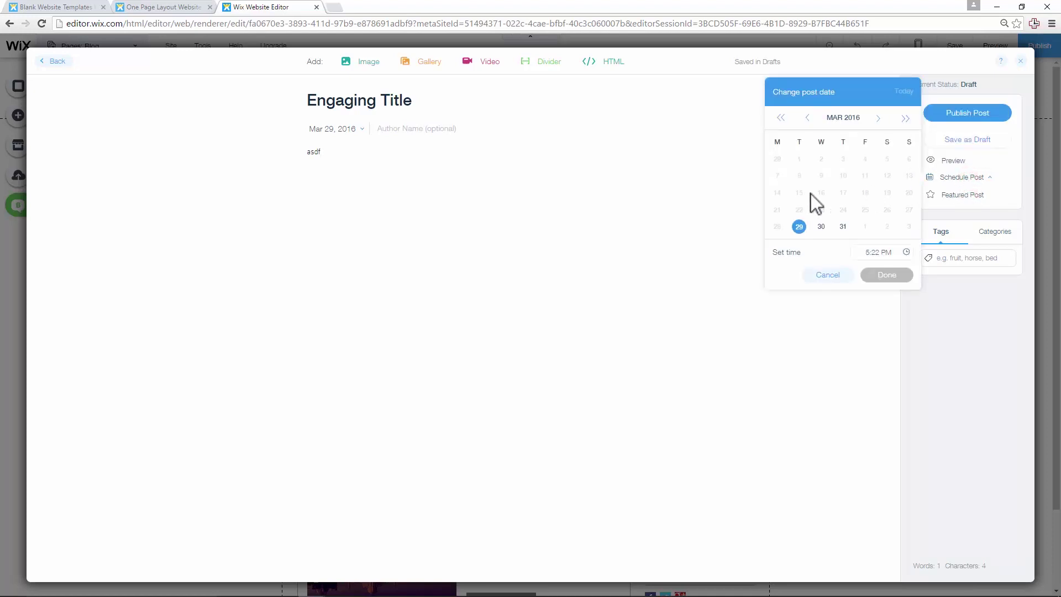
left_click(821, 227)
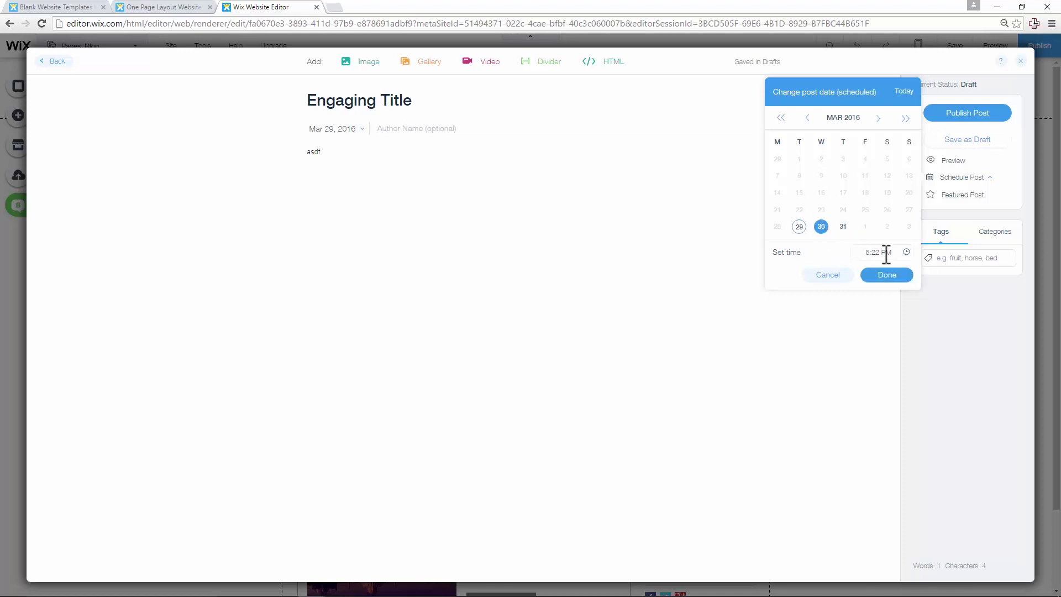
left_click(904, 277)
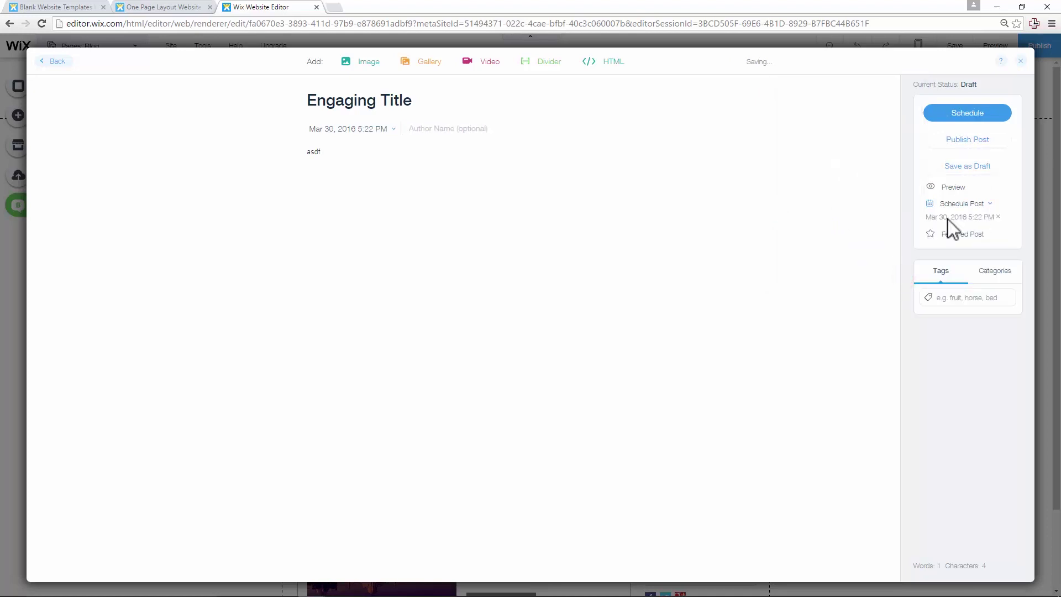
Step: Publish the "Engaging Title" post immediately instead of scheduling it, and return to the Blog page
left_click(963, 139)
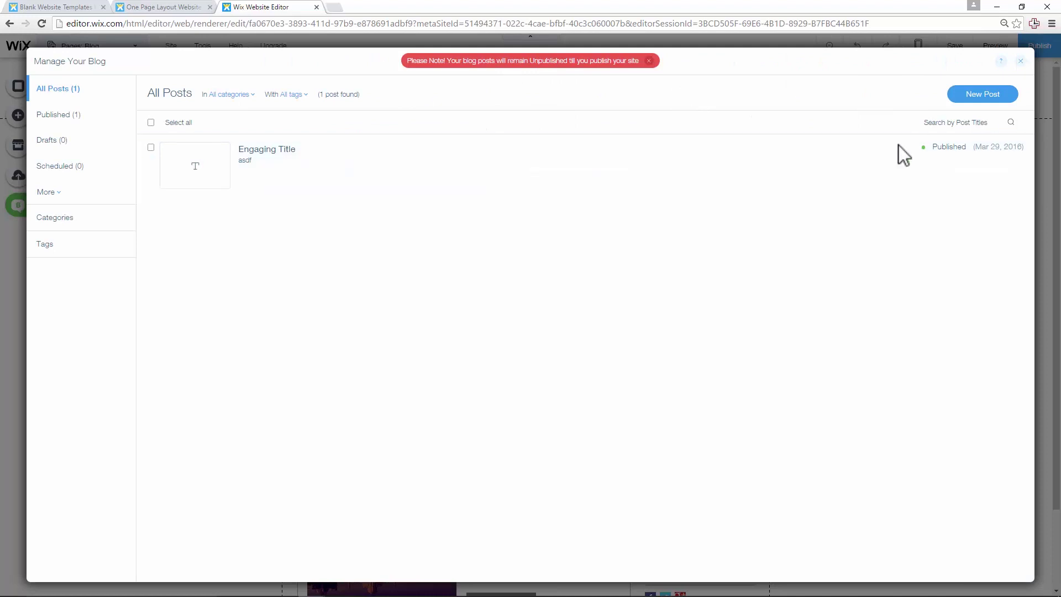
left_click(1017, 61)
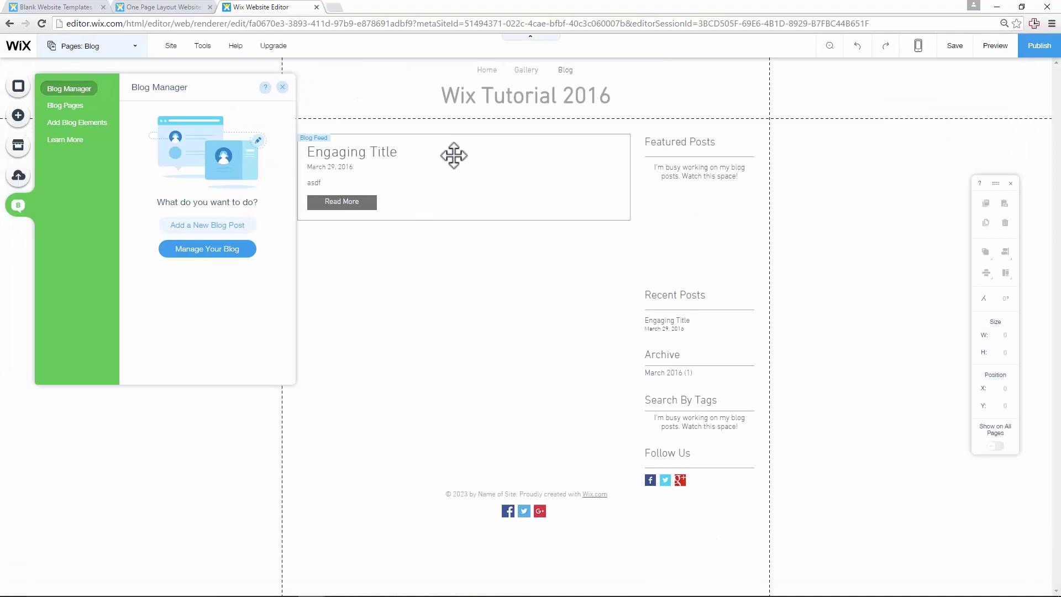
Step: Open the blog management view and check the drafts, scheduled posts and additional post groups
left_click(227, 257)
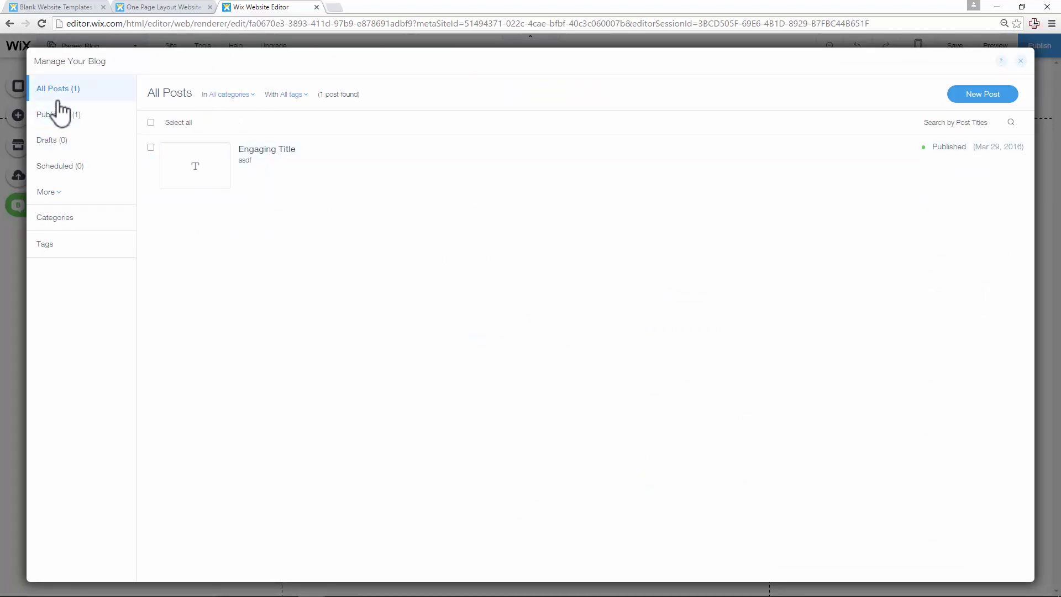
left_click(78, 140)
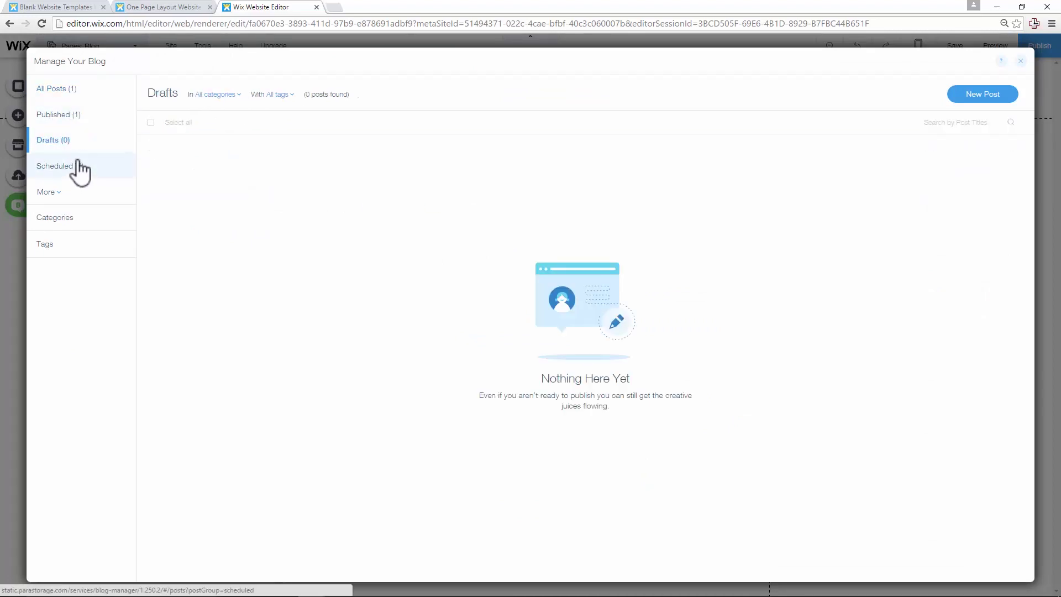
left_click(79, 174)
left_click(53, 192)
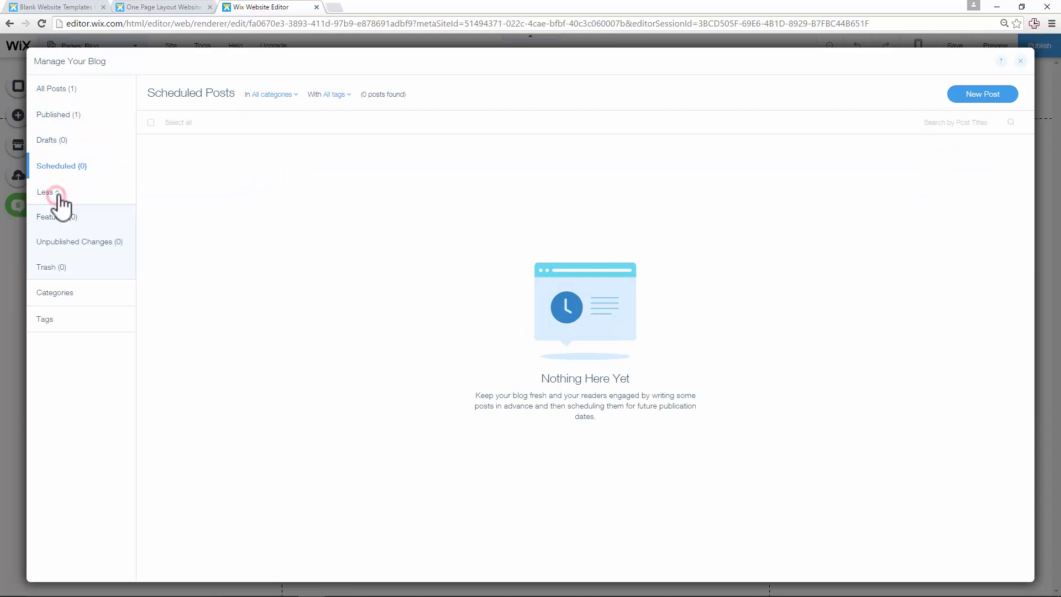
Step: View the blog's list of categories, and close the blog manager
left_click(52, 193)
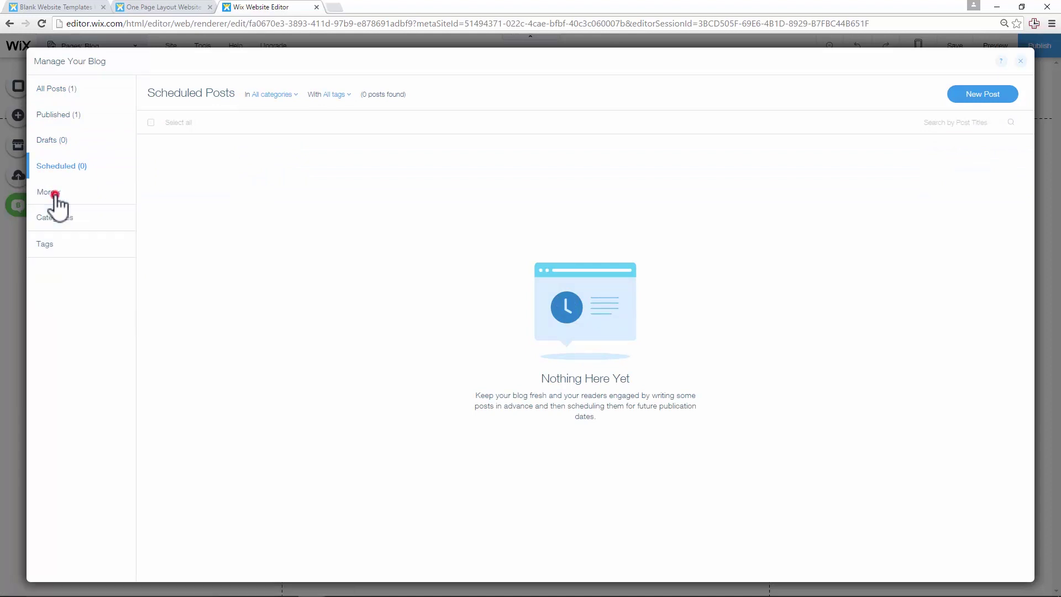
left_click(81, 222)
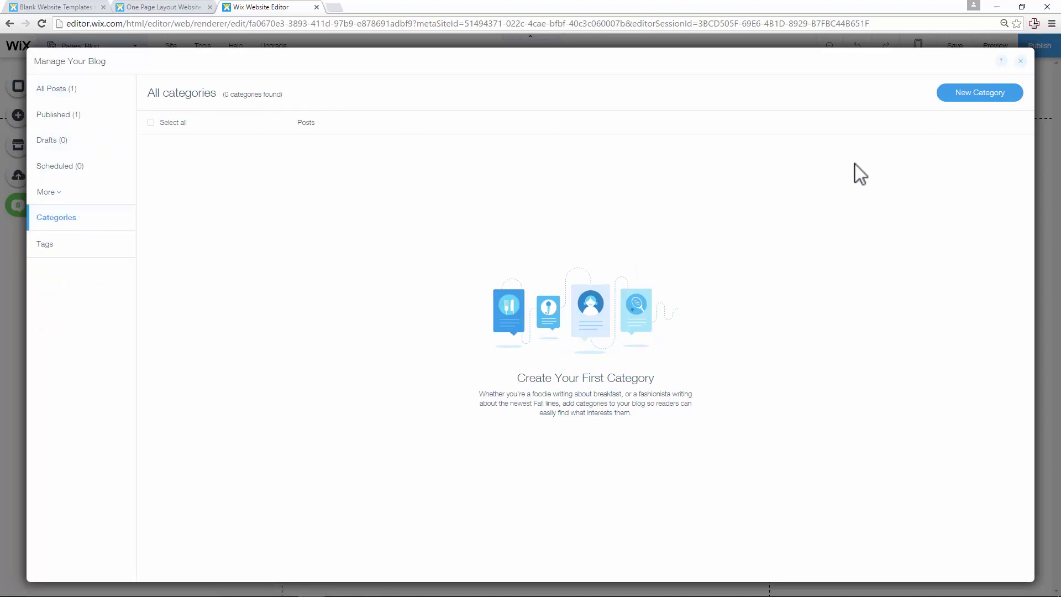
left_click(1019, 65)
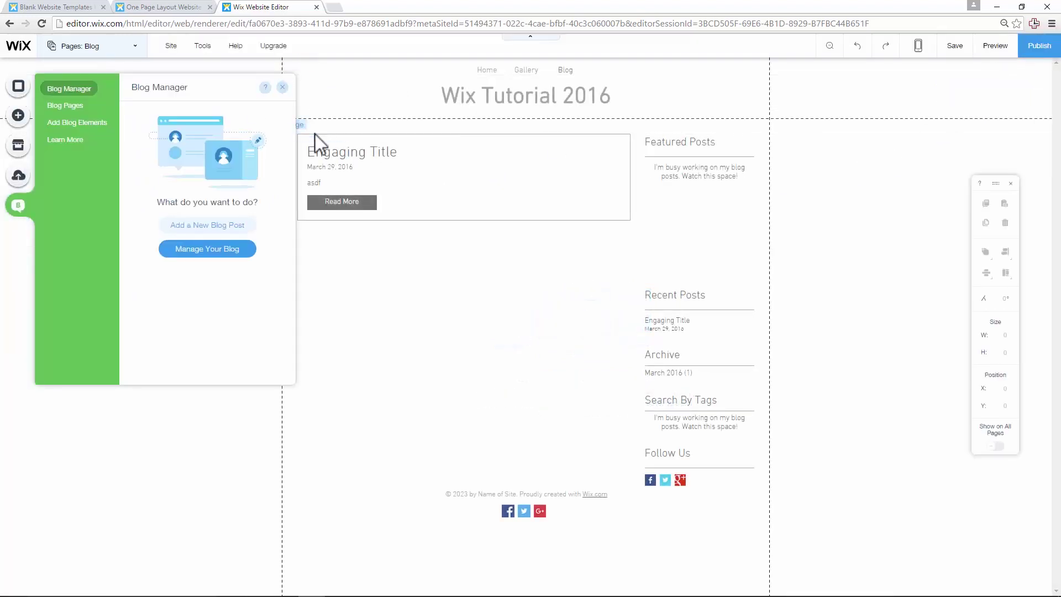
left_click(278, 88)
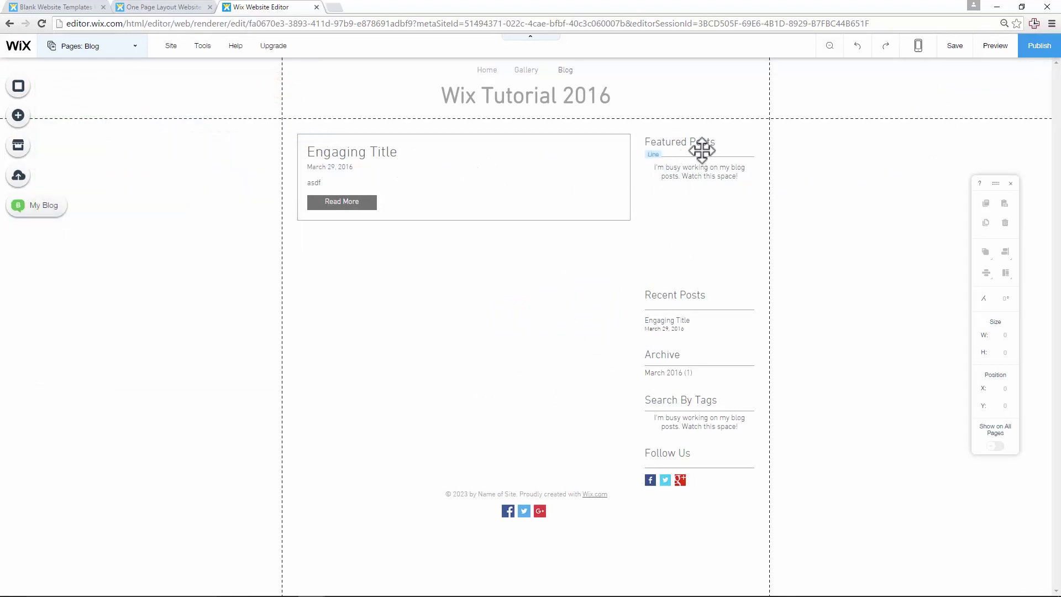
Step: Examine the blog elements that can be added, from Recent Posts down to Ticker and Posts Gallery
left_click(24, 207)
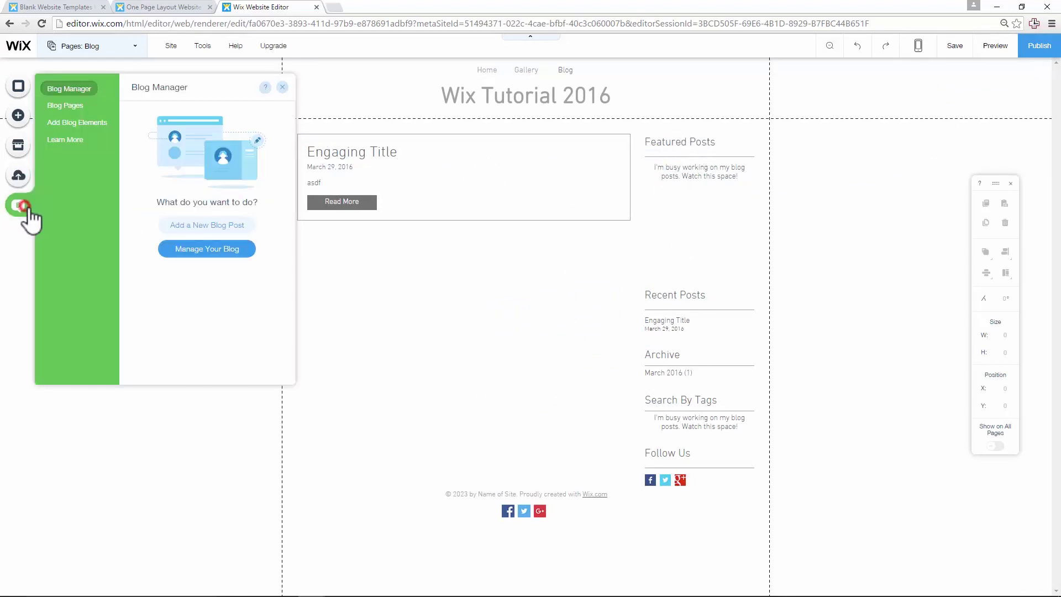
left_click(81, 123)
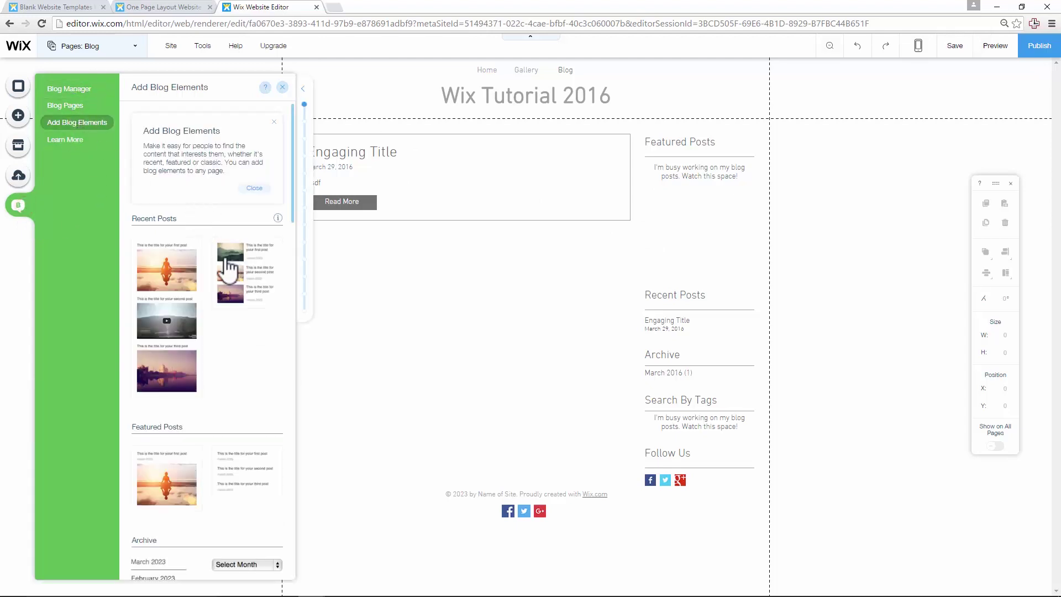
scroll(190, 354, "down", 6)
scroll(210, 408, "down", 2)
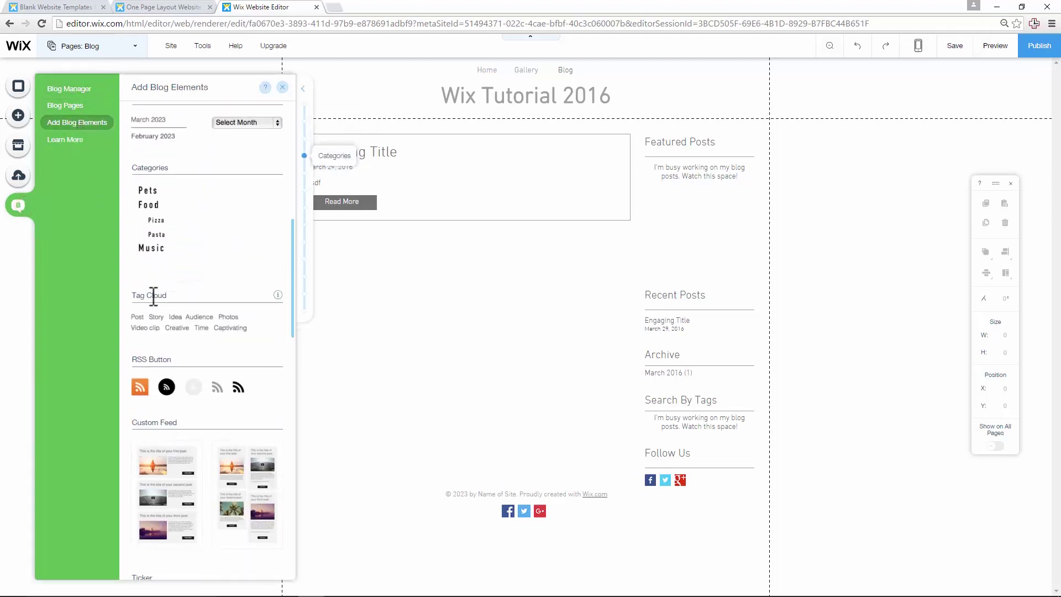
scroll(177, 408, "down", 4)
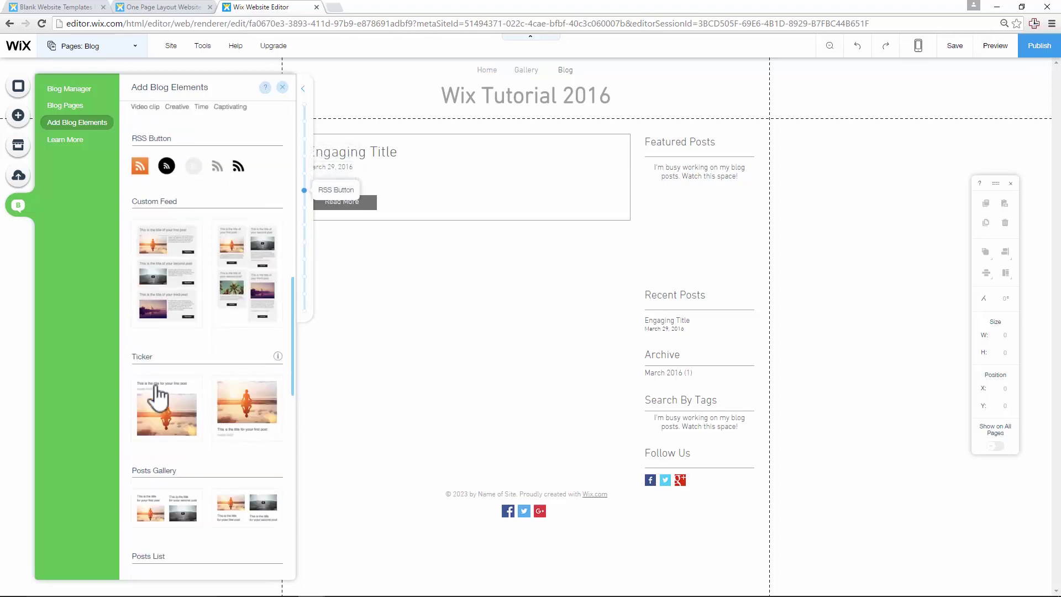
left_click(282, 87)
Step: Try deleting the ticker under the Featured Posts heading, and undo the deletion
left_click(670, 309)
left_click(637, 307)
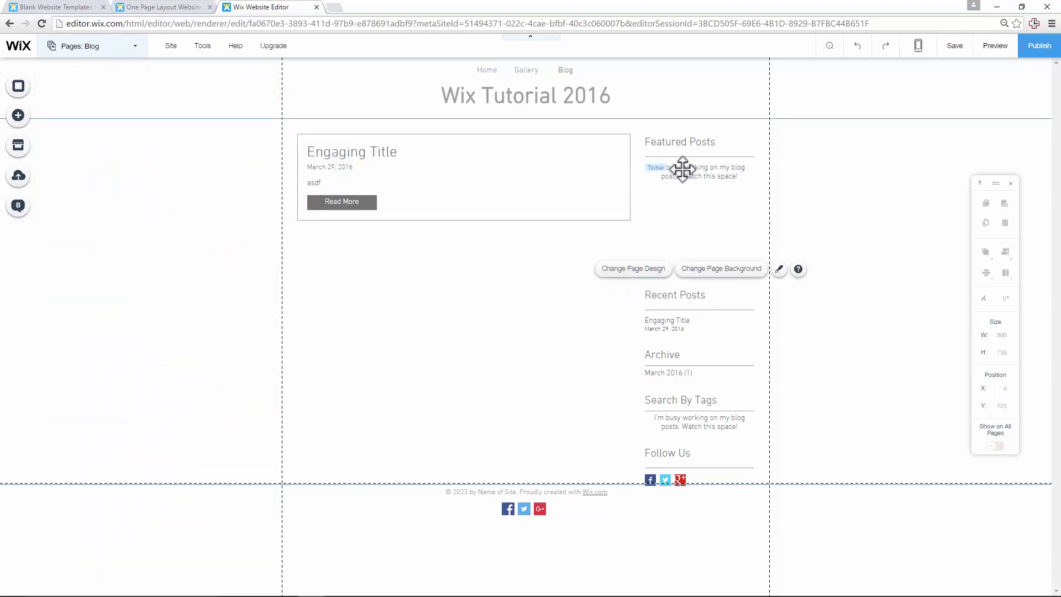
left_click(681, 169)
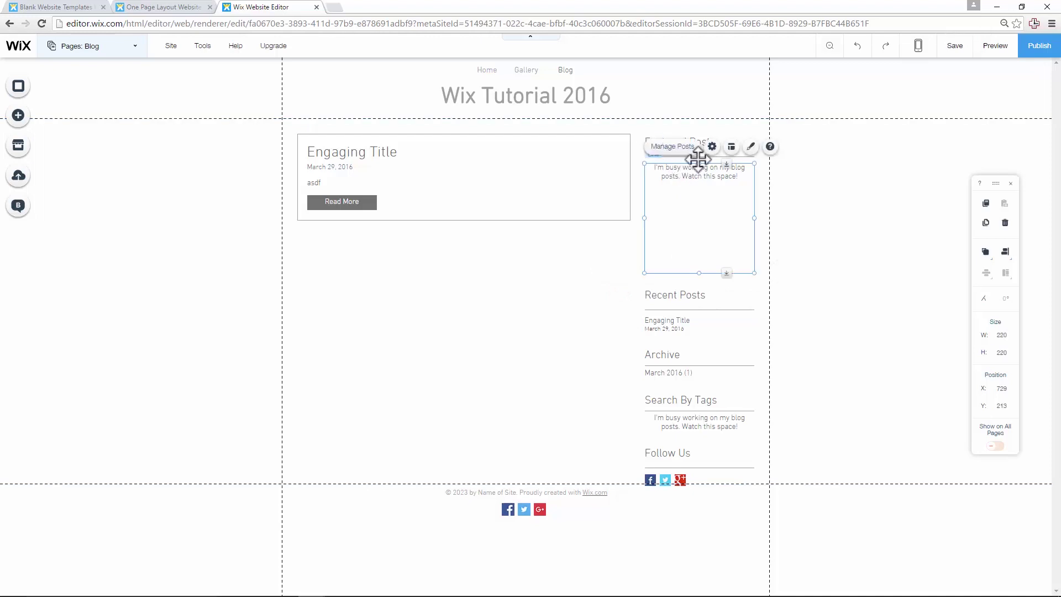
key("Delete")
left_click(857, 45)
Step: Move the Archive heading in the blog page's sidebar slightly upward
left_click(680, 296)
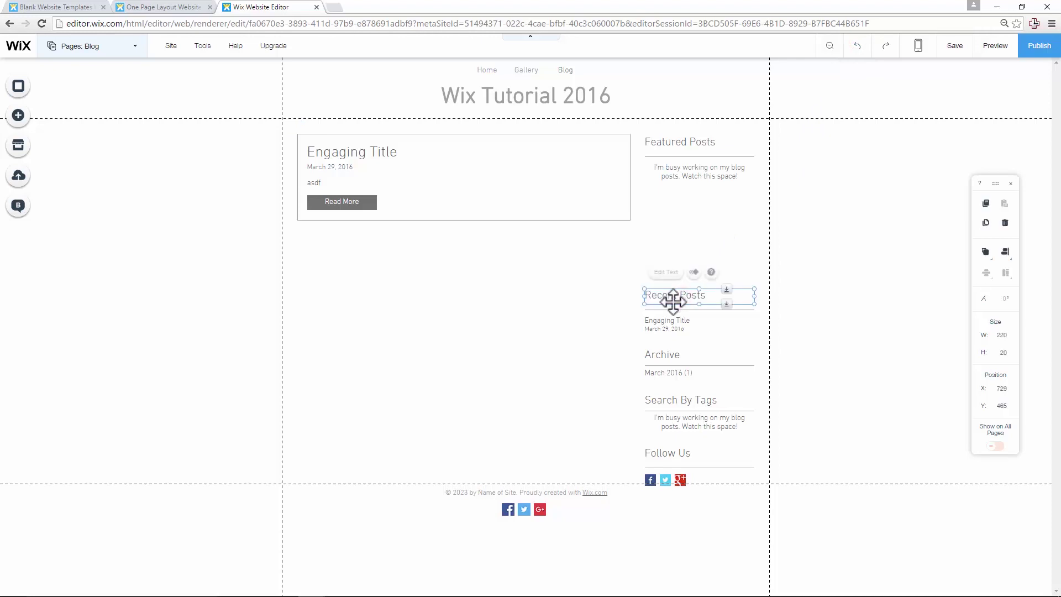
left_click(618, 279)
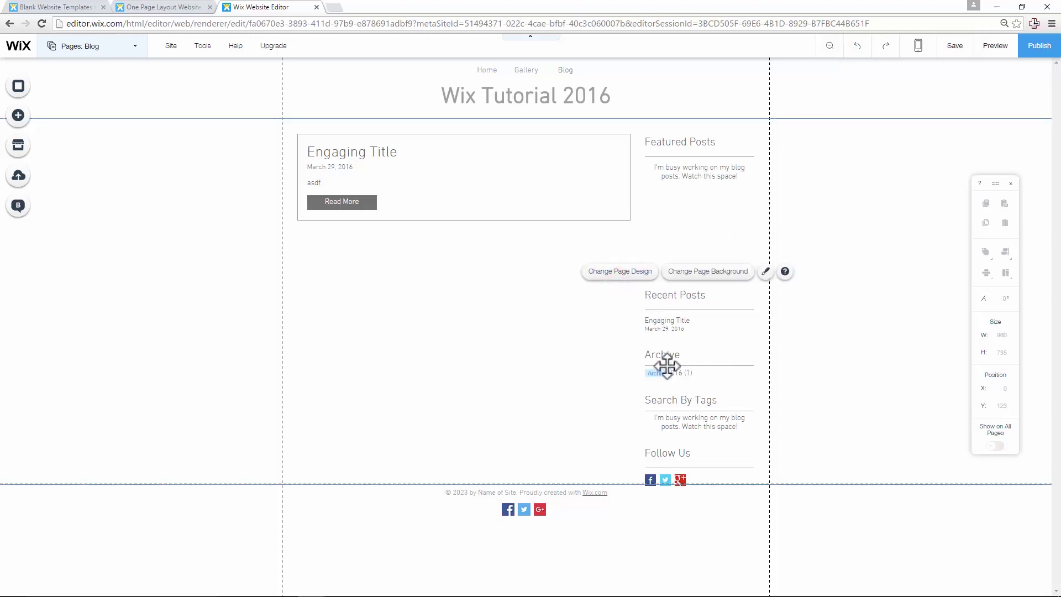
left_click(619, 340)
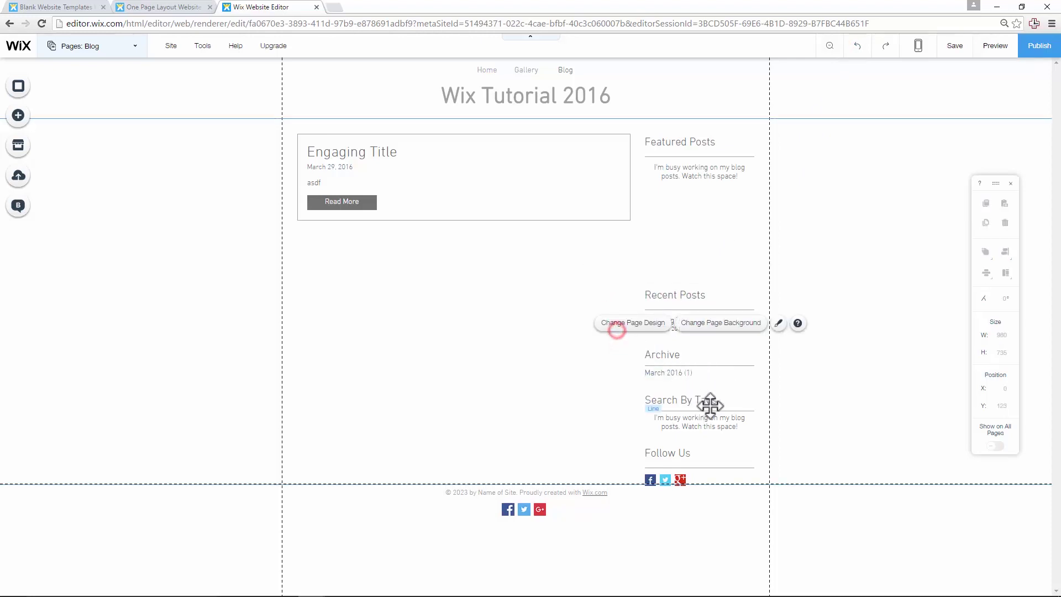
mouse_move(678, 350)
left_mouse_down()
mouse_move(611, 348)
mouse_move(485, 315)
mouse_move(477, 286)
mouse_move(651, 355)
mouse_move(683, 352)
left_mouse_up()
left_click(617, 313)
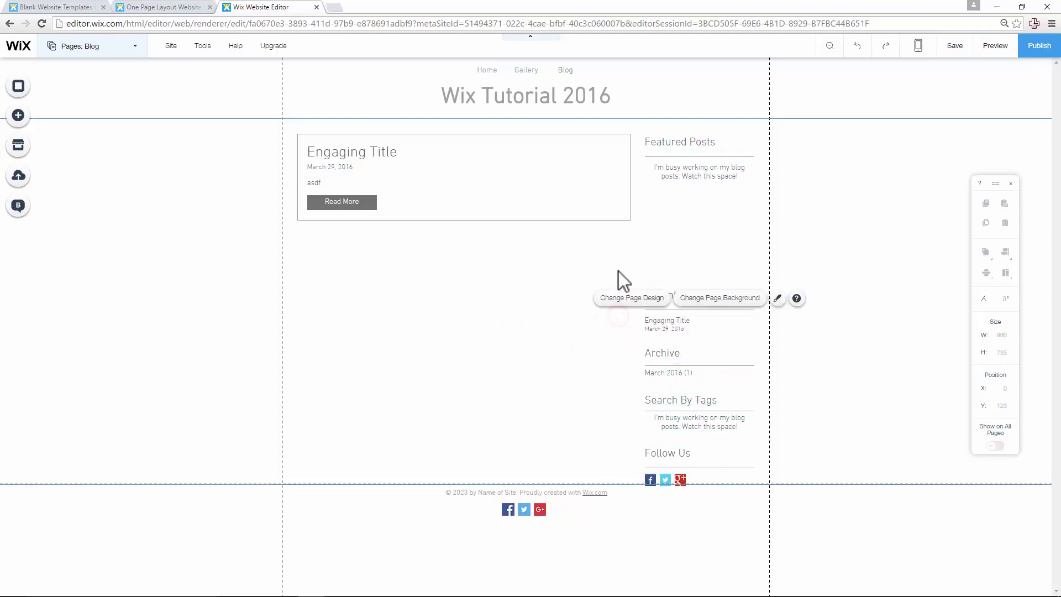
Step: Try to move all sidebar elements from Recent Posts through Follow Us down together
left_click_drag(609, 269, 756, 468)
left_click_drag(681, 276, 678, 311)
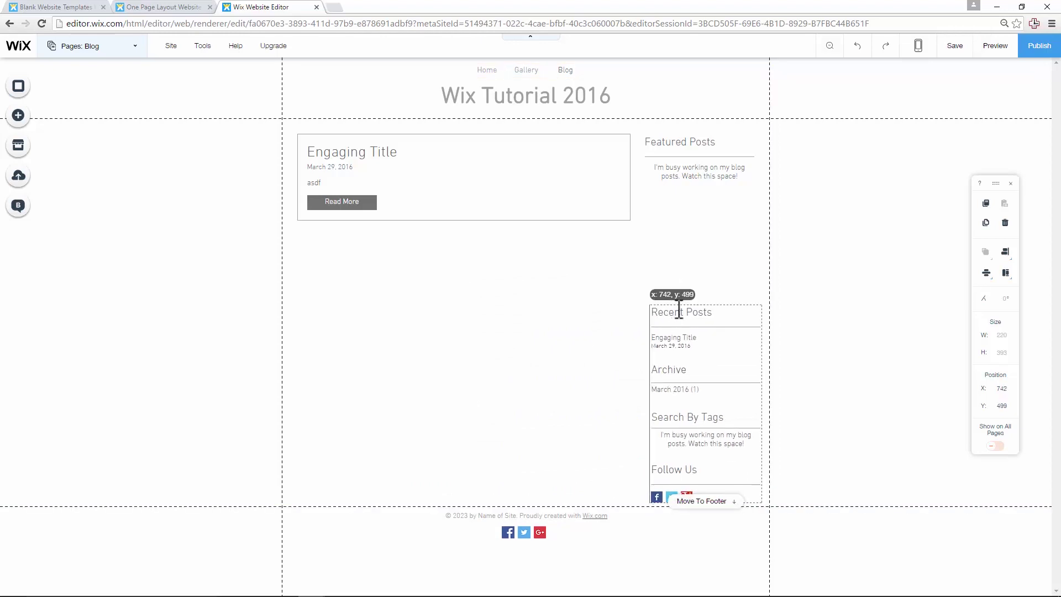
left_click(860, 55)
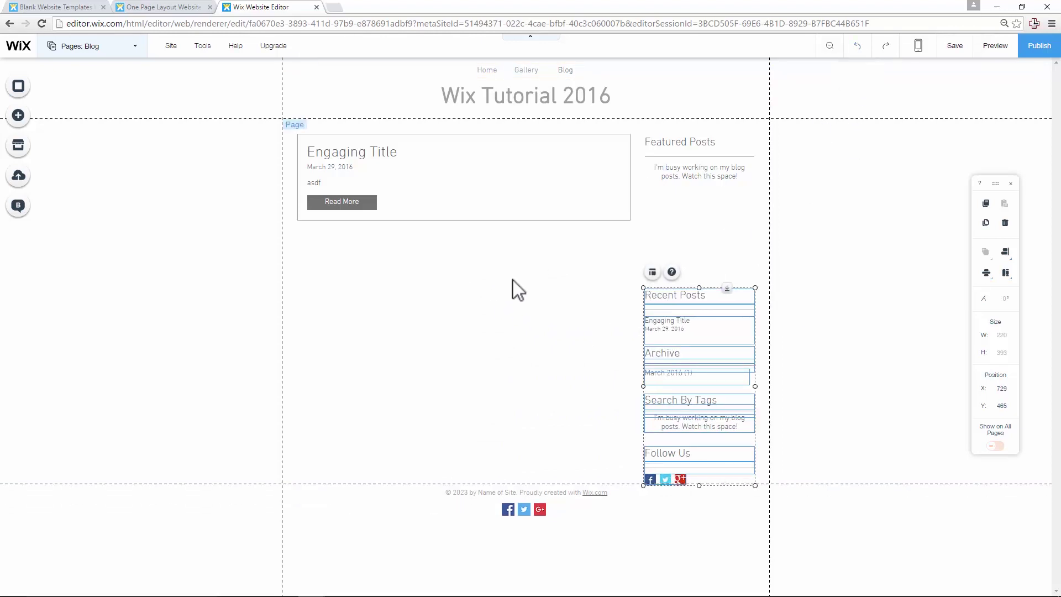
left_click(455, 280)
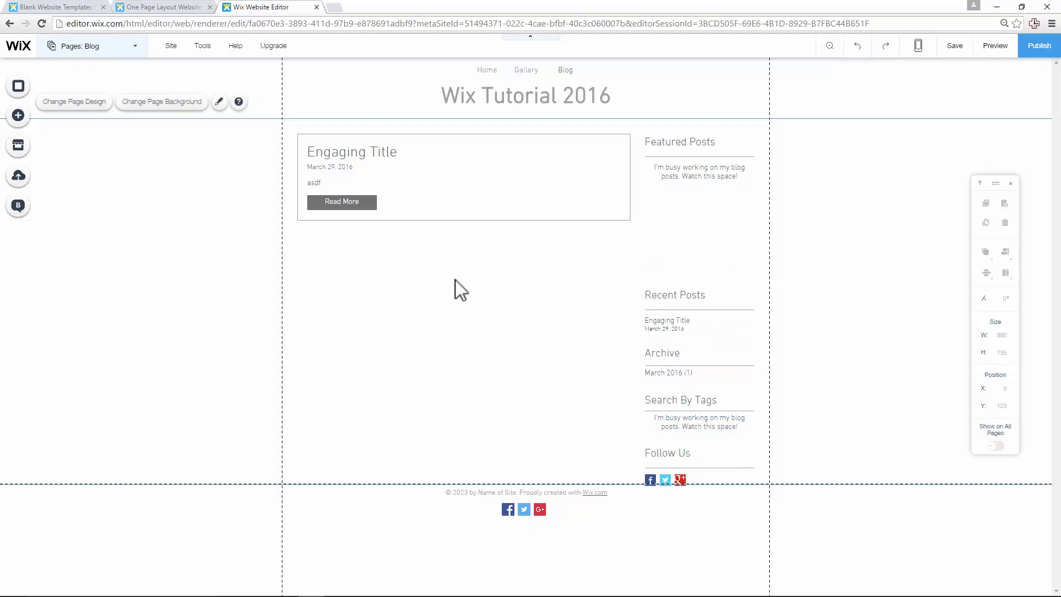
Step: Switch to the Home page and move the floating editing toolbar away from the anchor labels
left_click(131, 50)
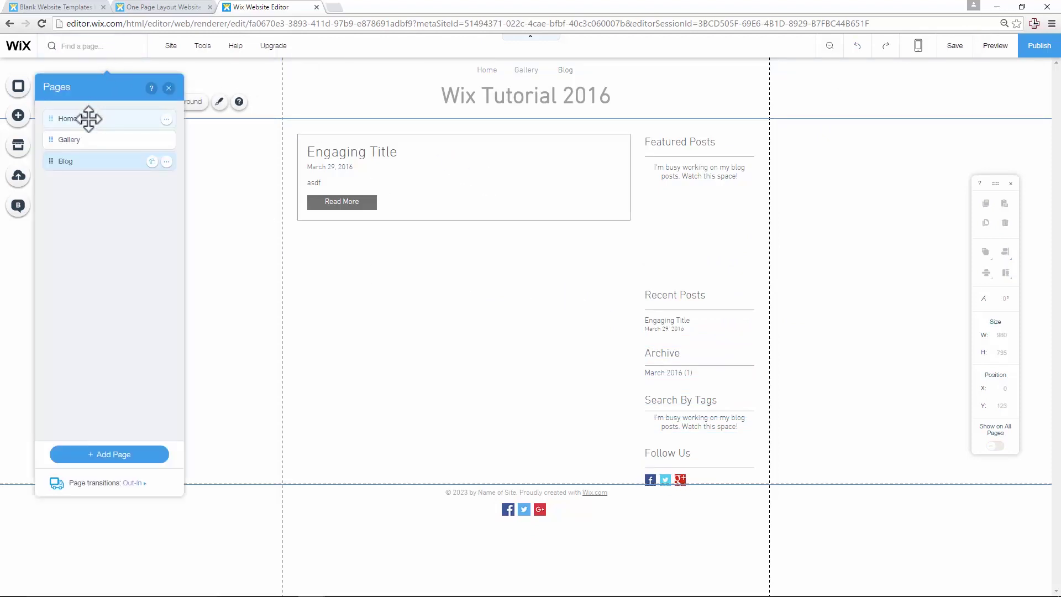
left_click(114, 119)
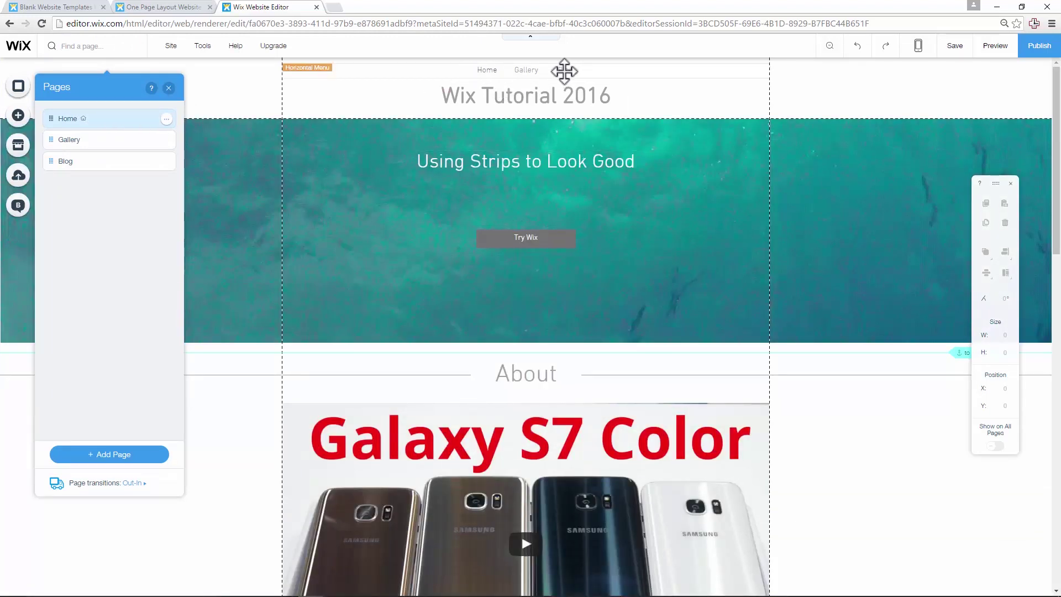
scroll(497, 163, "down", 1)
scroll(500, 149, "up", 1)
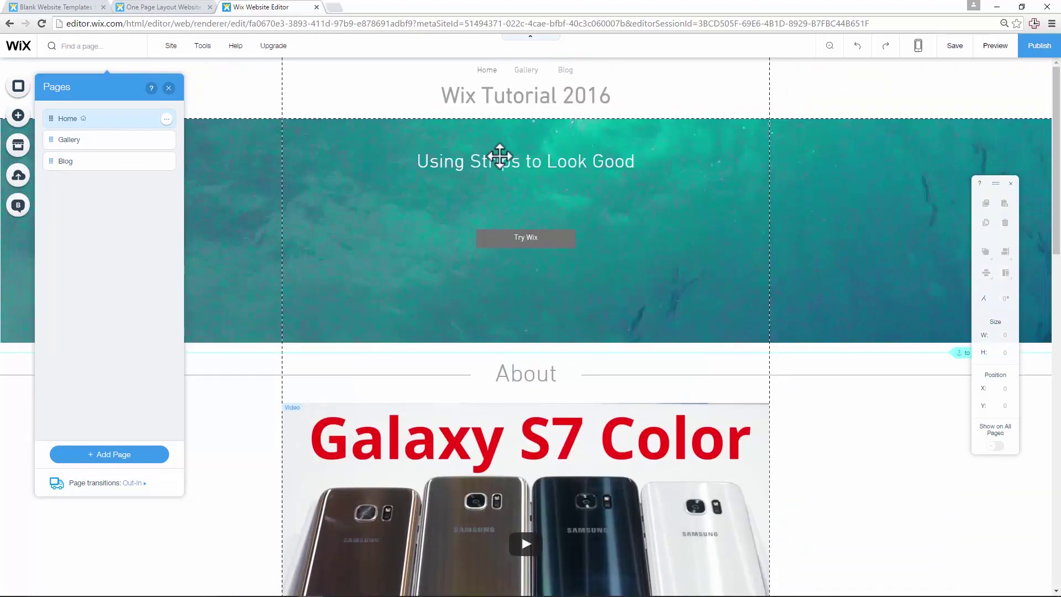
scroll(483, 180, "down", 5)
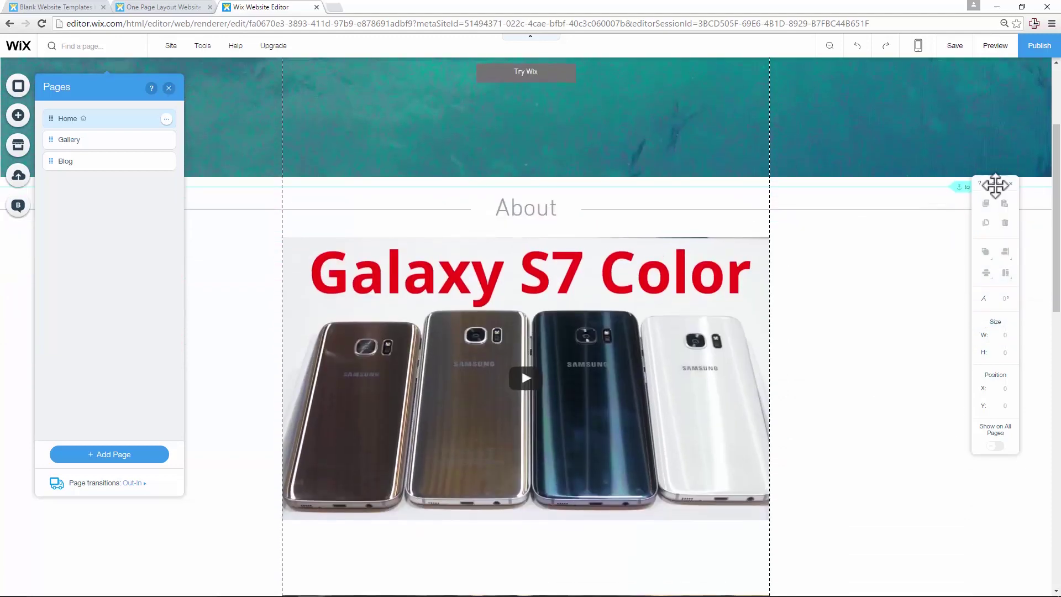
left_click_drag(994, 184, 820, 257)
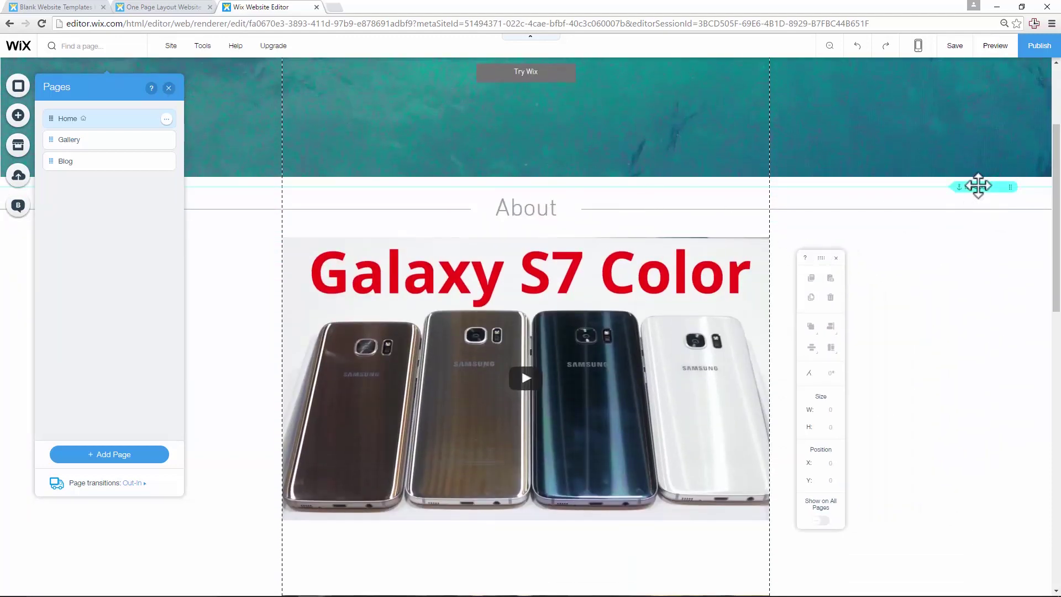
Step: Examine the anchors placed along the Home page at the About, Services and Contact sections
scroll(745, 224, "down", 5)
scroll(746, 224, "down", 5)
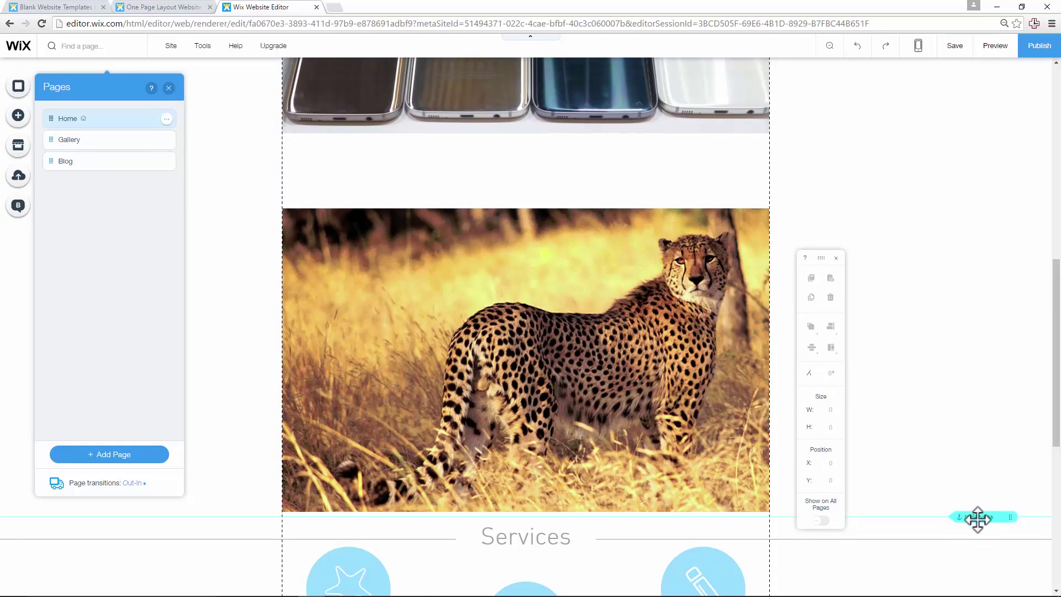
scroll(939, 331, "up", 10)
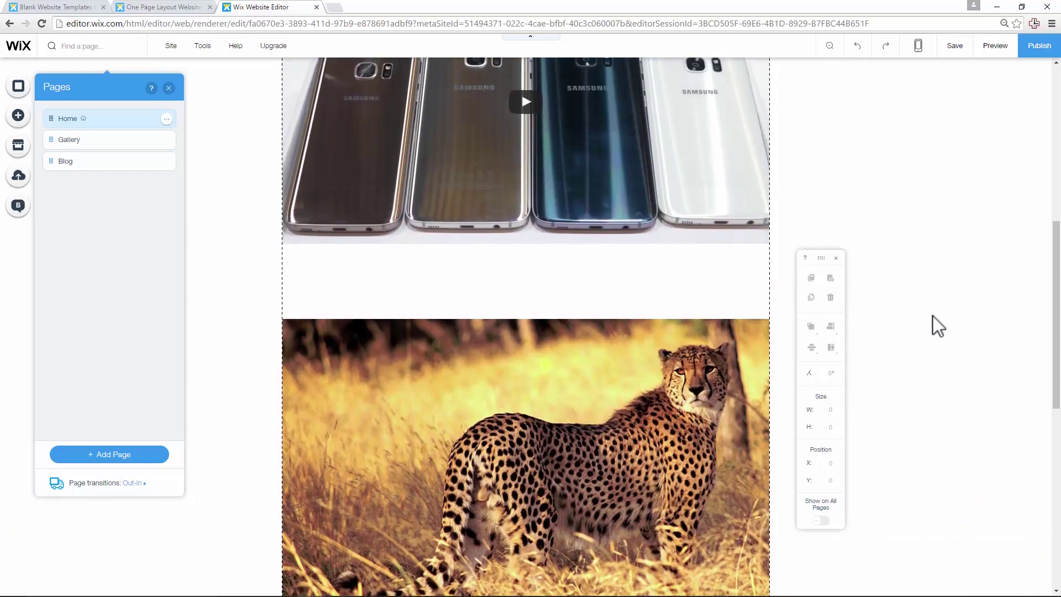
scroll(950, 293, "down", 6)
scroll(951, 277, "up", 6)
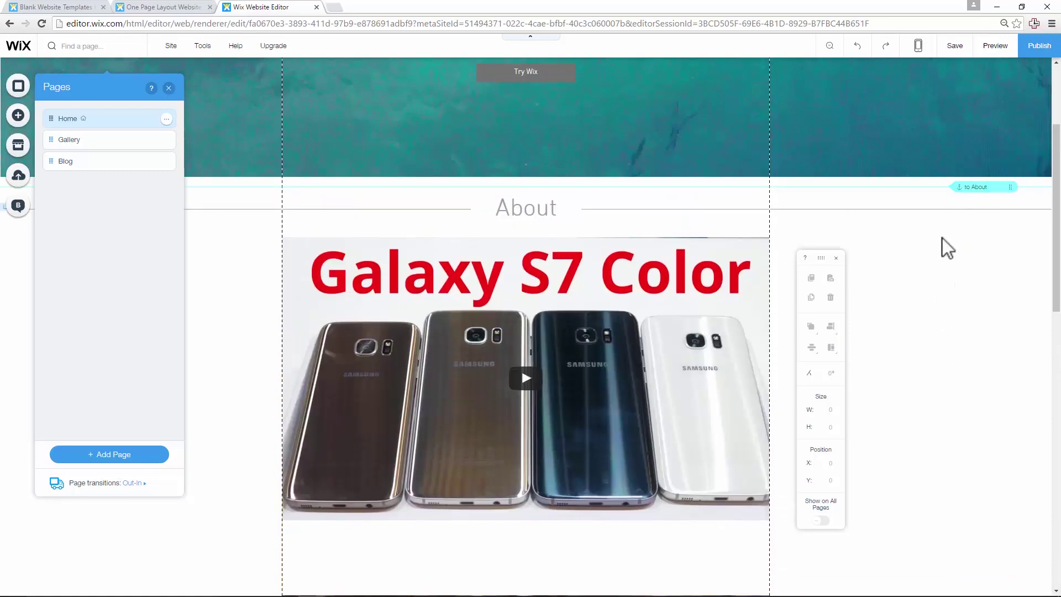
scroll(942, 298, "down", 9)
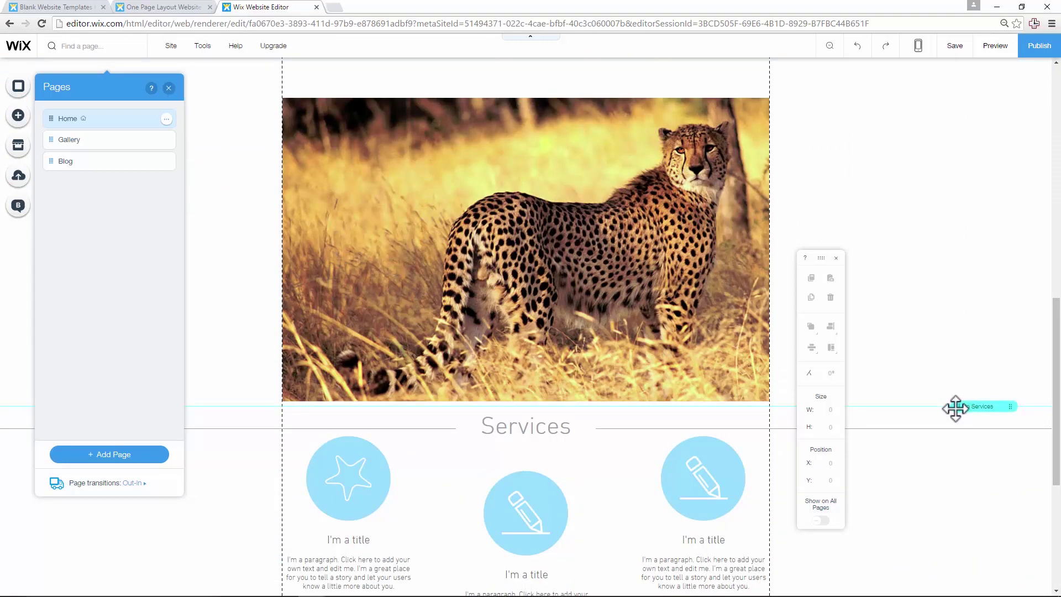
scroll(953, 408, "down", 5)
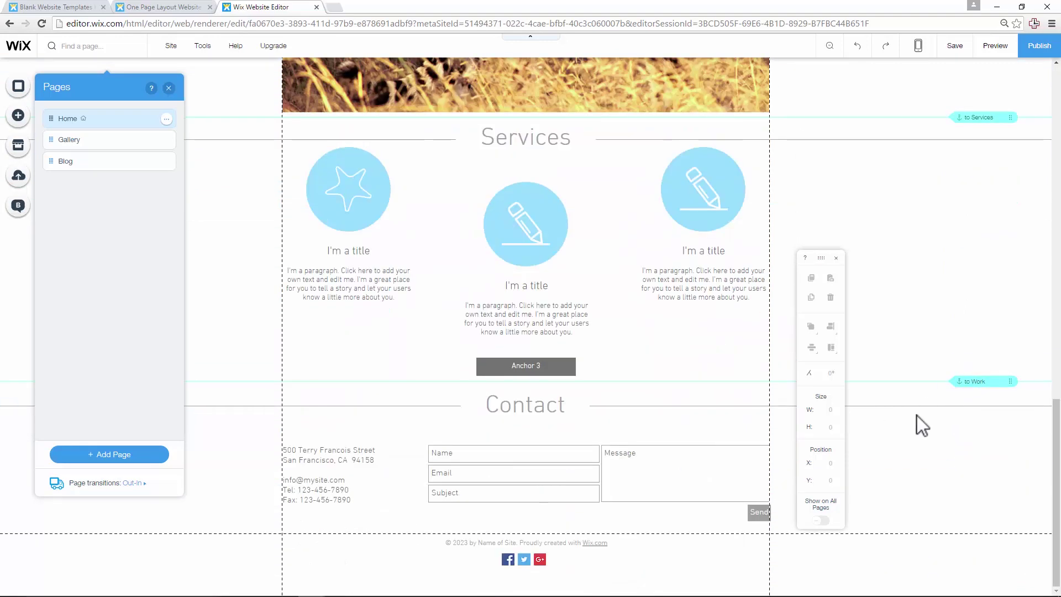
Step: Add an anchor to the Home page and place it at the Contact heading, at a Y position of about 2615
left_click_drag(823, 256, 829, 183)
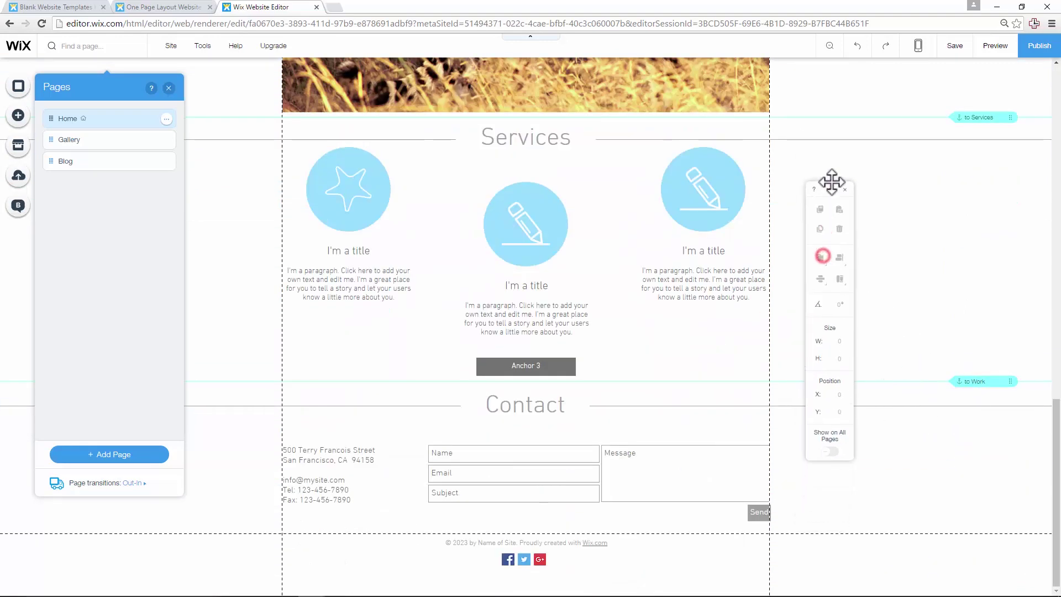
left_click(18, 115)
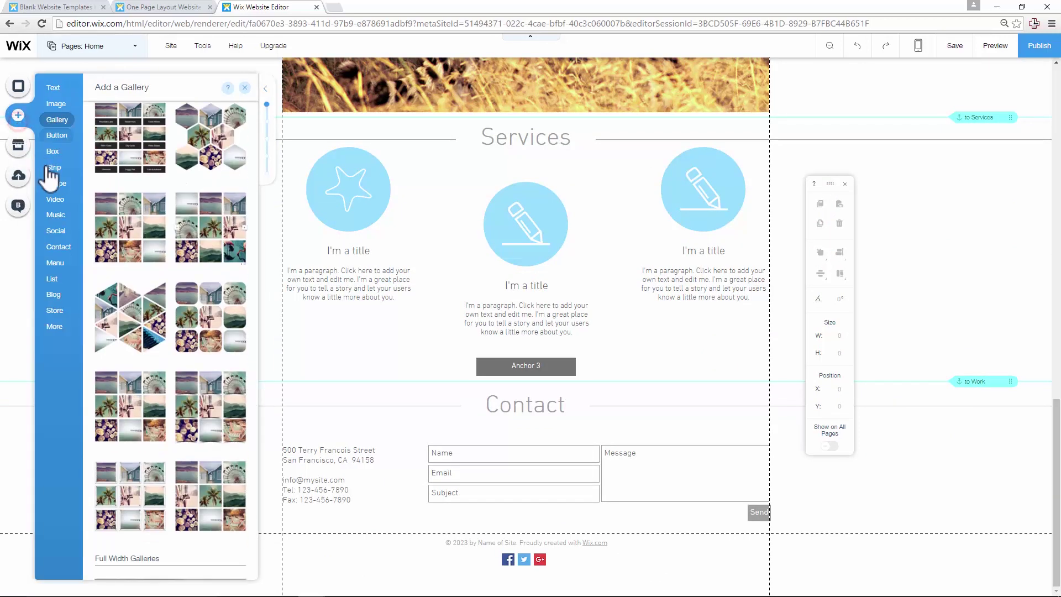
mouse_move(57, 333)
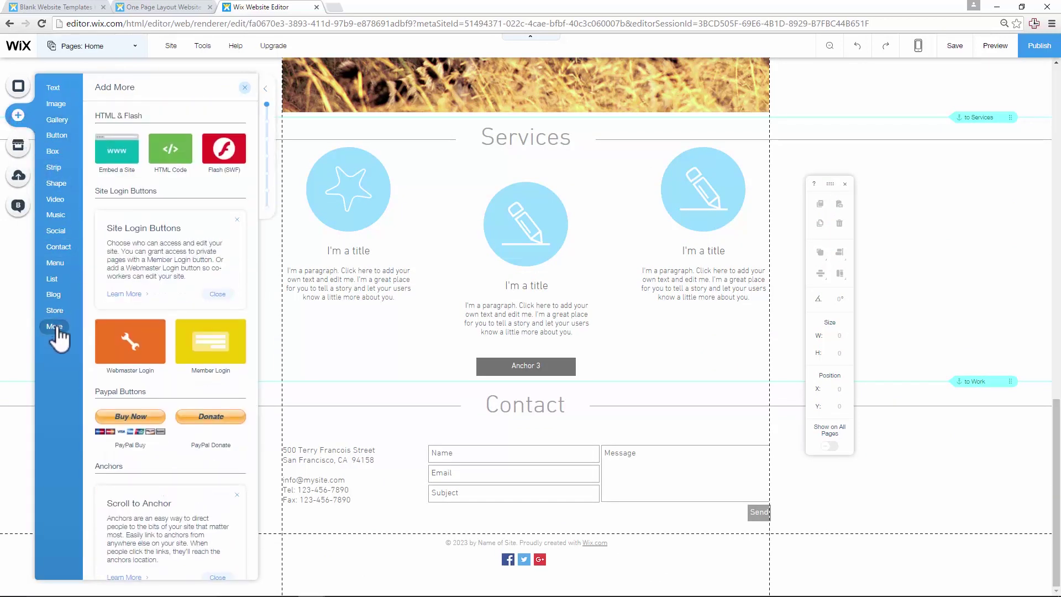
scroll(169, 326, "down", 4)
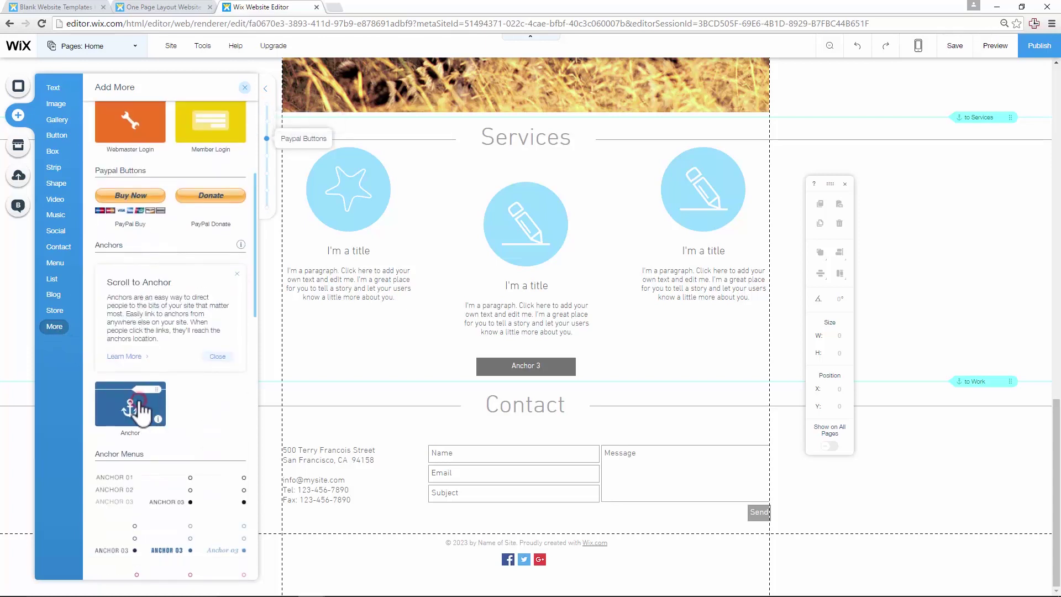
left_click(142, 412)
left_click_drag(967, 322, 978, 406)
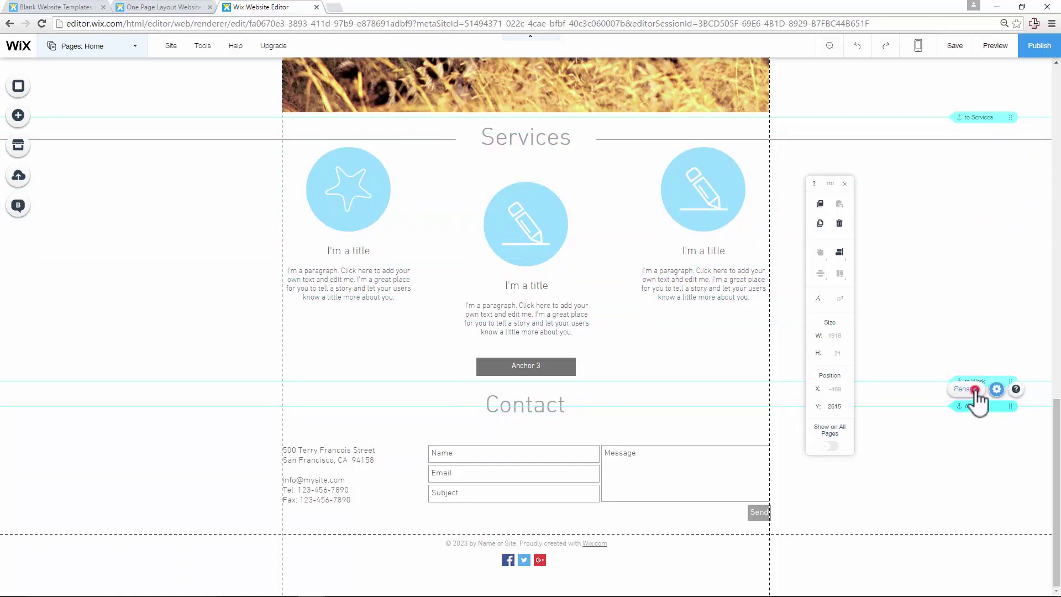
Step: Rename the new anchor as Contact and delete the "to Work" anchor just above it
left_click(973, 390)
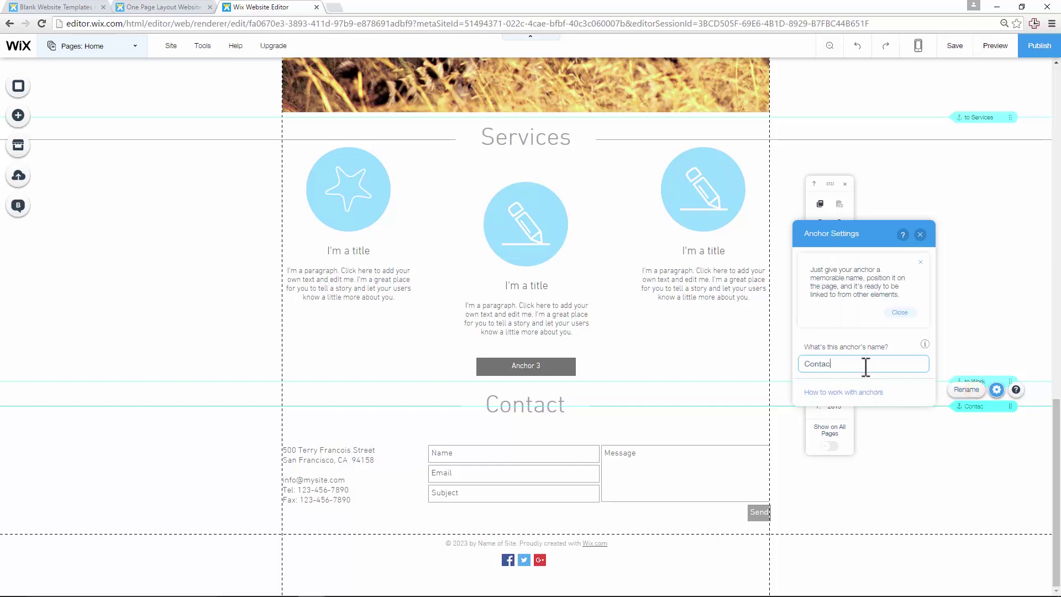
left_click(921, 234)
left_click(986, 379)
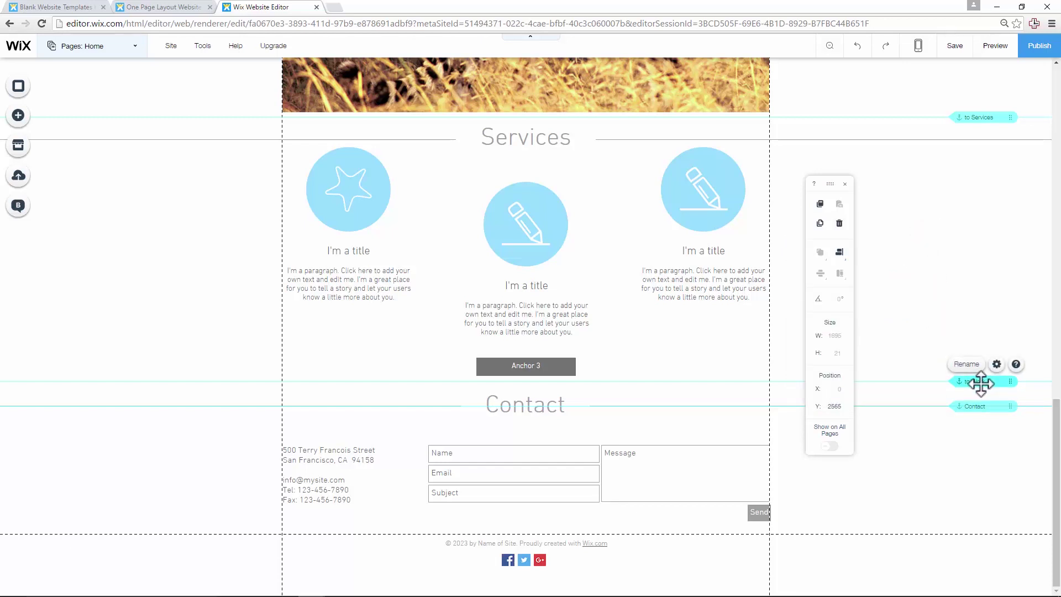
key("Delete")
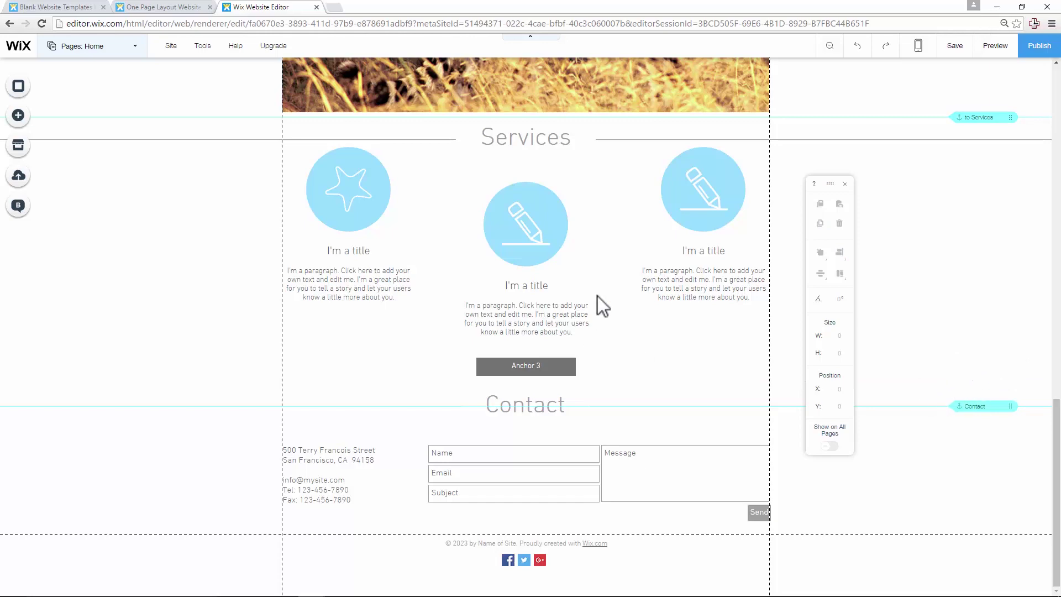
Step: Add a menu link to the "to About" anchor on the Home page and name it About
scroll(572, 312, "up", 15)
scroll(212, 115, "up", 1)
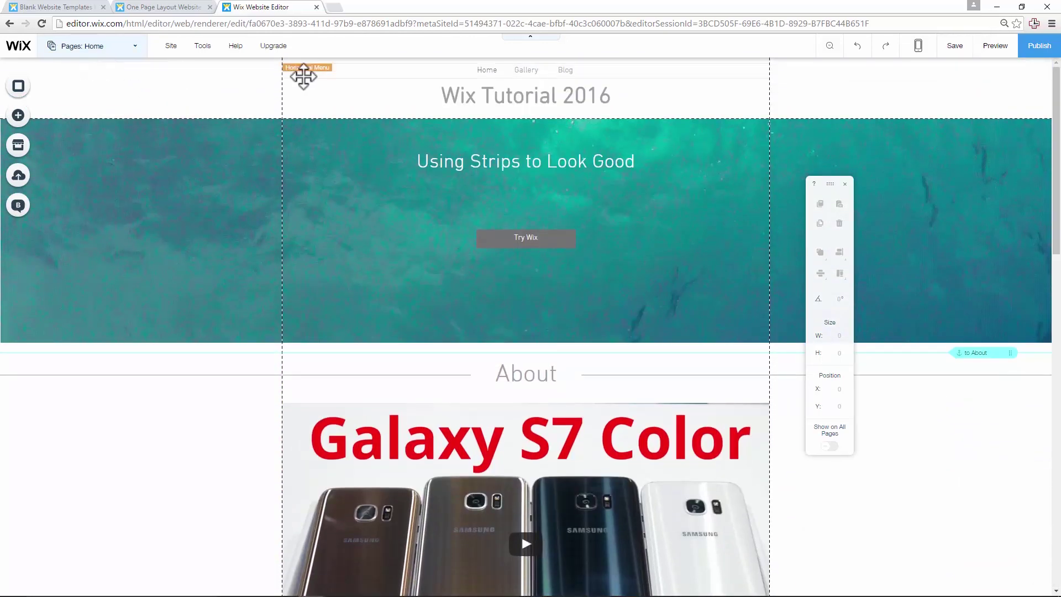
left_click(135, 51)
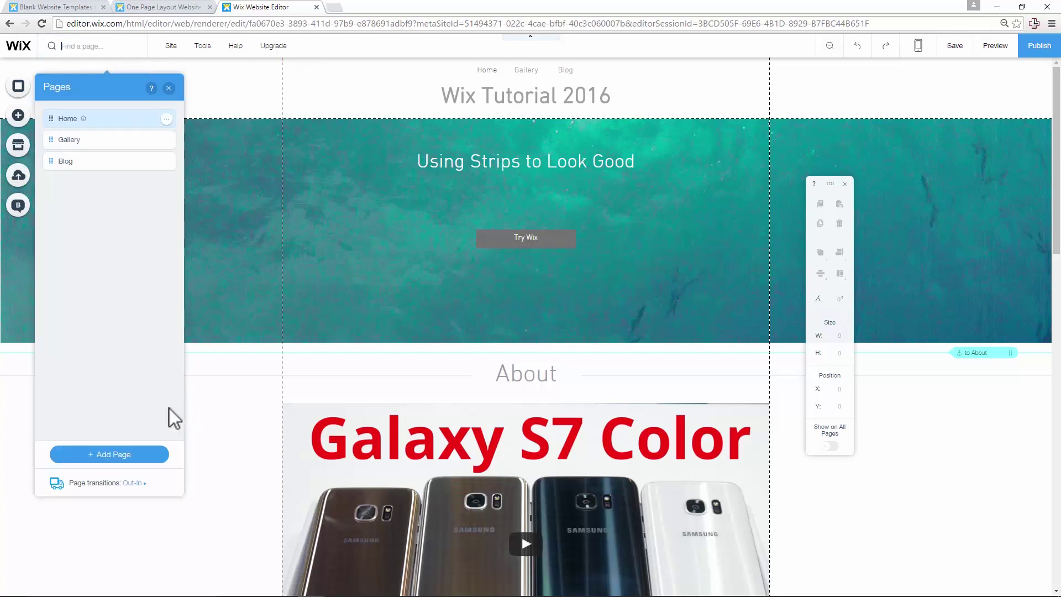
left_click(125, 456)
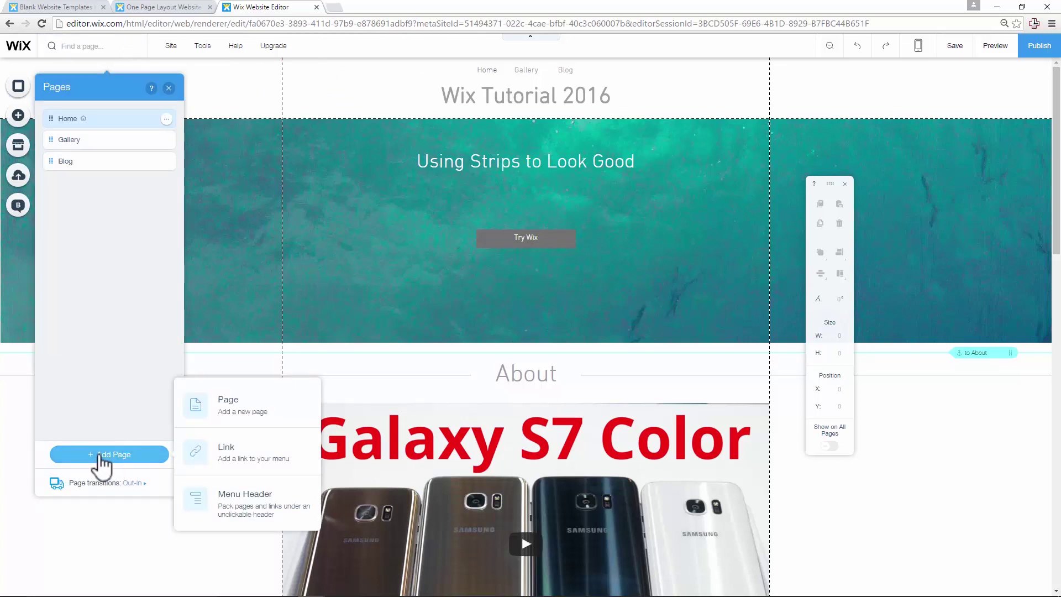
left_click(254, 470)
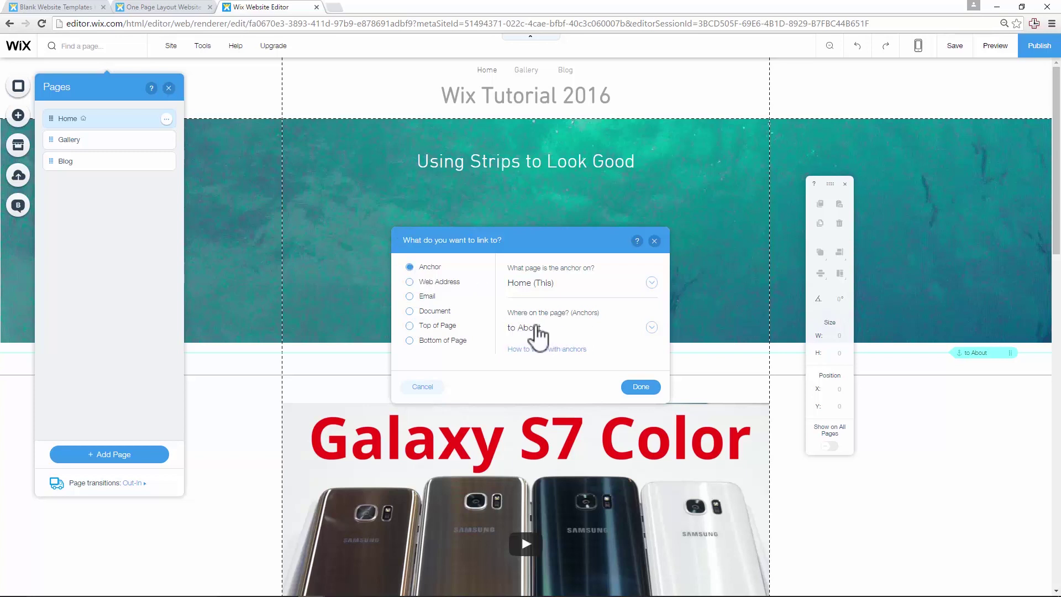
left_click(640, 386)
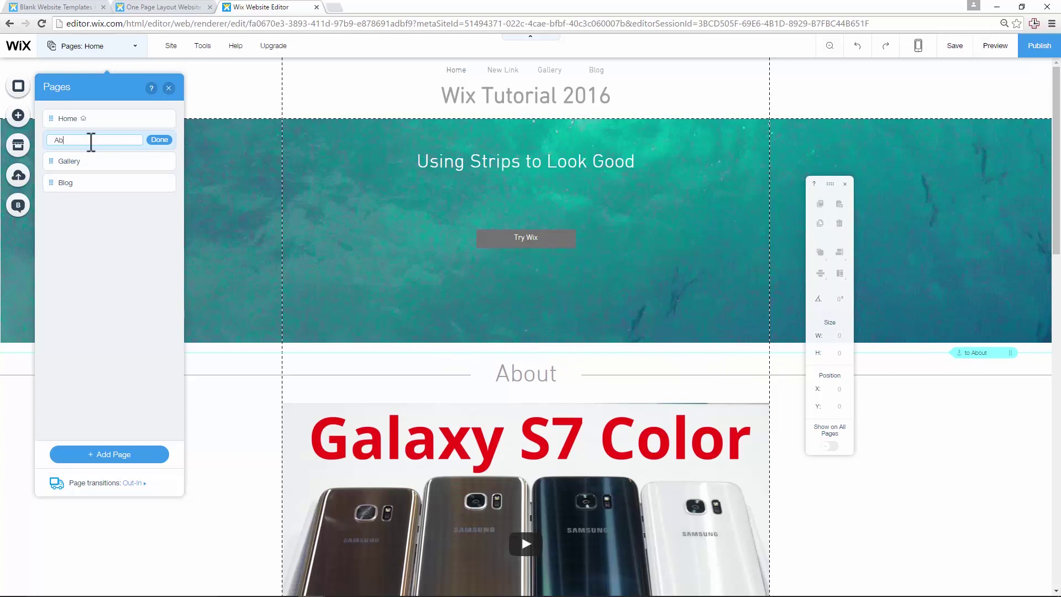
key("Return")
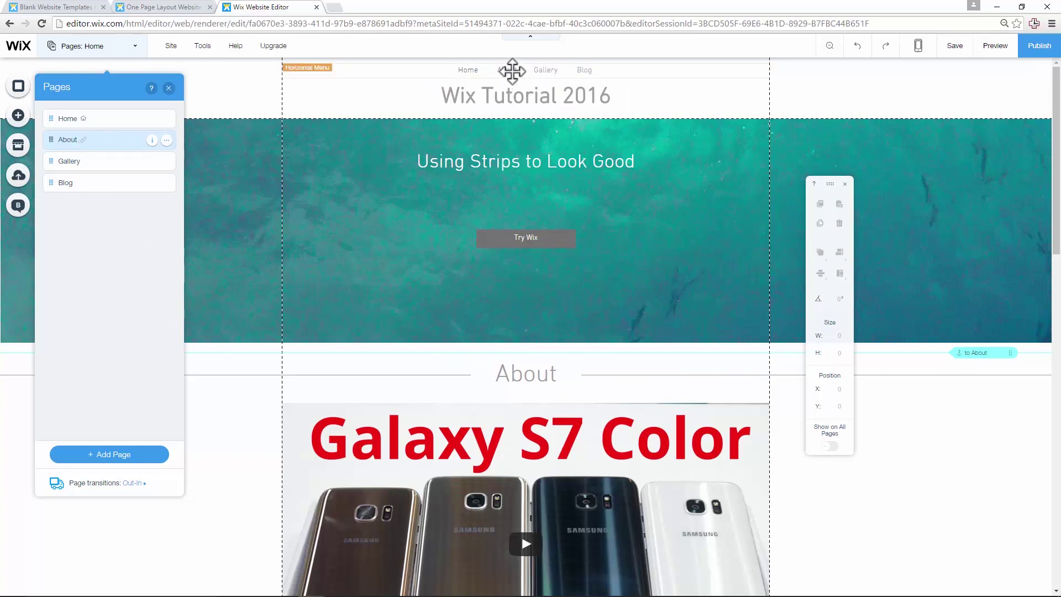
Step: Add a menu link to the "to Services" anchor on the Home page and name it Services
left_click(116, 454)
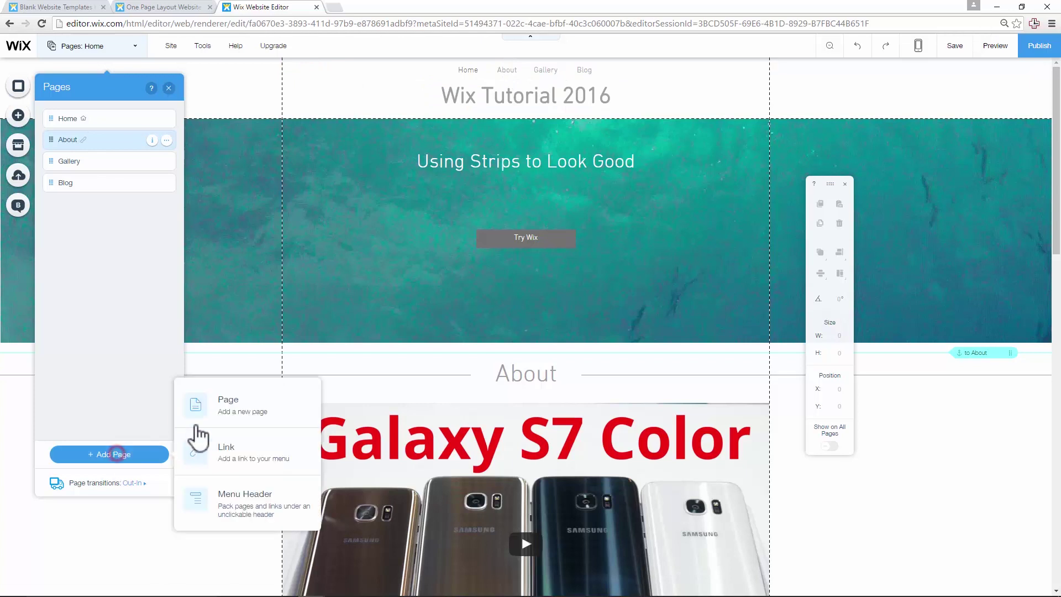
left_click(212, 448)
left_click(650, 324)
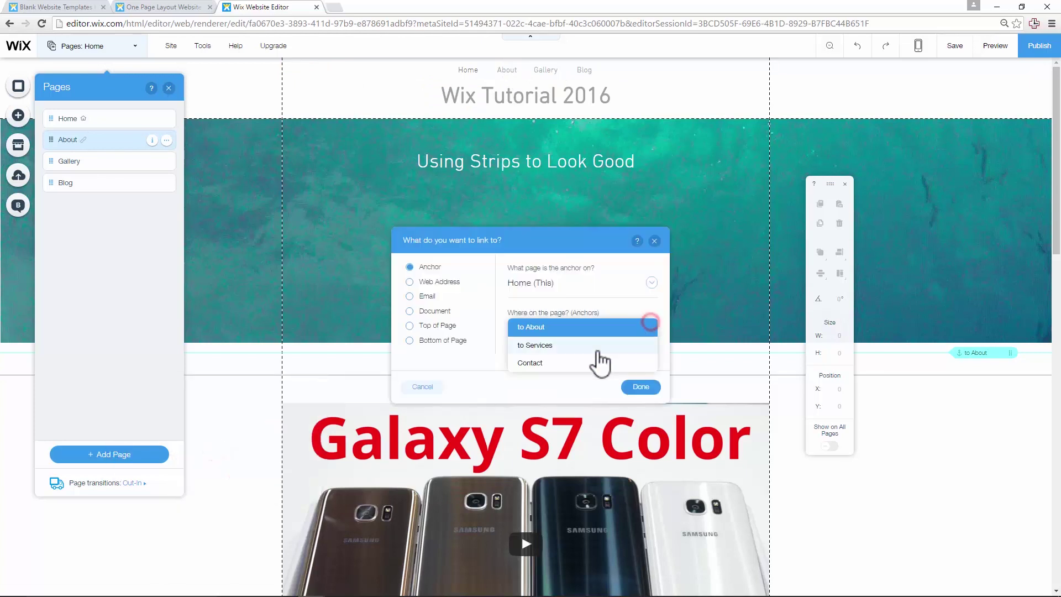
left_click(599, 349)
left_click(635, 387)
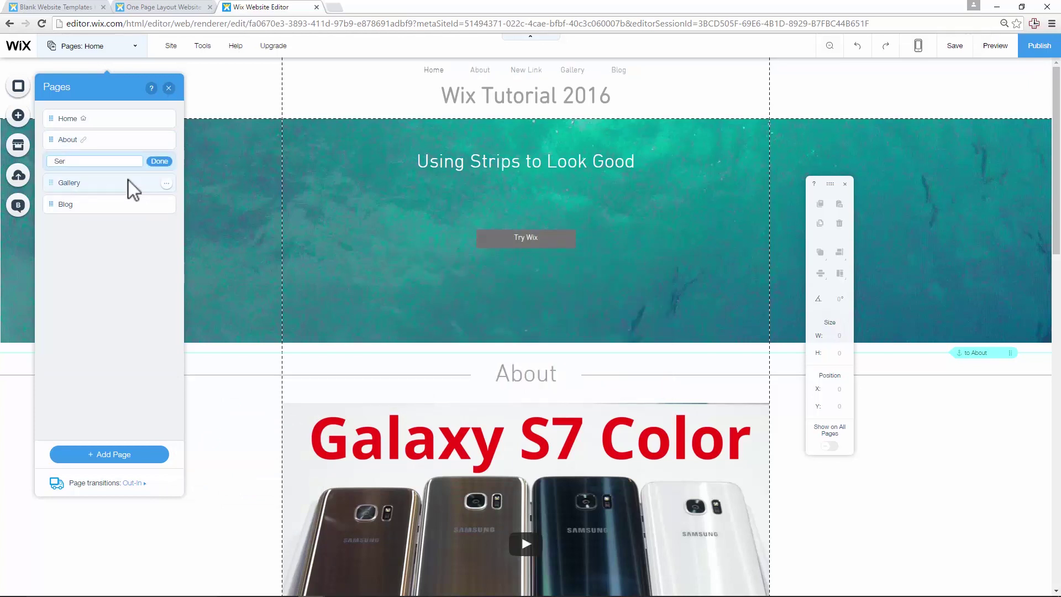
type("Services")
key("Return")
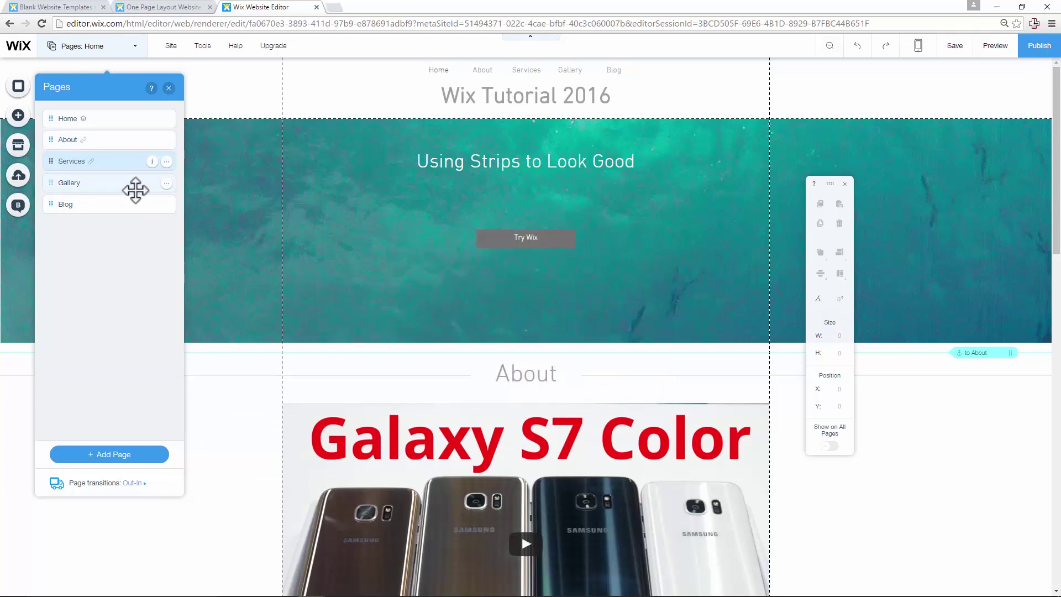
Step: Add a menu link to the Contact anchor on the Home page, name it Contact, and close the page list
left_click(106, 455)
left_click(271, 457)
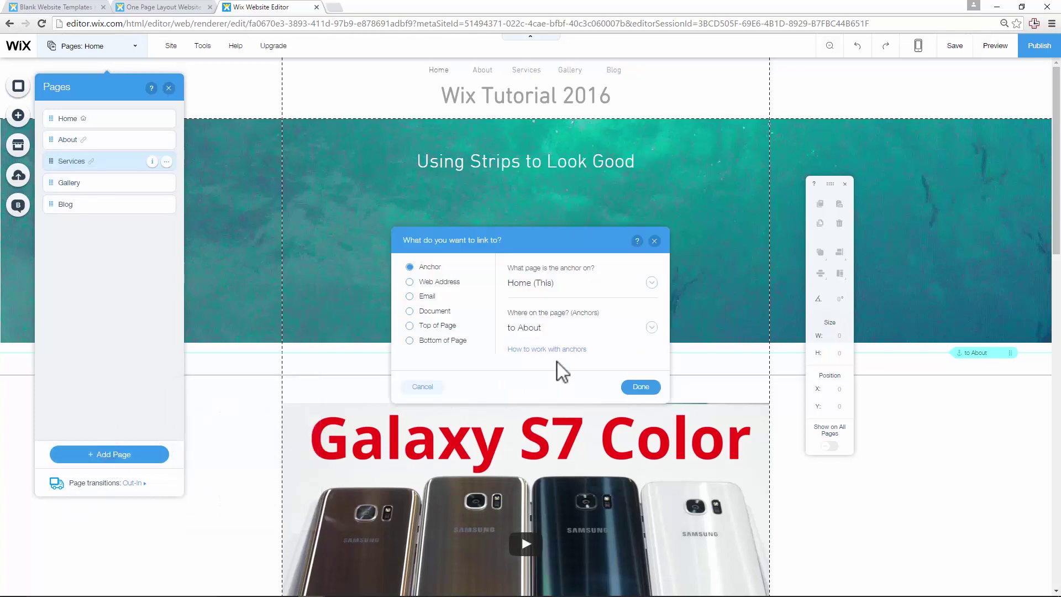
left_click(649, 327)
left_click(594, 364)
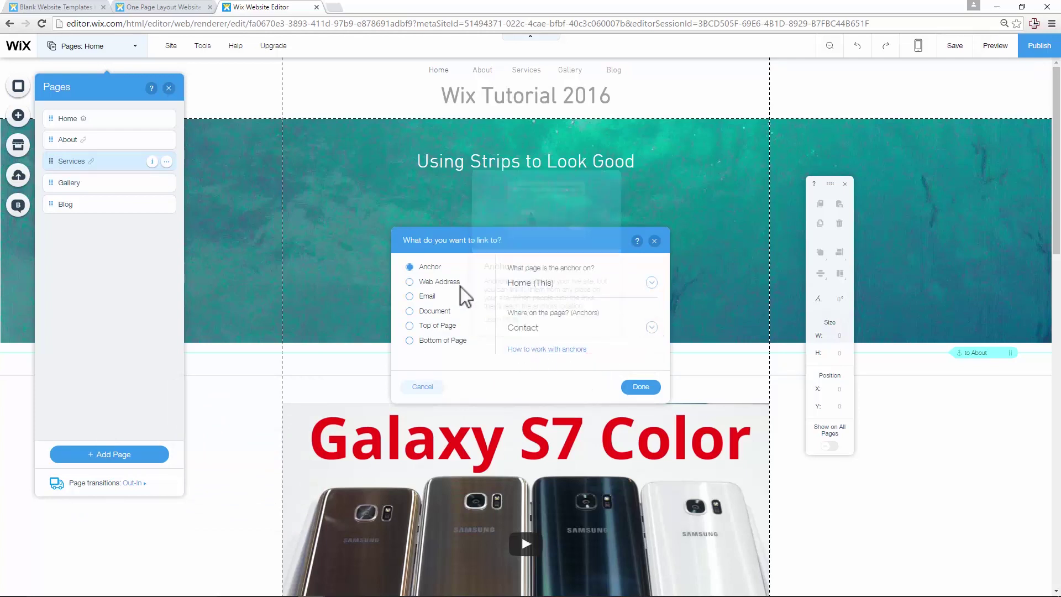
left_click(636, 387)
type("Contact")
key("Return")
left_click(168, 87)
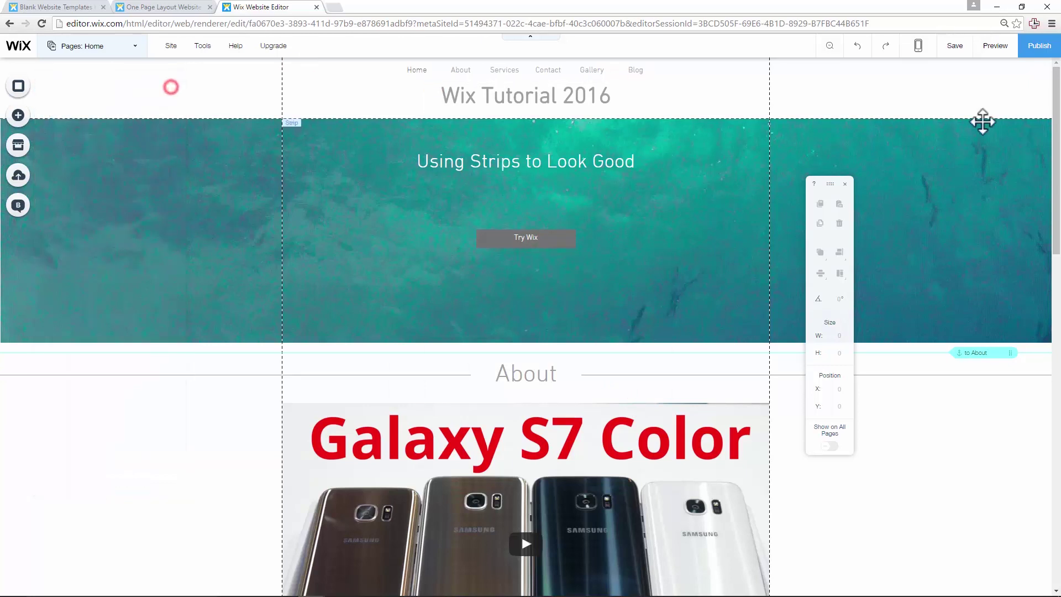
Step: Preview the site, test the About, Services and Contact menu links, and return to the editor
left_click(994, 48)
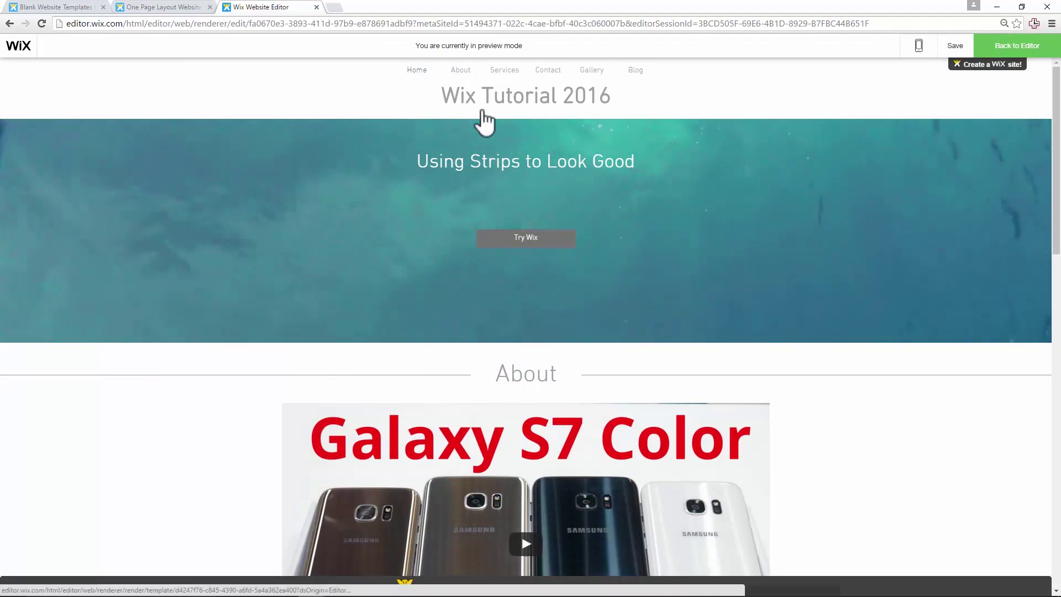
left_click(457, 81)
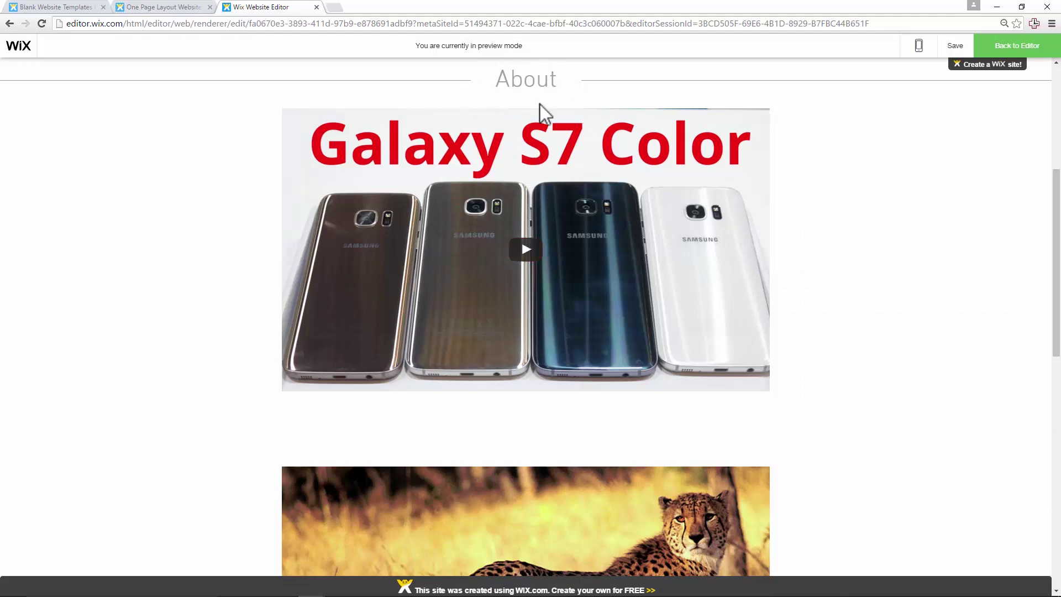
scroll(489, 110, "up", 5)
left_click(502, 73)
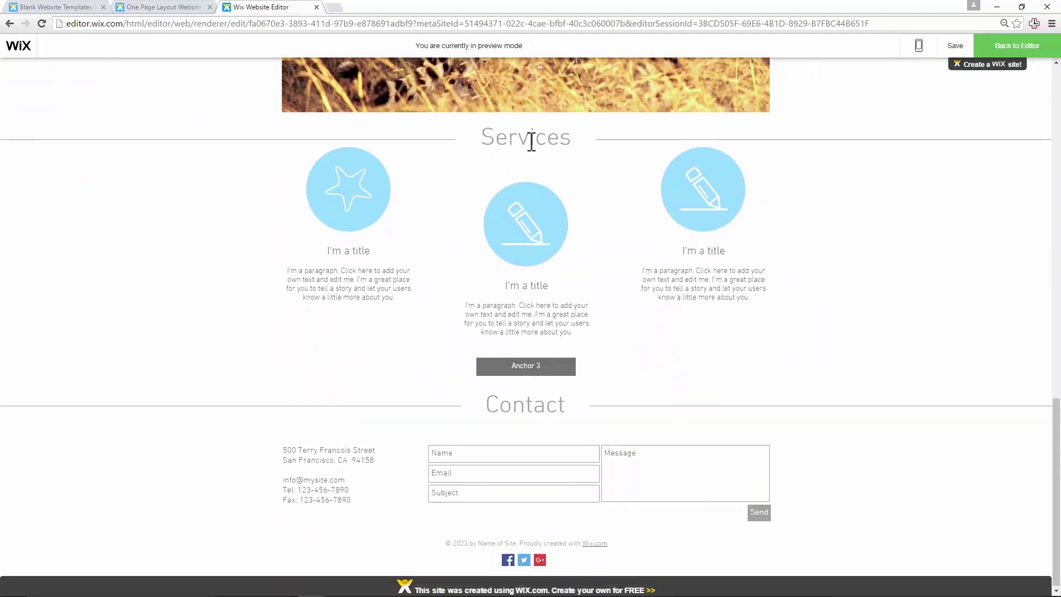
scroll(525, 145, "up", 15)
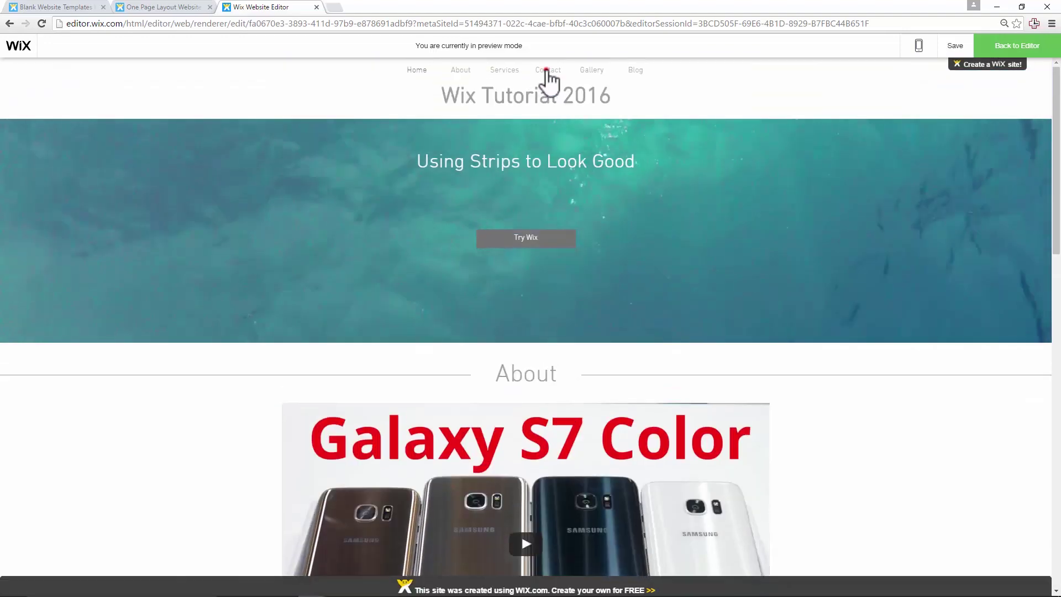
left_click(546, 70)
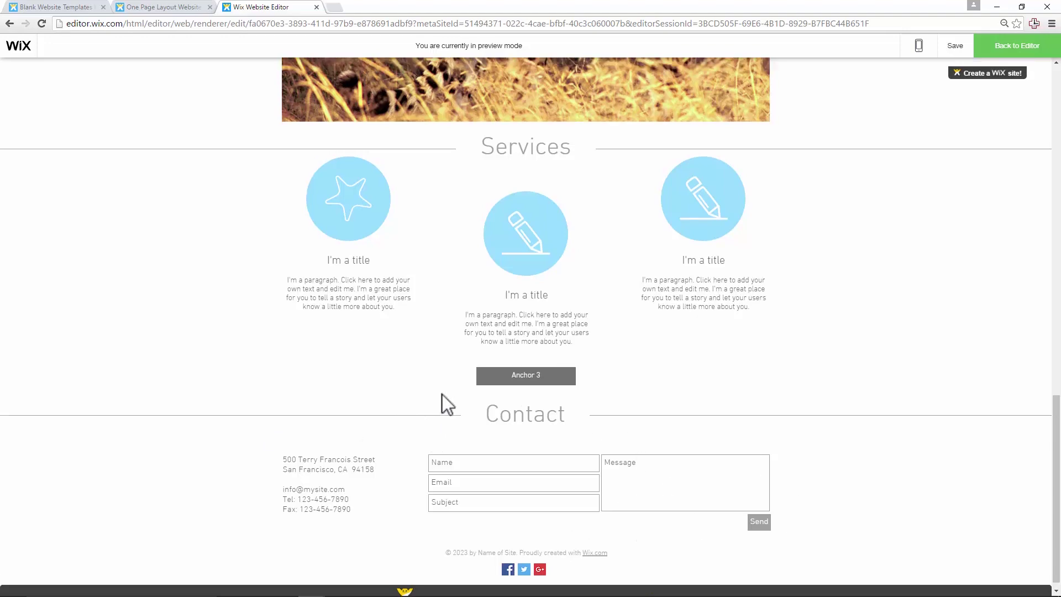
scroll(442, 394, "up", 15)
left_click(1017, 47)
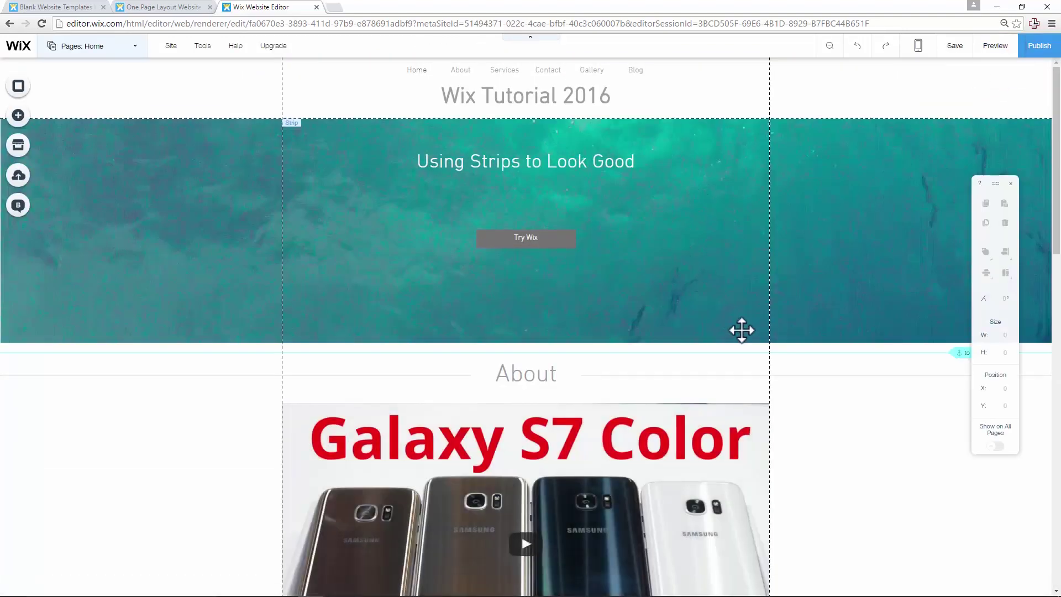
Step: Preview the site again to check how the header menu behaves after following the Services link, then return to editing
scroll(668, 339, "down", 3)
scroll(692, 344, "up", 3)
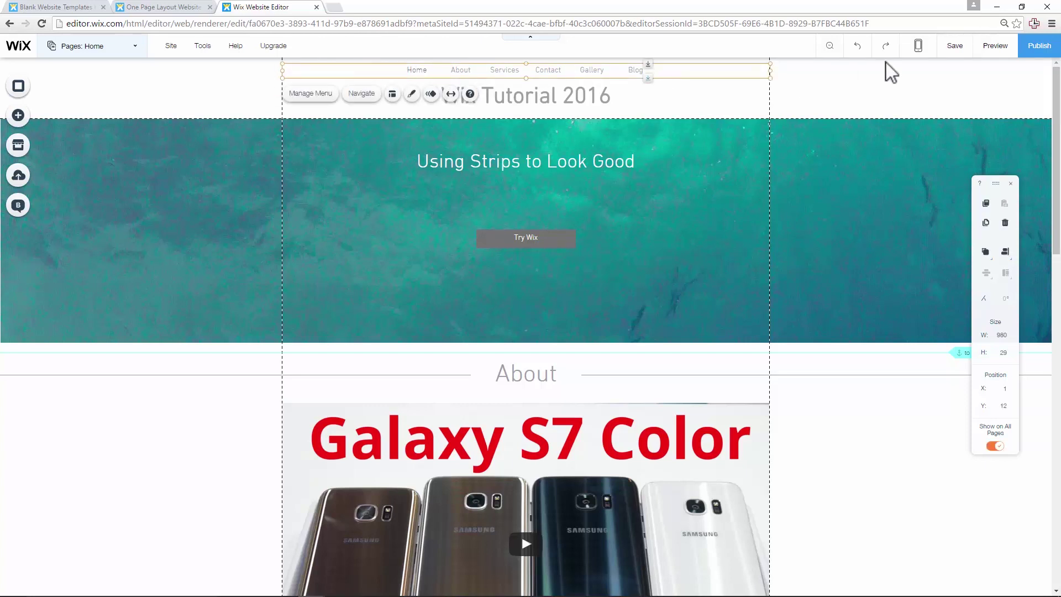
left_click(990, 48)
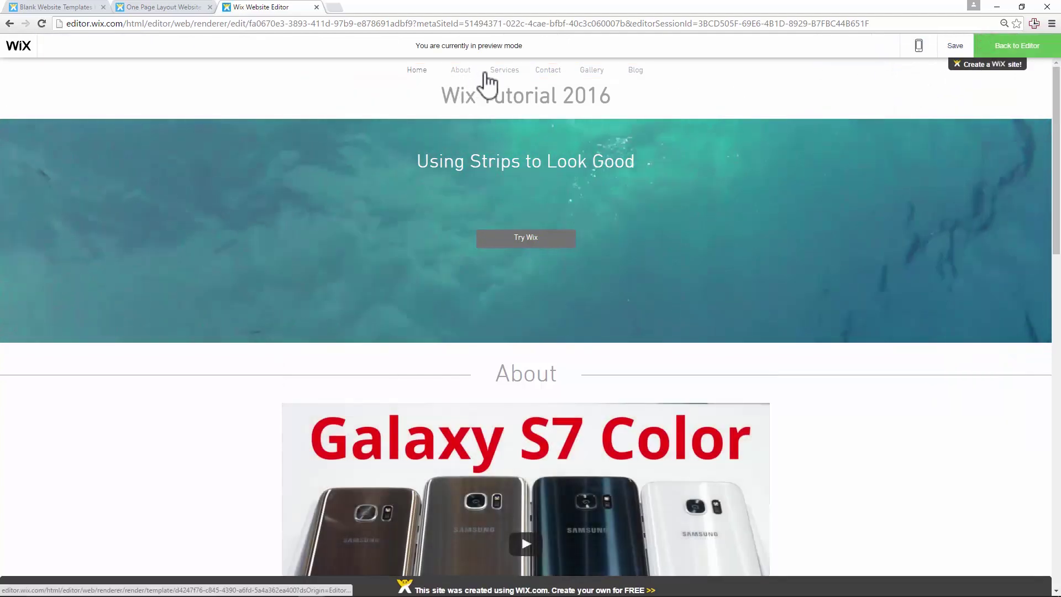
left_click(501, 72)
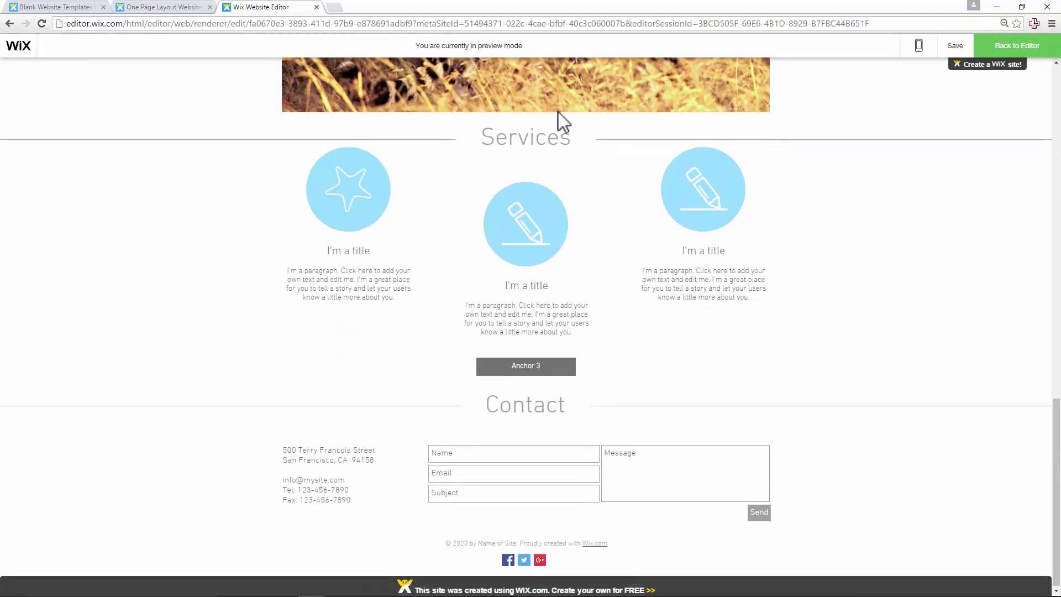
scroll(551, 128, "up", 20)
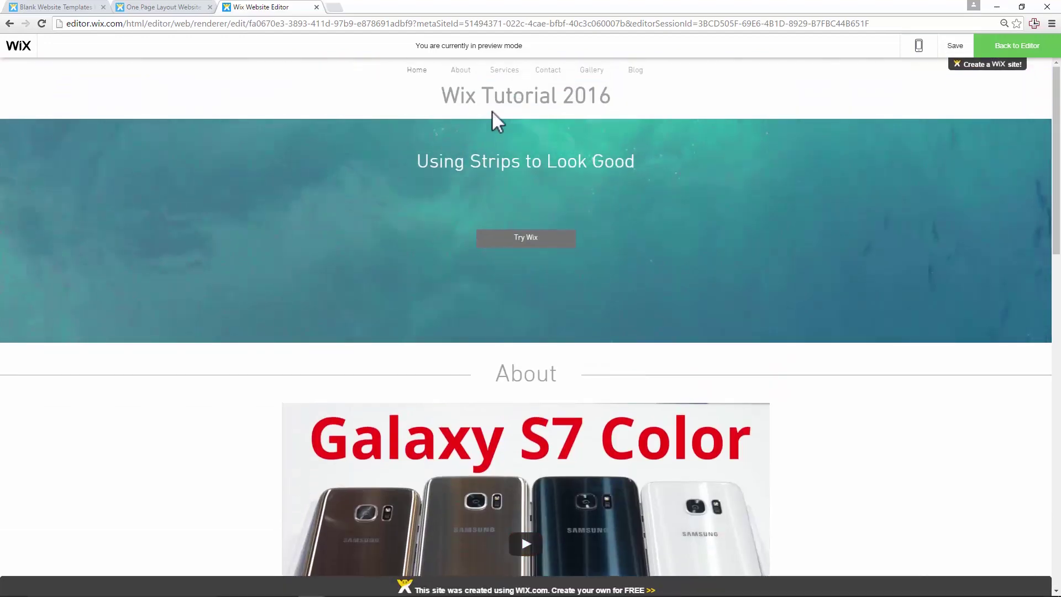
left_click(1017, 51)
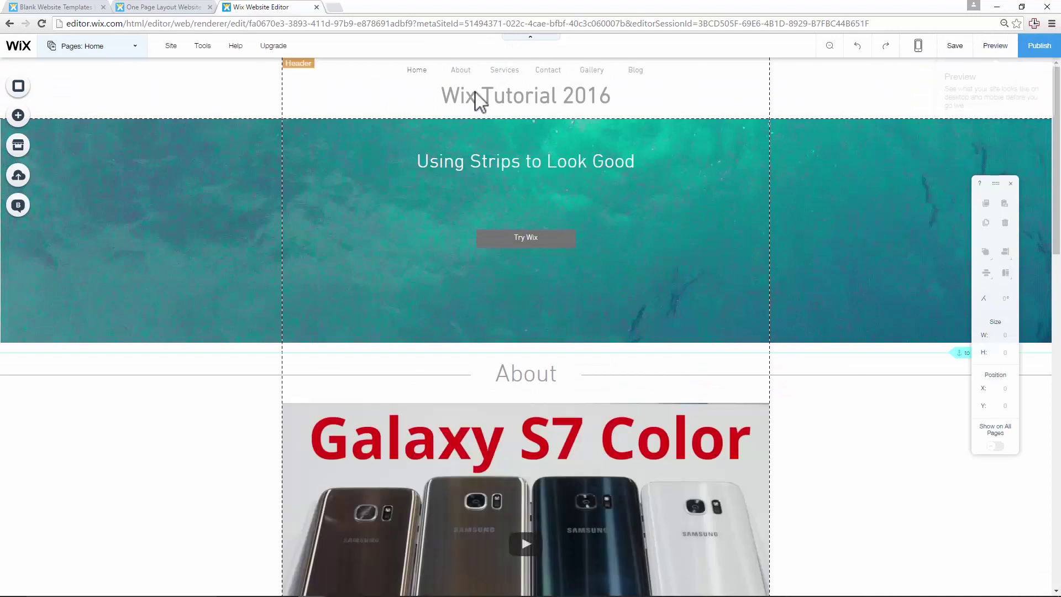
Step: Review the horizontal menu's page and link list, then close it
left_click(388, 71)
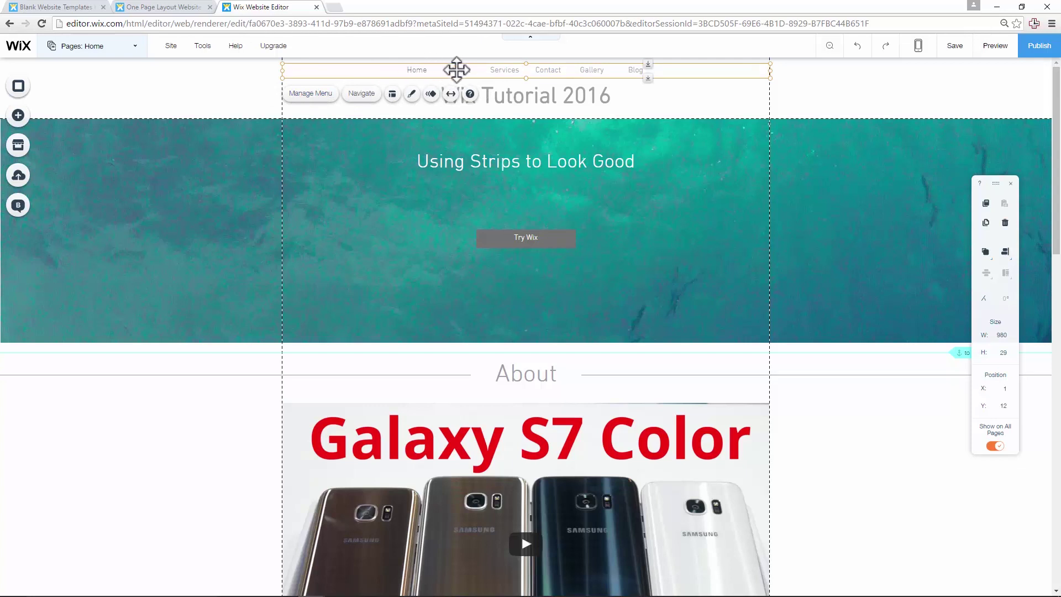
left_click(323, 93)
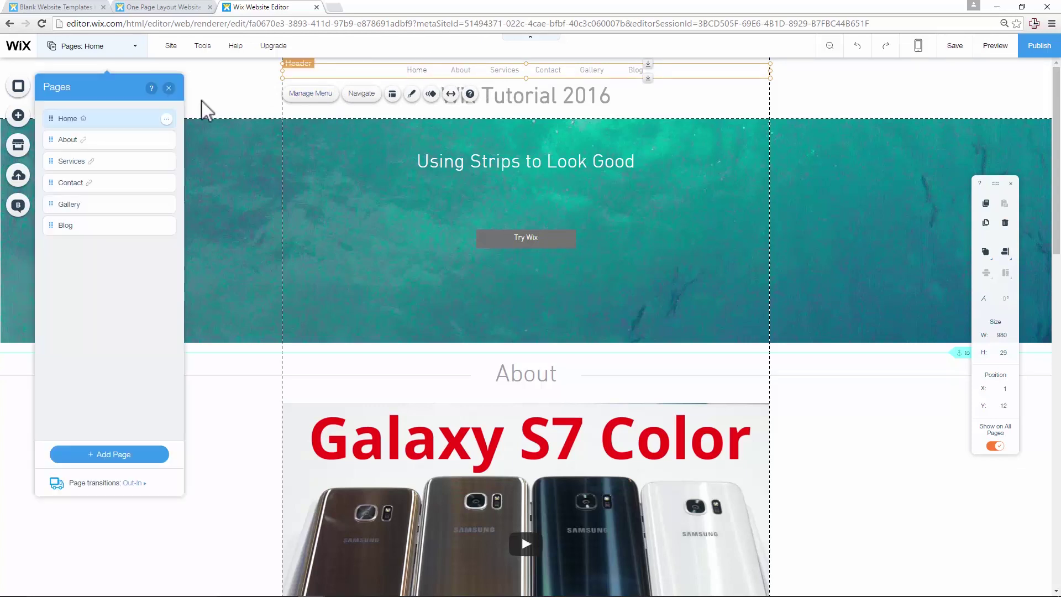
left_click(169, 89)
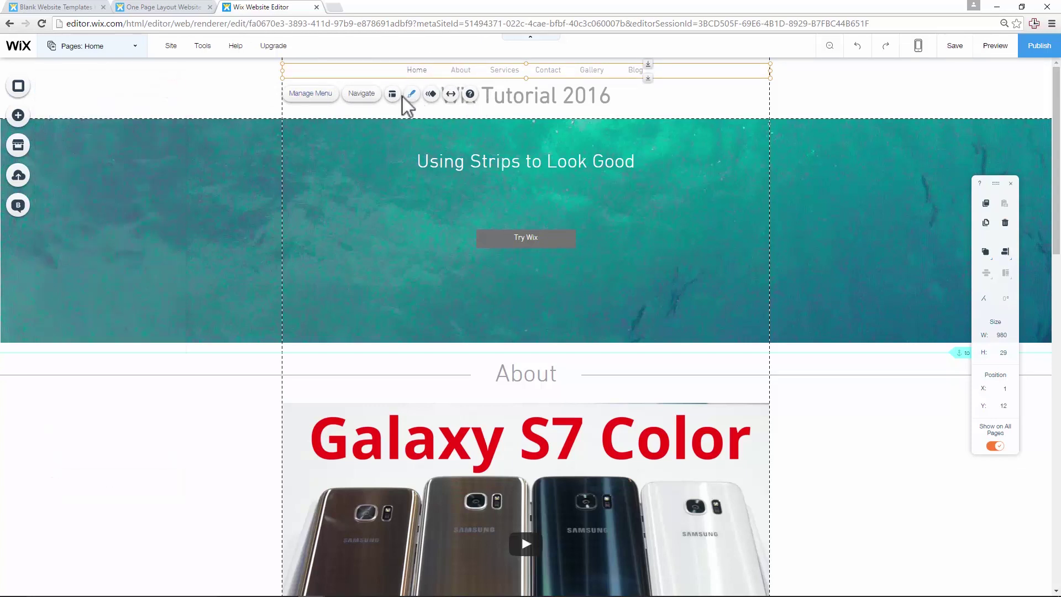
Step: Turn on Freeze Header in the site header's settings and close them
left_click(413, 72)
left_click(258, 66)
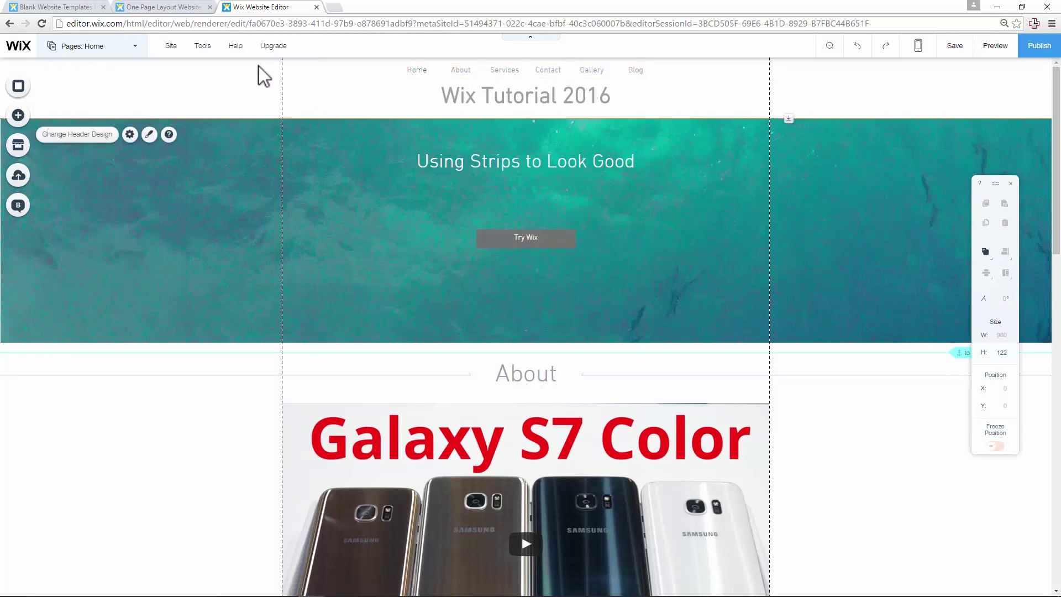
left_click(130, 134)
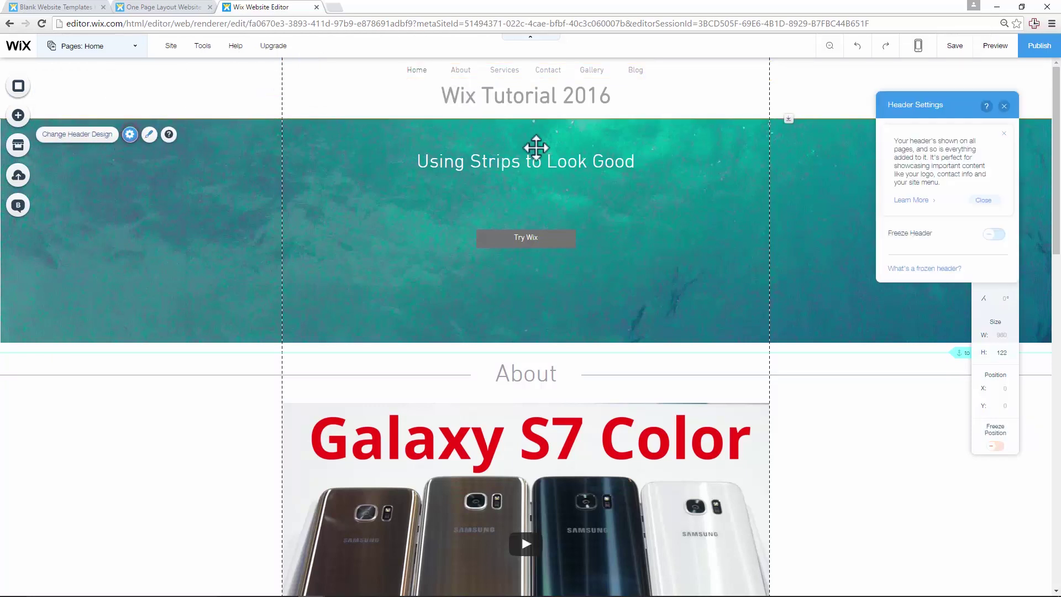
left_click(990, 235)
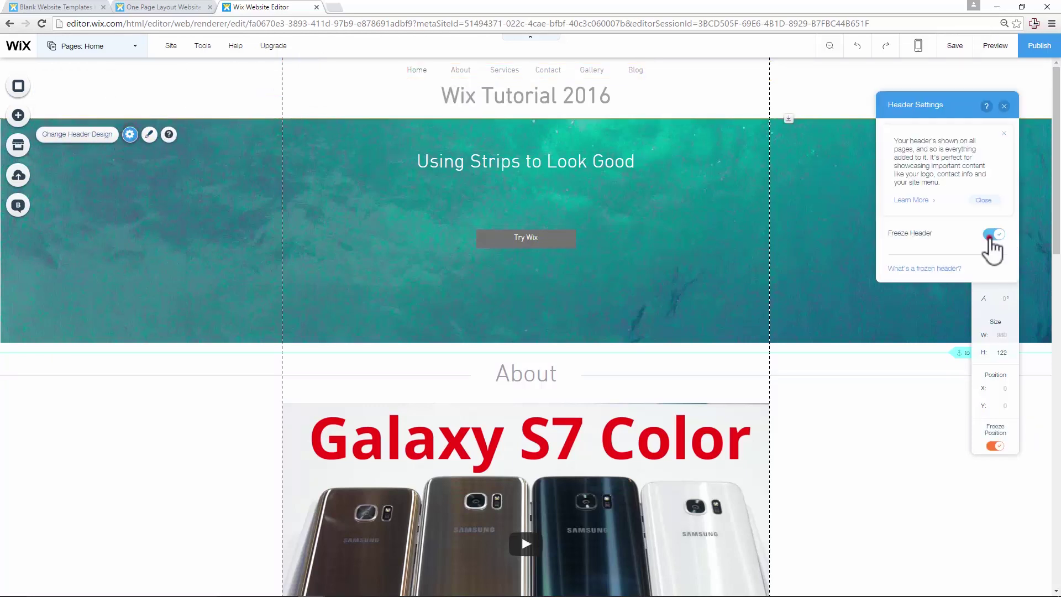
left_click(1003, 107)
Step: Preview the site and test the frozen header by moving through the page and following the Contact and About links
left_click(995, 46)
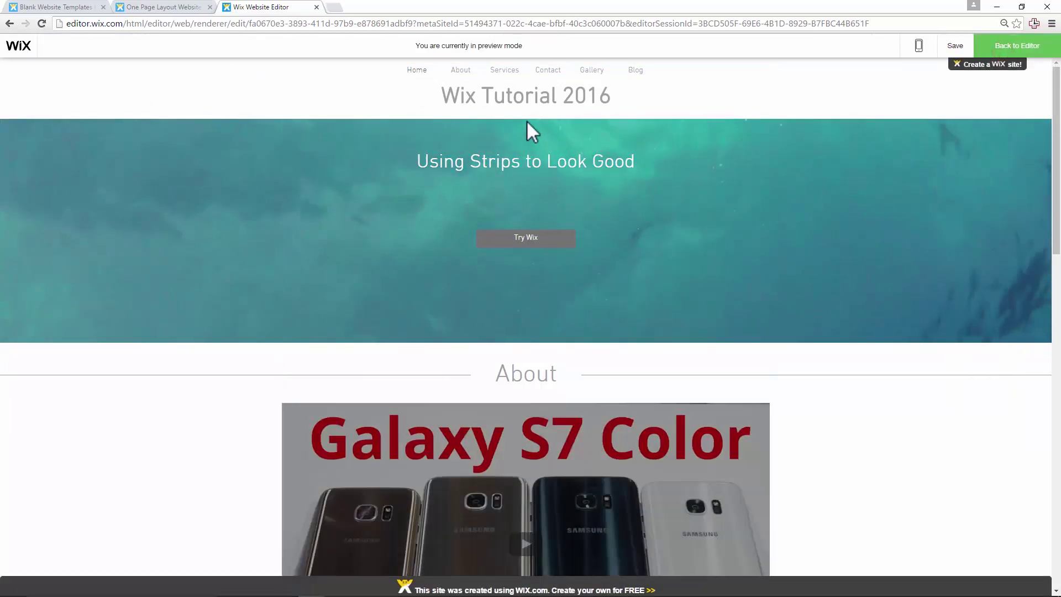
scroll(479, 133, "down", 4)
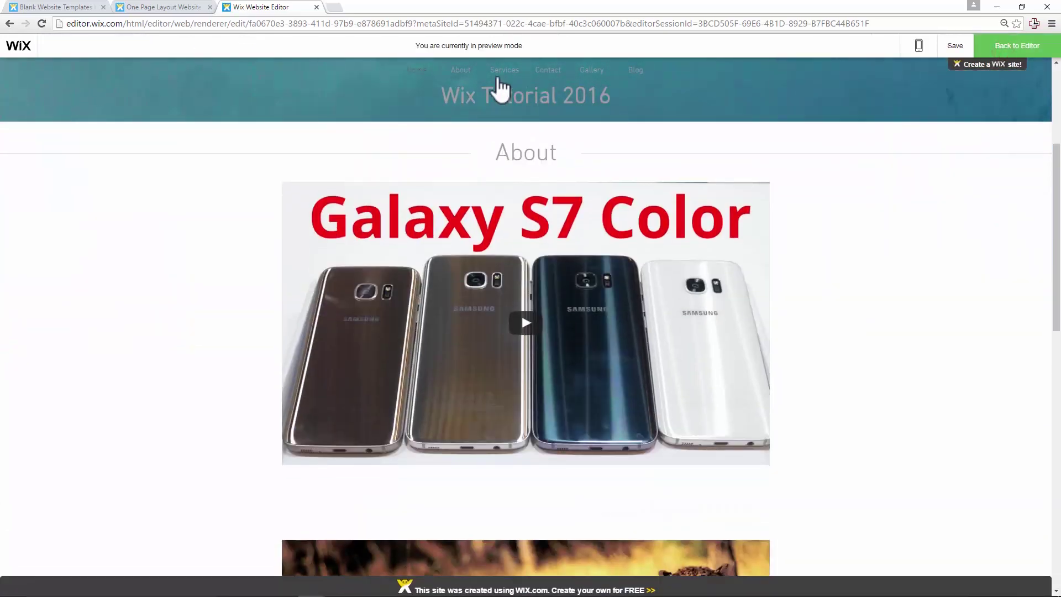
scroll(502, 161, "down", 4)
scroll(516, 161, "down", 5)
scroll(514, 160, "up", 12)
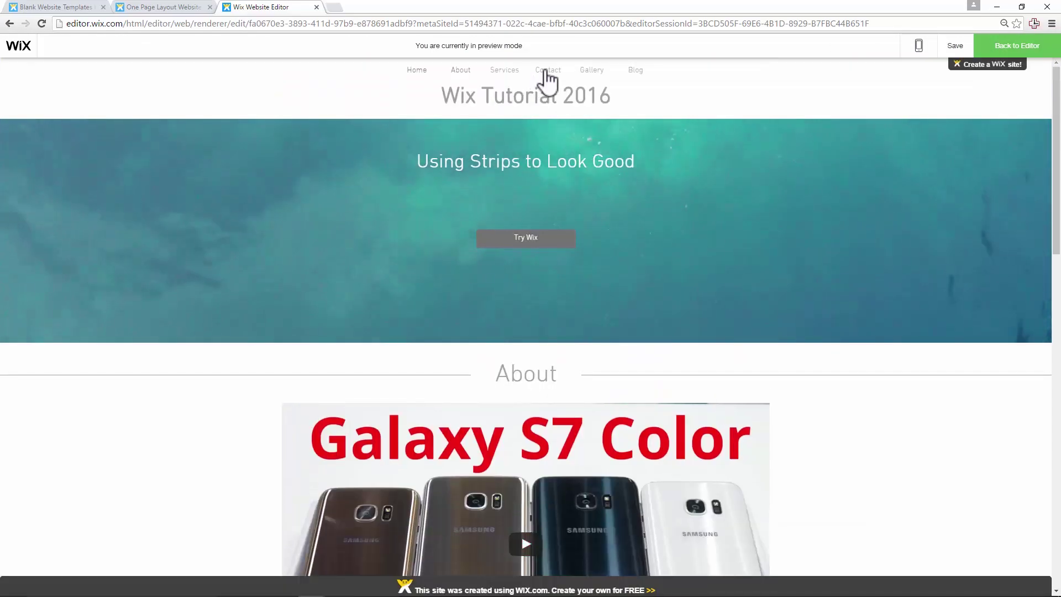
left_click(544, 70)
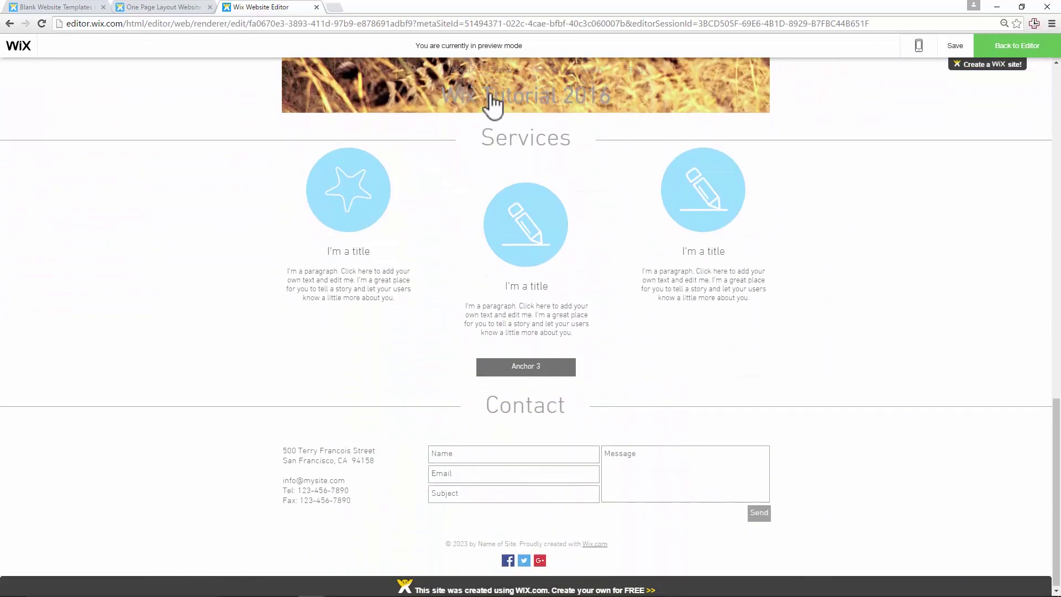
left_click(461, 70)
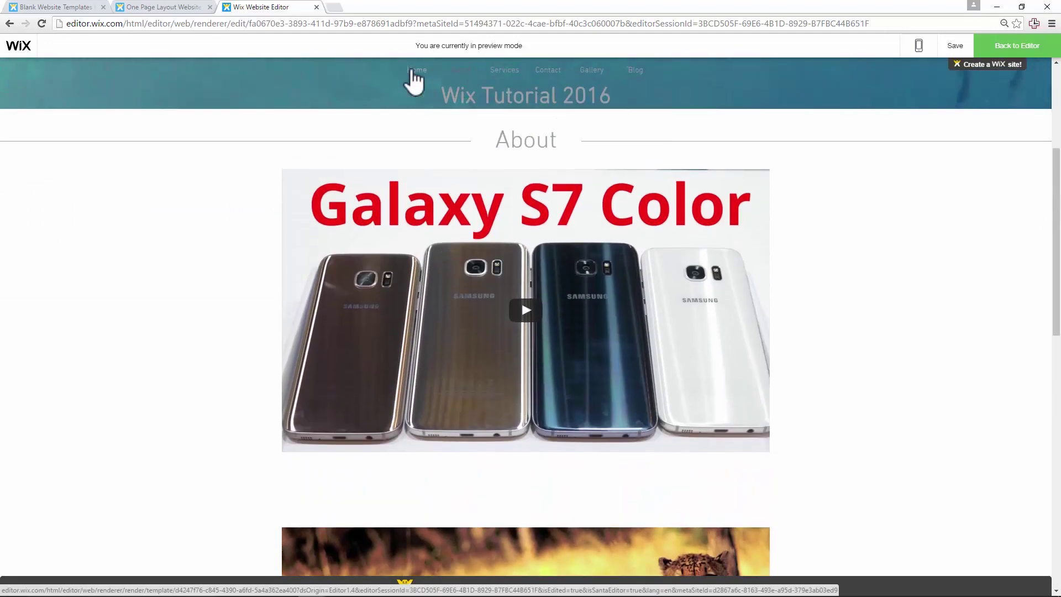
Step: Test the header menu in preview by following the Home, Gallery and Contact links, then return to editing
left_click(415, 70)
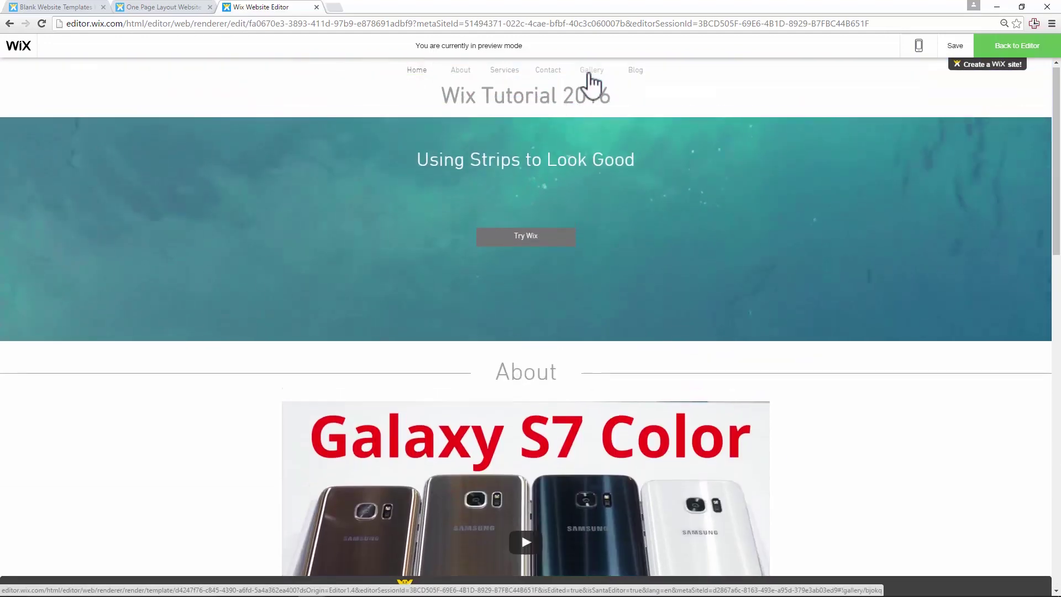
left_click(590, 70)
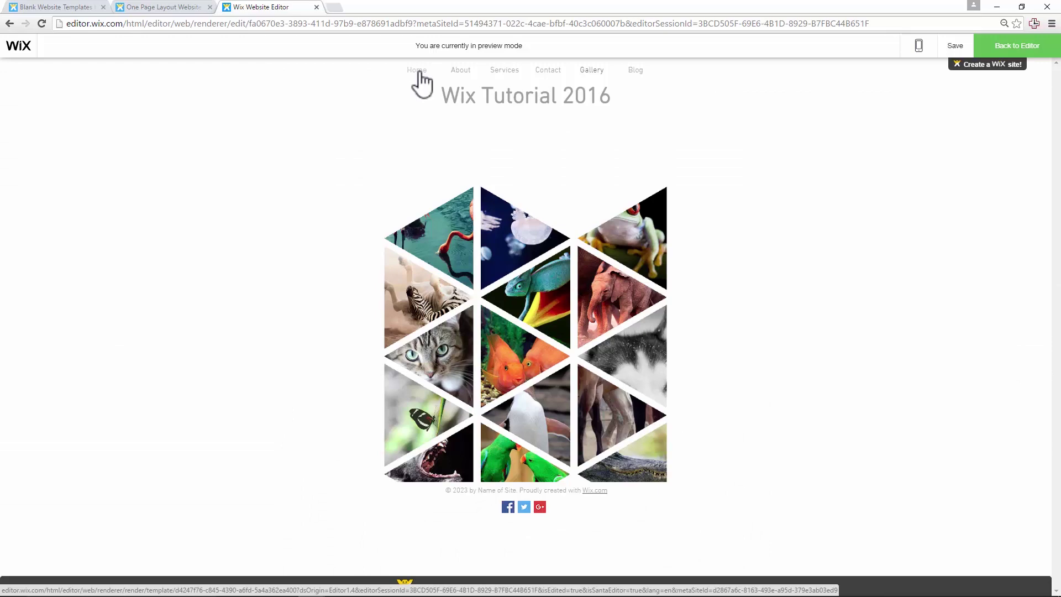
left_click(419, 71)
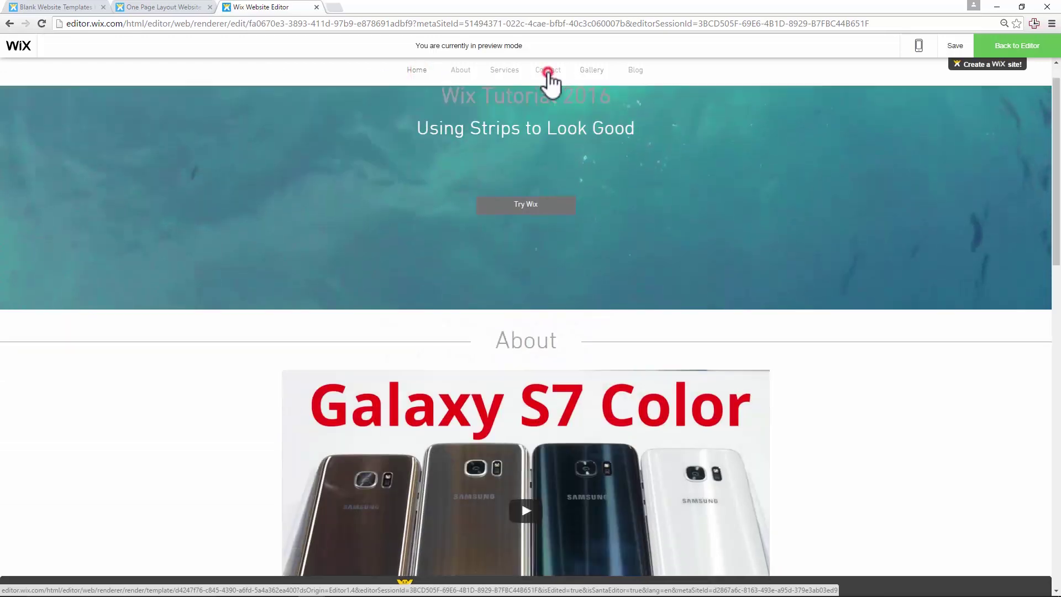
left_click(549, 72)
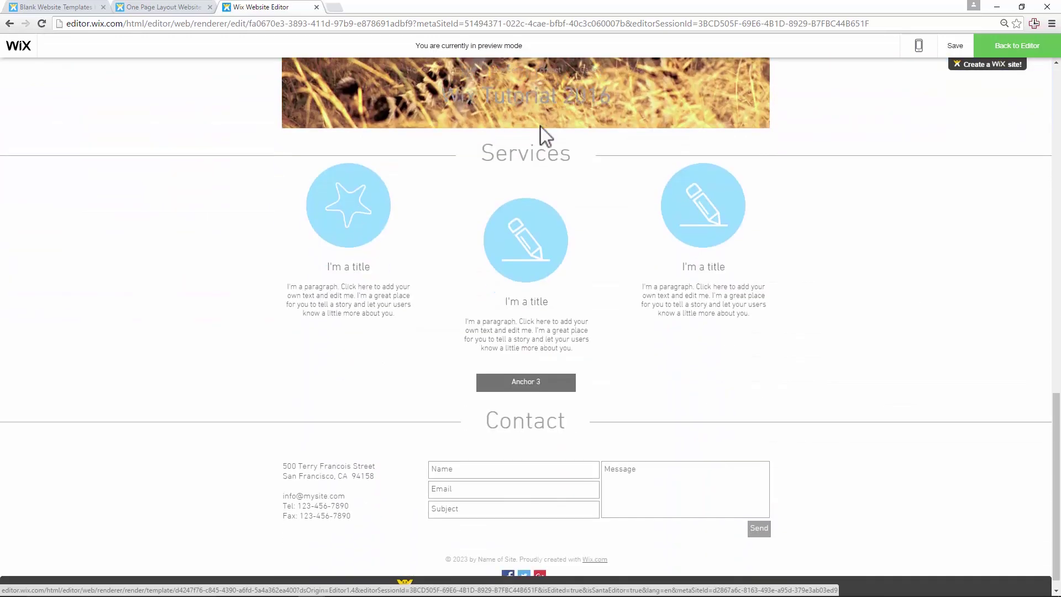
left_click(411, 69)
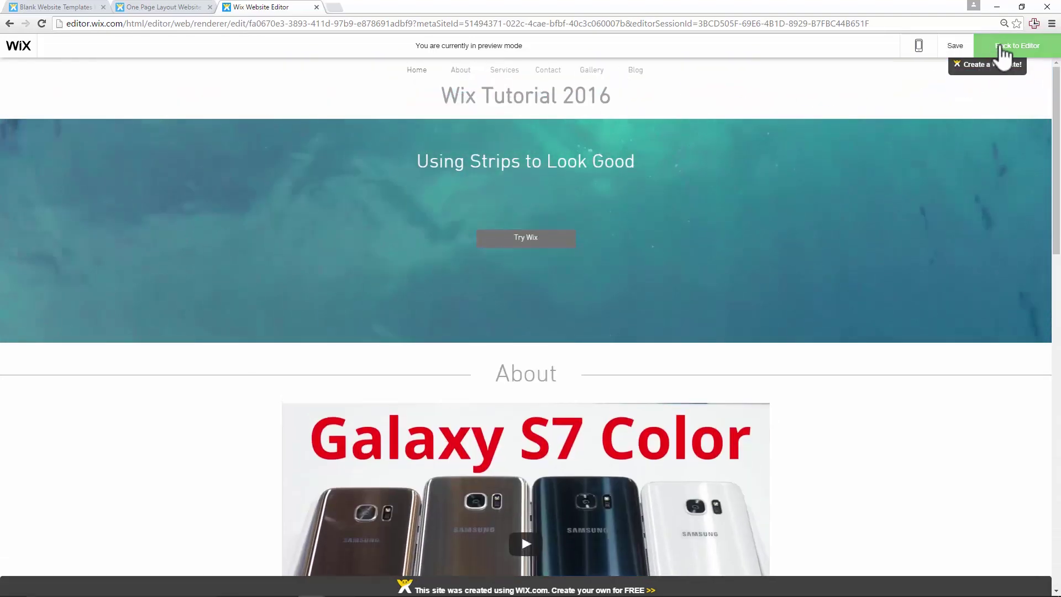
left_click(999, 46)
Step: Add a teal anchor menu with text labels and circle markers to the page, and move the floating toolbar clear of it
left_click(19, 114)
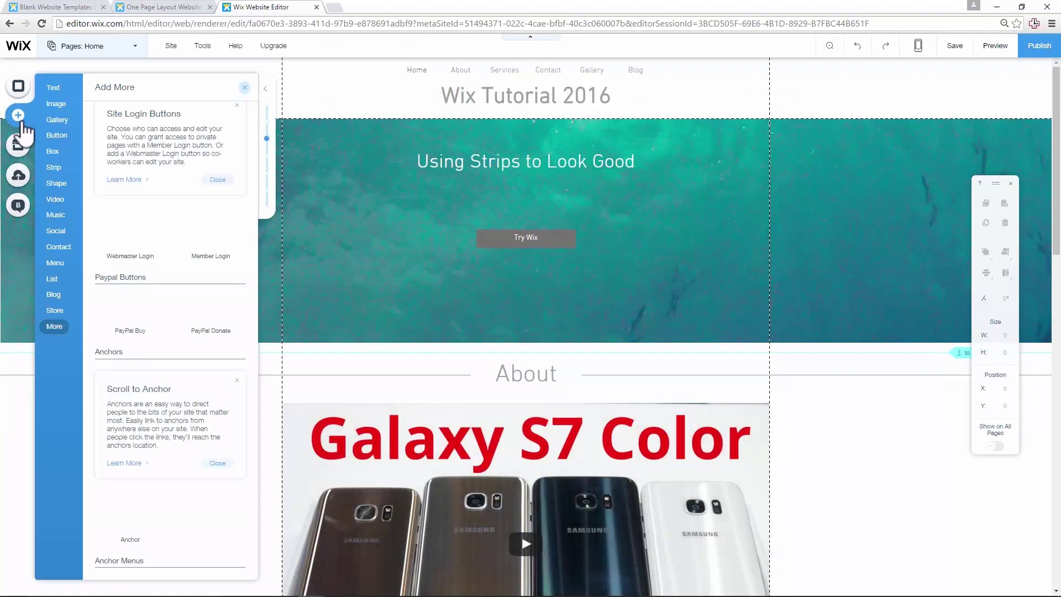
scroll(102, 204, "down", 2)
mouse_move(55, 264)
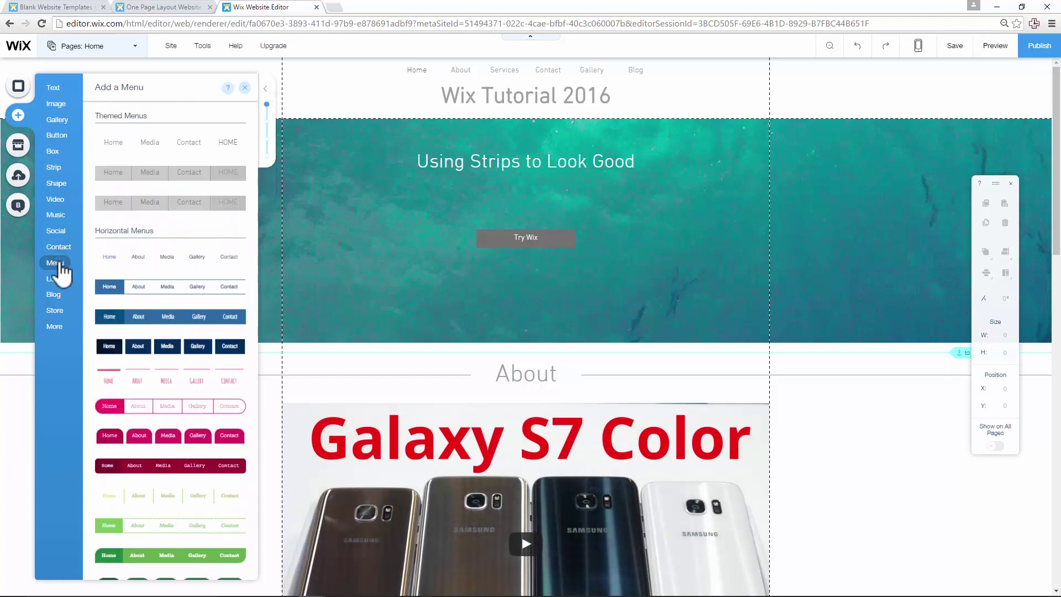
scroll(188, 282, "down", 5)
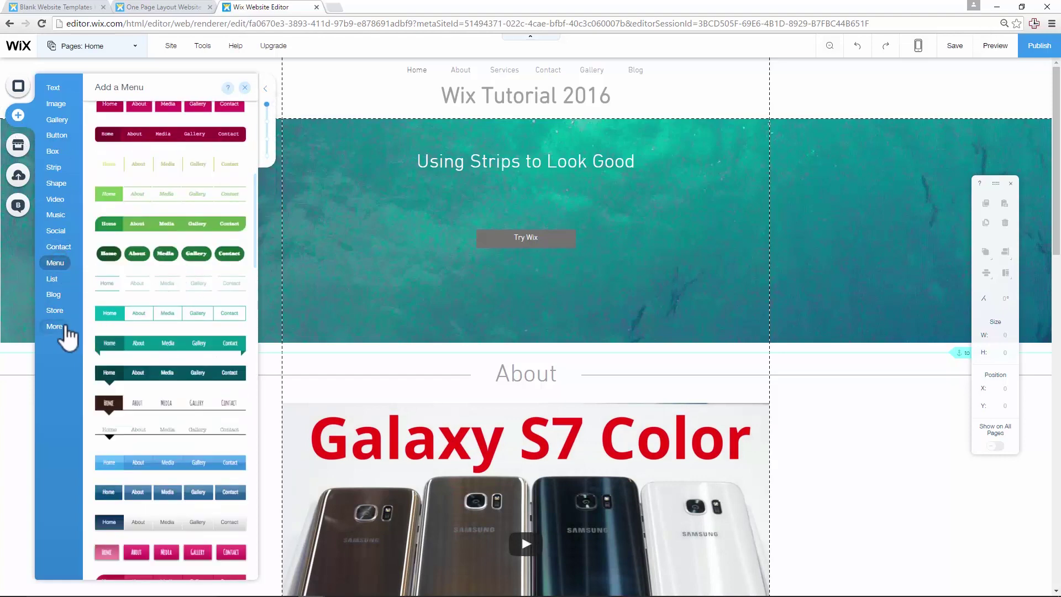
mouse_move(64, 330)
scroll(178, 362, "down", 3)
scroll(165, 277, "down", 2)
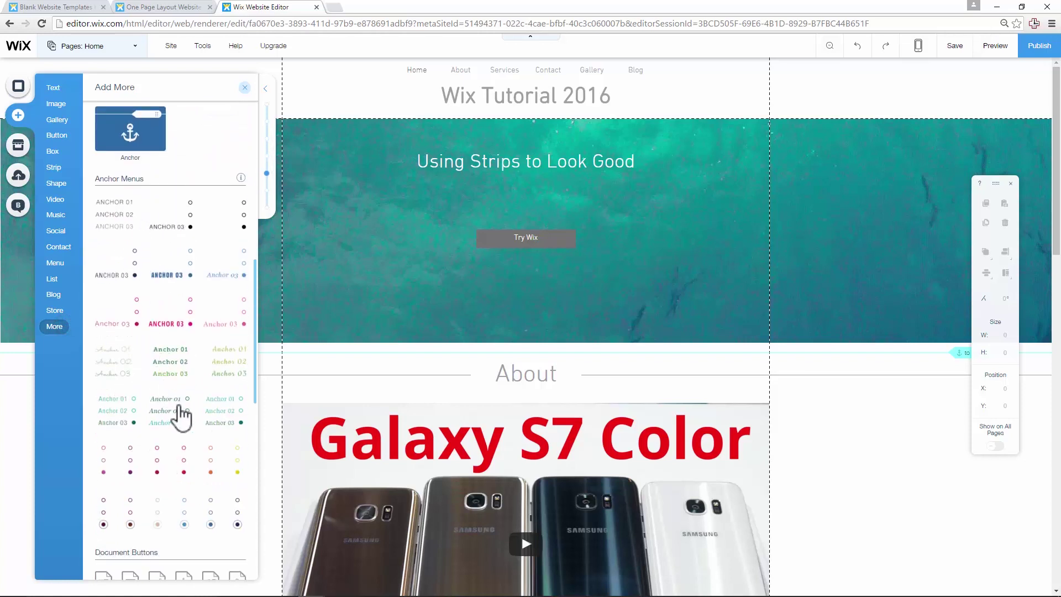
left_click(127, 425)
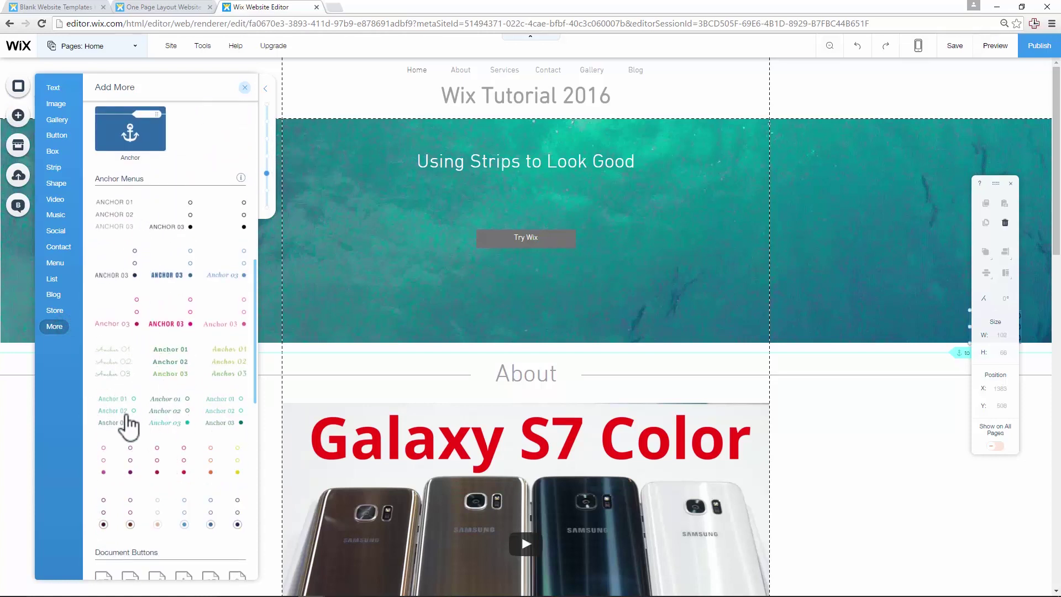
left_click_drag(984, 181, 197, 230)
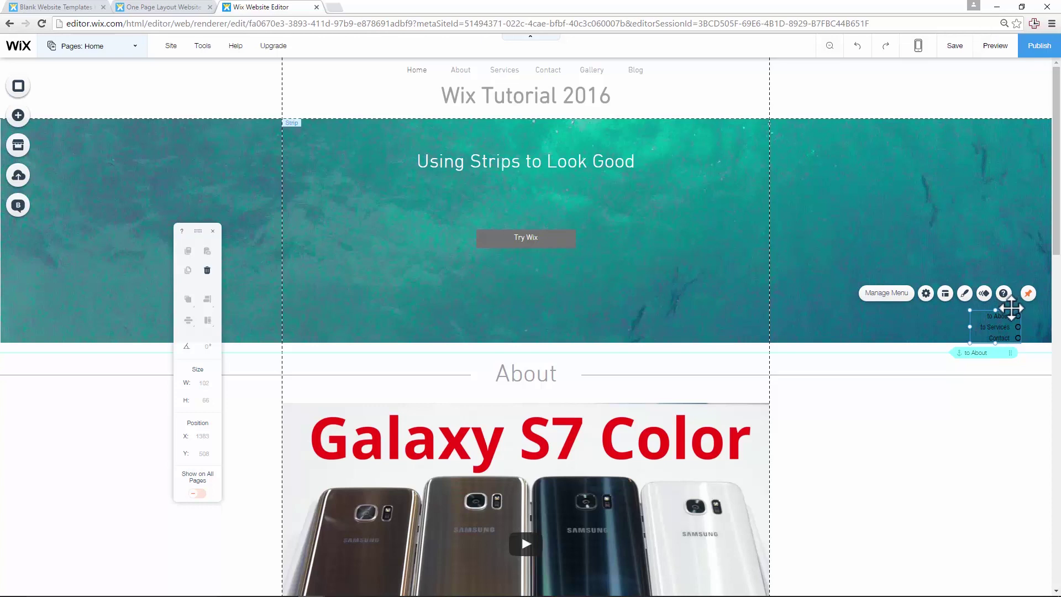
left_click_drag(996, 343, 1004, 309)
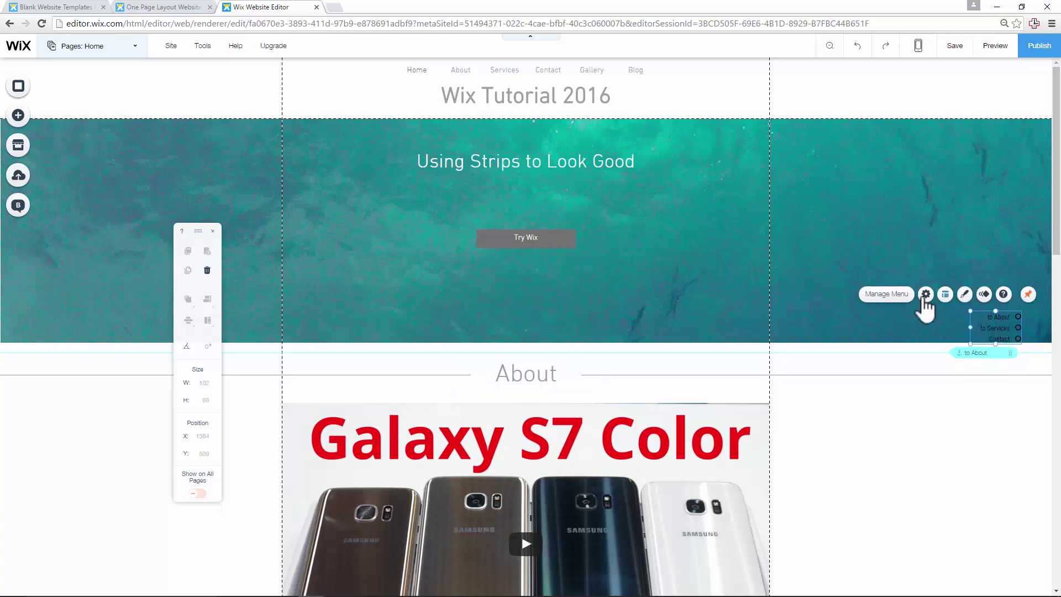
Step: Review the anchor menu's settings and its list of included anchors, then close them
left_click(925, 294)
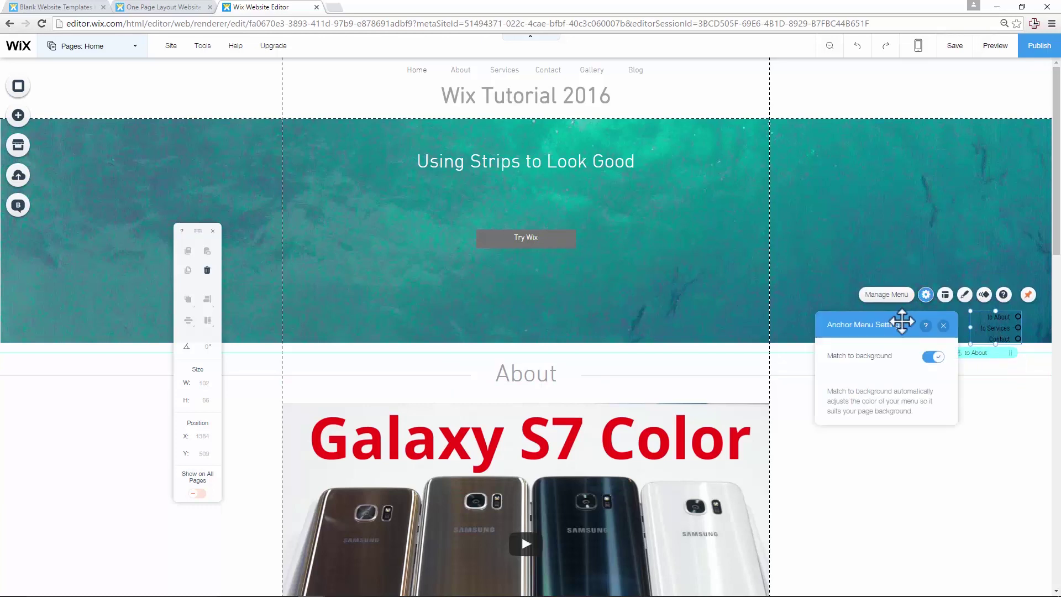
left_click(943, 325)
left_click(889, 295)
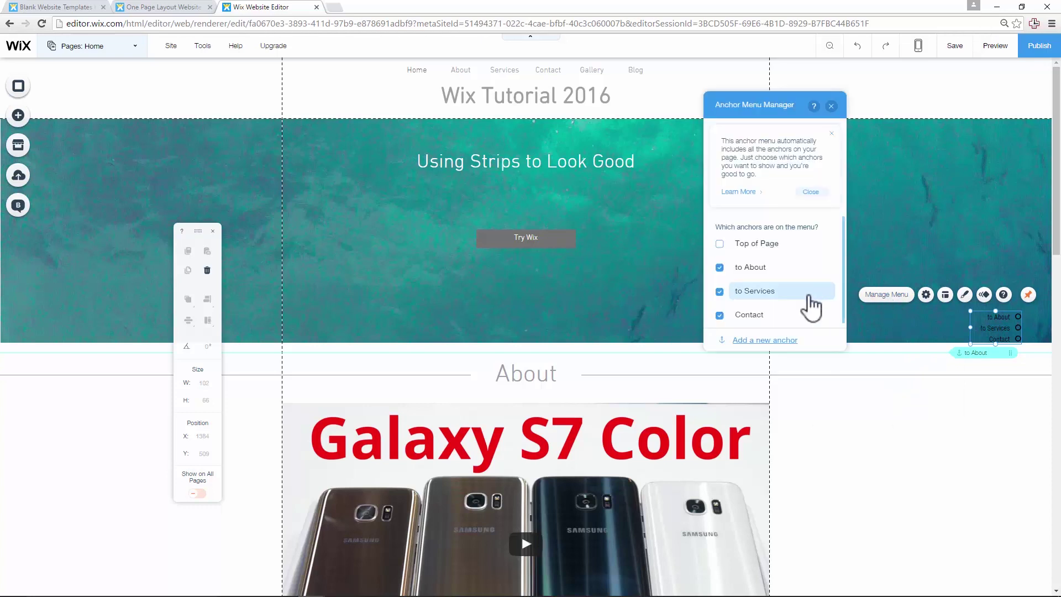
left_click(719, 265)
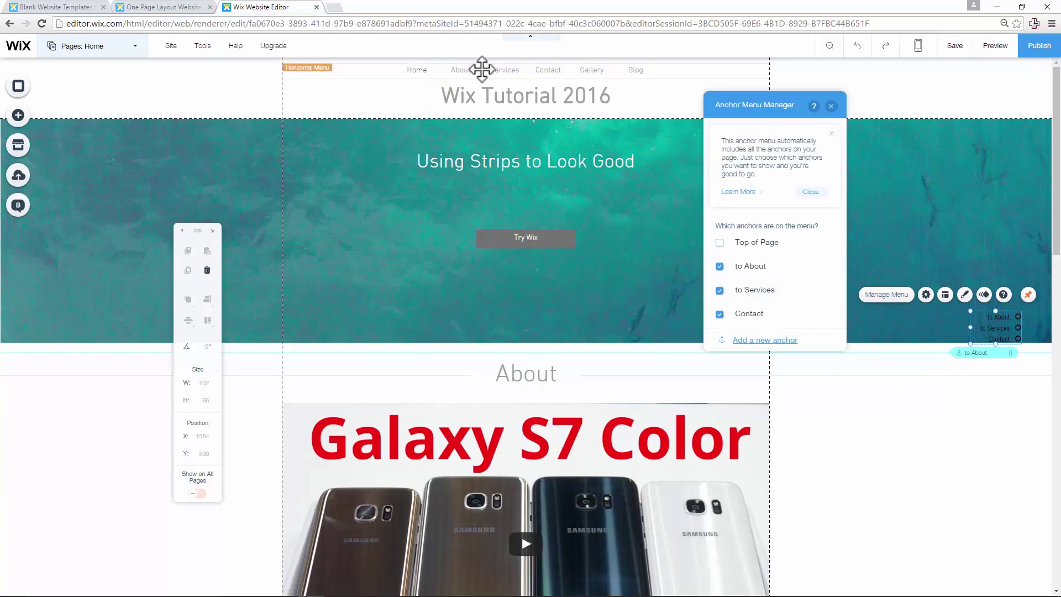
left_click(831, 106)
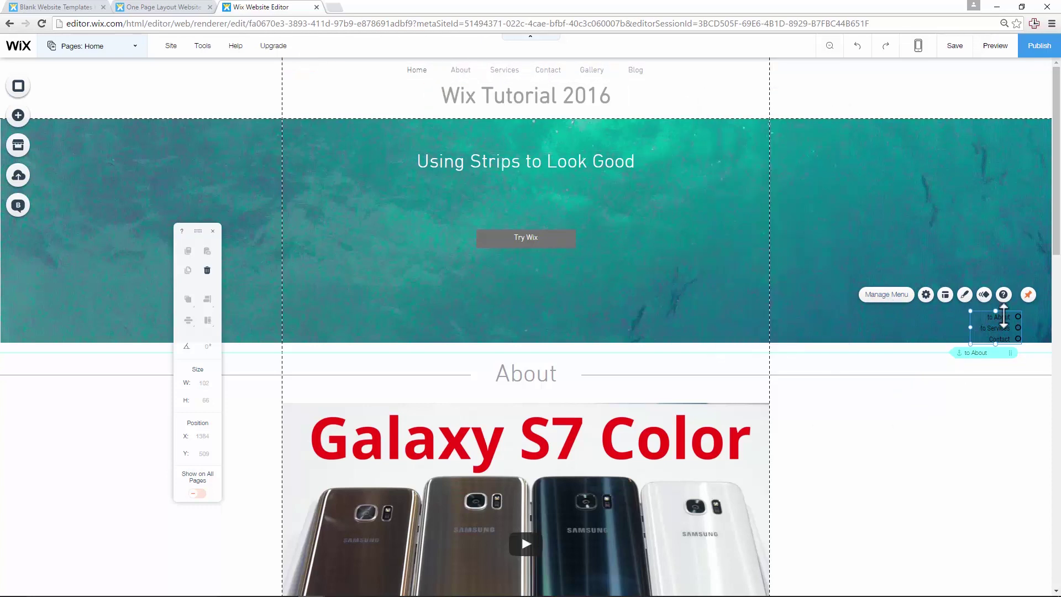
Step: Preview the site to check how the anchor menu behaves while moving through the page, then return to editing
left_click(995, 46)
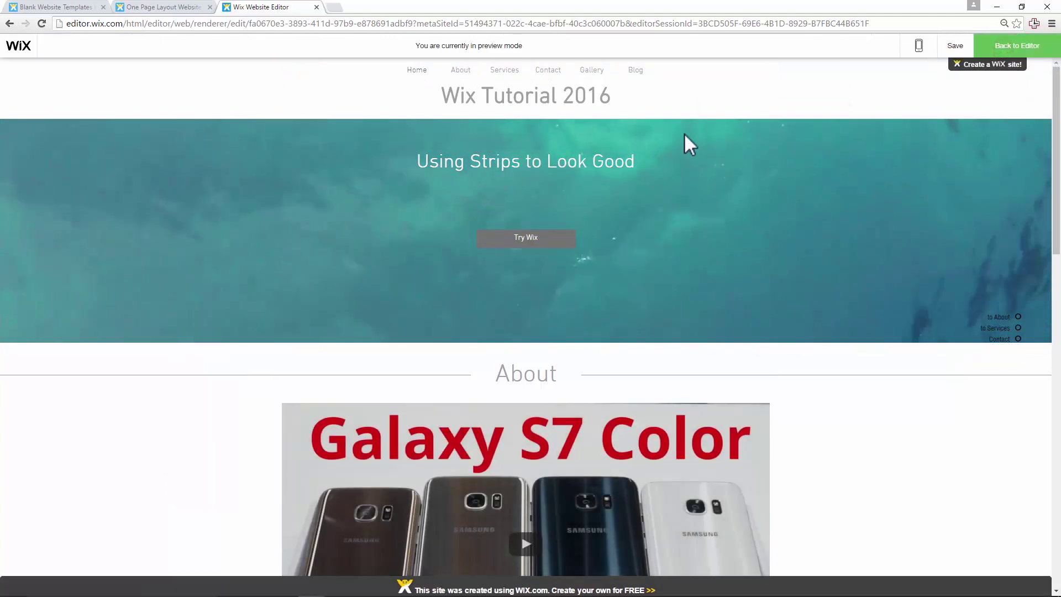
scroll(596, 114, "down", 4)
scroll(632, 125, "up", 3)
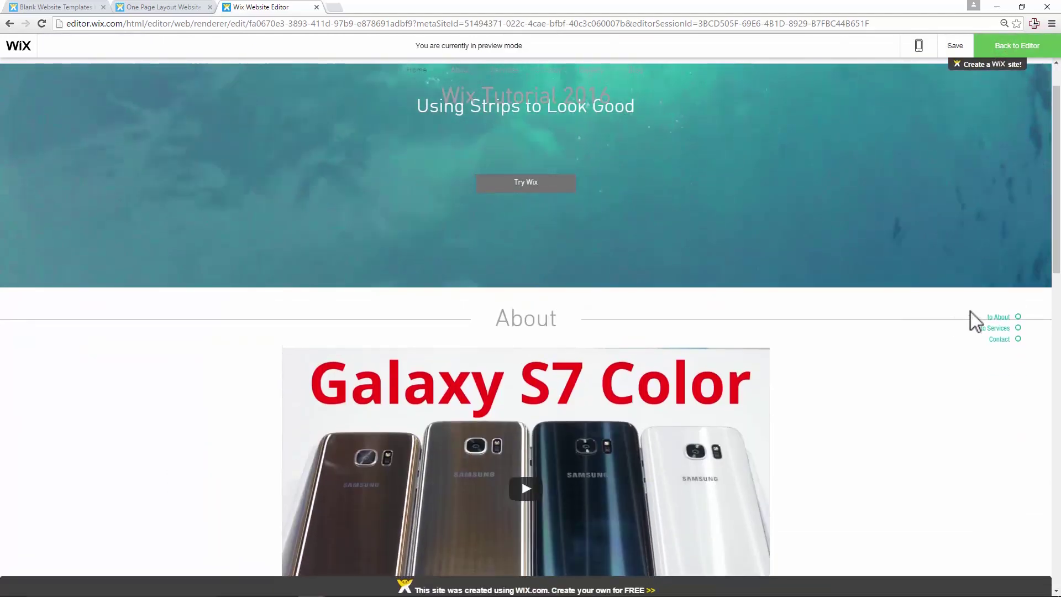
scroll(862, 331, "down", 3)
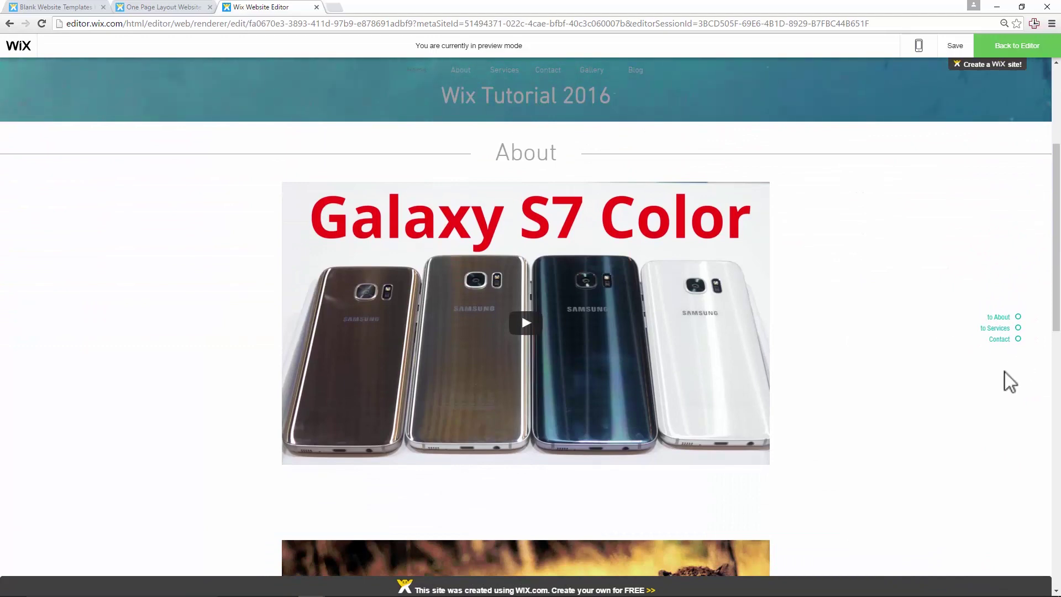
scroll(913, 352, "down", 2)
scroll(933, 347, "down", 2)
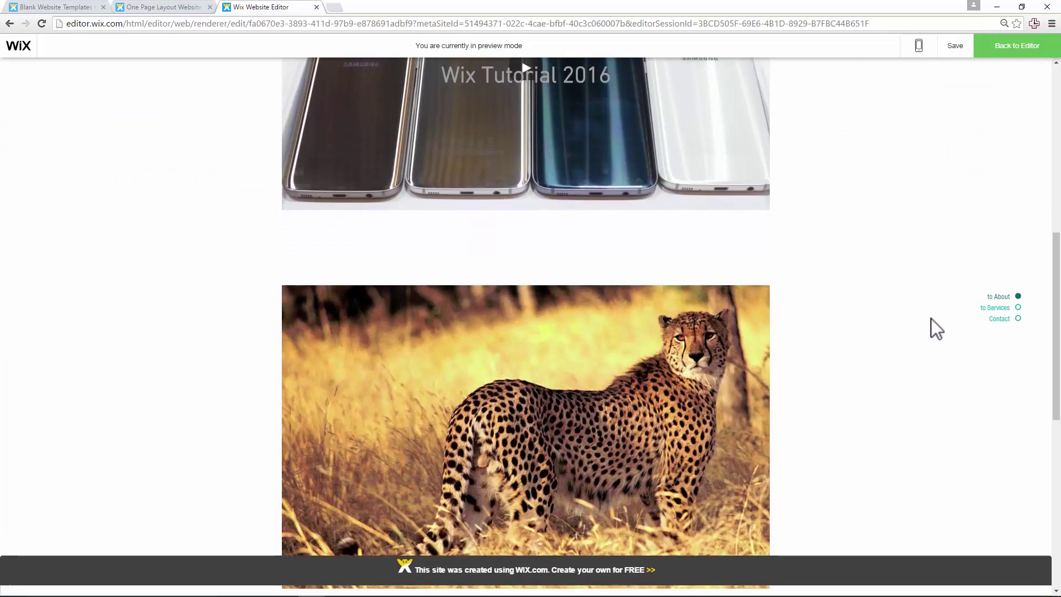
scroll(873, 313, "up", 8)
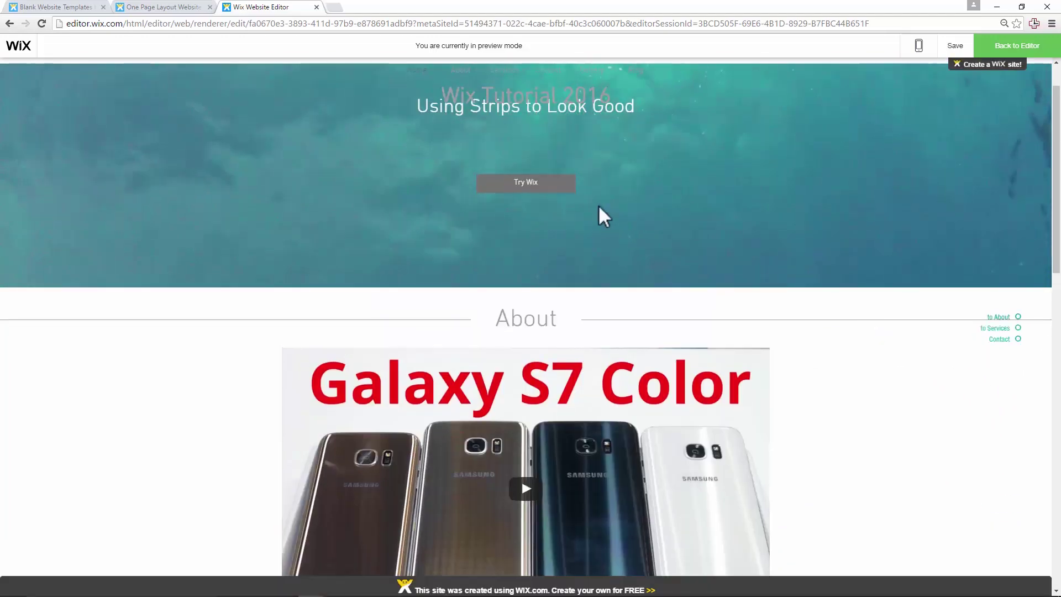
scroll(691, 260, "down", 5)
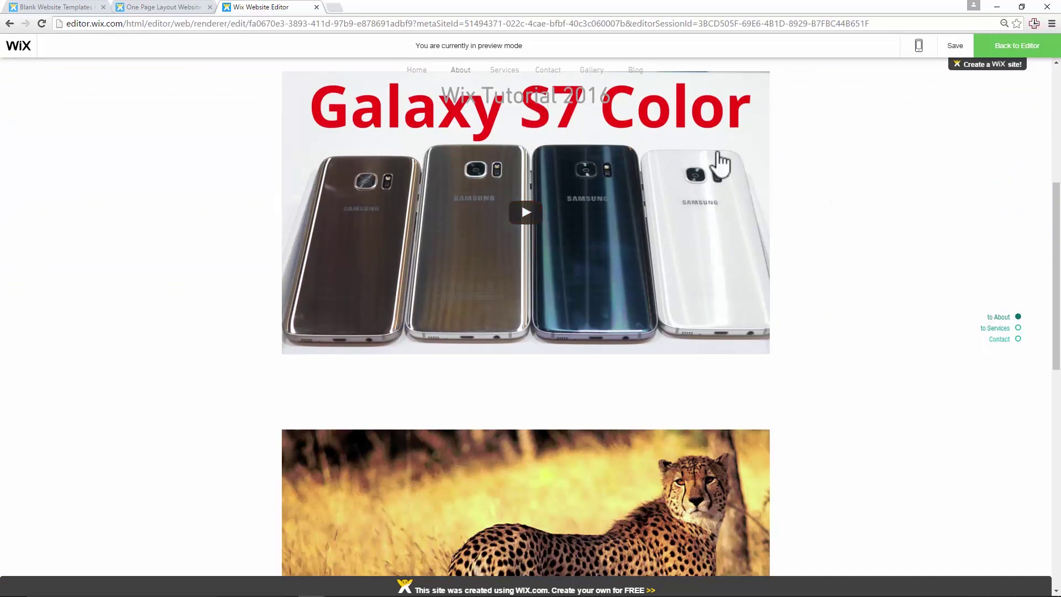
scroll(826, 213, "up", 6)
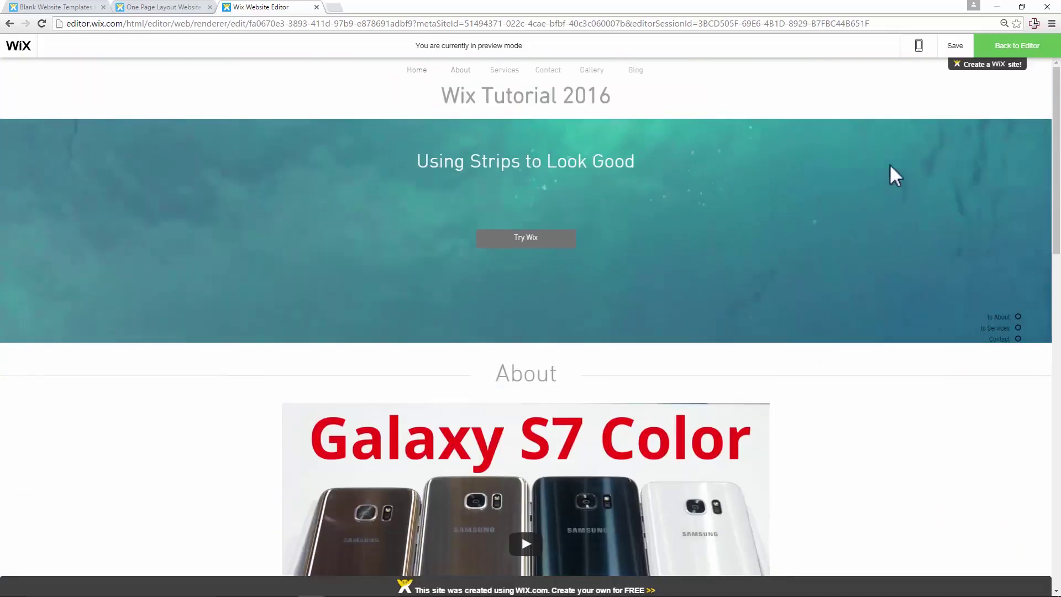
left_click(1004, 46)
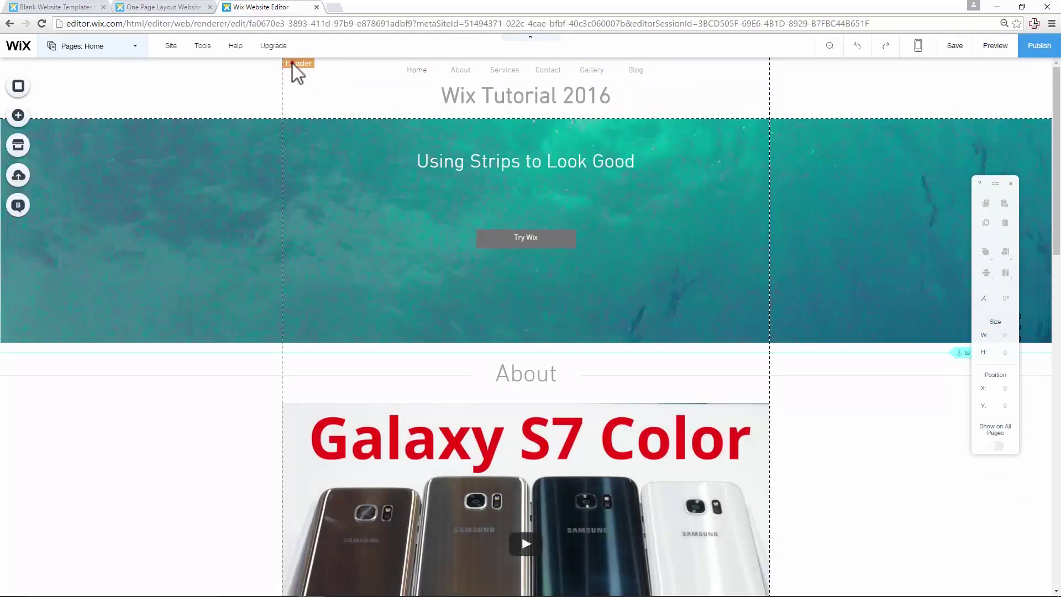
Step: Turn off Freeze Header in the site header's settings and close them
left_click(292, 65)
left_click(97, 135)
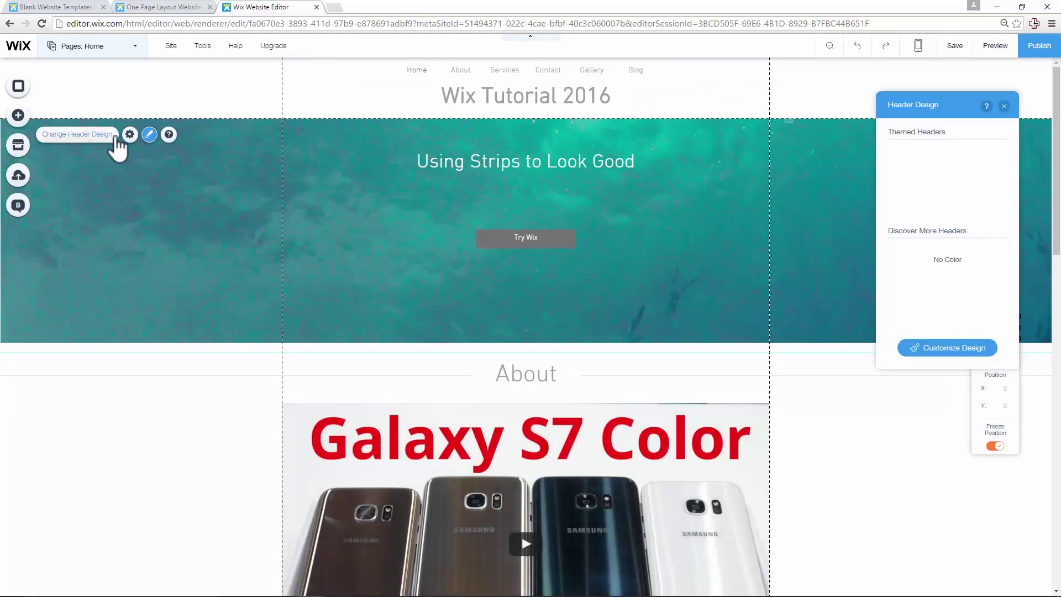
left_click(130, 135)
left_click(995, 234)
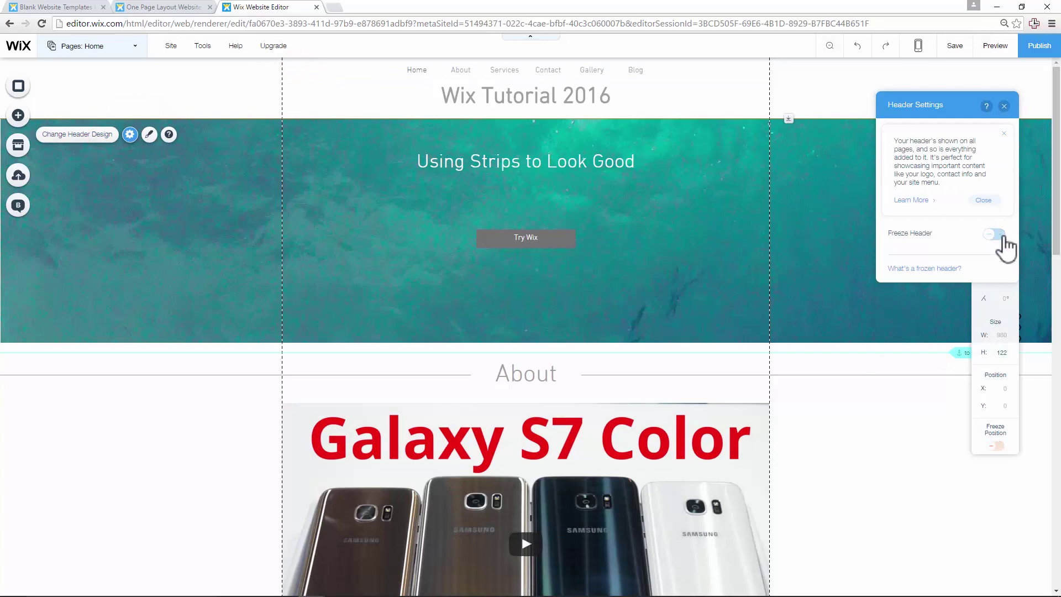
left_click(1004, 106)
Step: Preview the site, follow the header's Services link and the anchor menu's to About link, then return to editing
left_click(994, 45)
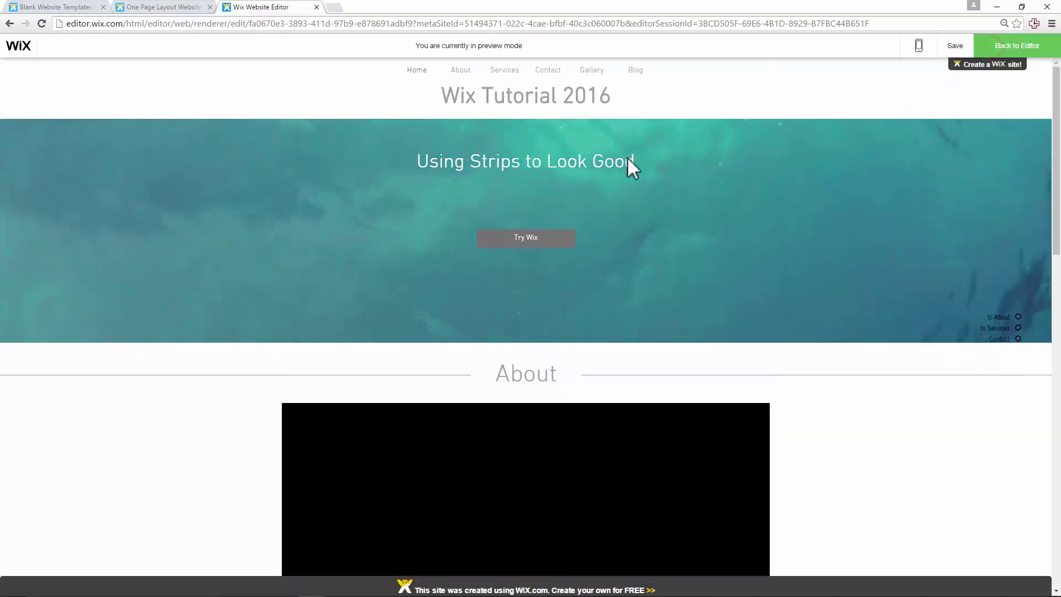
left_click(505, 70)
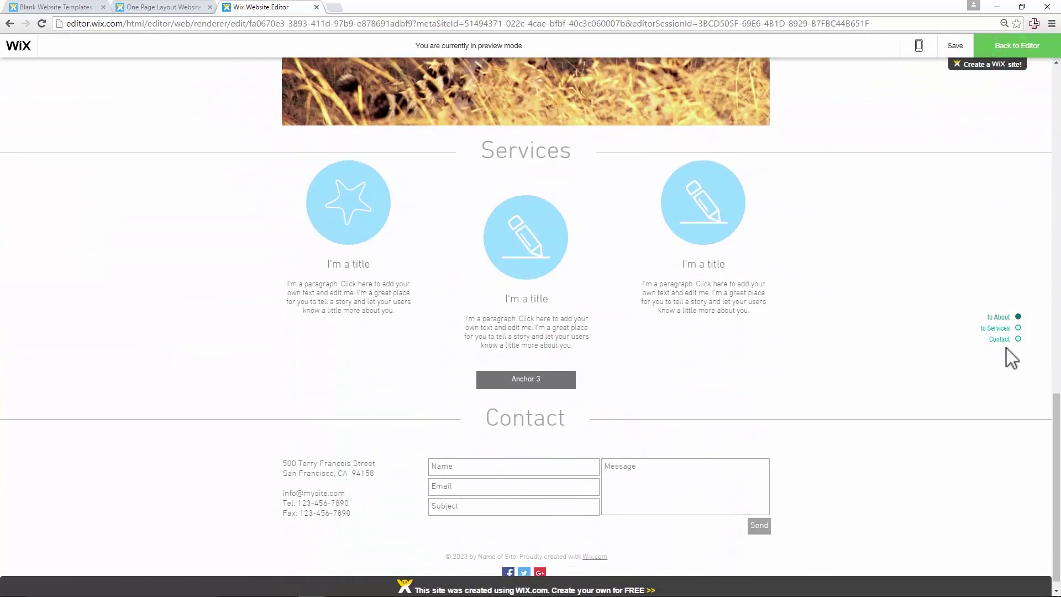
left_click(1006, 319)
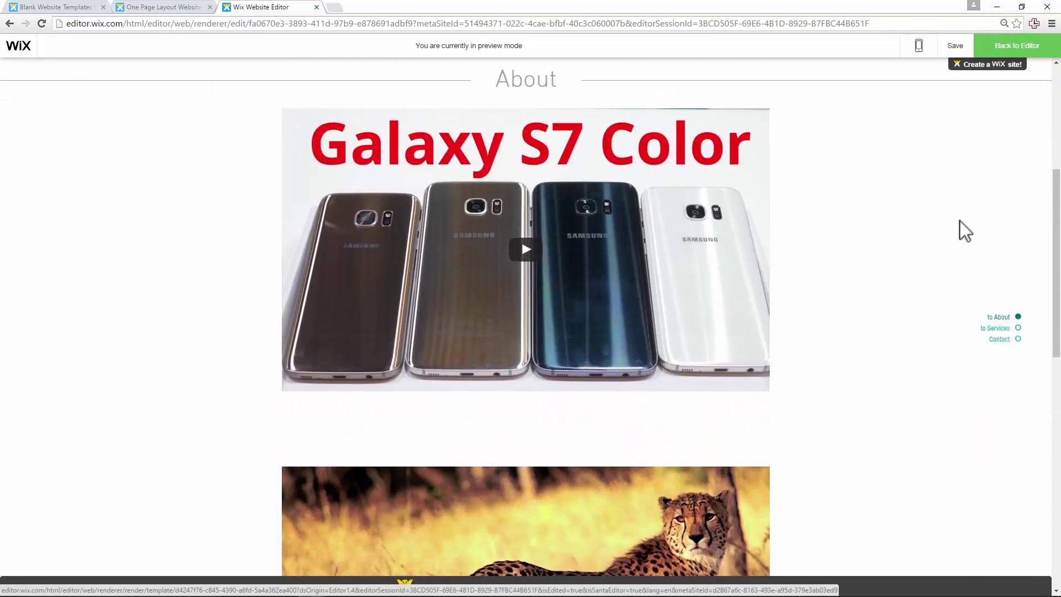
left_click(1020, 49)
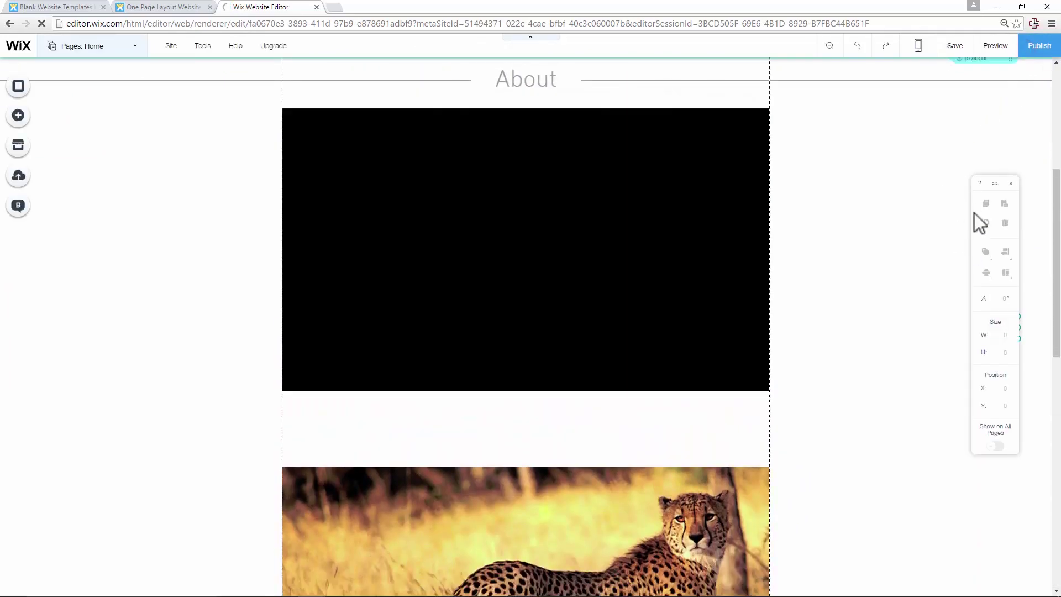
Step: Close the floating toolbar, then add an anchor just above the strip near the page's top and name it Home
left_click(1008, 184)
scroll(895, 211, "up", 5)
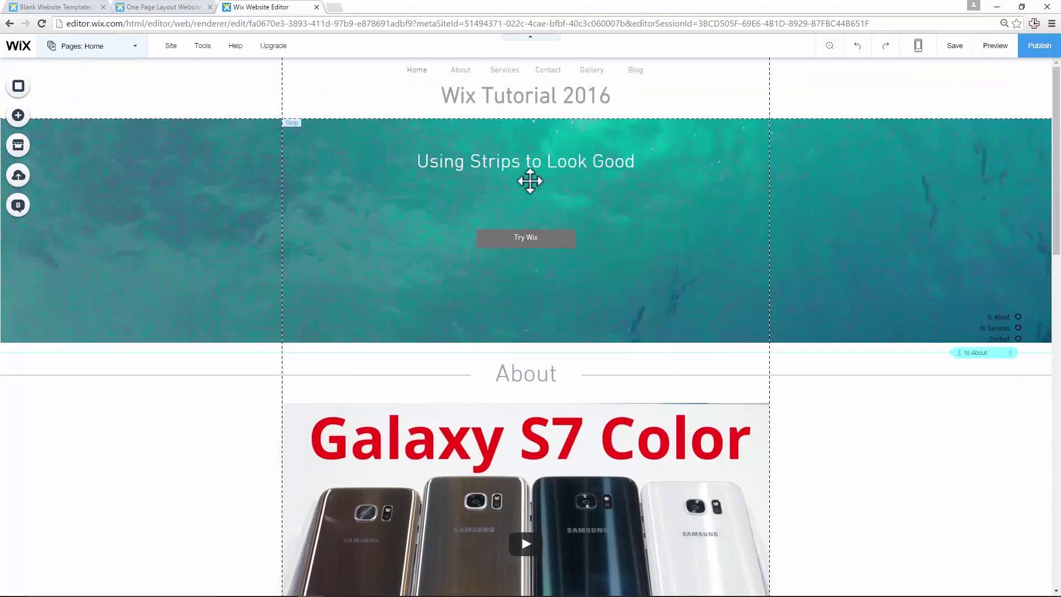
left_click(18, 115)
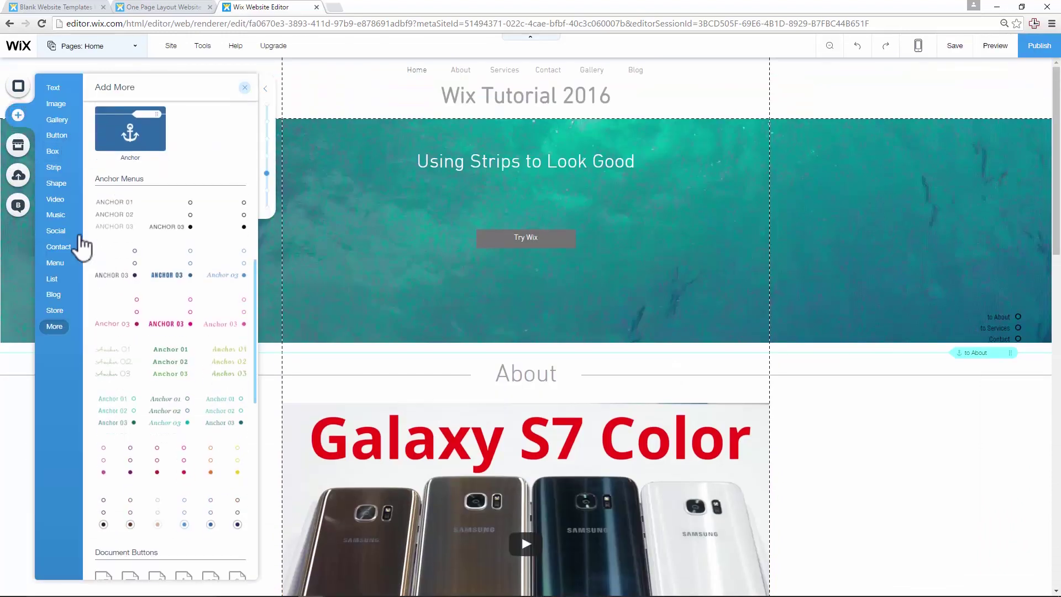
left_click_drag(144, 159, 729, 175)
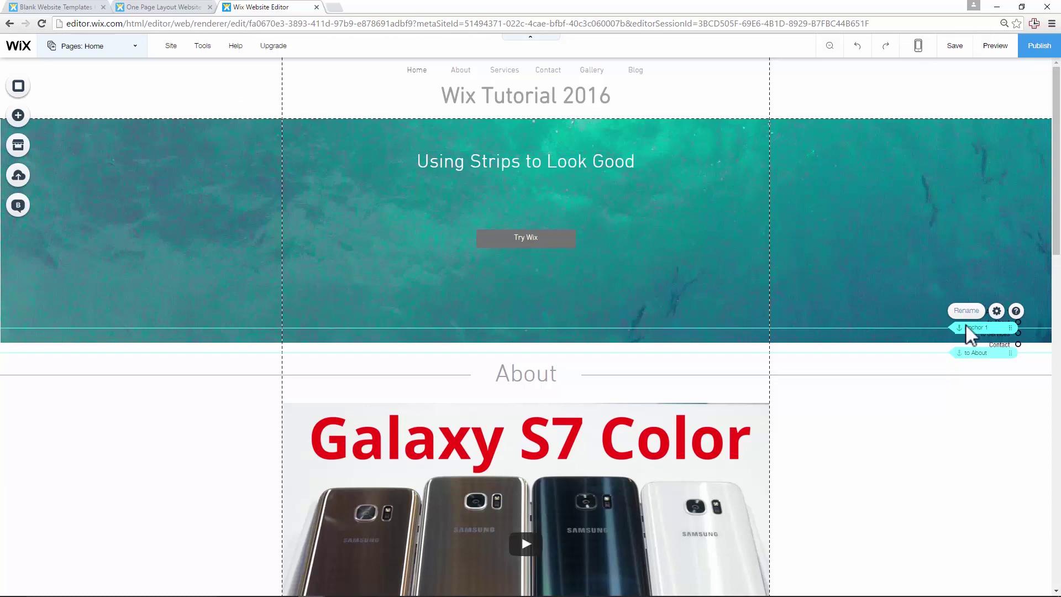
left_click_drag(965, 326, 954, 106)
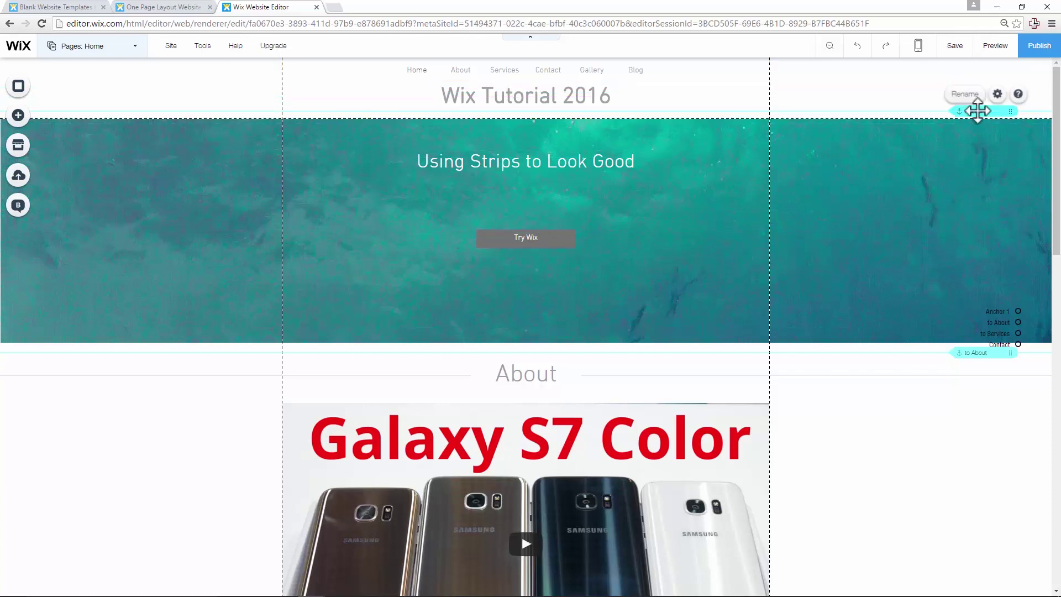
double_click(968, 114)
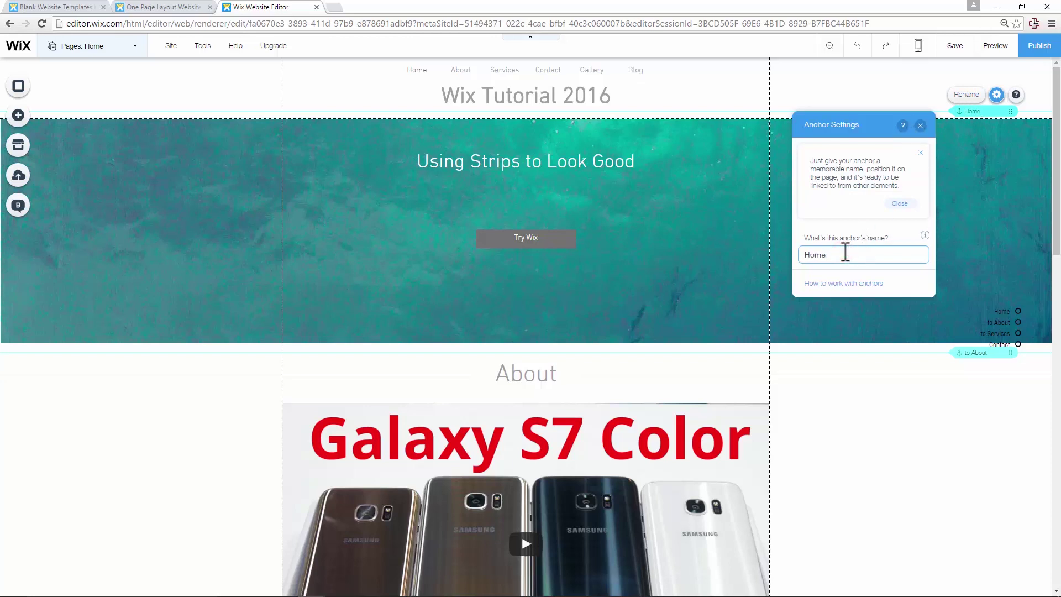
Step: Close the anchor settings, then hide the Gallery page from the site menu and show it again
left_click(919, 126)
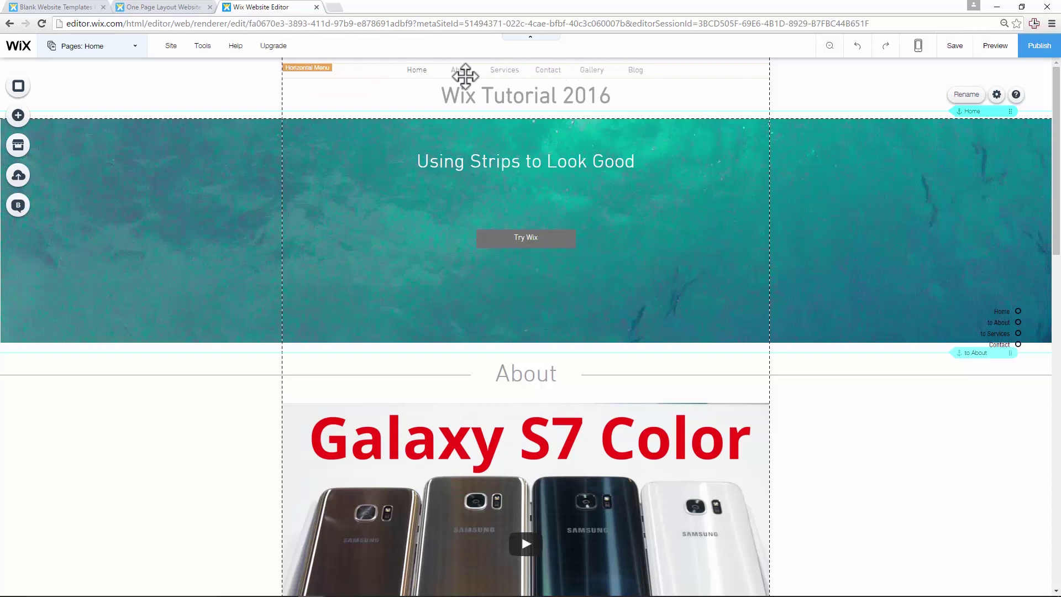
left_click(106, 44)
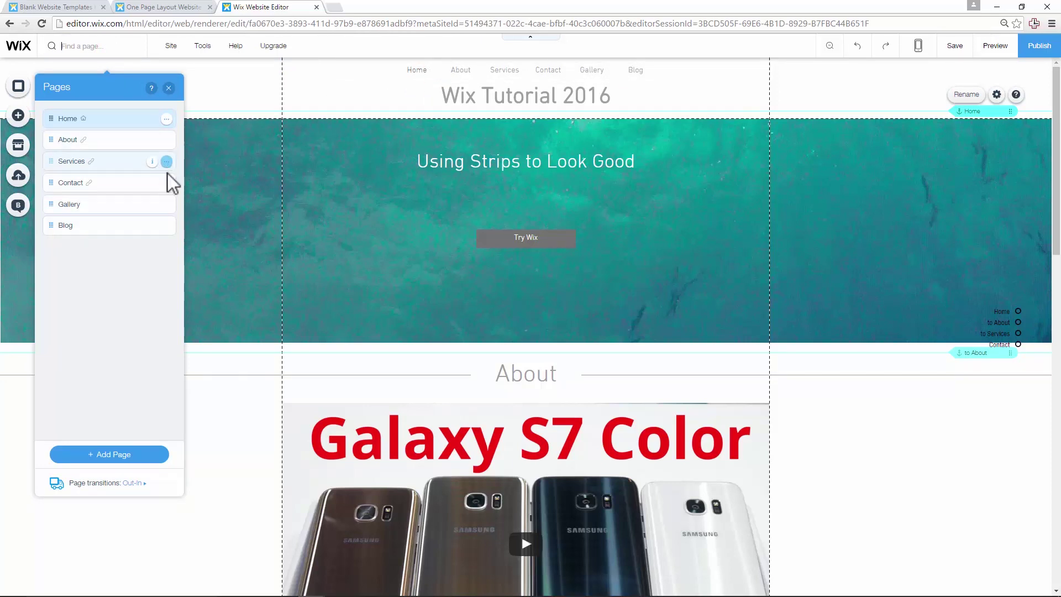
left_click(167, 206)
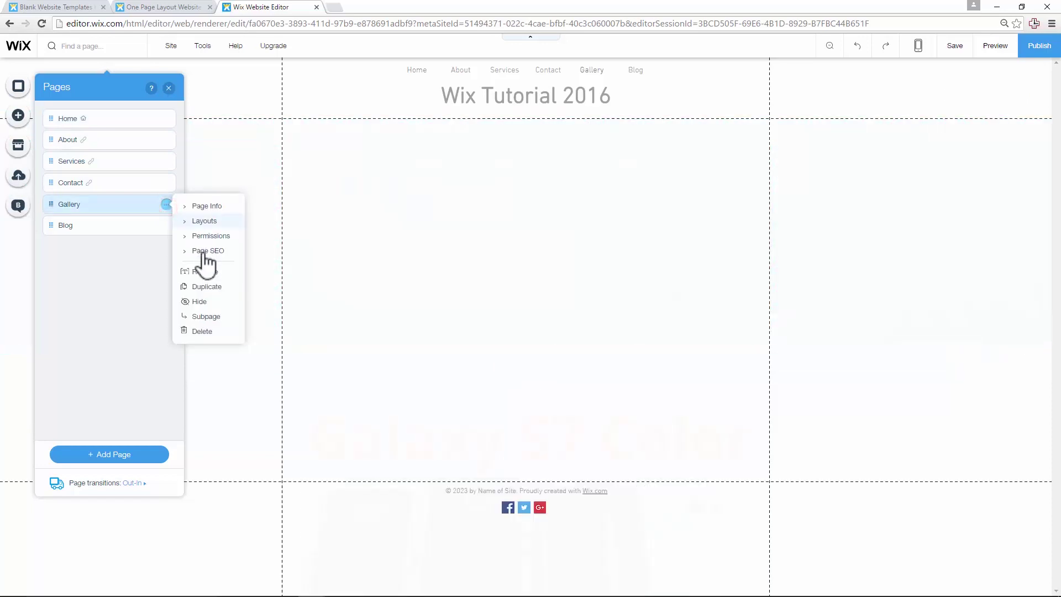
left_click(201, 302)
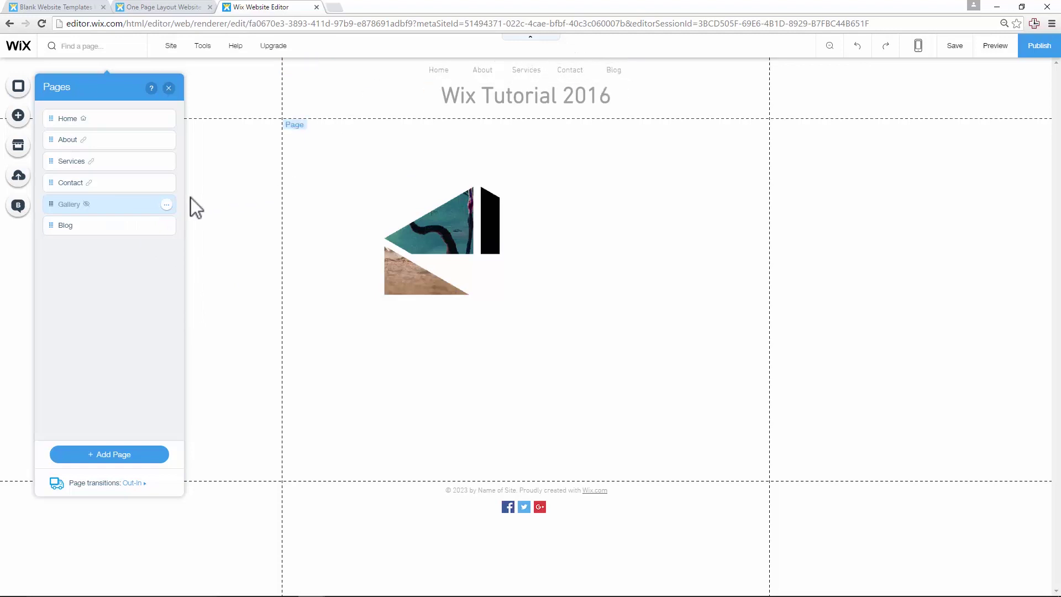
left_click(166, 205)
left_click(209, 305)
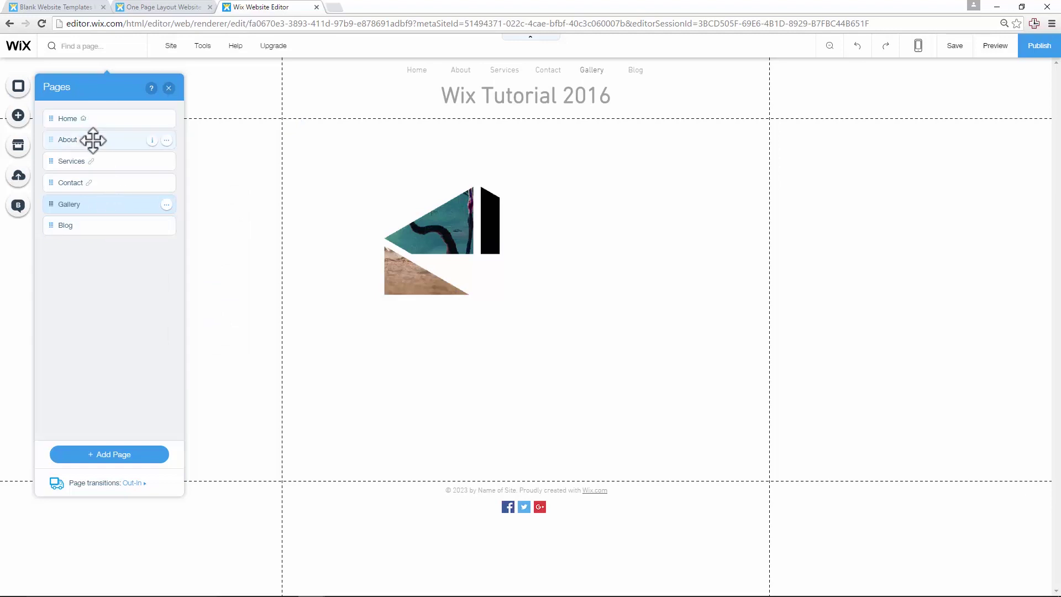
Step: Nest the About, Services and Contact links as subpages under Home, then close the page list
left_click_drag(61, 139, 81, 178)
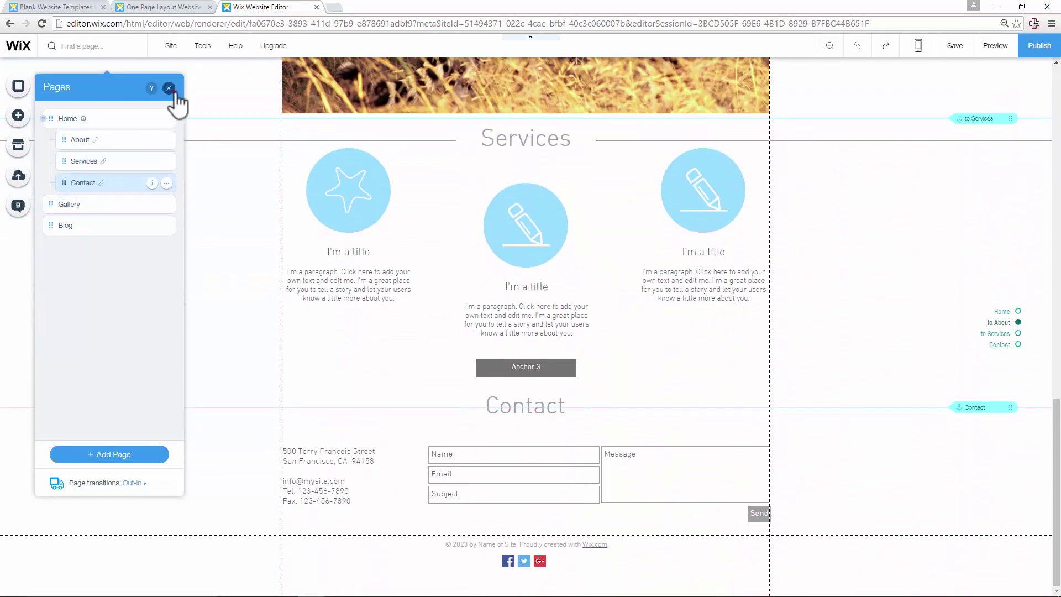
left_click(168, 88)
scroll(246, 142, "up", 10)
scroll(245, 150, "up", 3)
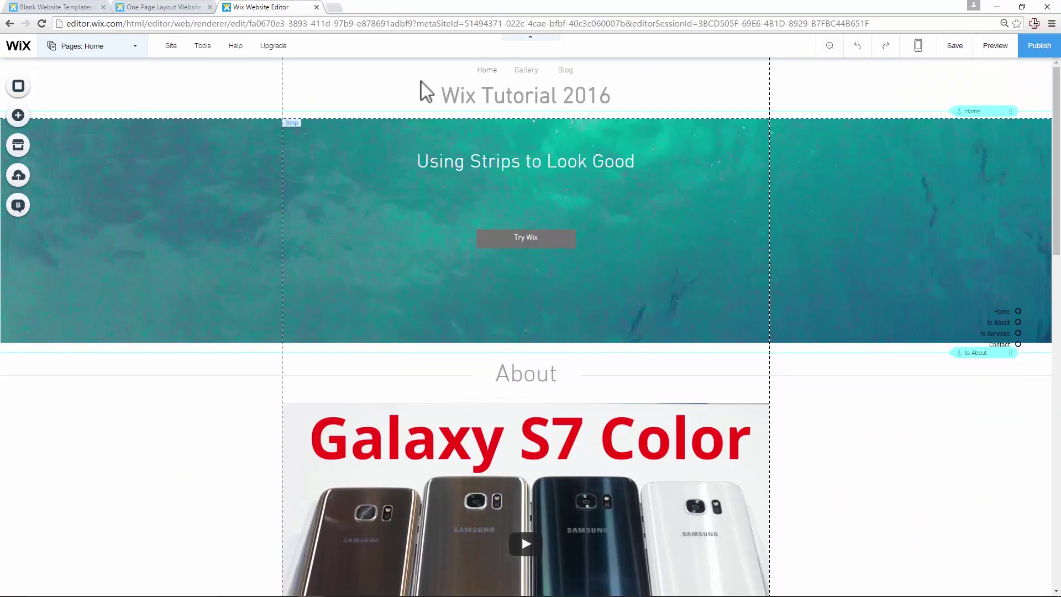
Step: Preview the site, follow the Contact link in Home's header submenu, check the submenu again, then return to editing
left_click(985, 44)
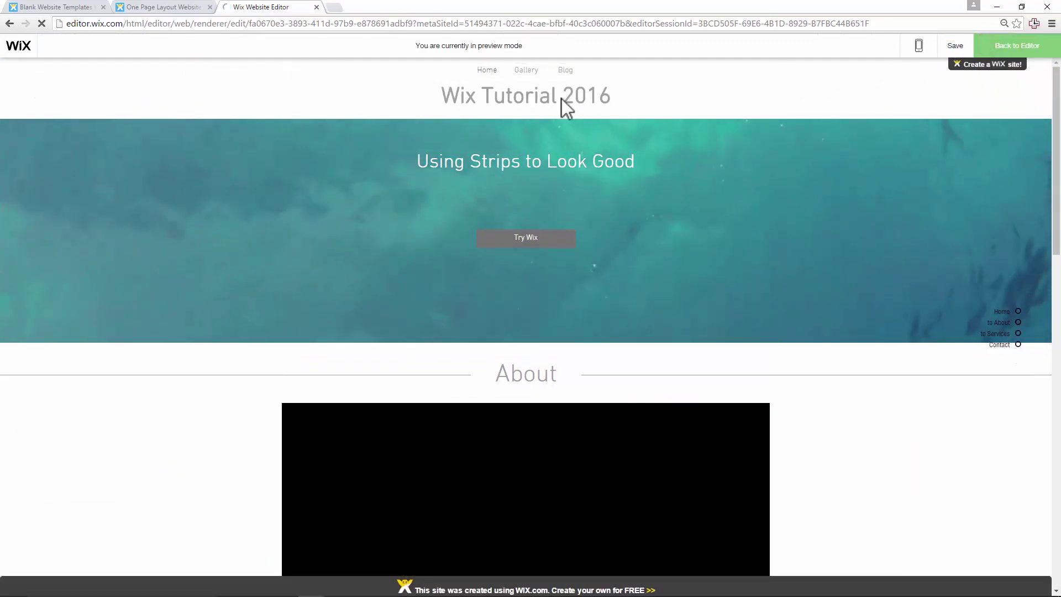
mouse_move(486, 75)
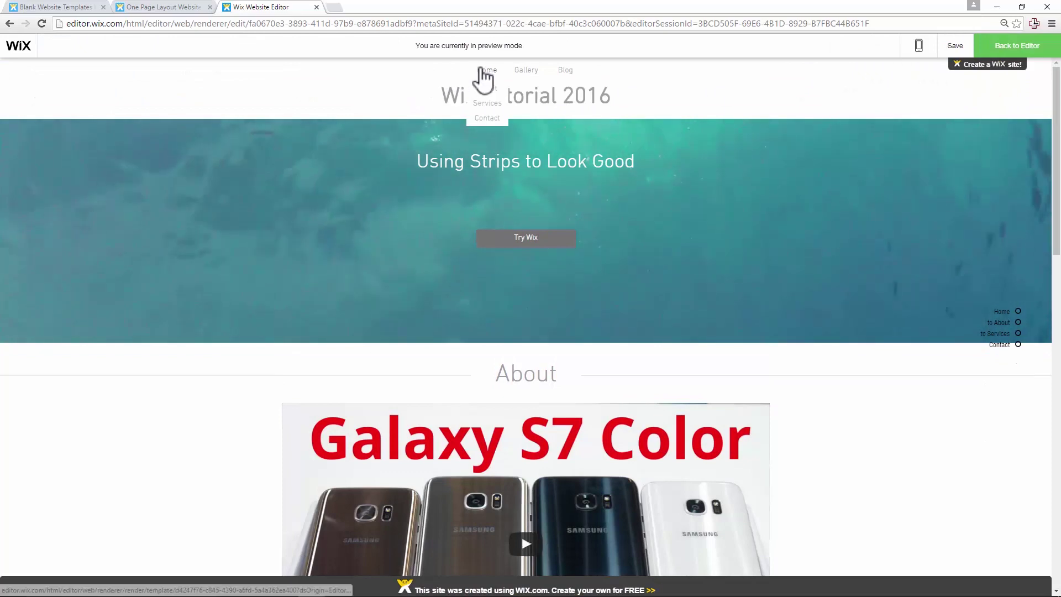
left_click(486, 118)
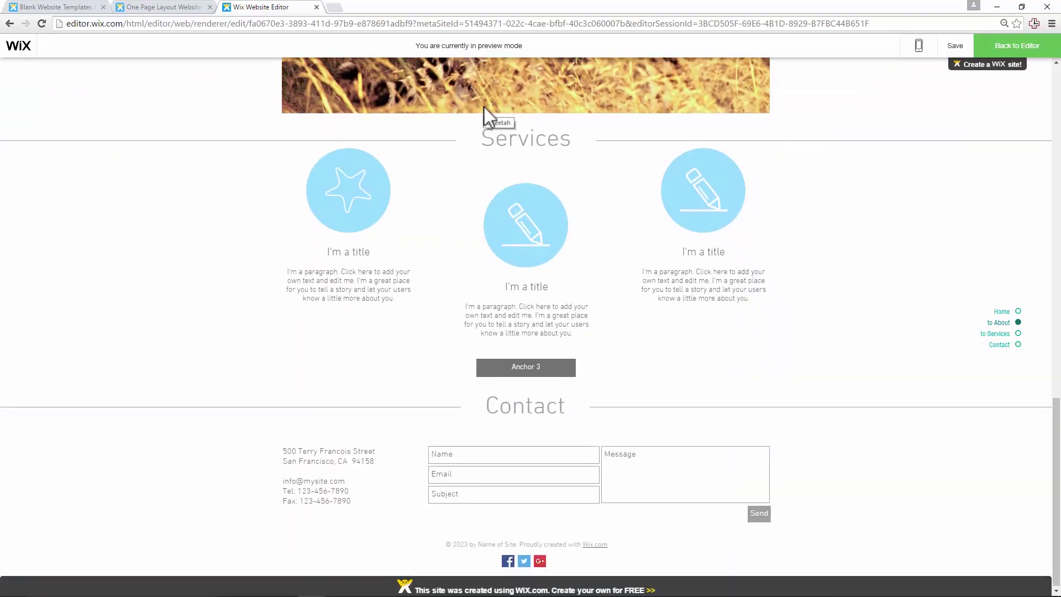
scroll(484, 113, "up", 15)
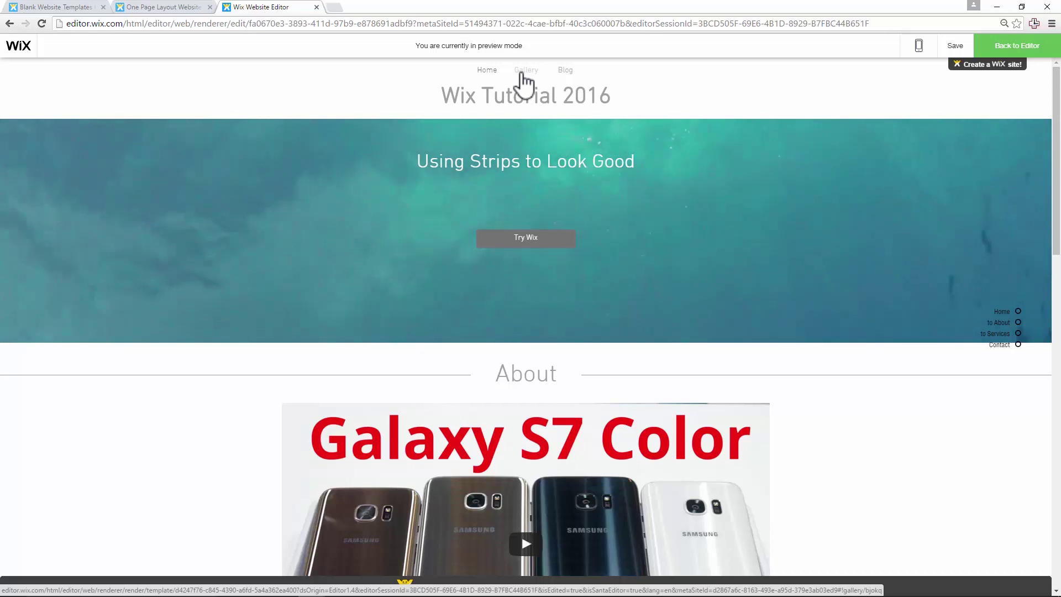
mouse_move(490, 80)
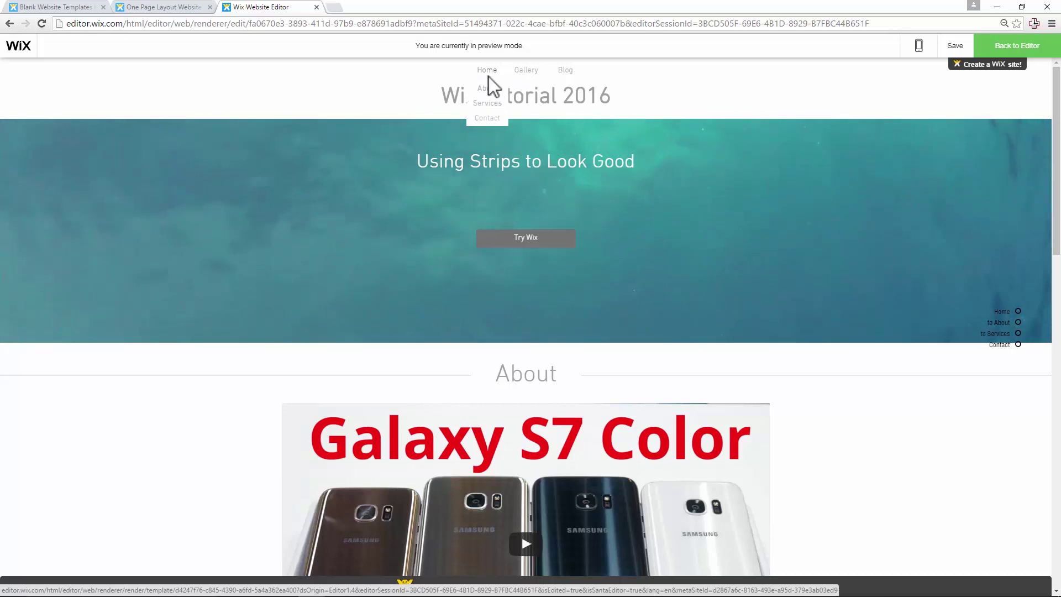
left_click(1006, 46)
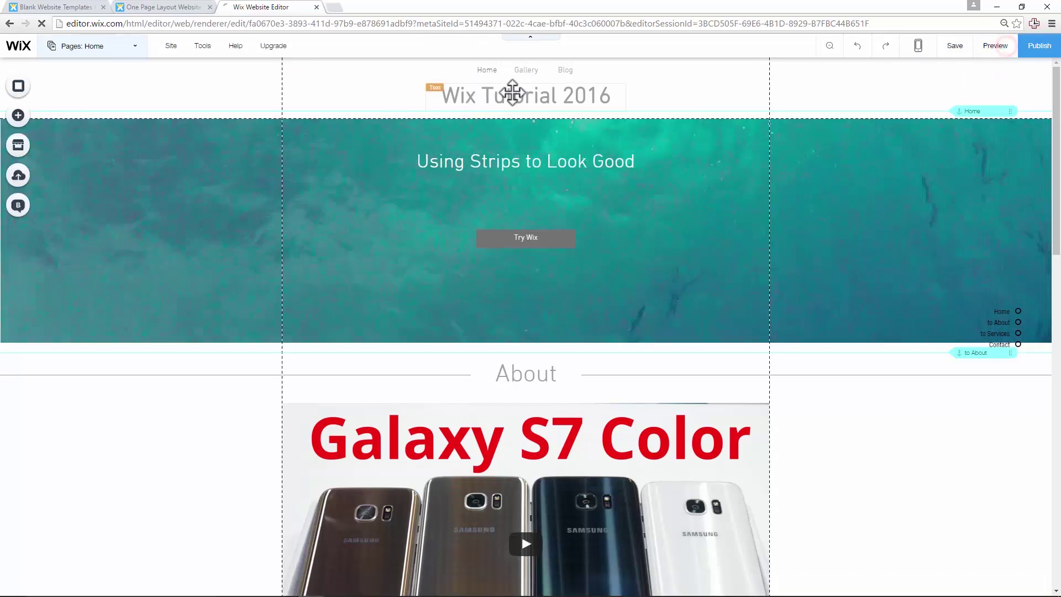
Step: Move About, Services and Contact out from under Home back to the top level of the site menu, then close the page list
left_click(118, 49)
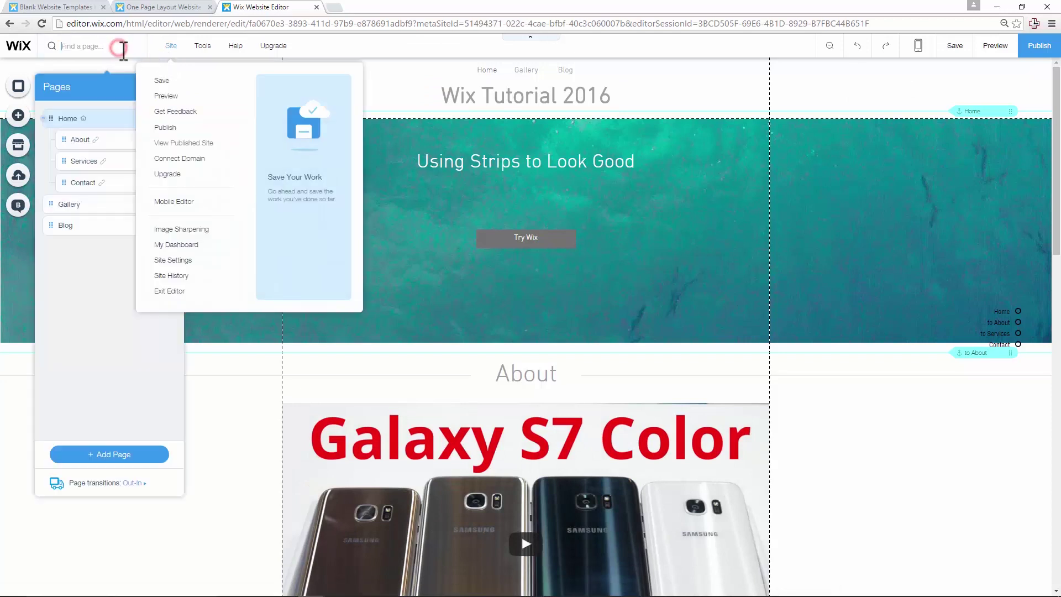
mouse_move(80, 164)
left_mouse_down()
mouse_move(47, 159)
mouse_move(98, 153)
left_mouse_up()
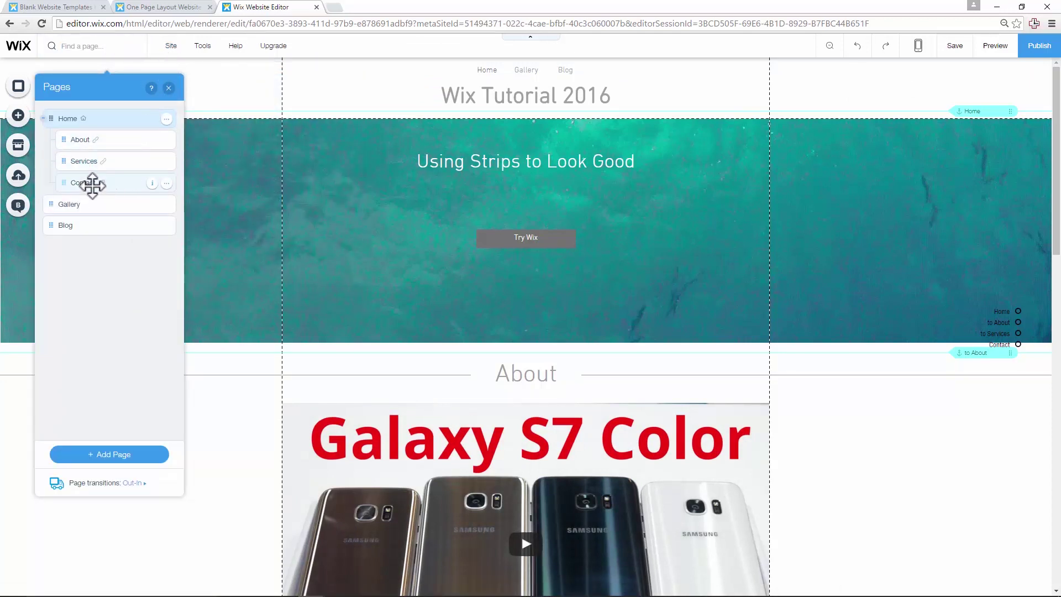
left_click_drag(82, 162, 104, 161)
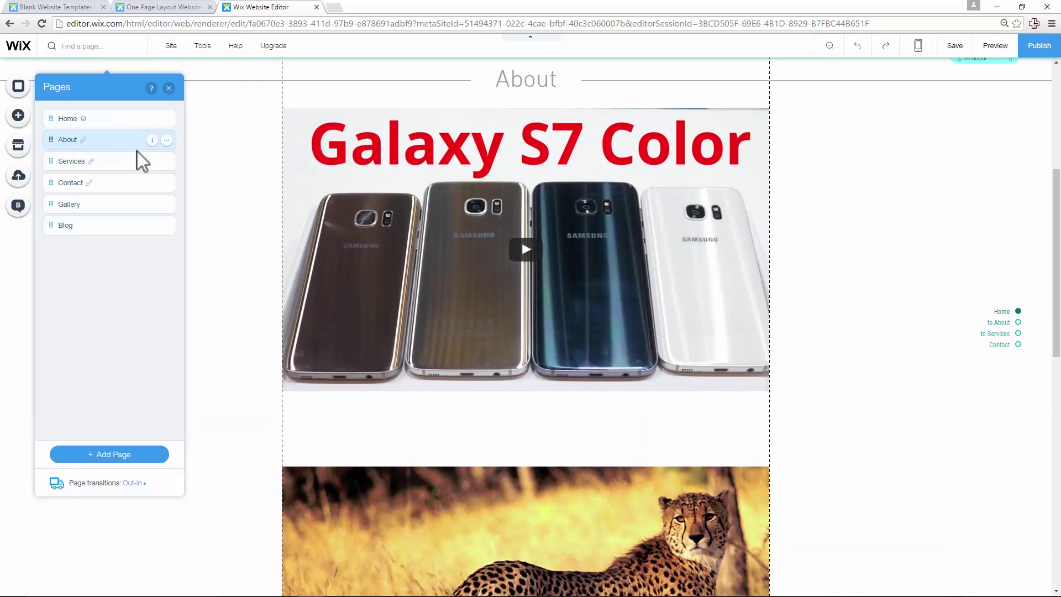
left_click(169, 89)
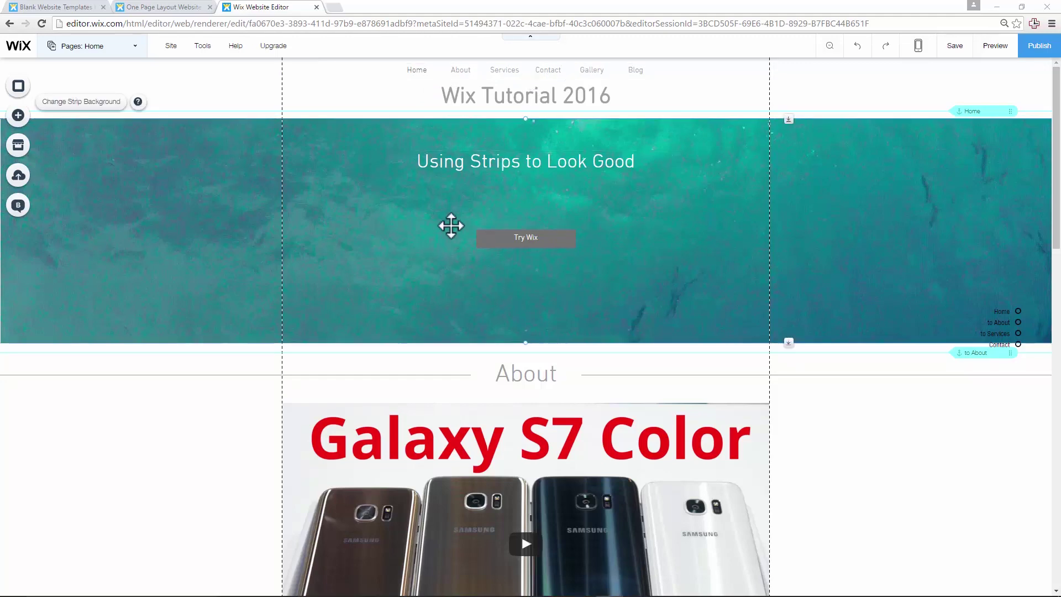
Step: Review the contact form's settings, switch its Subject field off and back on, then close the settings
scroll(569, 224, "down", 1)
scroll(573, 232, "down", 12)
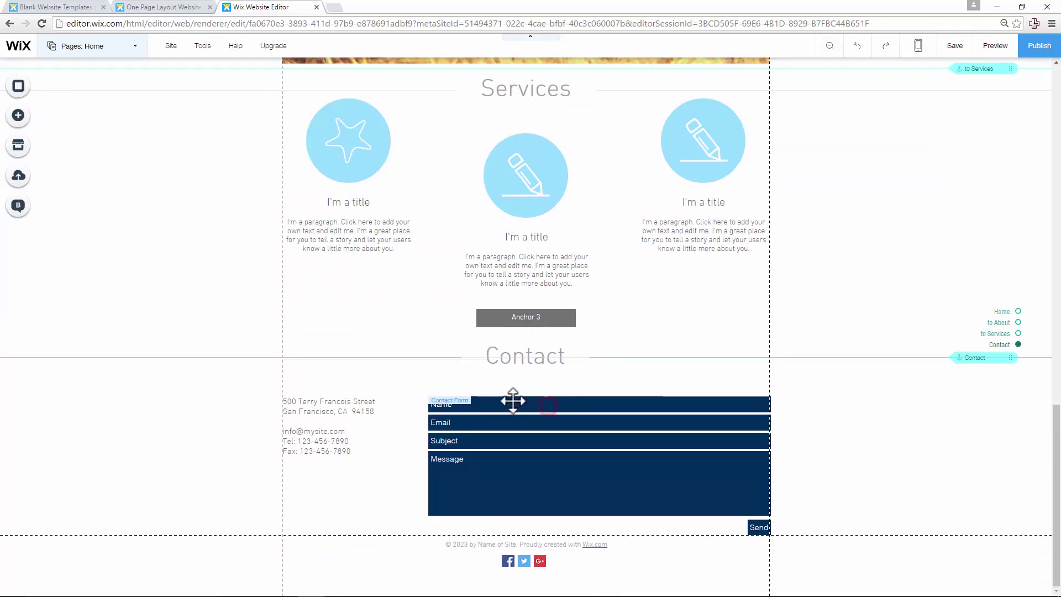
left_click(522, 402)
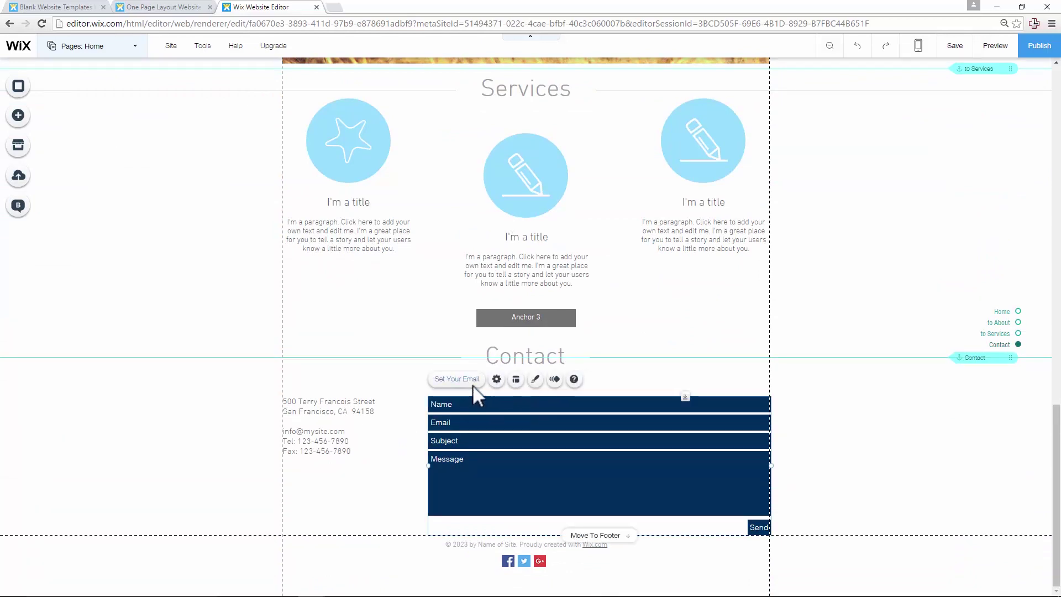
left_click(495, 380)
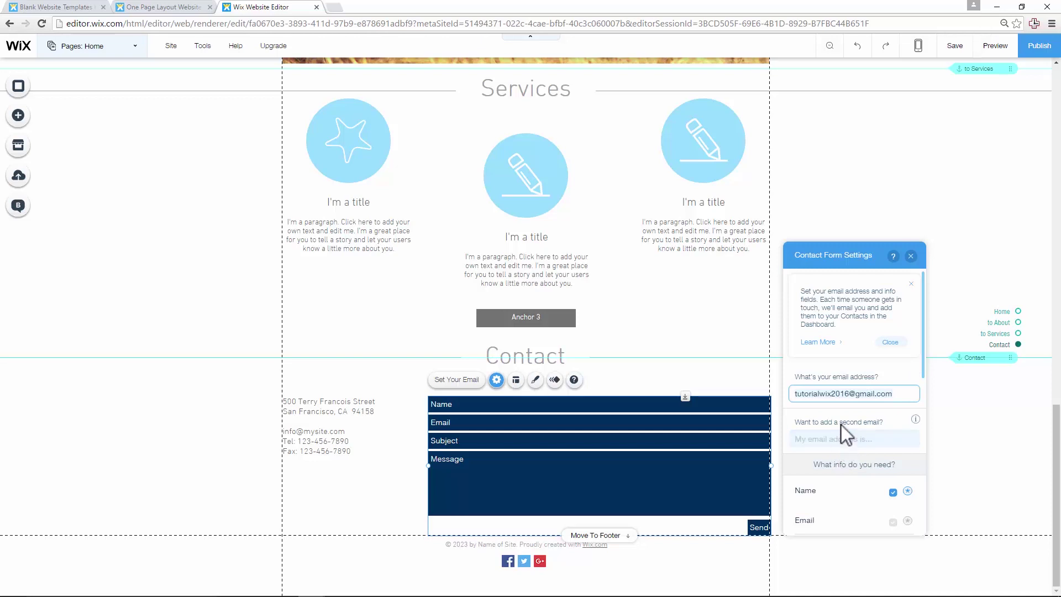
scroll(841, 426, "down", 5)
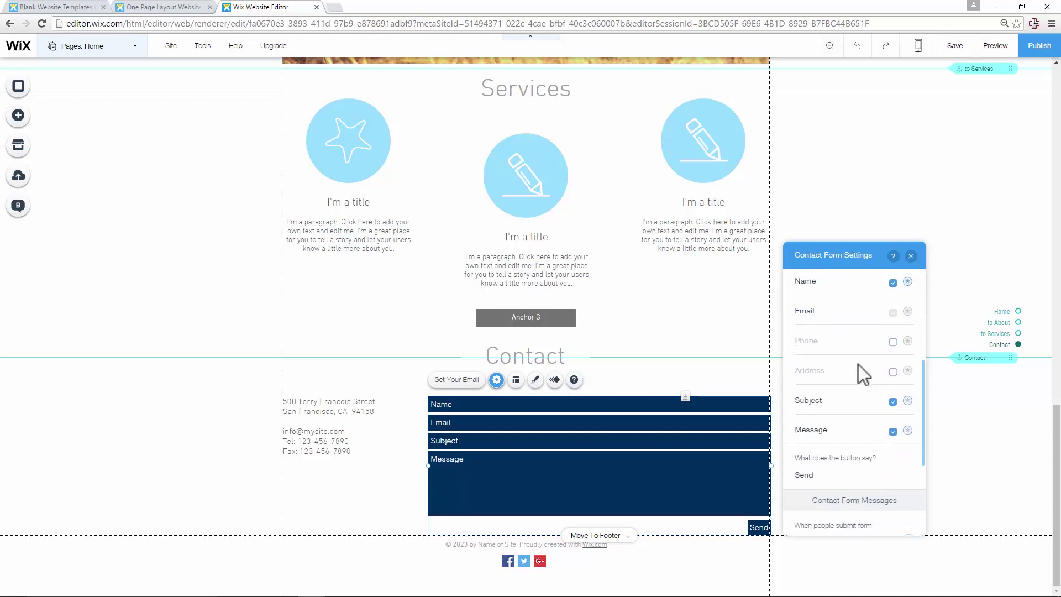
scroll(854, 360, "up", 2)
left_click(893, 445)
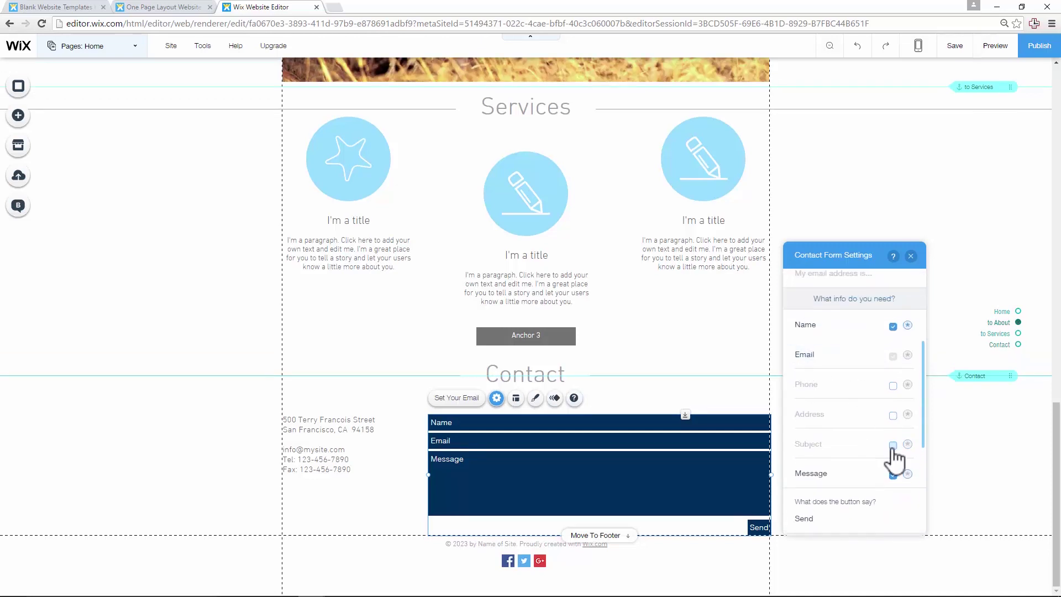
left_click(892, 446)
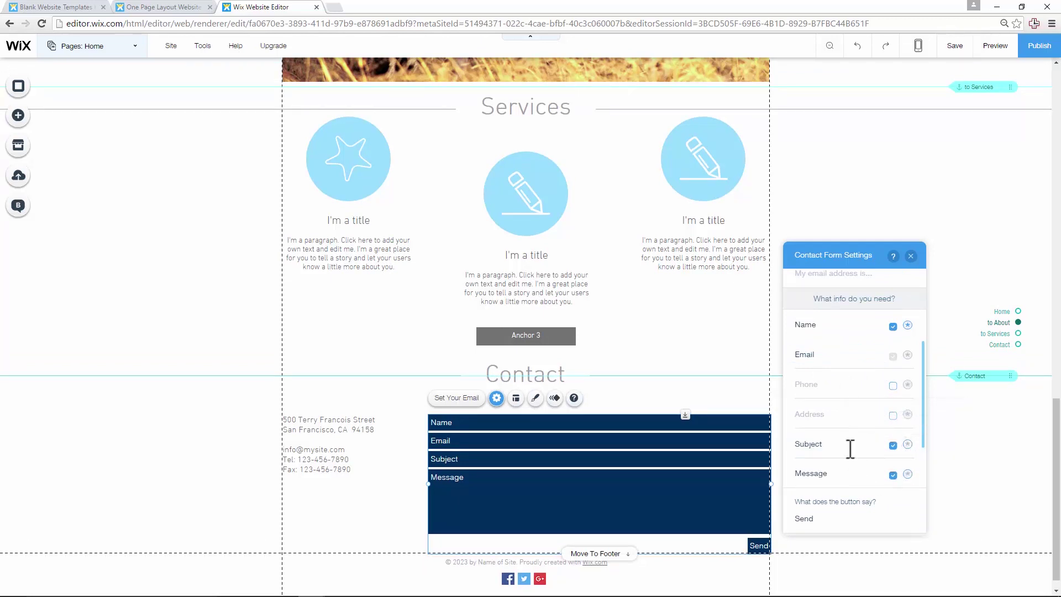
scroll(856, 442, "down", 2)
scroll(863, 425, "up", 4)
left_click(911, 256)
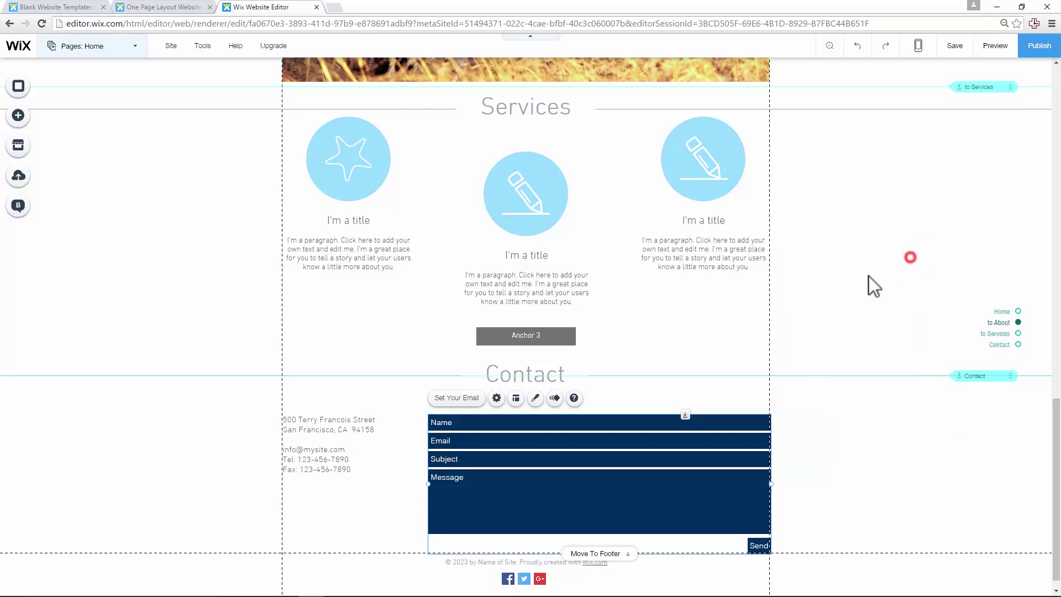
Step: Try the two light blue designs on the contact form, then reapply the dark blue design and close the design choices
left_click(535, 397)
left_click(877, 368)
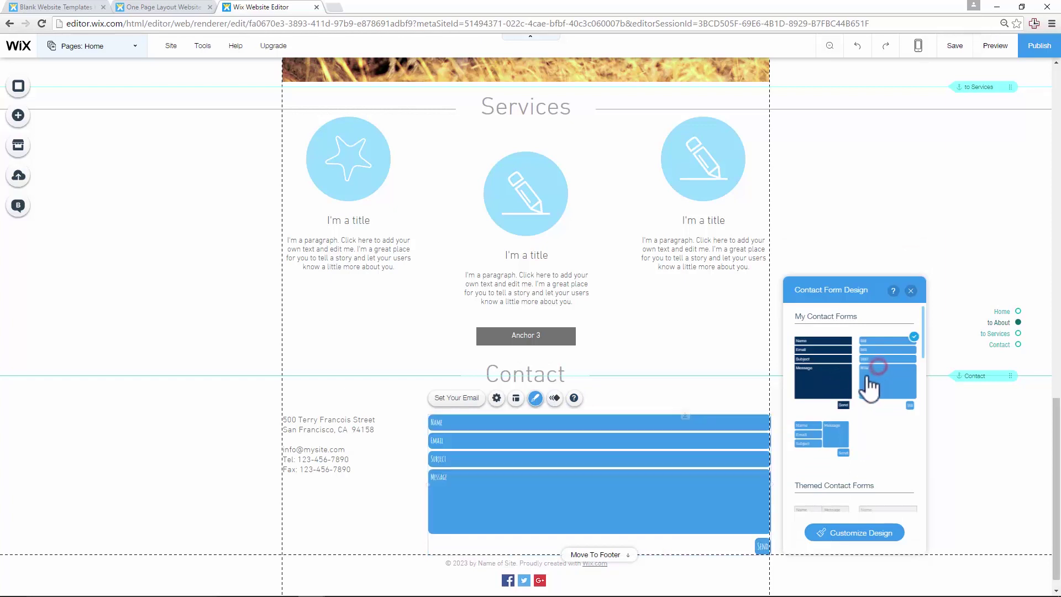
left_click(822, 438)
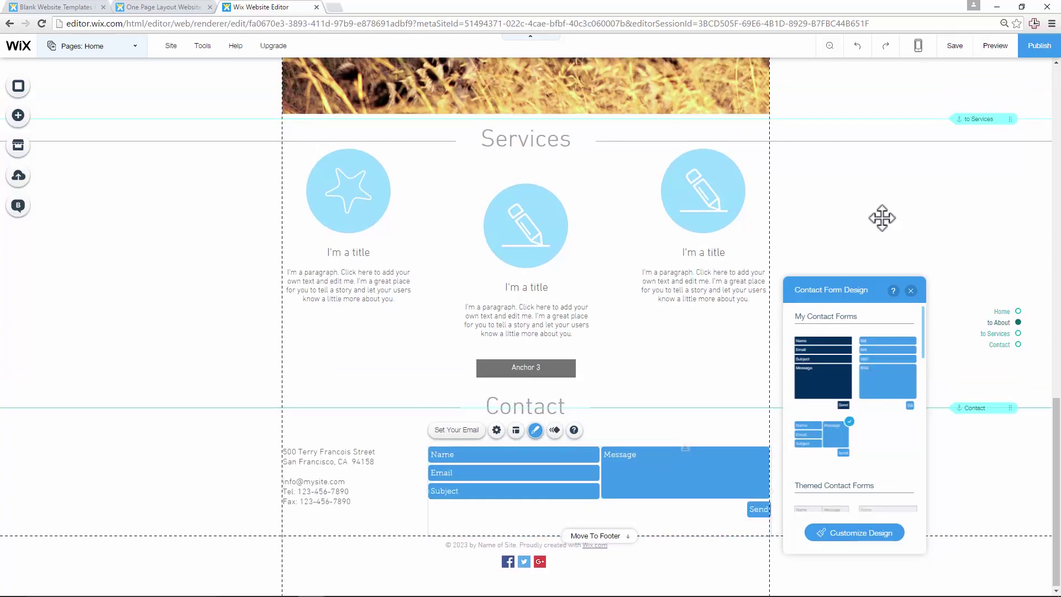
left_click(839, 384)
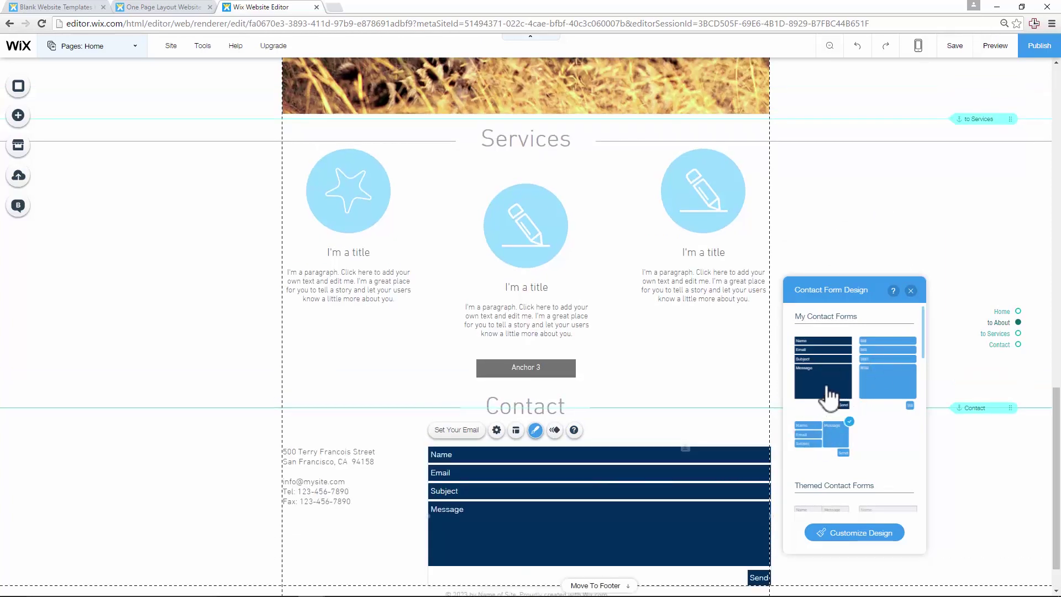
left_click(910, 291)
Step: Open the link settings of the footer's social bar and check the Facebook, Twitter and Google+ icons' links
scroll(369, 406, "down", 1)
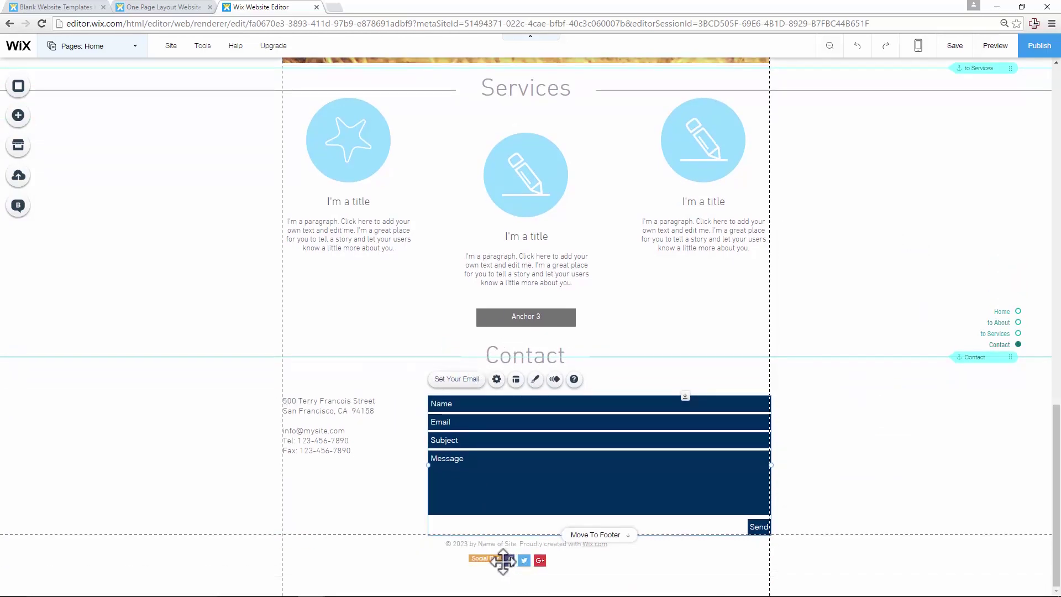
left_click(459, 562)
left_click(518, 560)
left_click(547, 539)
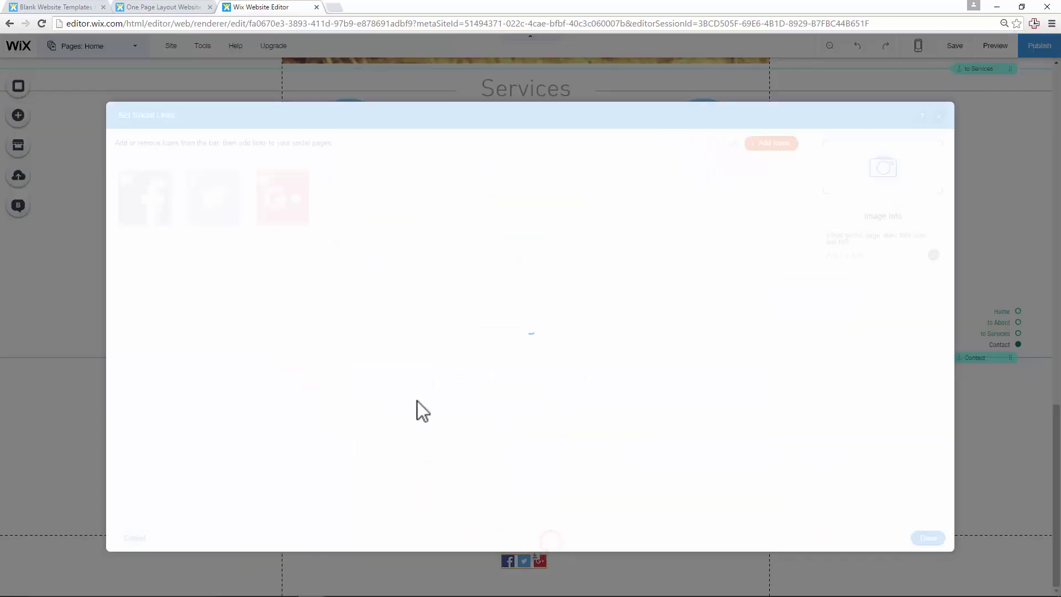
left_click(158, 206)
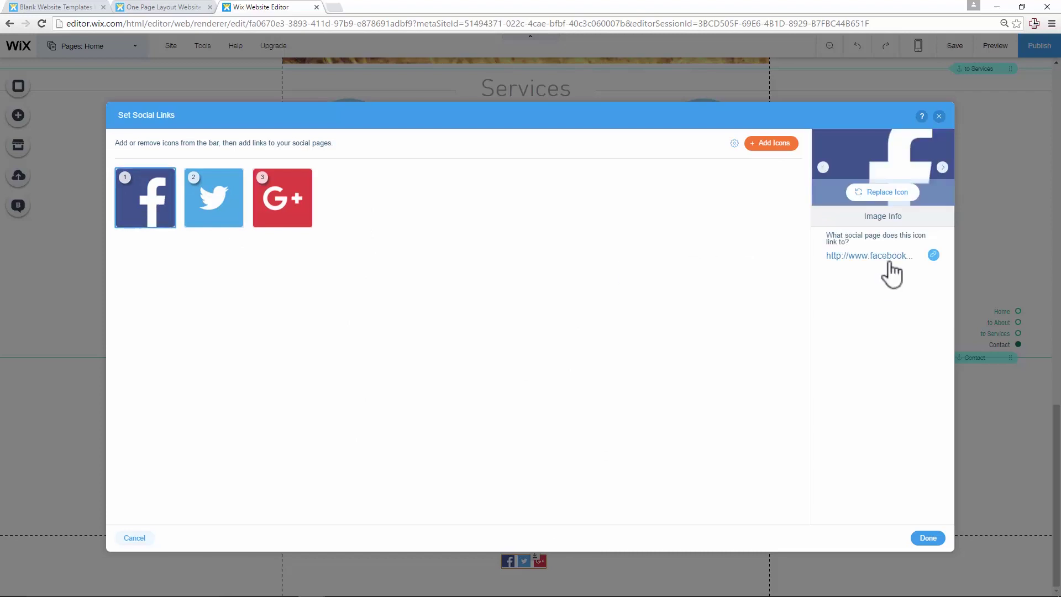
left_click(225, 203)
left_click(308, 213)
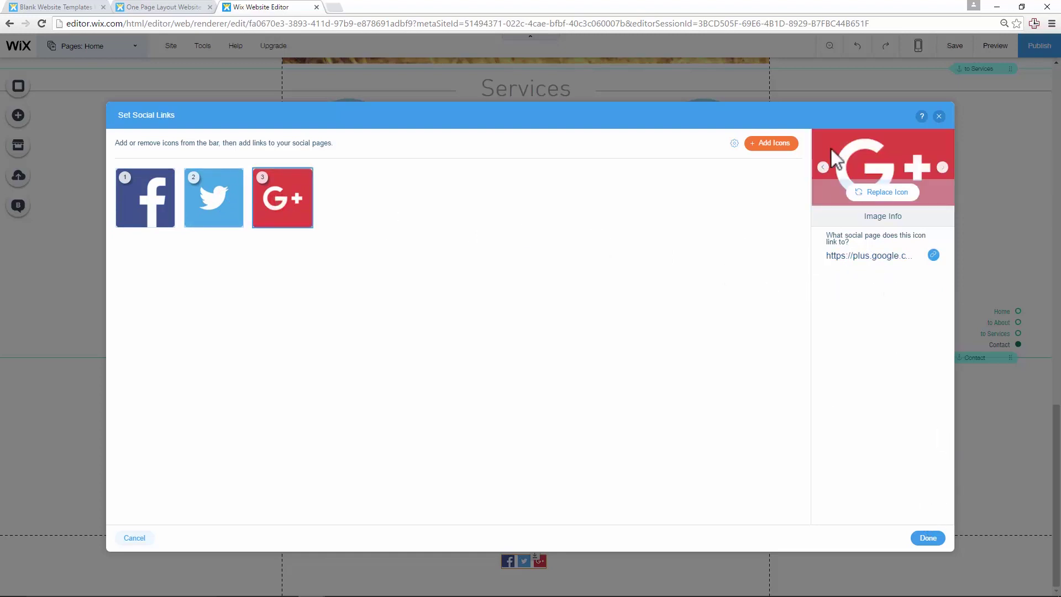
Step: Add the square red YouTube icon from Wix's free social icons to the social bar and apply the change
left_click(771, 143)
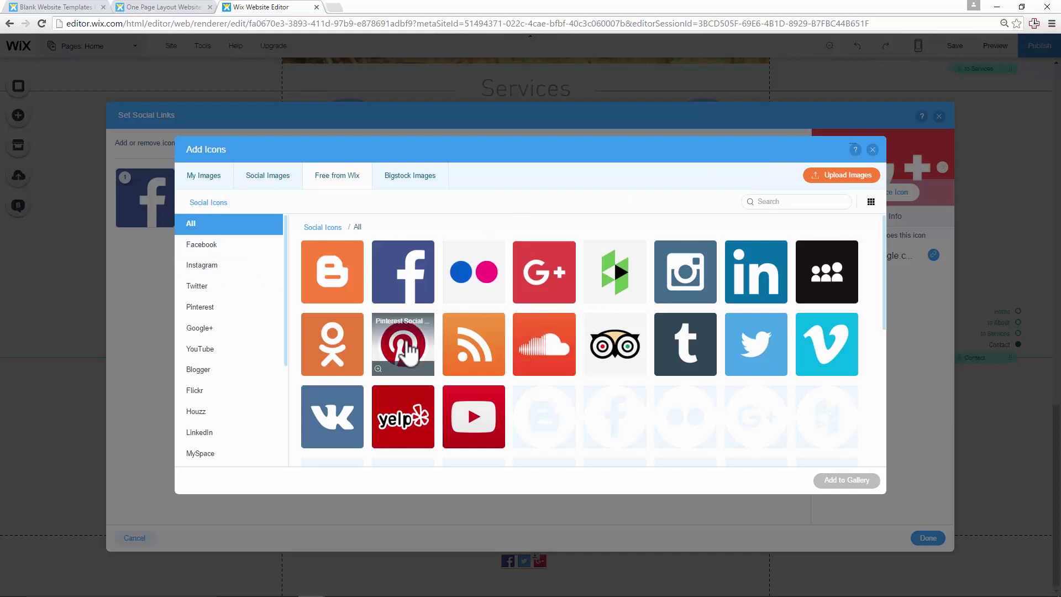
left_click(473, 423)
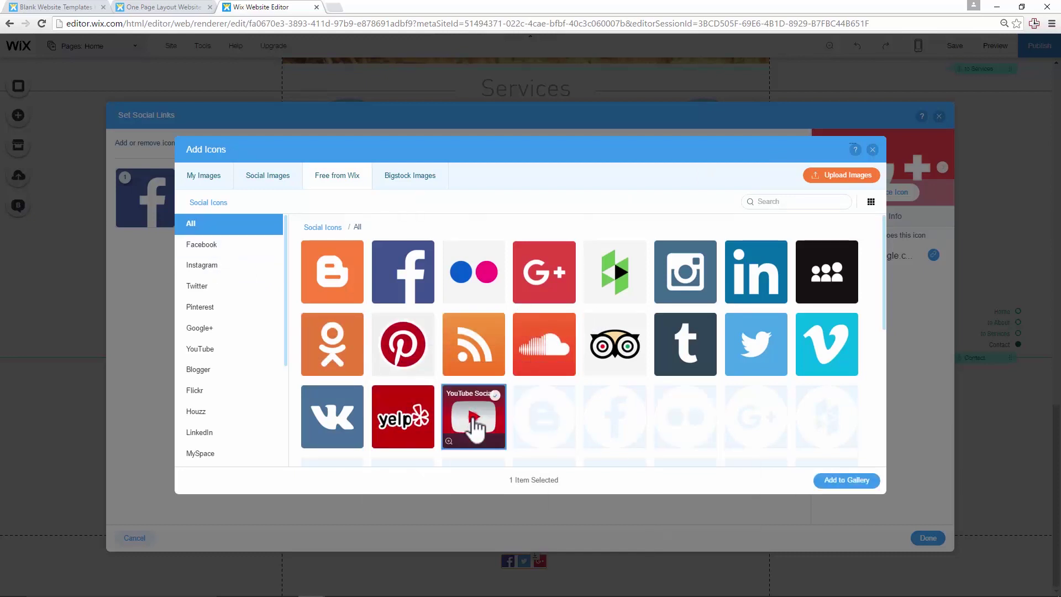
left_click(826, 482)
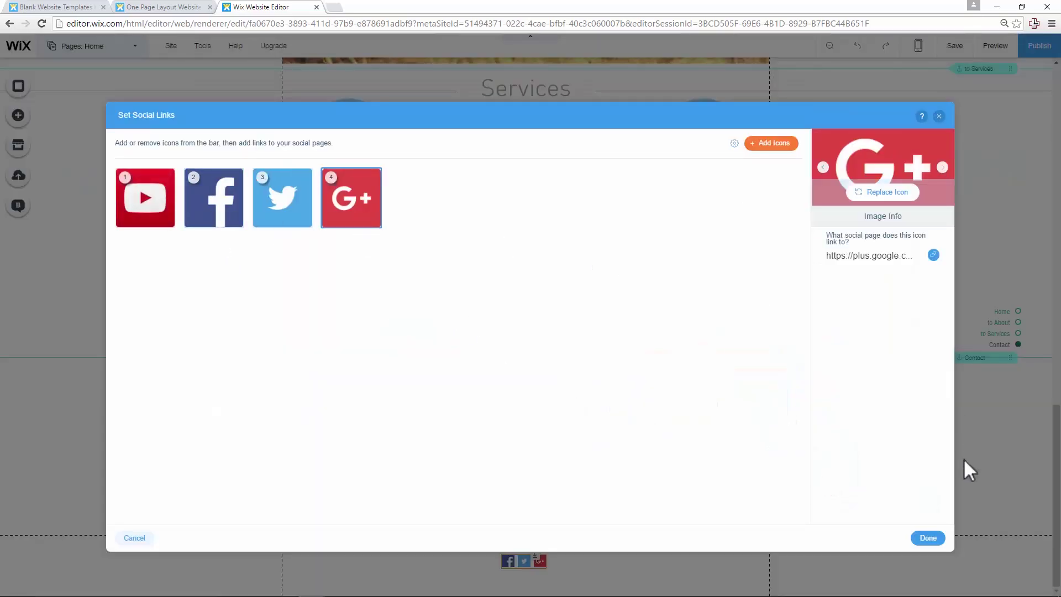
left_click(934, 538)
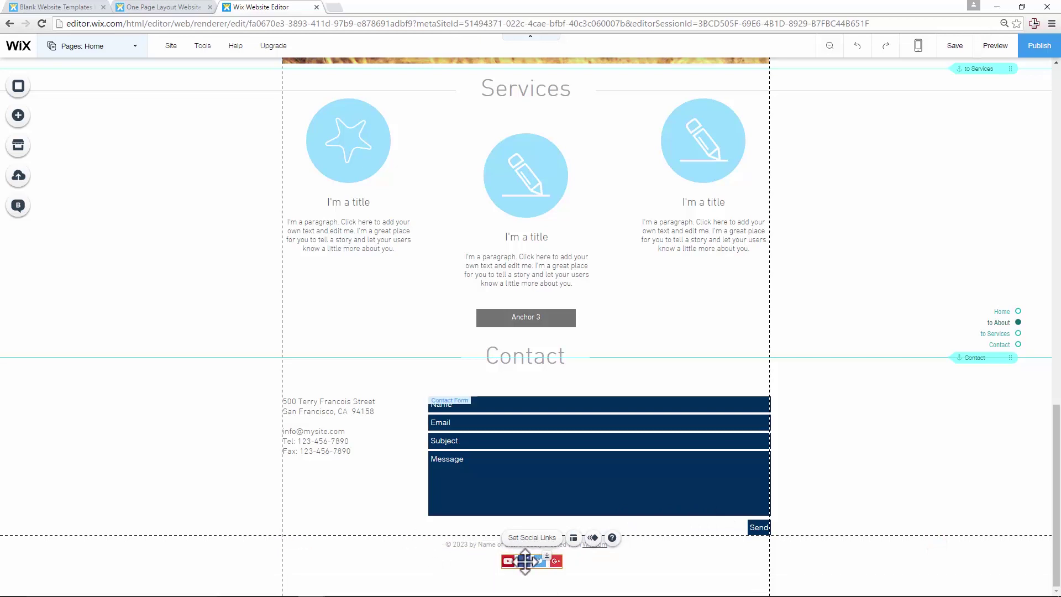
left_click(402, 452)
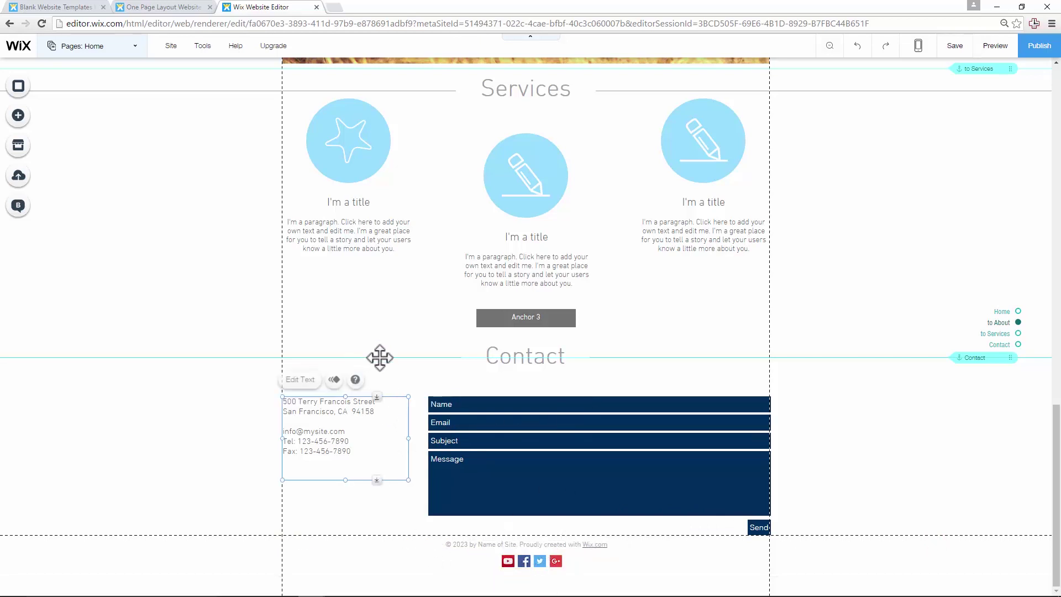
left_click(426, 294)
scroll(430, 294, "up", 10)
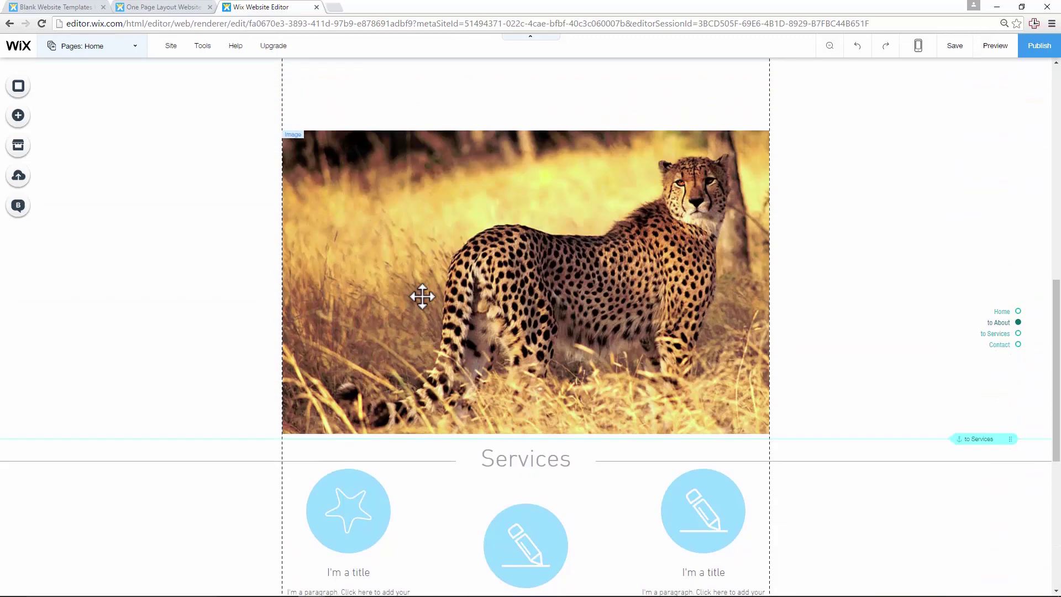
scroll(423, 297, "up", 7)
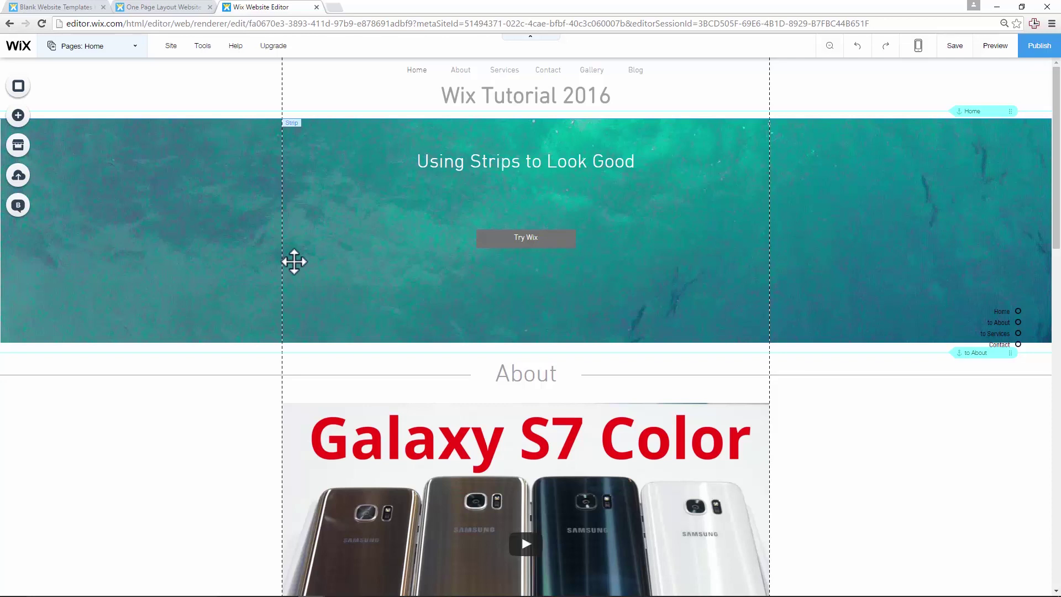
Step: Open the Wix App Market and look through its app categories
left_click(20, 146)
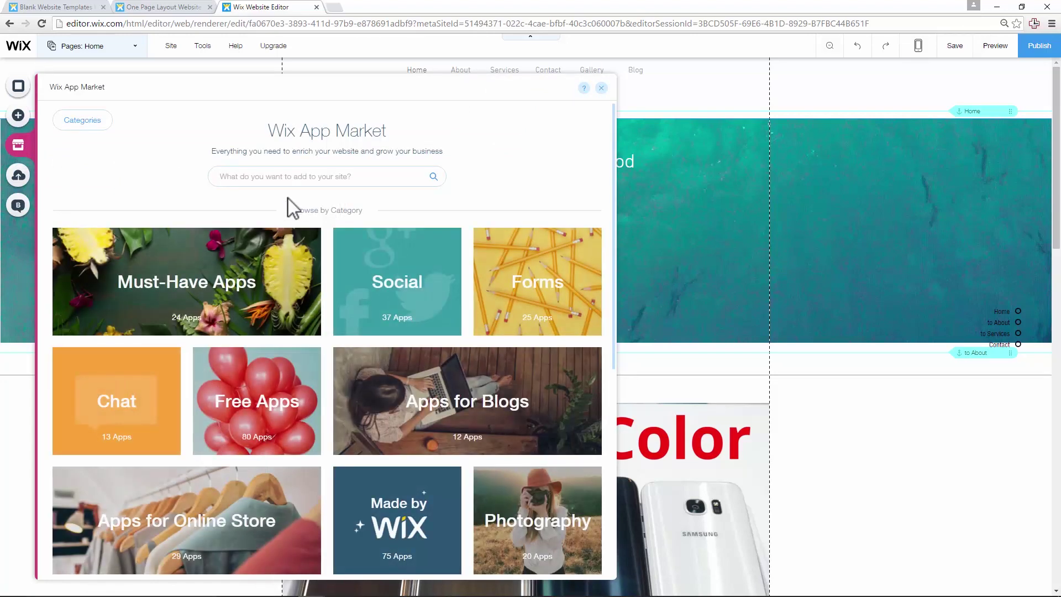
scroll(331, 202, "down", 2)
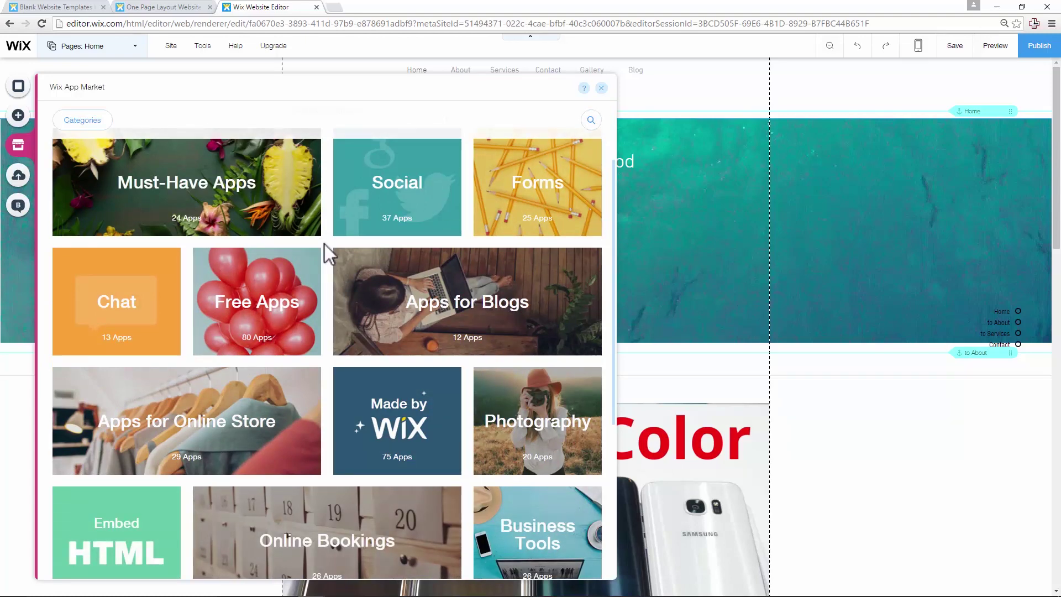
scroll(324, 247, "down", 2)
scroll(326, 244, "down", 1)
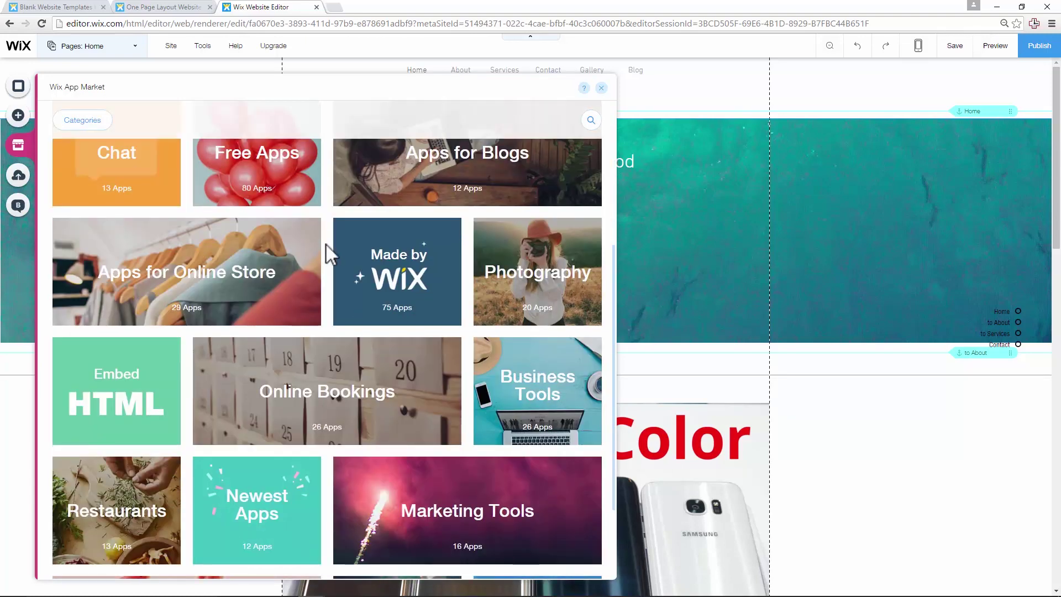
scroll(326, 251, "down", 1)
Step: Open the Apps for Online Store category and examine the offered apps such as Wix Stores and Online Store
left_click(195, 246)
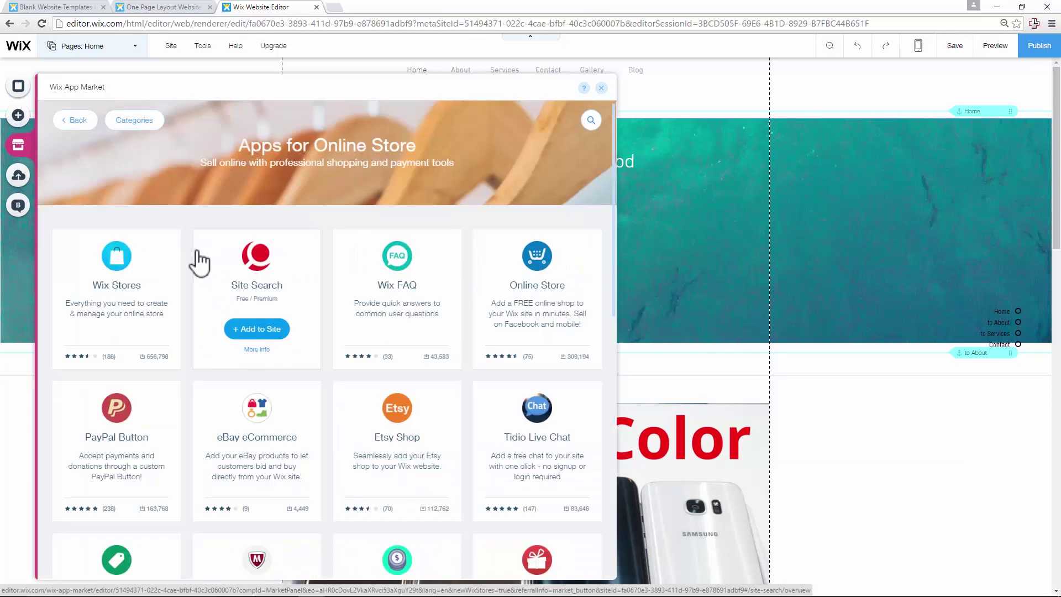
scroll(232, 217, "down", 1)
mouse_move(118, 210)
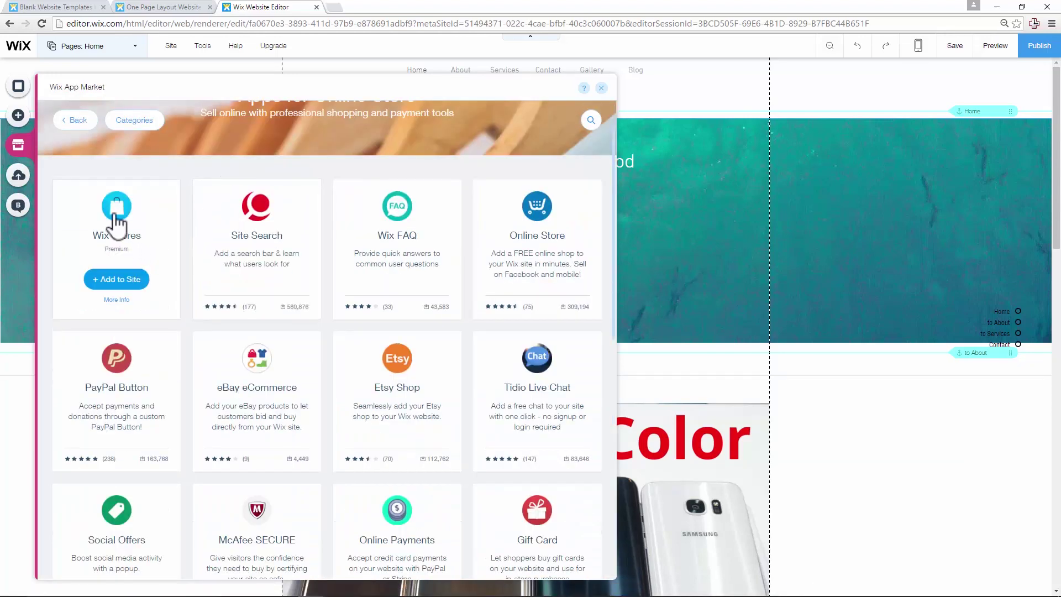
mouse_move(504, 265)
scroll(304, 254, "up", 1)
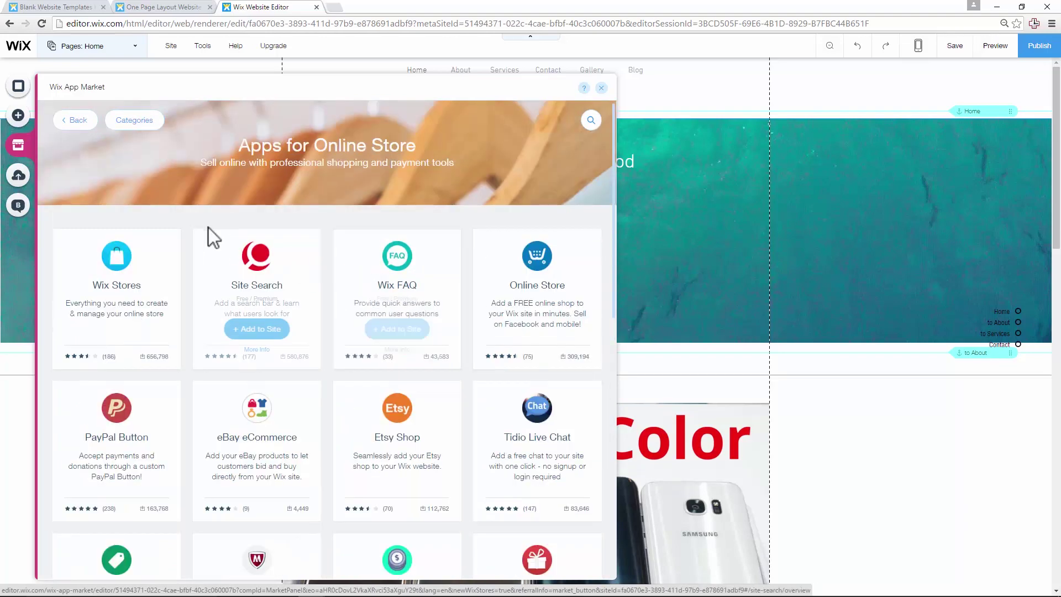
Step: Return to the App Market's category overview, look through the remaining categories down to Music, and close the market
left_click(83, 127)
scroll(338, 339, "down", 7)
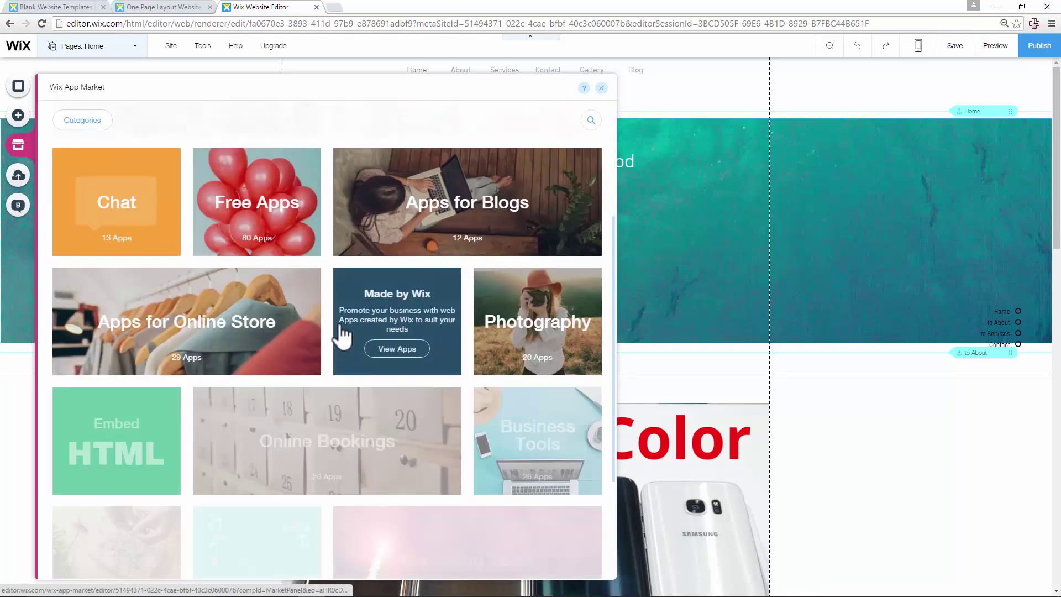
scroll(354, 315, "down", 1)
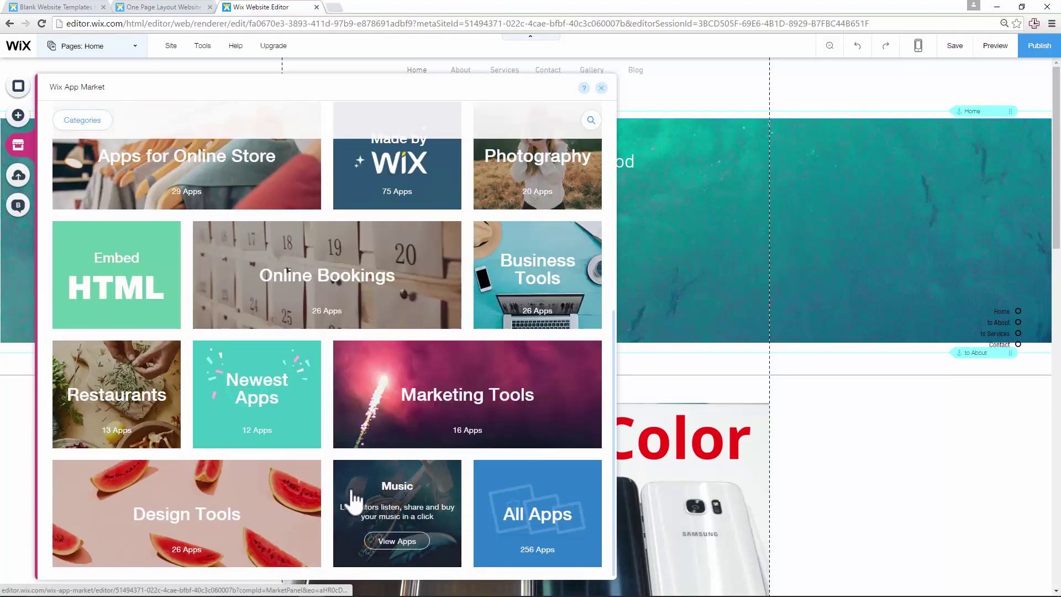
left_click(600, 90)
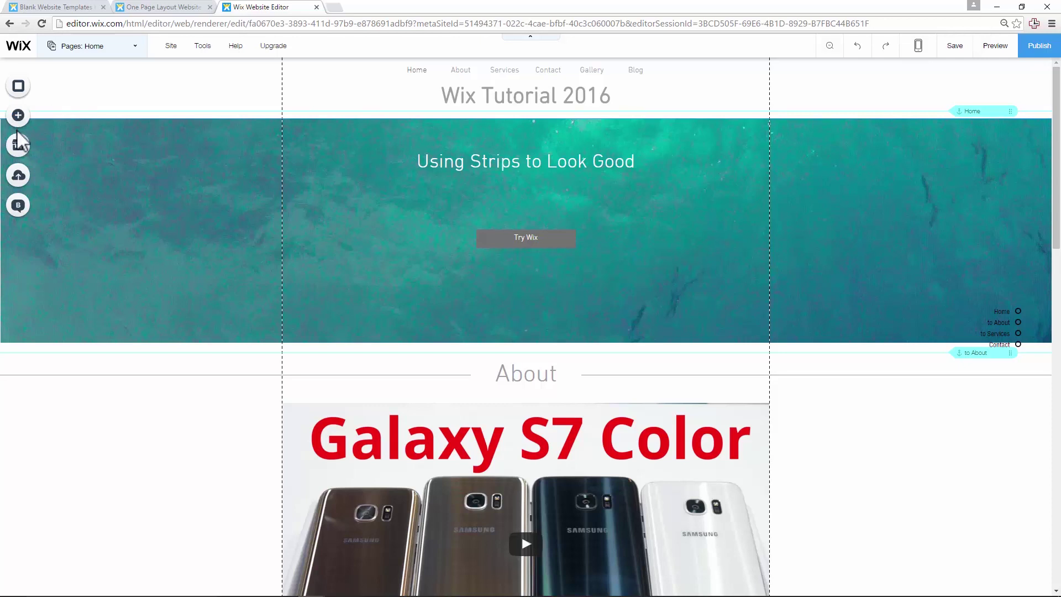
Step: Look through the addable page elements, including the Contact, List and Image groups, and close the element choices
left_click(18, 118)
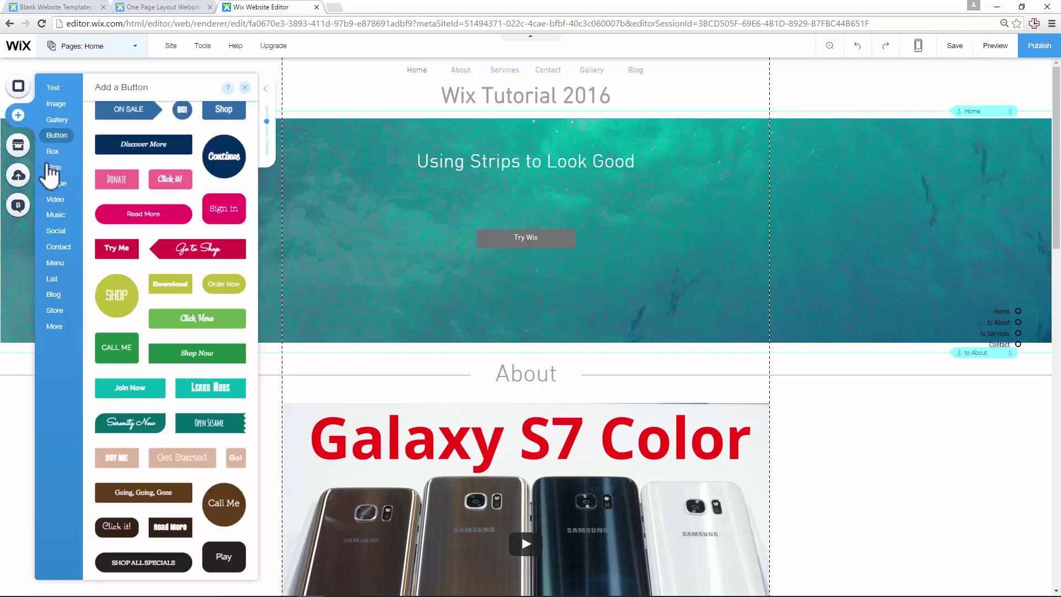
left_click(61, 220)
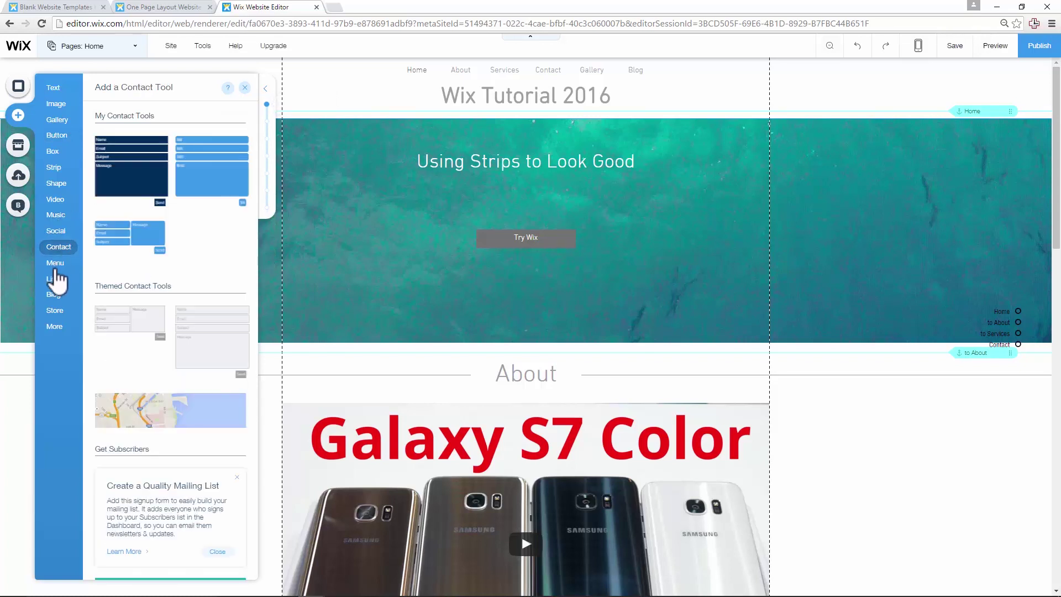
mouse_move(55, 271)
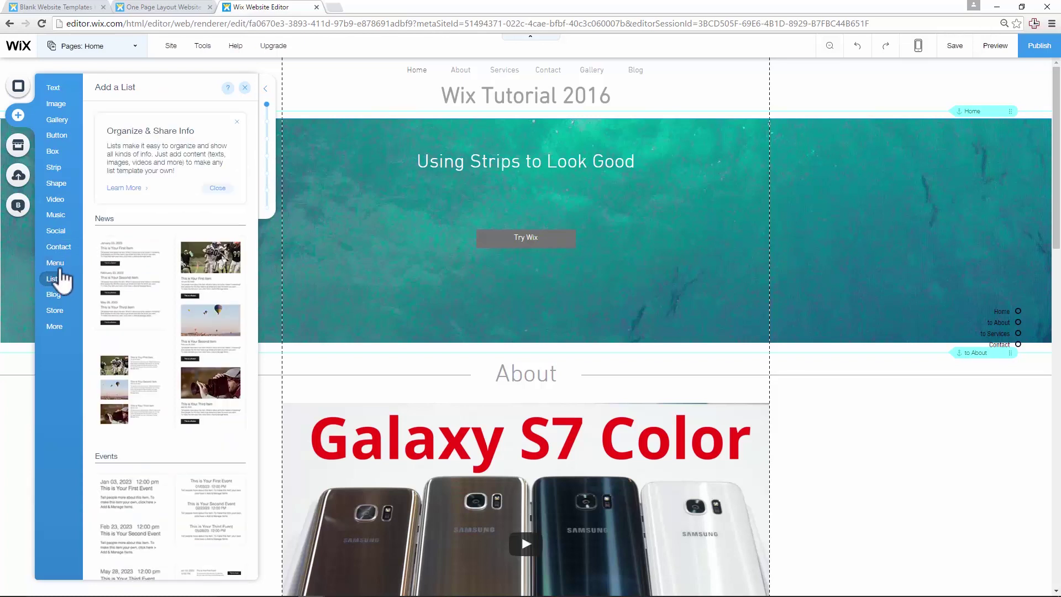
mouse_move(57, 104)
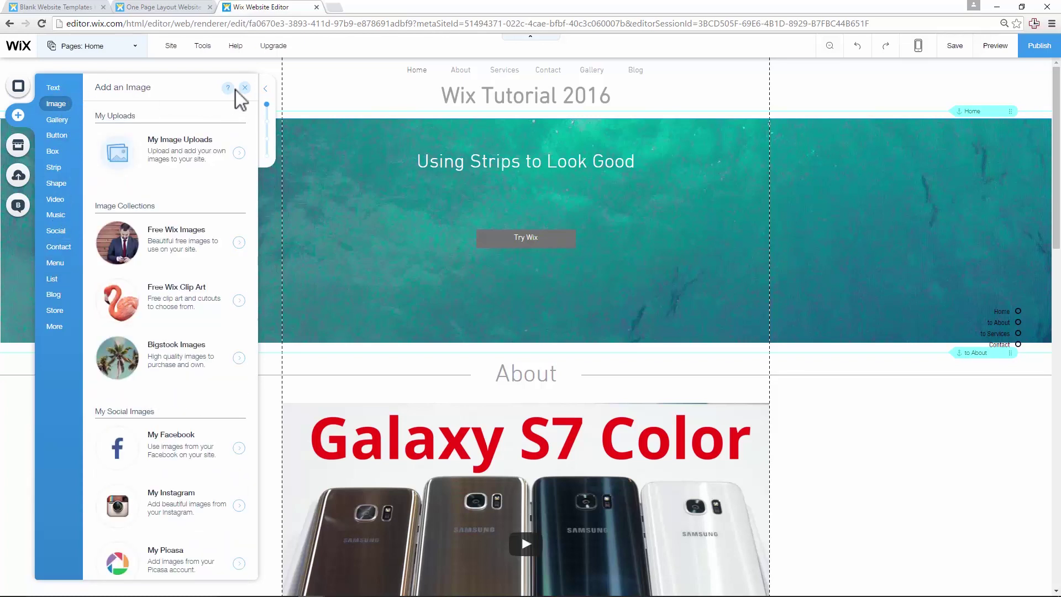
left_click(245, 88)
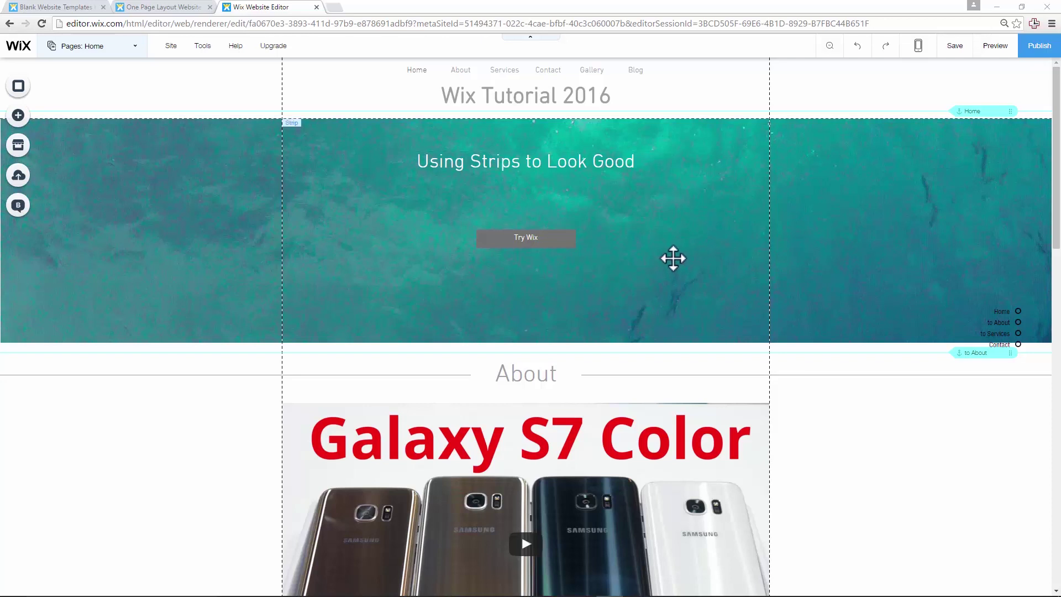
Step: Save the site and publish it online
left_click(955, 52)
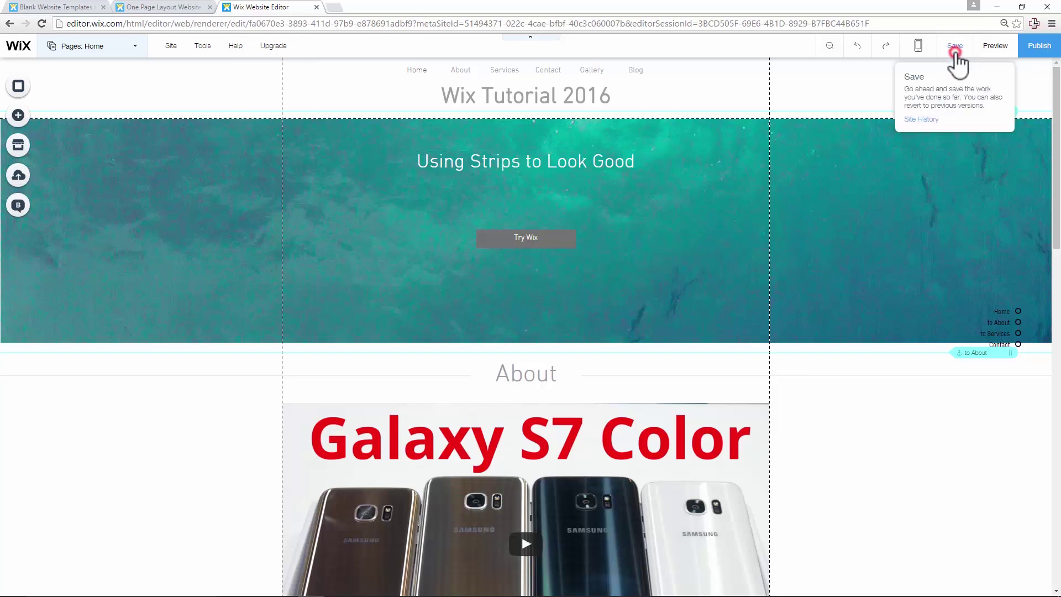
left_click(945, 52)
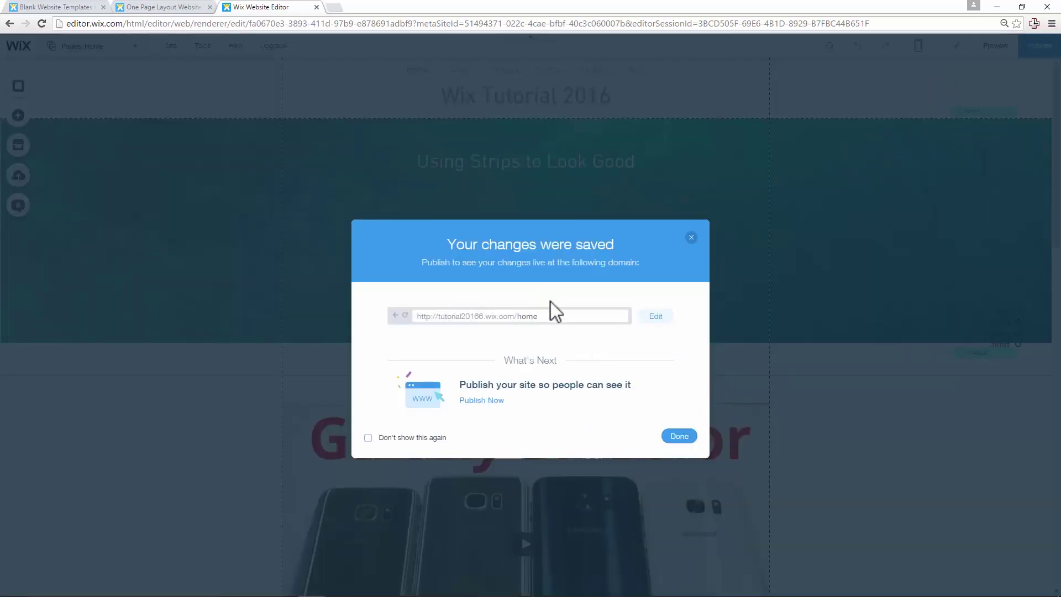
left_click(677, 436)
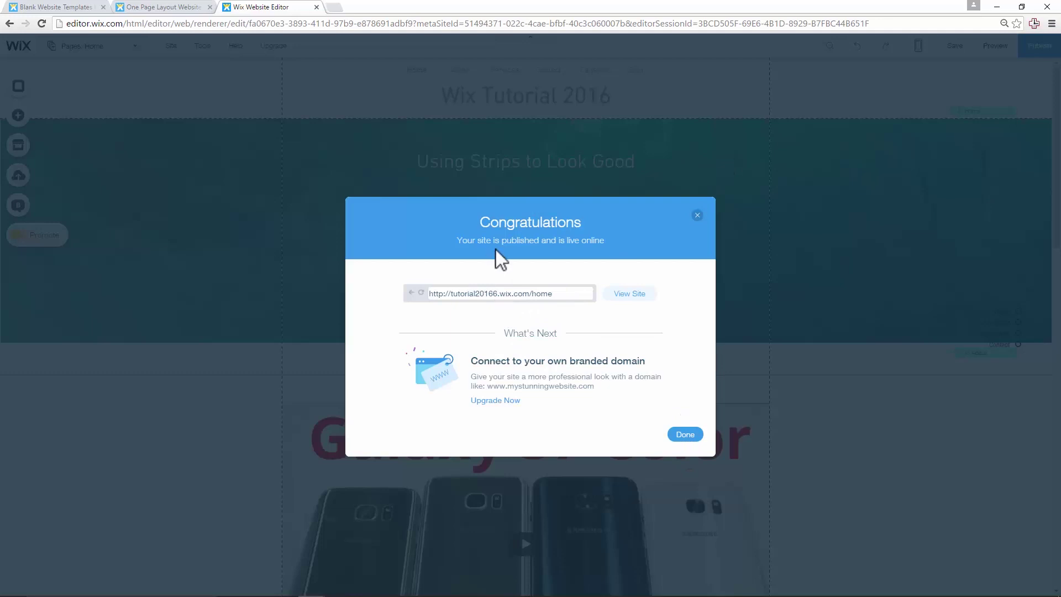
left_click(556, 295)
left_click_drag(555, 296, 431, 292)
key("ctrl+c")
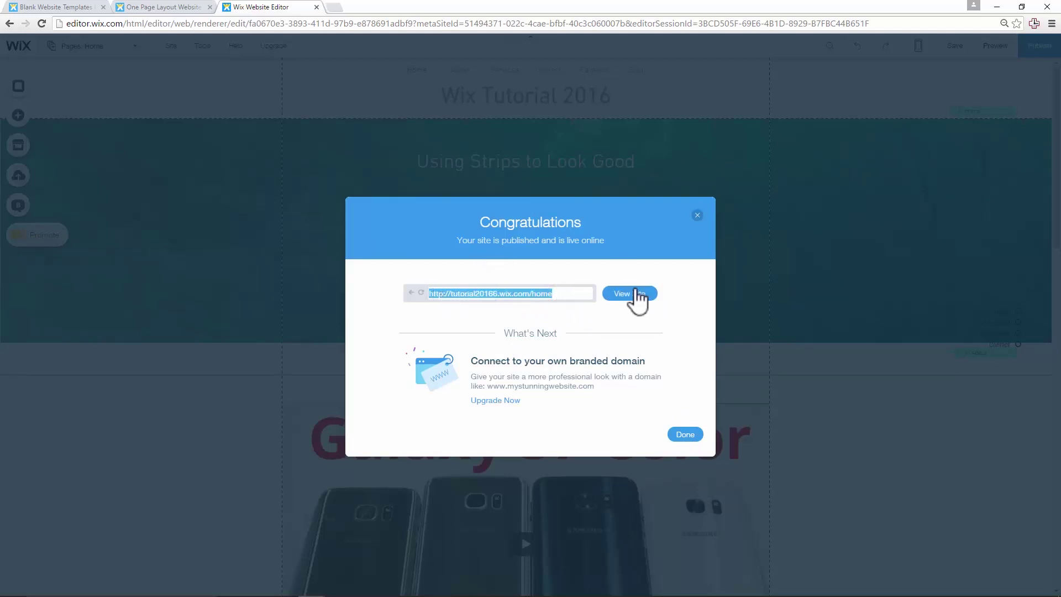
left_click(688, 439)
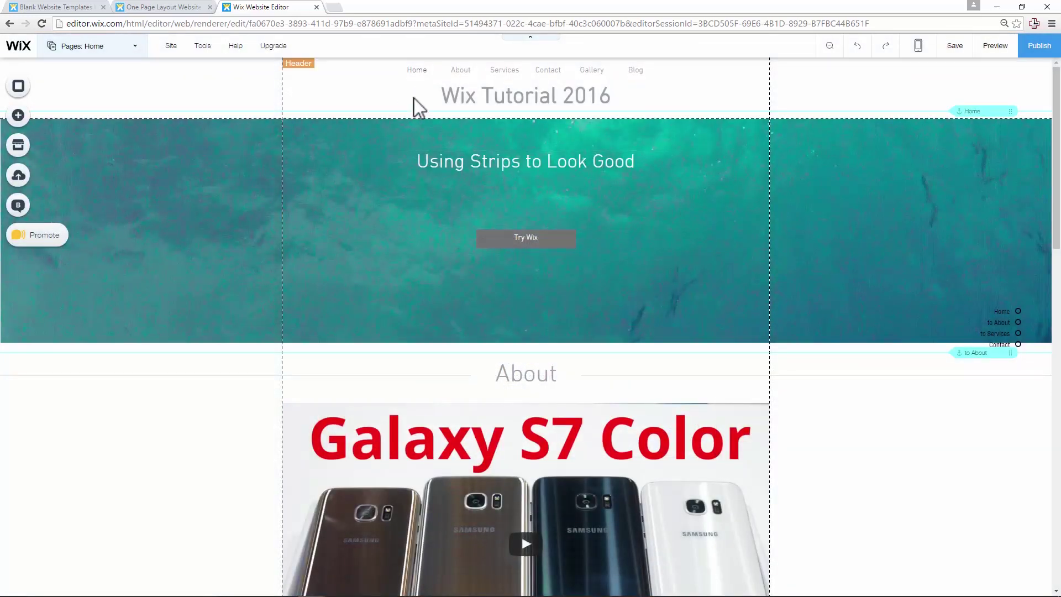
left_click(335, 7)
key("ctrl+v")
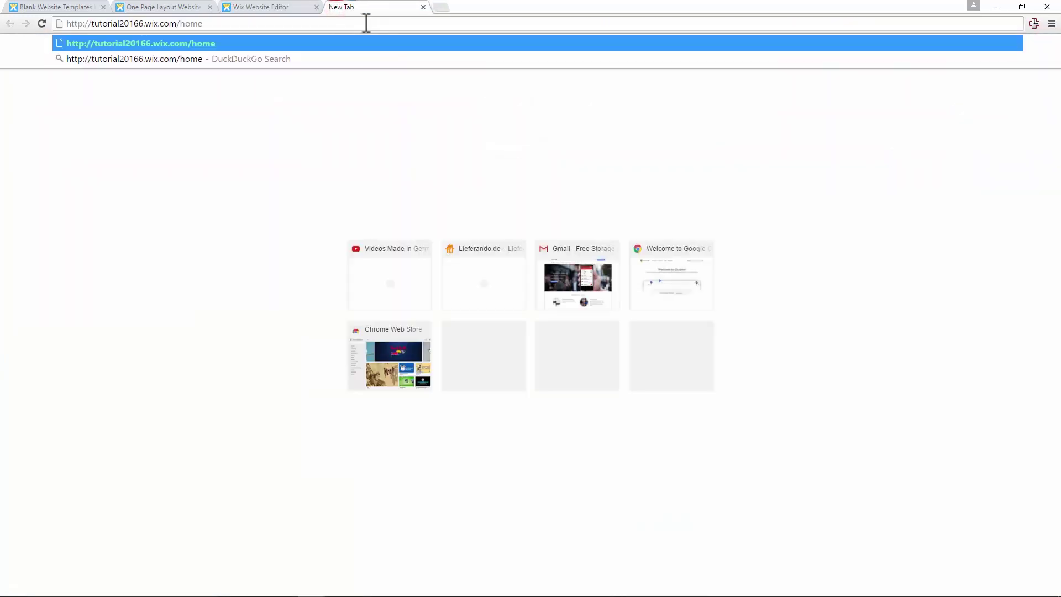
key("Return")
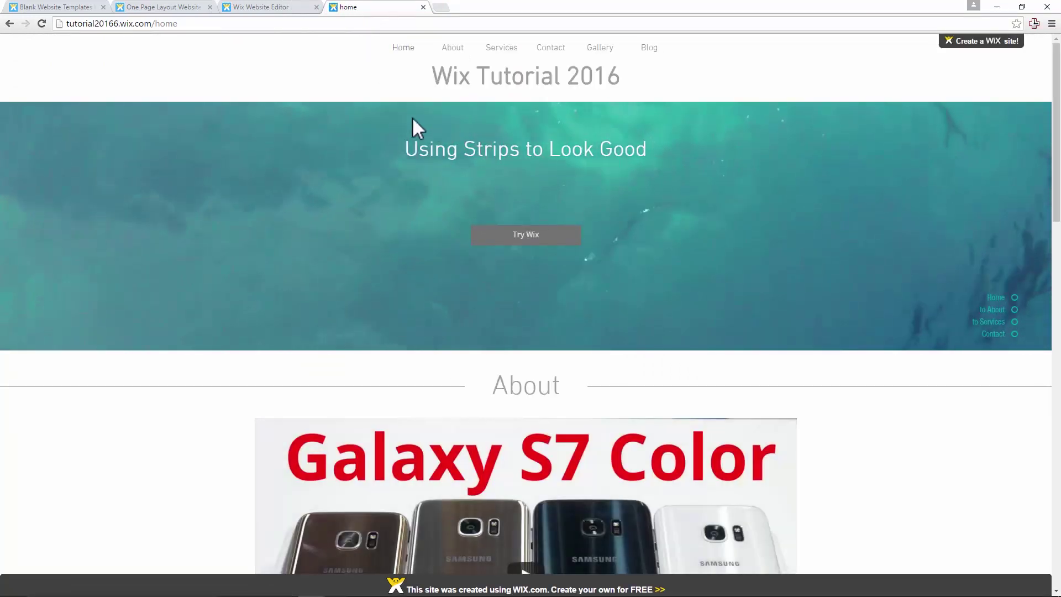
Step: Review the live home page from the header strip through About and Services to the Contact section, ending back at the header
scroll(370, 135, "down", 10)
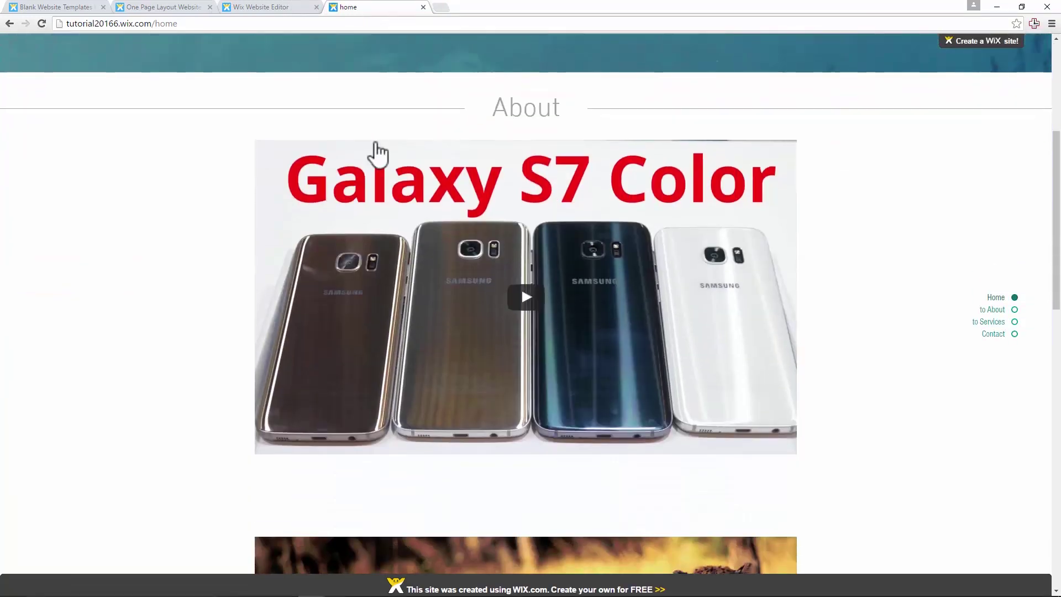
scroll(381, 152, "down", 8)
scroll(398, 165, "up", 12)
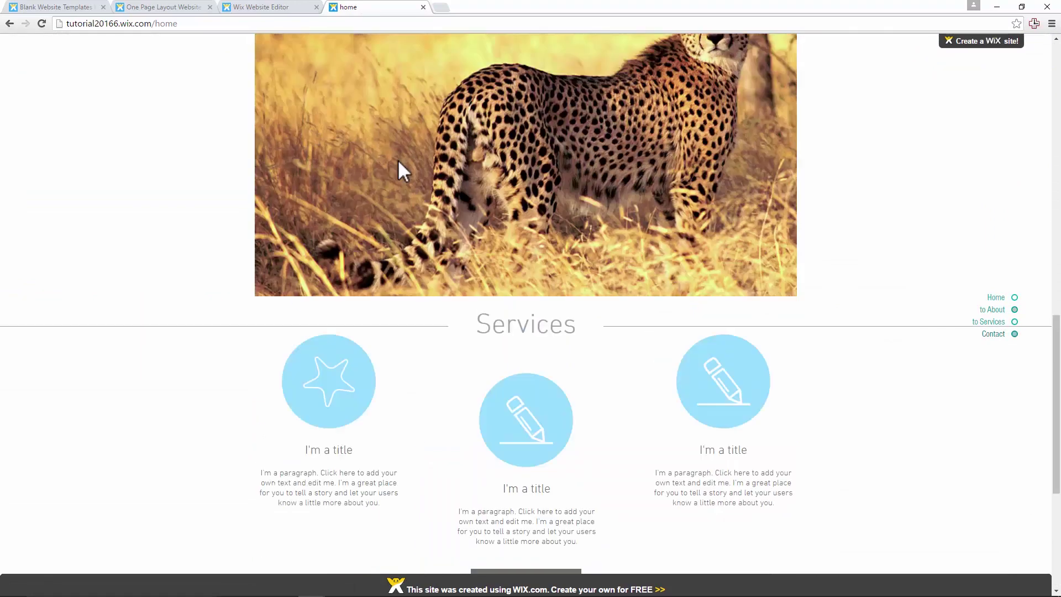
scroll(399, 161, "up", 7)
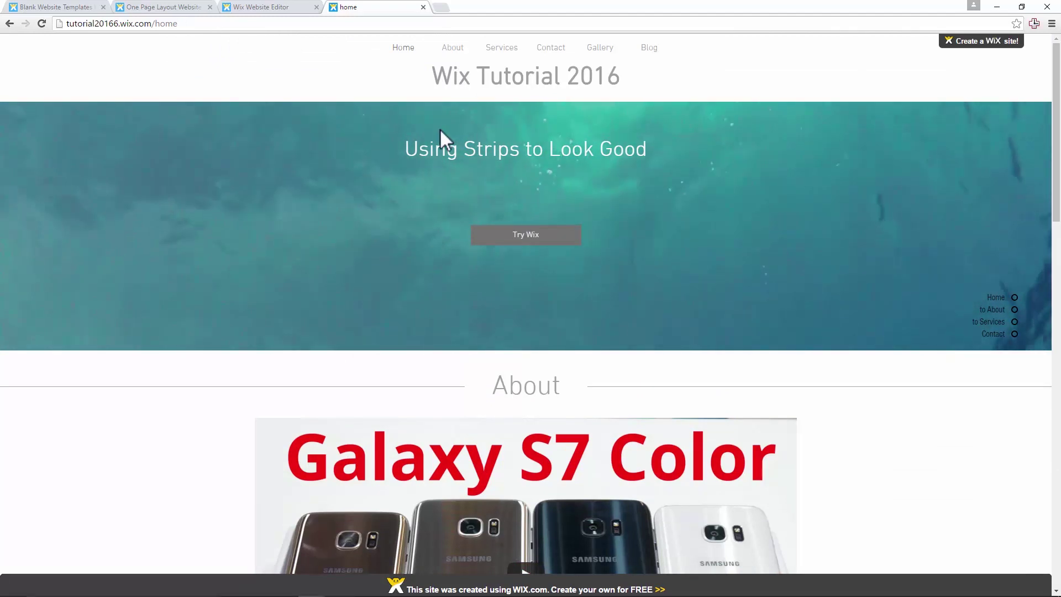
scroll(433, 166, "down", 1)
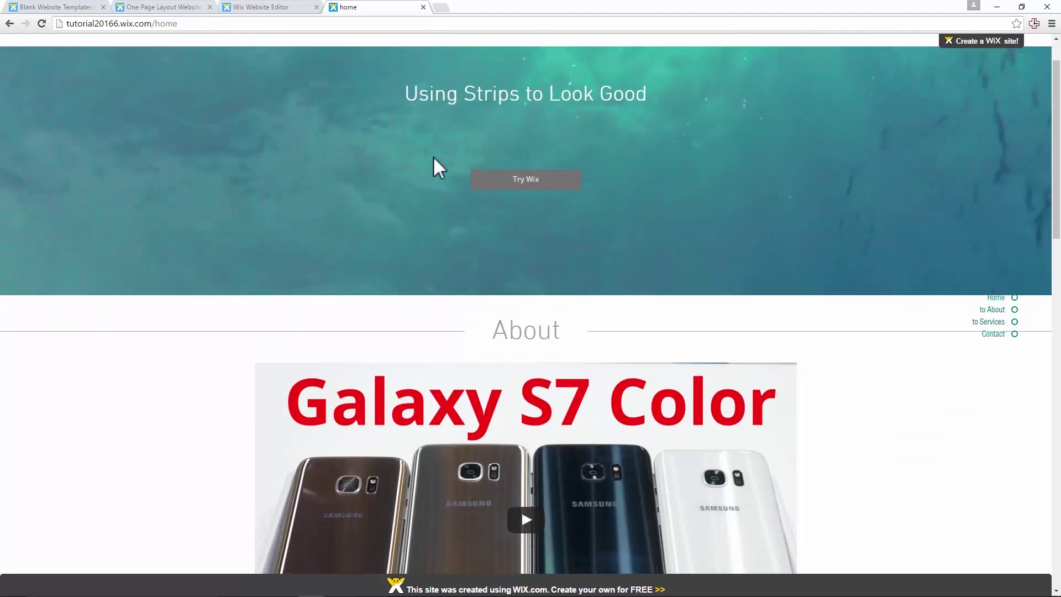
scroll(433, 160, "down", 2)
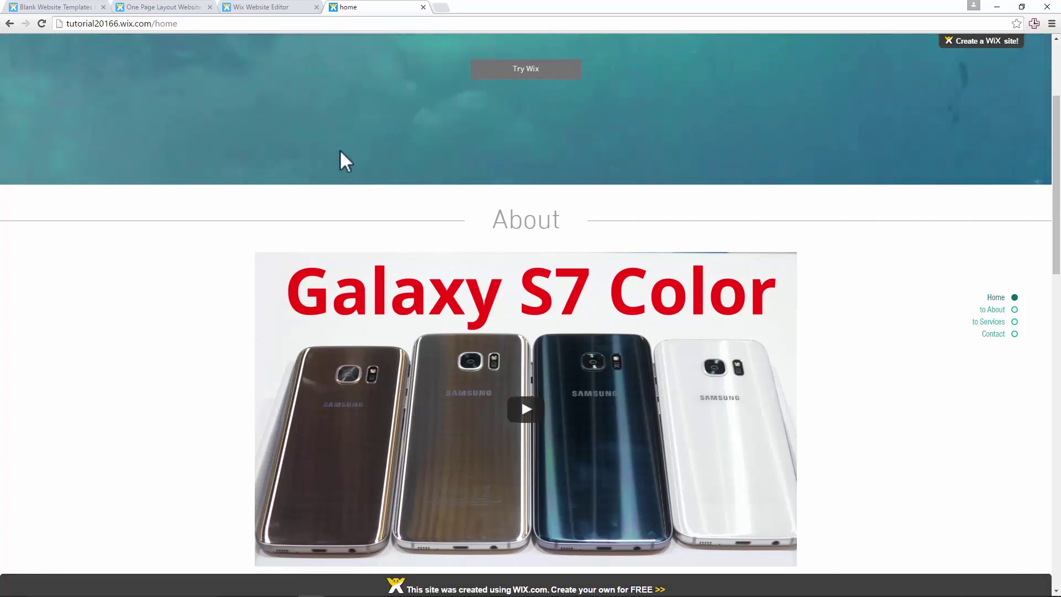
scroll(339, 160, "down", 6)
scroll(339, 159, "down", 11)
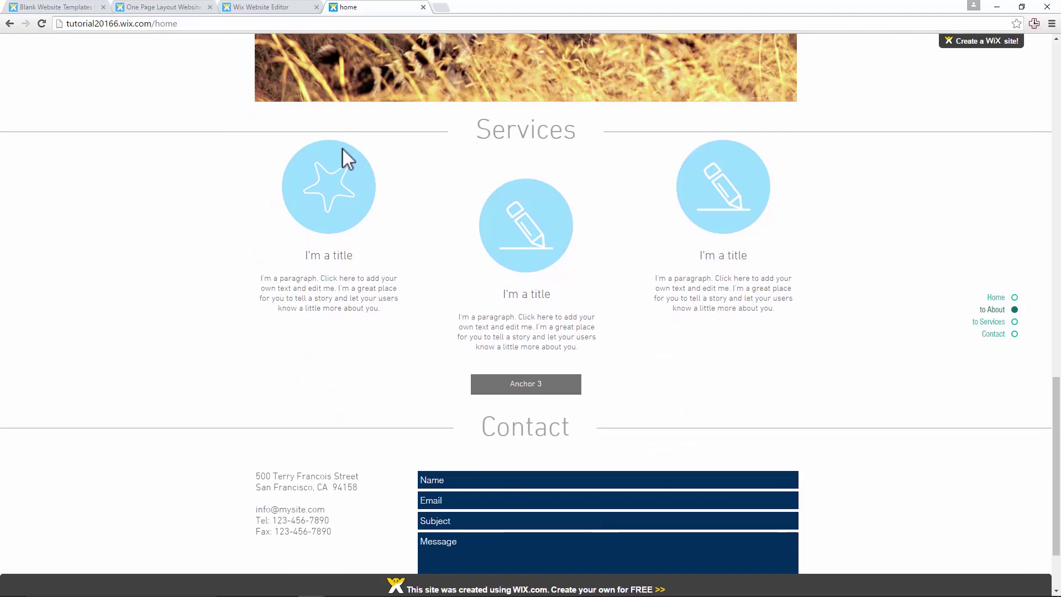
scroll(370, 167, "up", 17)
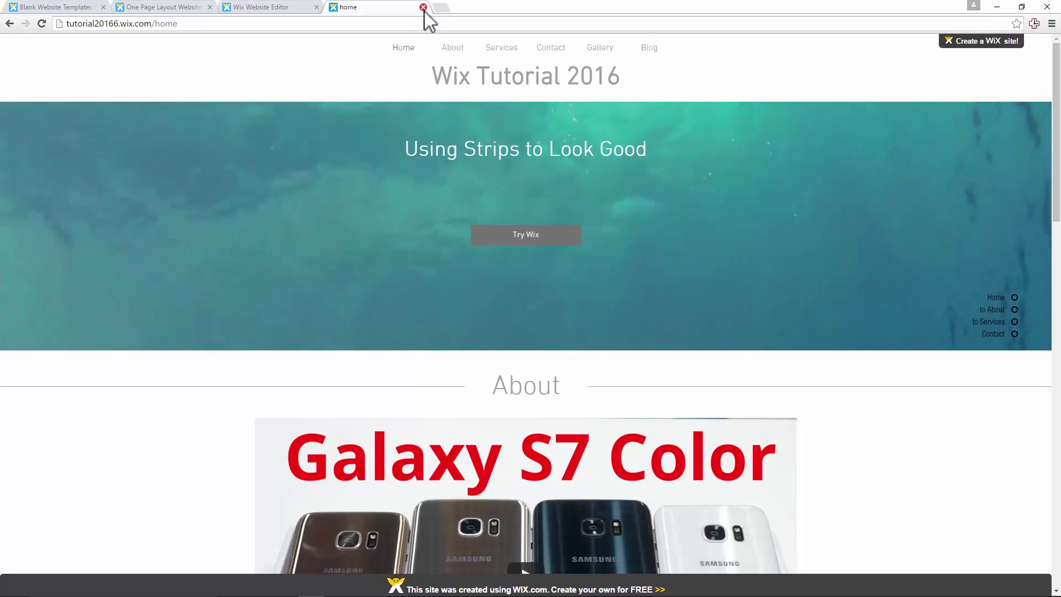
Step: Return to the website editor and open the comparison of Wix premium upgrade plans
left_click(285, 8)
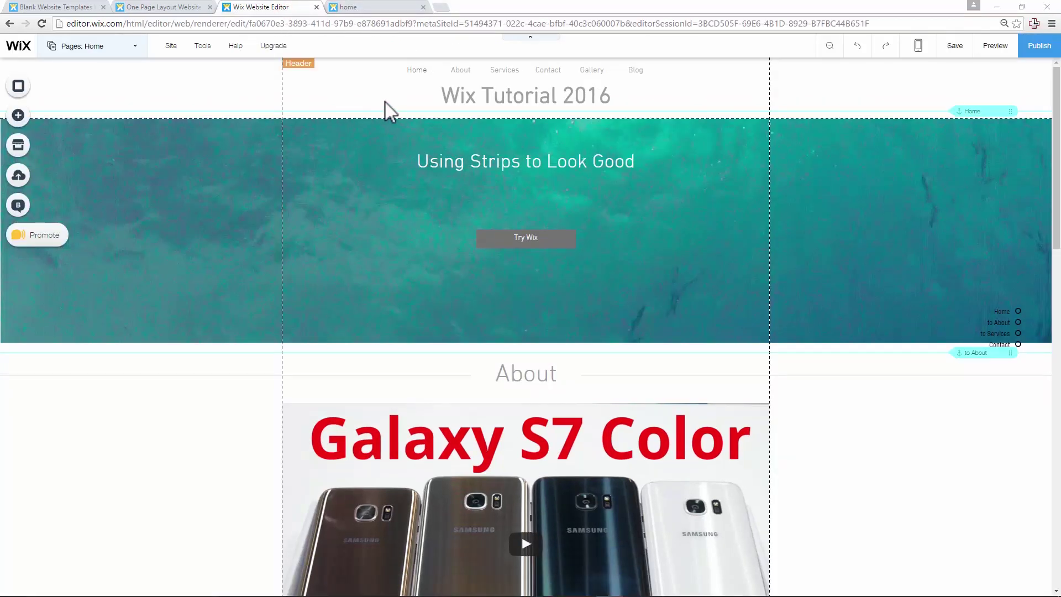
left_click(236, 51)
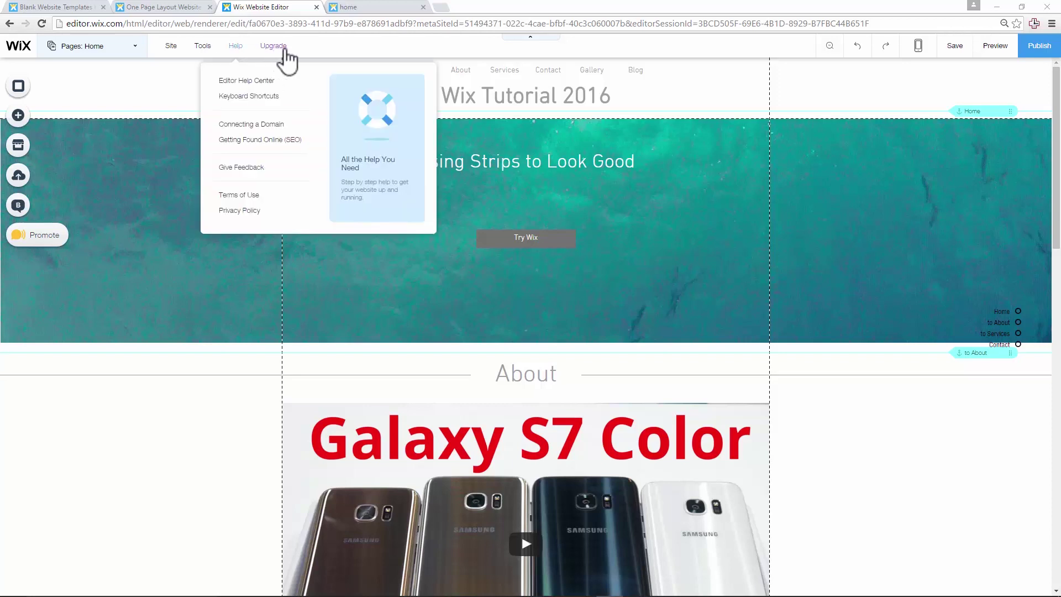
mouse_move(272, 49)
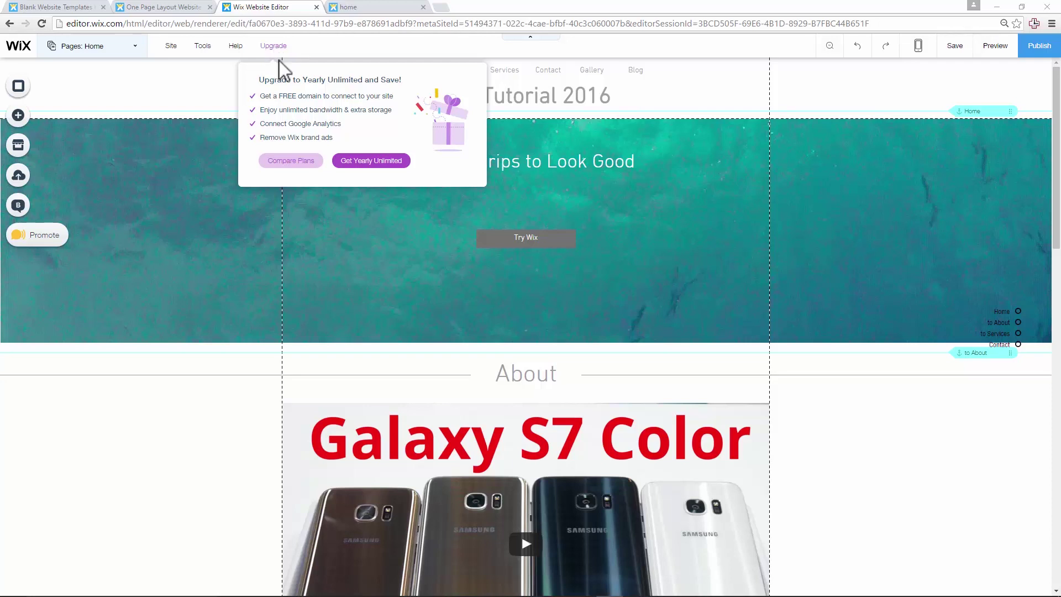
left_click(288, 160)
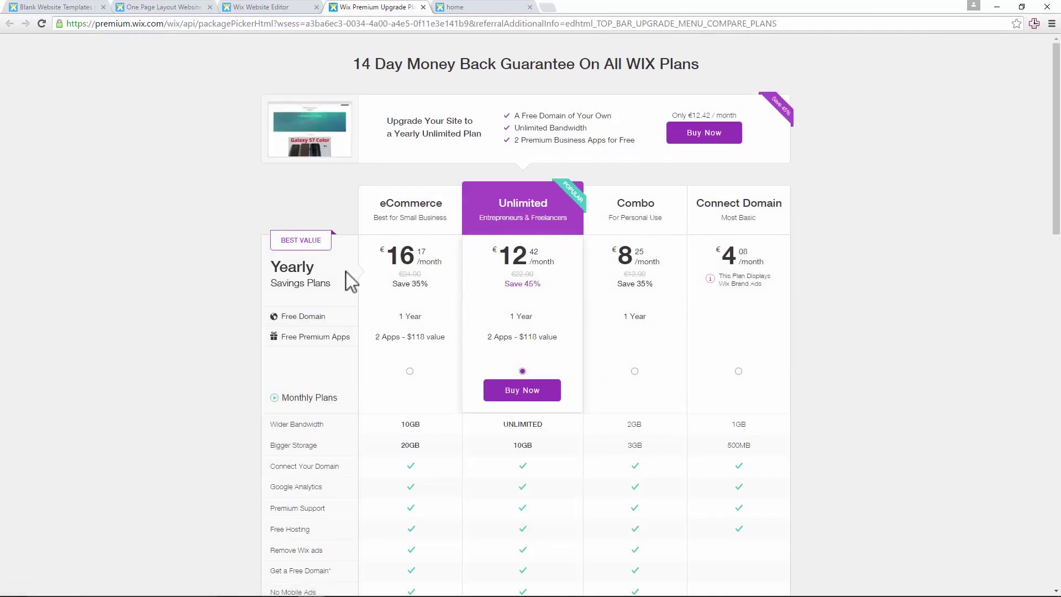
Step: Expand the monthly plans in the comparison and review the plan features down to the Online Store row
scroll(329, 276, "down", 1)
left_click(280, 341)
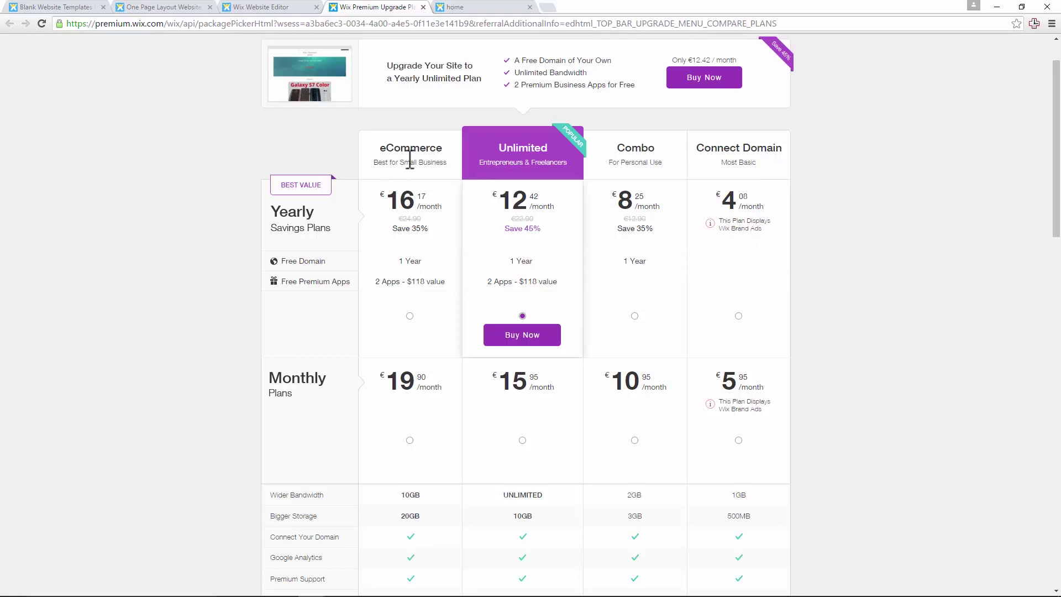
scroll(410, 160, "down", 6)
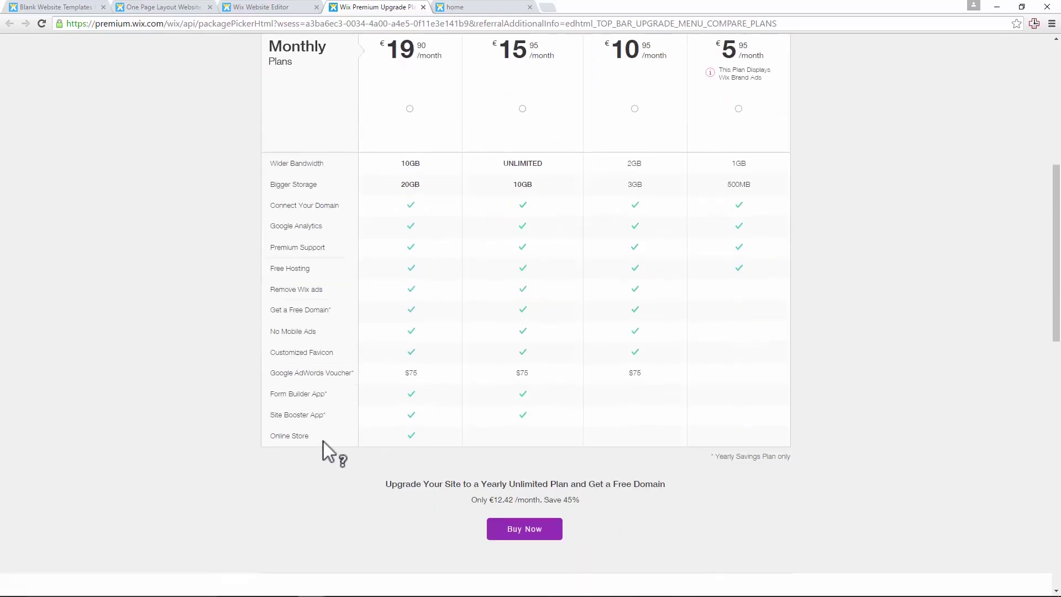
mouse_move(323, 440)
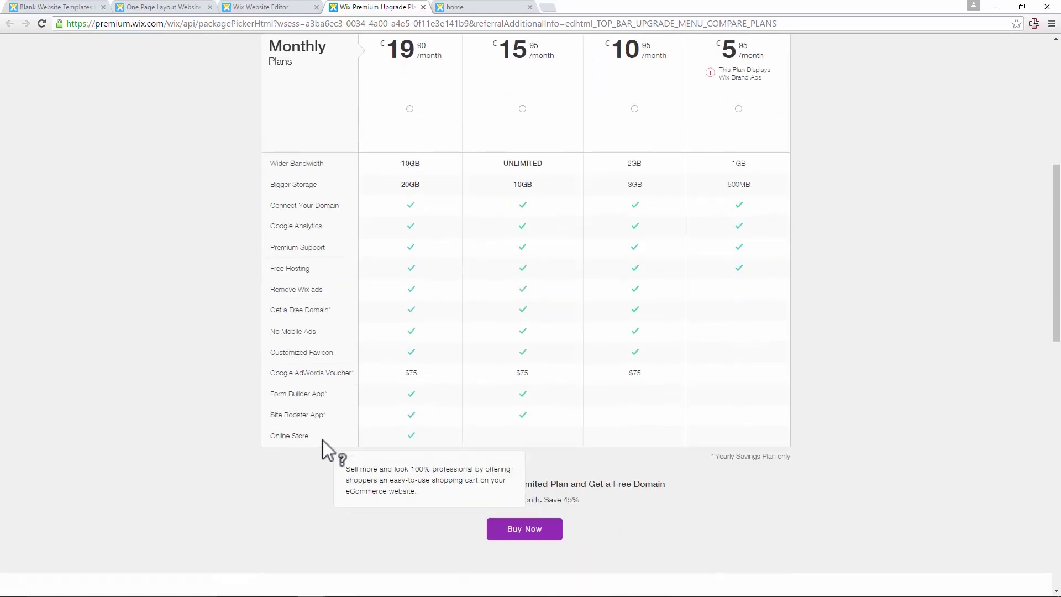
scroll(390, 403, "up", 5)
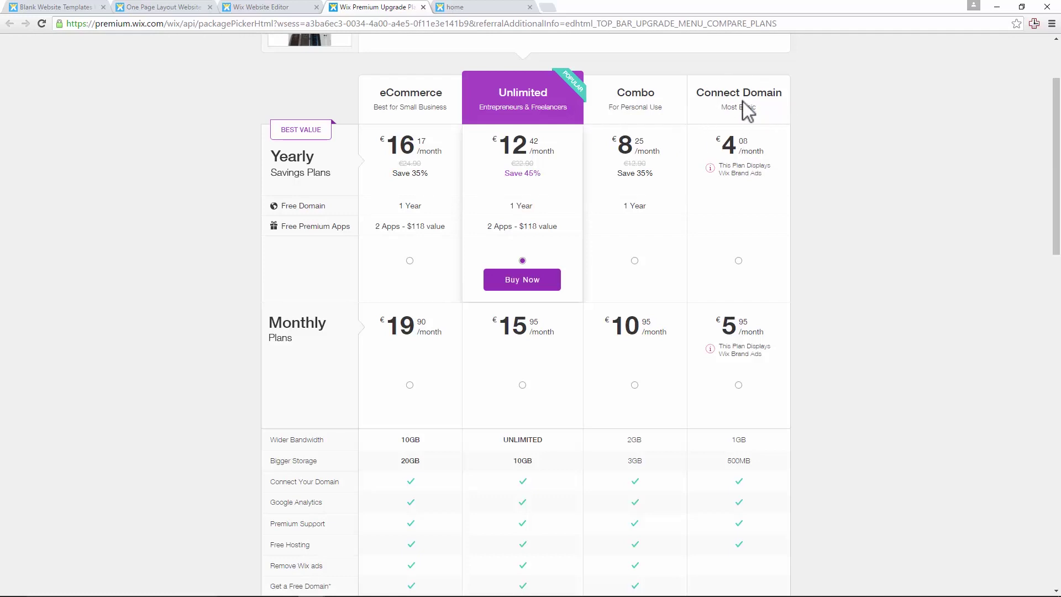
Step: Highlight the wix.com/home part of the live site's address and return to the premium plan comparison
left_click(483, 7)
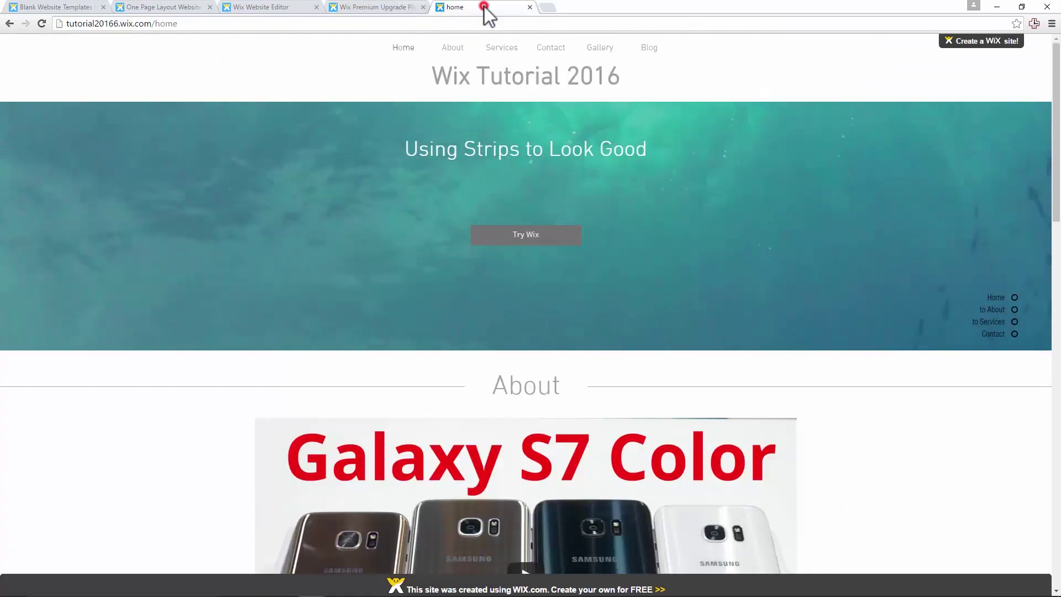
left_click_drag(183, 24, 121, 23)
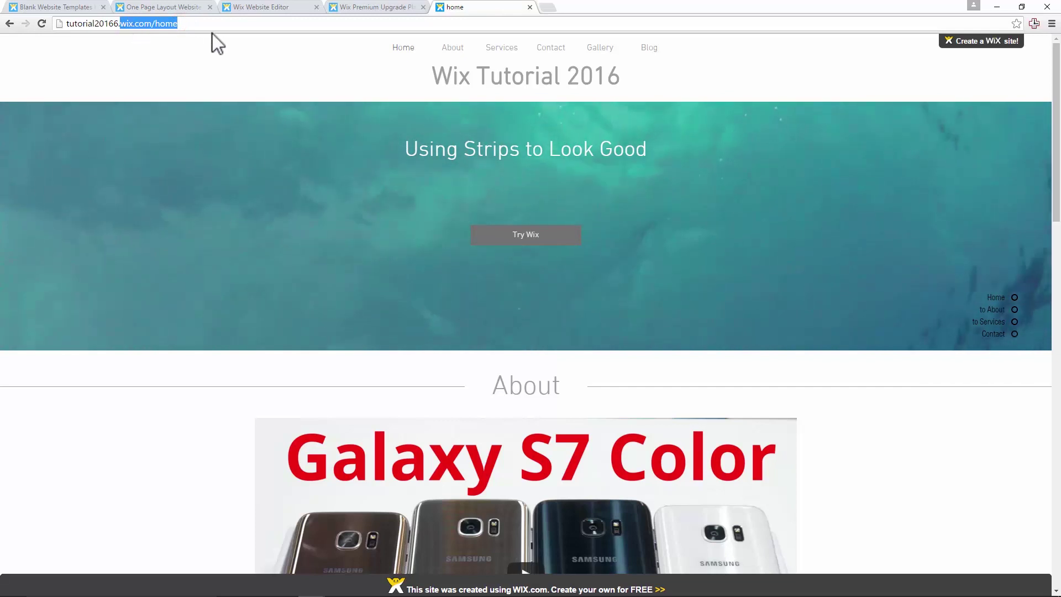
left_click(369, 7)
Step: Compare bandwidth, storage, free domain and free premium apps across the Connect Domain, Combo and Unlimited plans
scroll(658, 233, "down", 2)
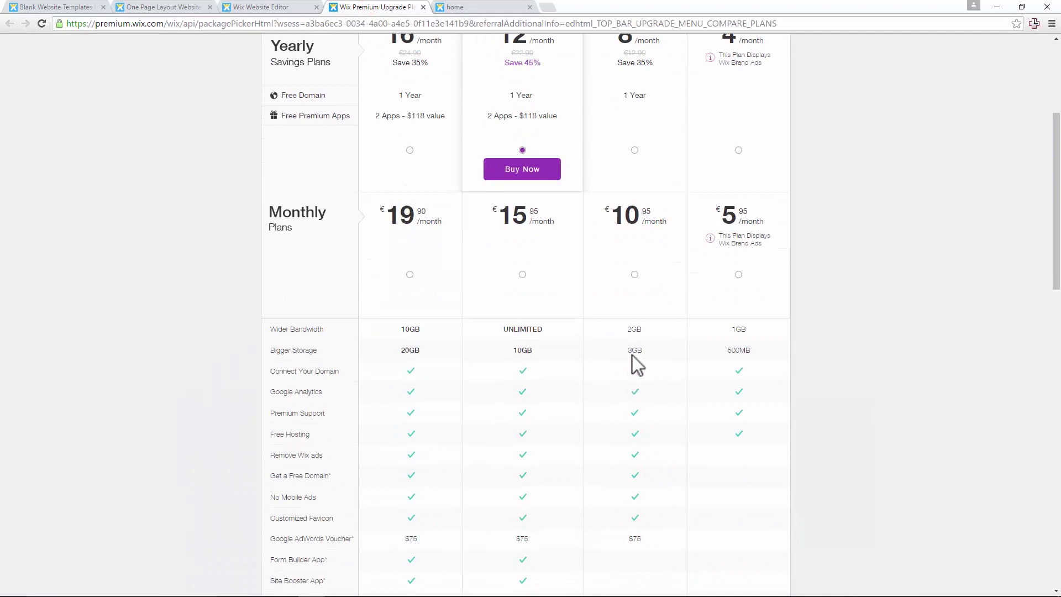
scroll(722, 364, "up", 1)
scroll(721, 366, "up", 1)
scroll(718, 403, "down", 1)
scroll(638, 334, "up", 1)
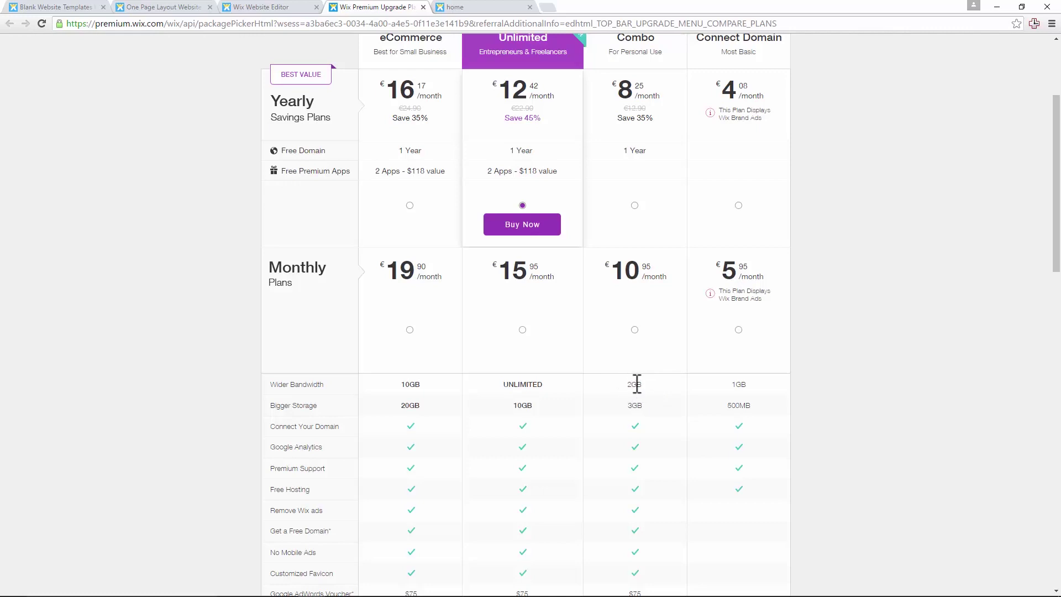
scroll(518, 217, "up", 2)
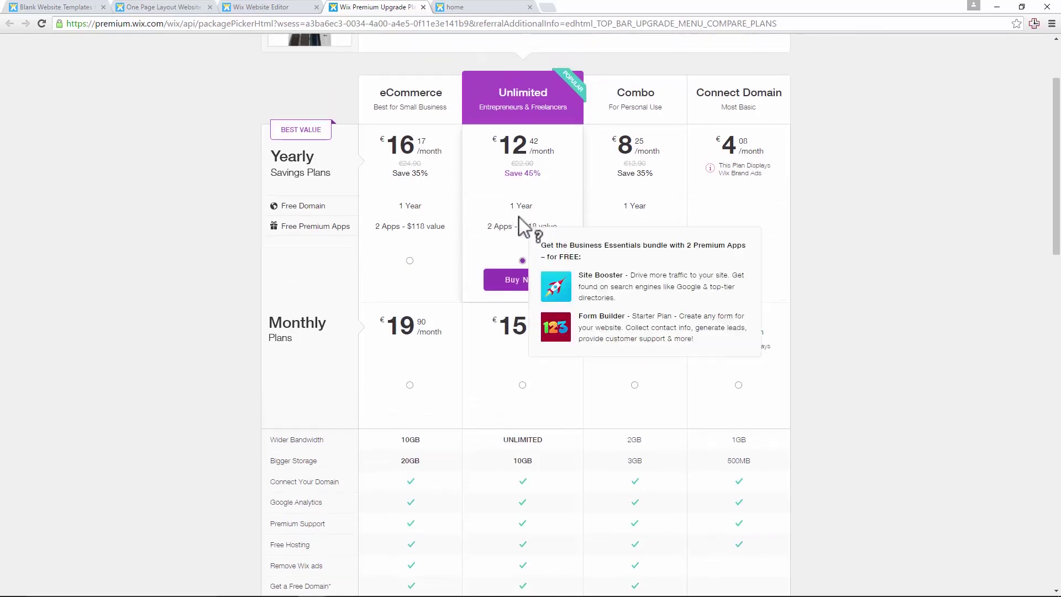
scroll(588, 256, "down", 1)
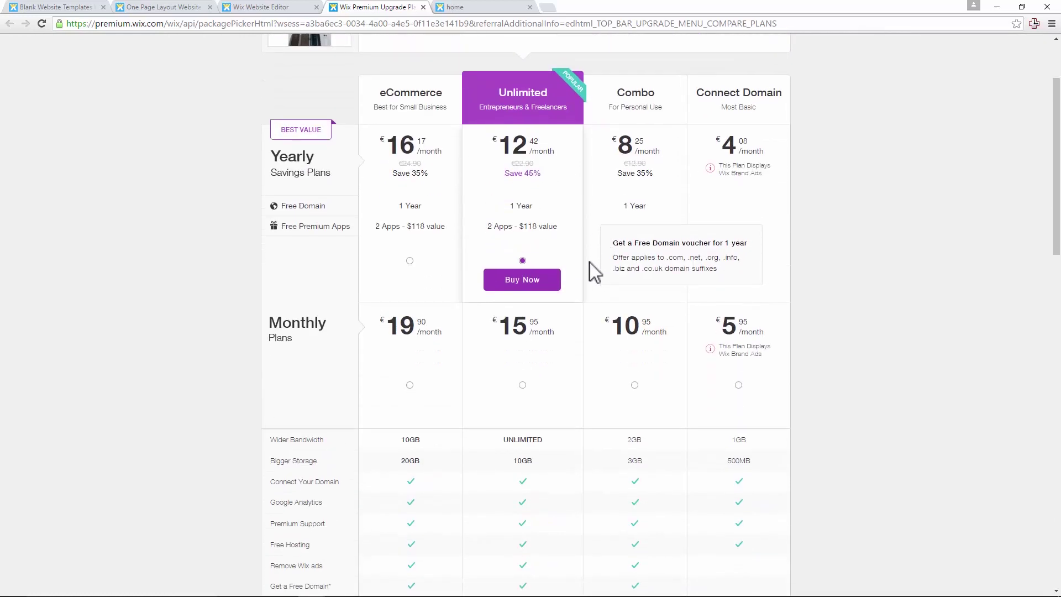
scroll(588, 264, "down", 1)
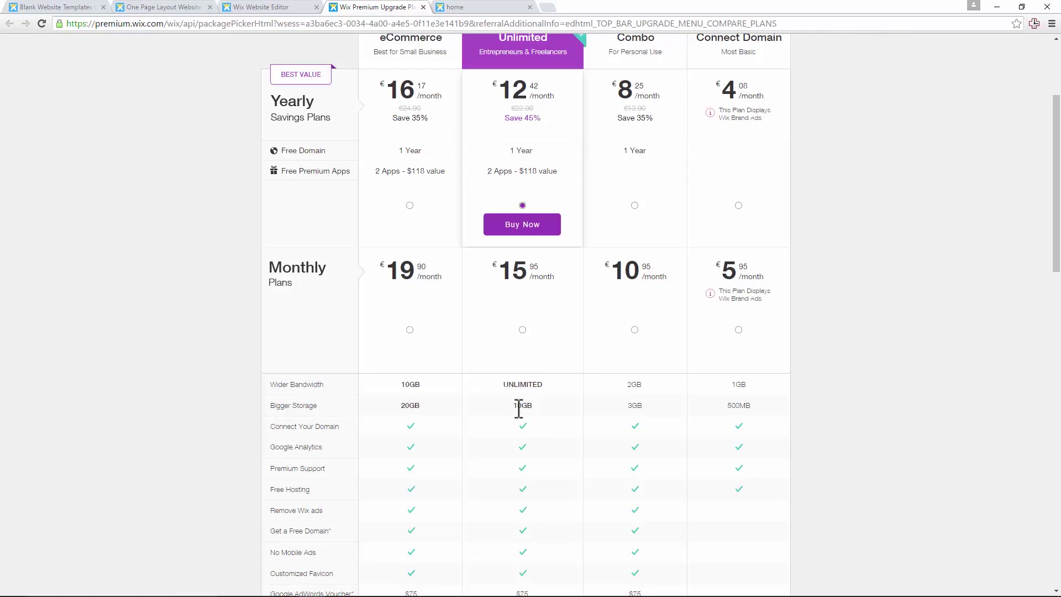
scroll(549, 405, "up", 2)
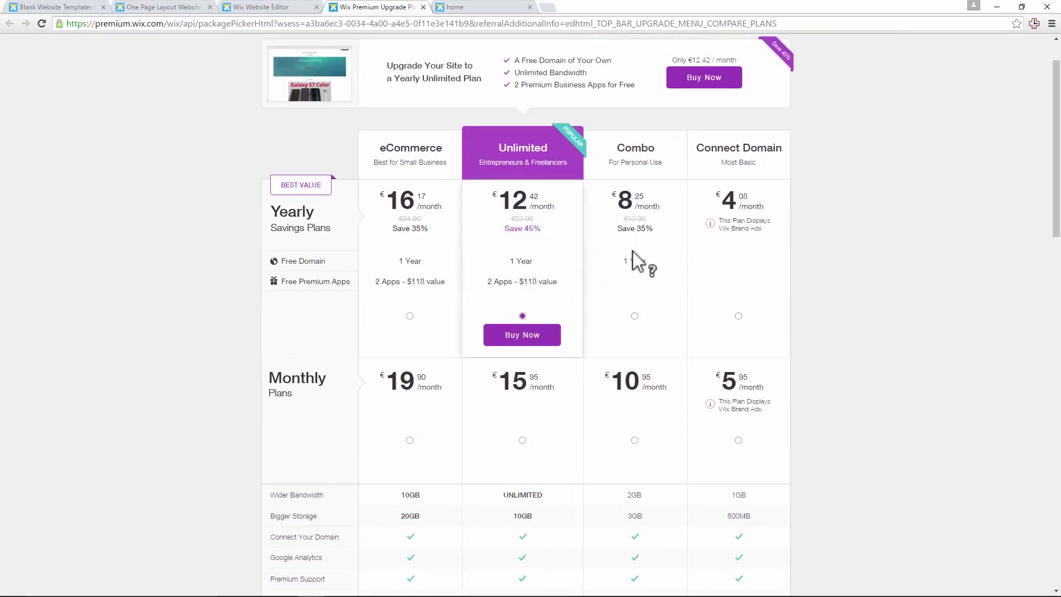
Step: Choose the monthly Combo plan and submit its purchase by credit card
scroll(648, 349, "down", 1)
left_click(634, 384)
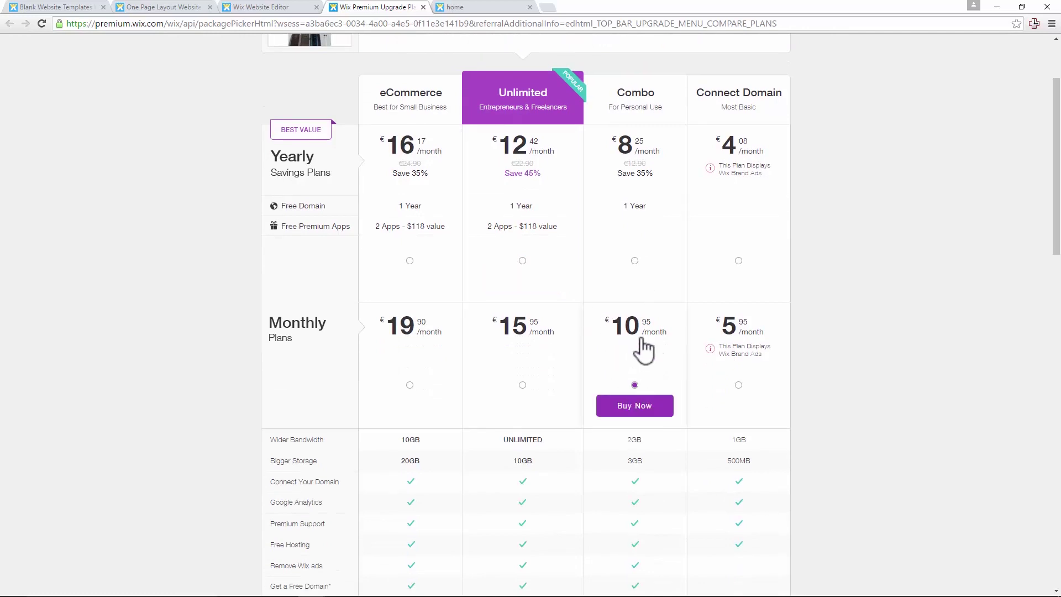
left_click(646, 407)
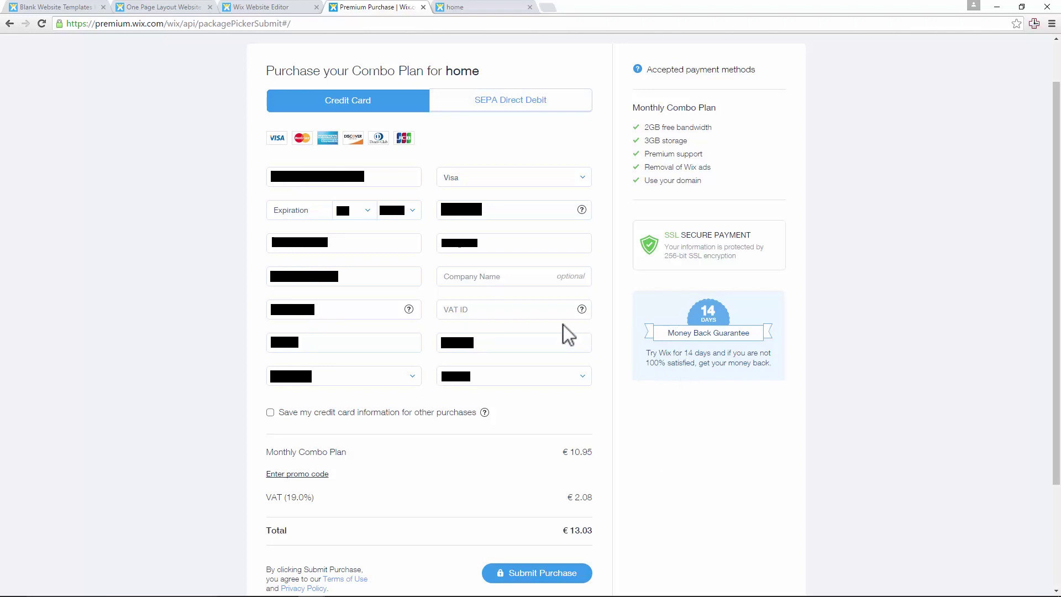
left_click(554, 574)
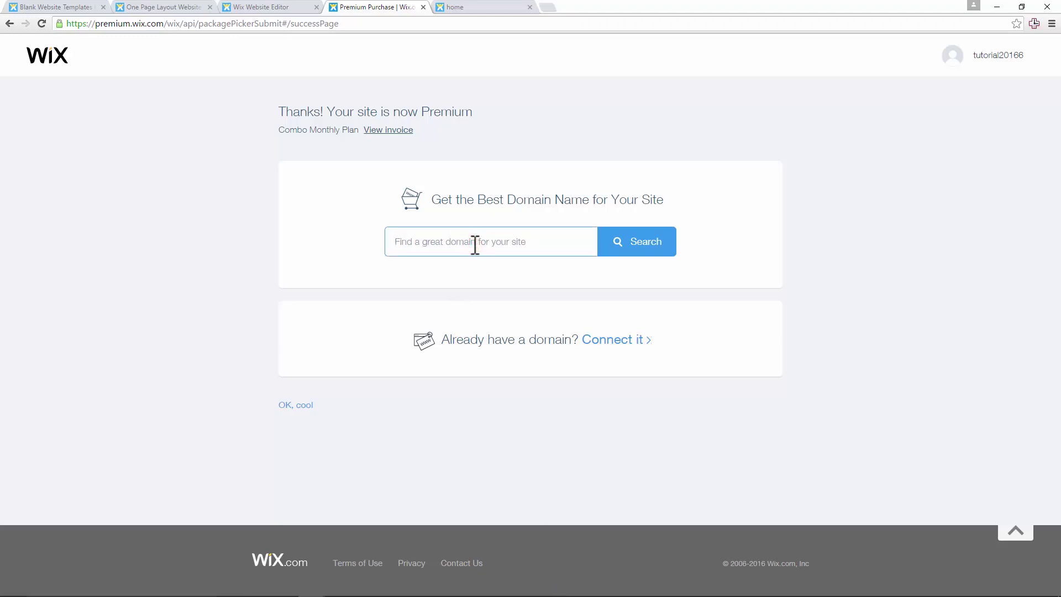
Step: Search for the domain name wixtutorial2016 and start the purchase of wixtutorial2016.com
type("wixtutorial2016")
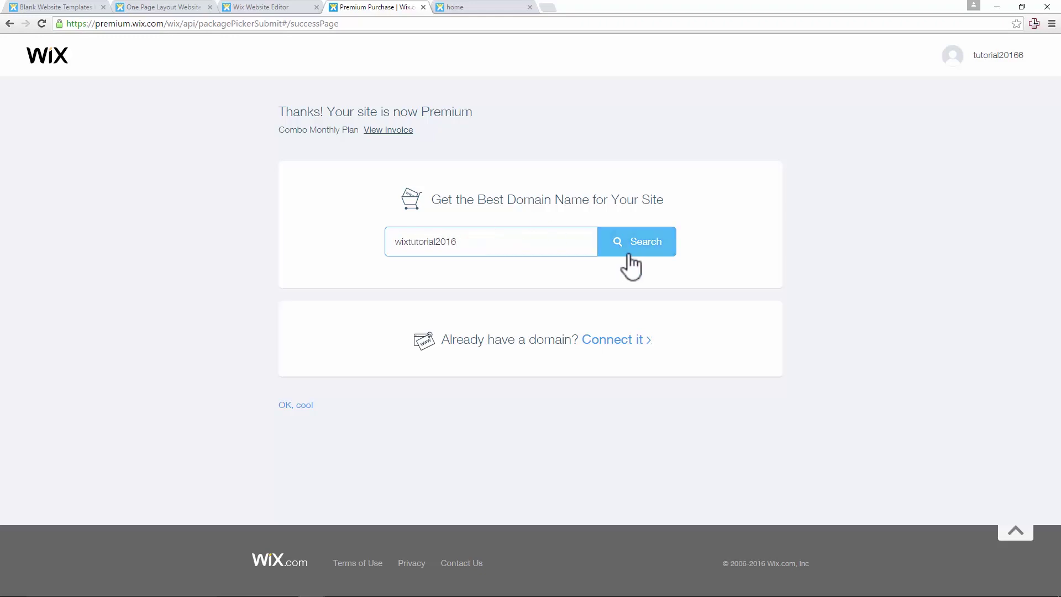
left_click(634, 247)
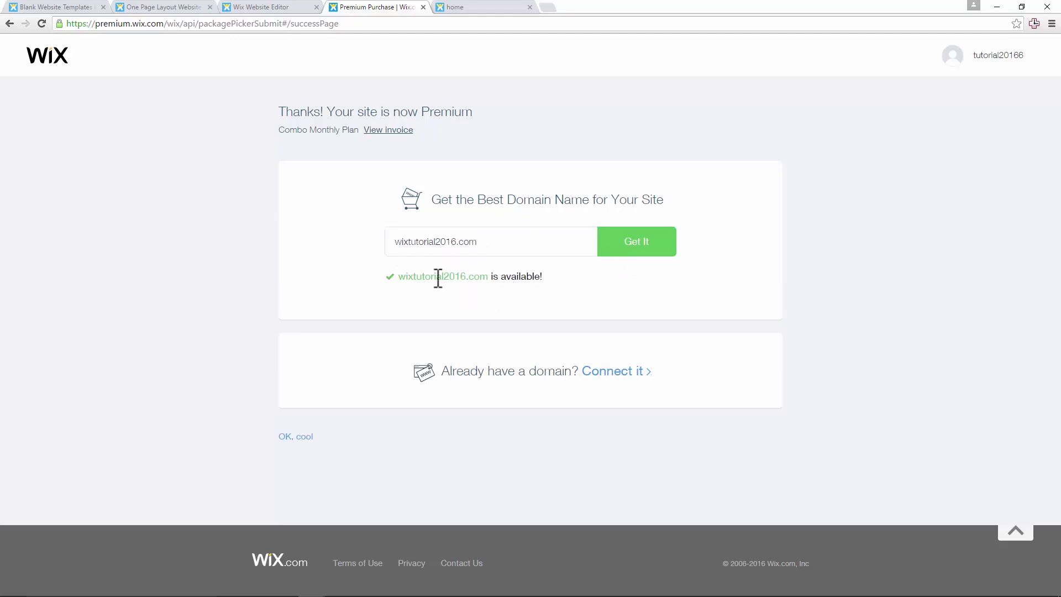
left_click(615, 247)
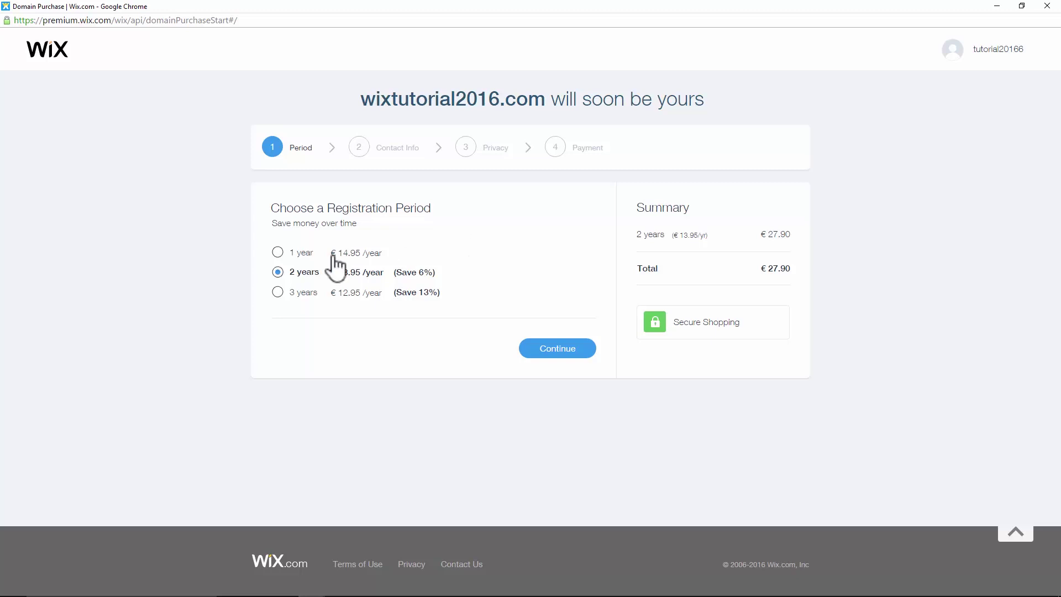
Step: Set the domain's registration period to 1 year and complete the registrant's contact details, reusing them for the tech and admin contacts
left_click(280, 253)
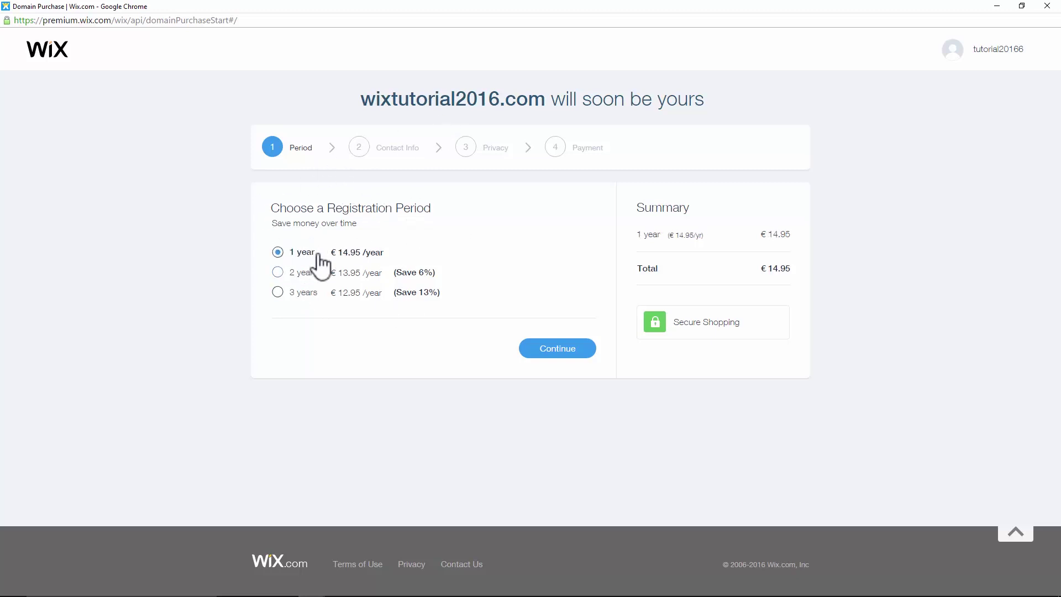
left_click(544, 351)
left_click(366, 272)
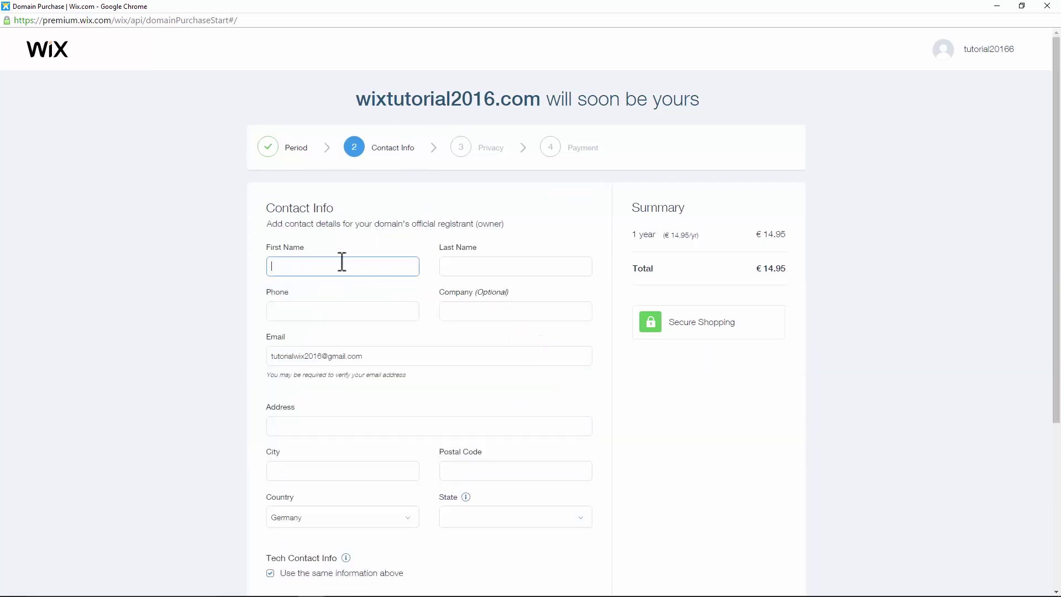
scroll(429, 258, "down", 2)
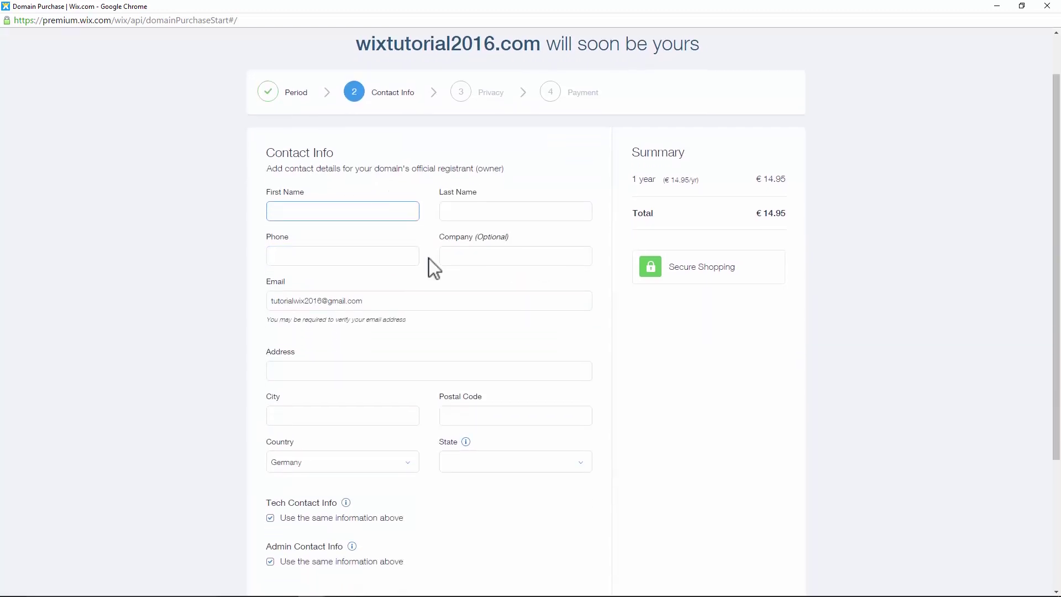
scroll(429, 259, "up", 1)
scroll(430, 262, "down", 2)
scroll(433, 262, "up", 1)
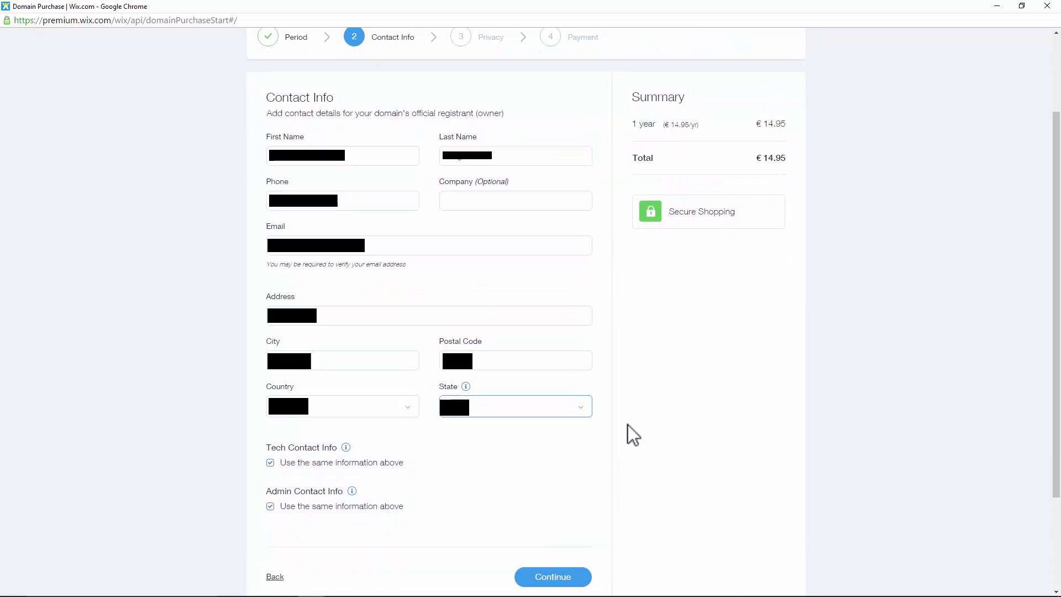
left_click(575, 575)
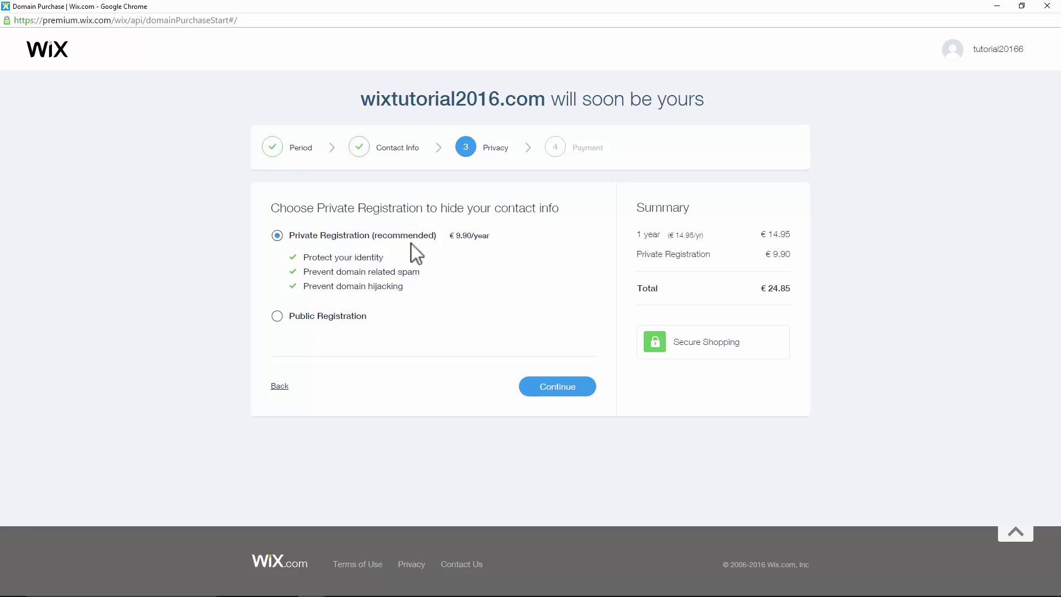
Step: Check what Public Registration exposes, select Private Registration instead and continue to the domain payment
left_click(334, 326)
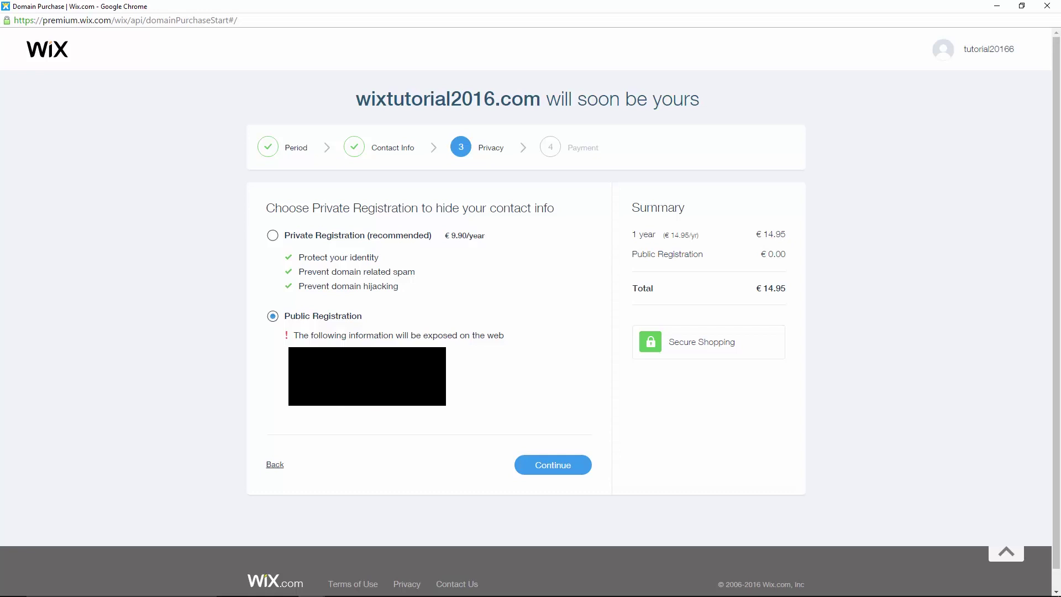
left_click(385, 243)
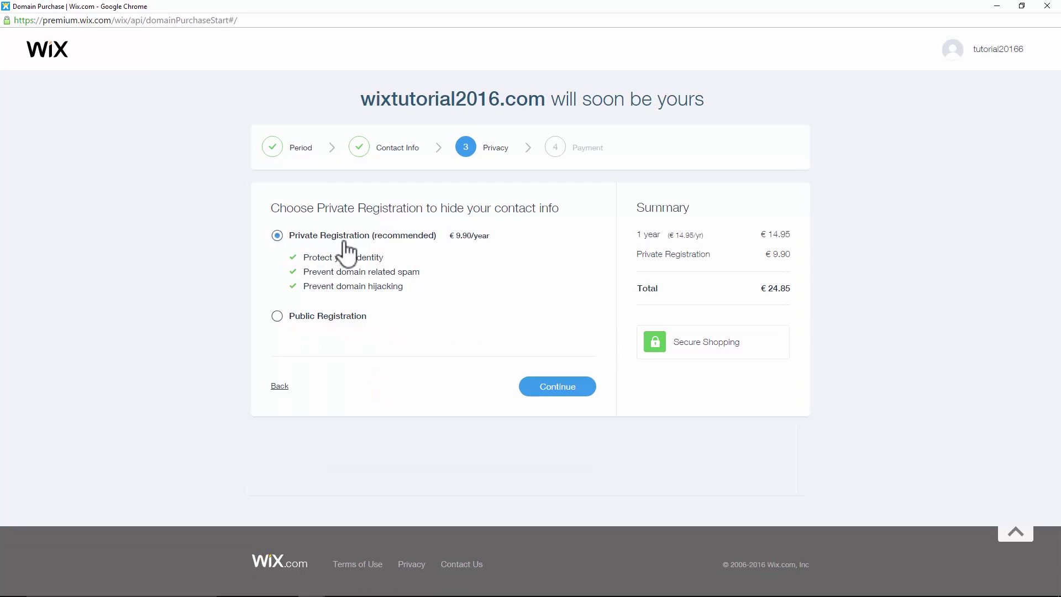
left_click(575, 390)
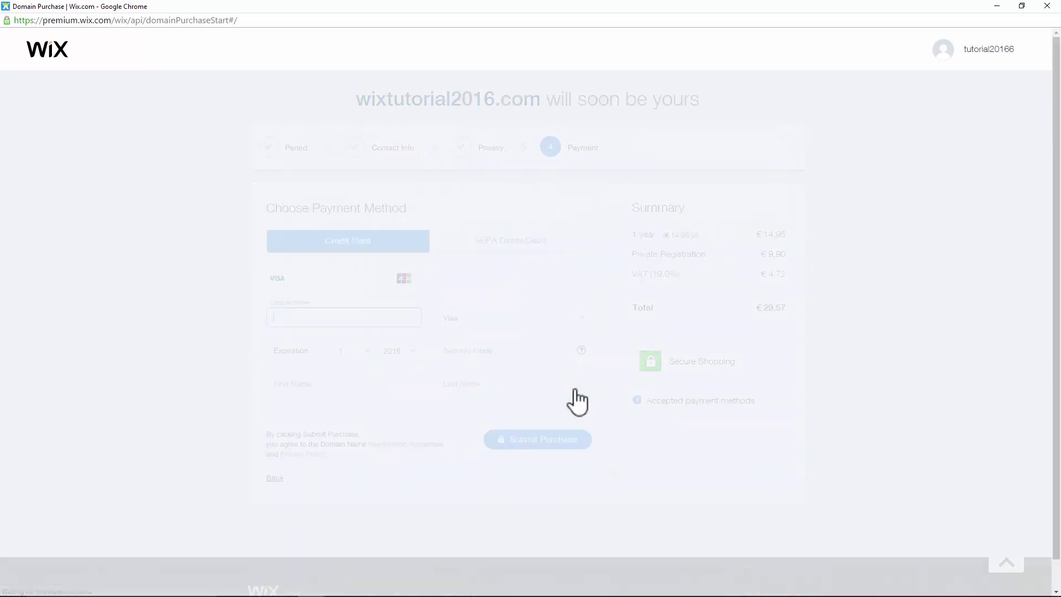
Step: Submit the domain purchase by credit card without saving the card information, and close the purchase confirmation
scroll(492, 198, "down", 1)
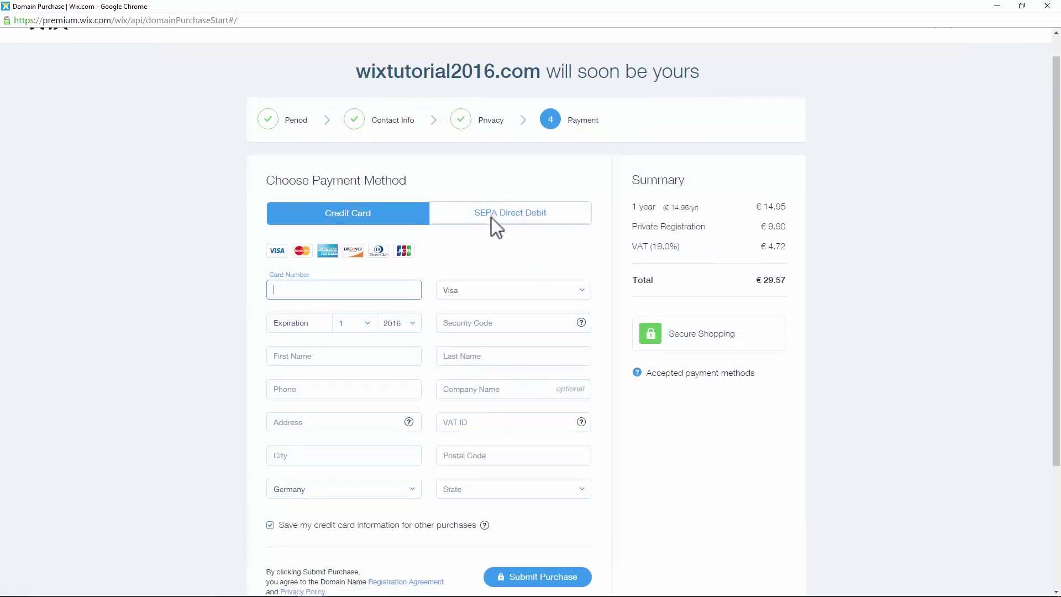
scroll(489, 232, "down", 2)
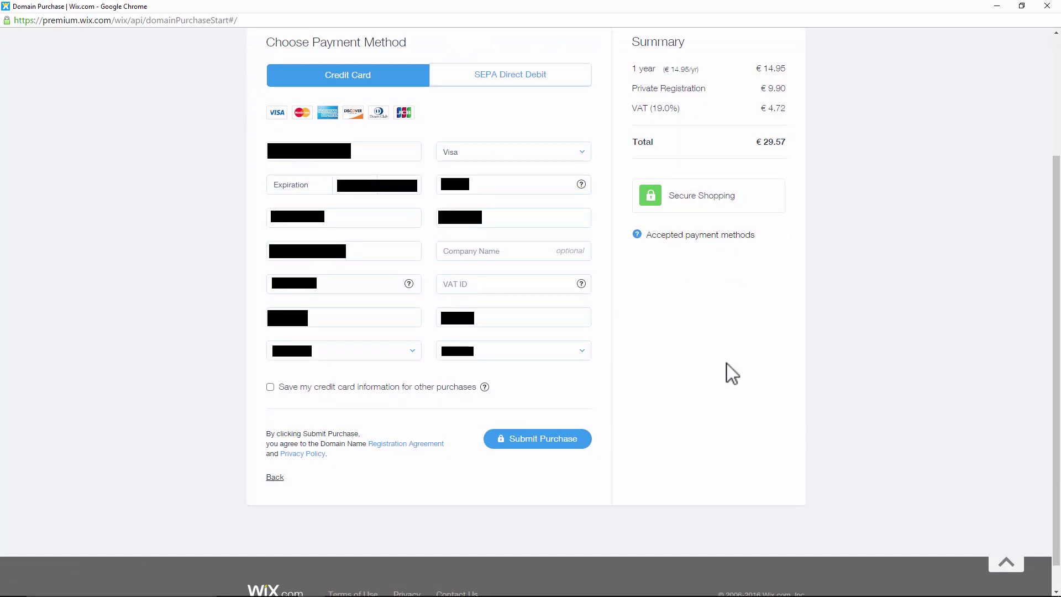
left_click(545, 437)
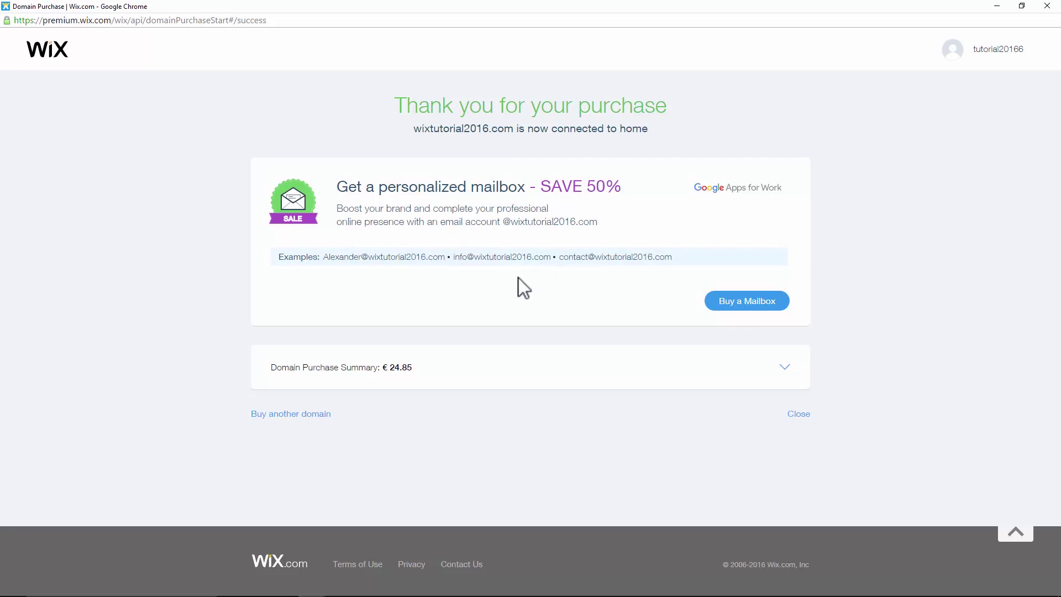
left_click(804, 416)
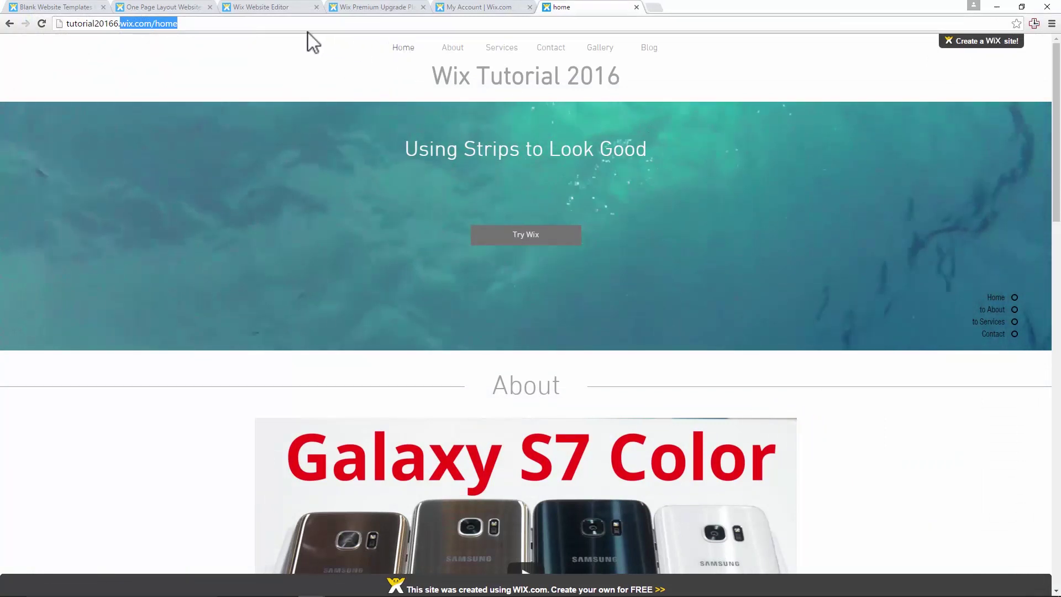
Step: Replace the old site address with wixtutorial2016.com in the live site's tab and look over the page on its new domain
left_click(373, 25)
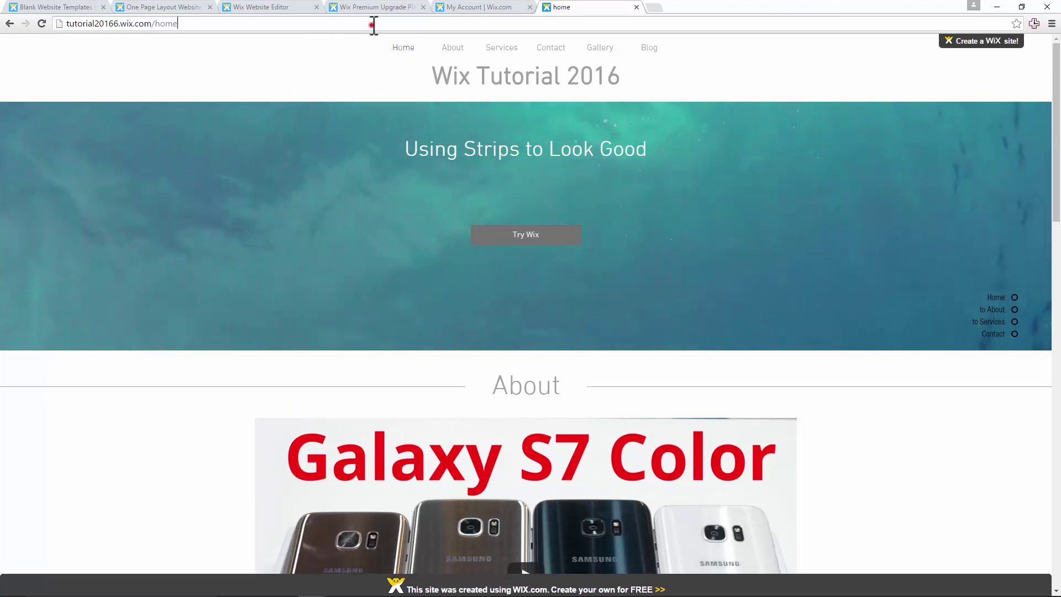
triple_click(373, 24)
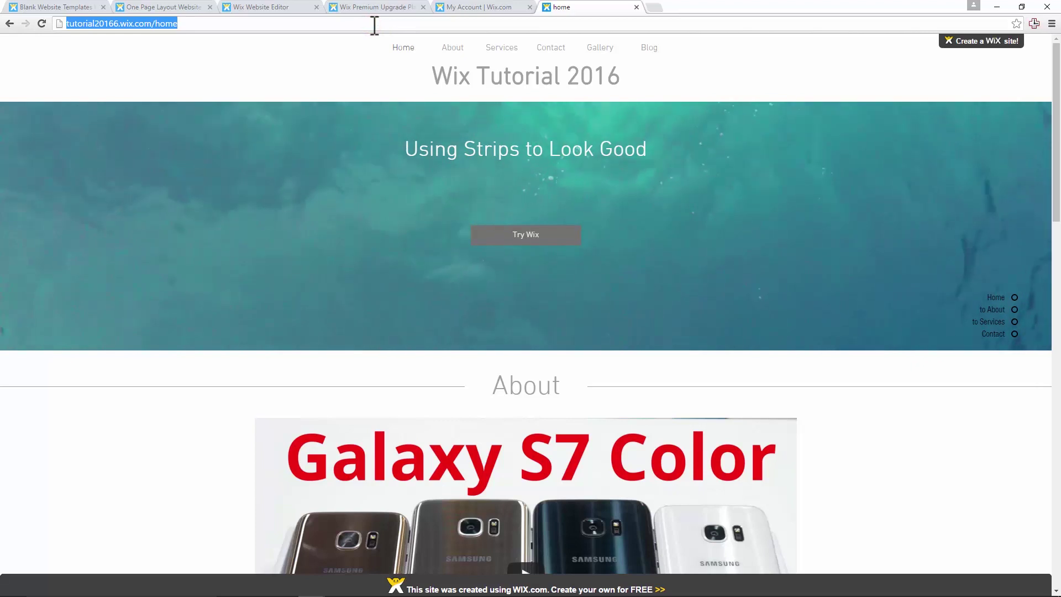
type("wi")
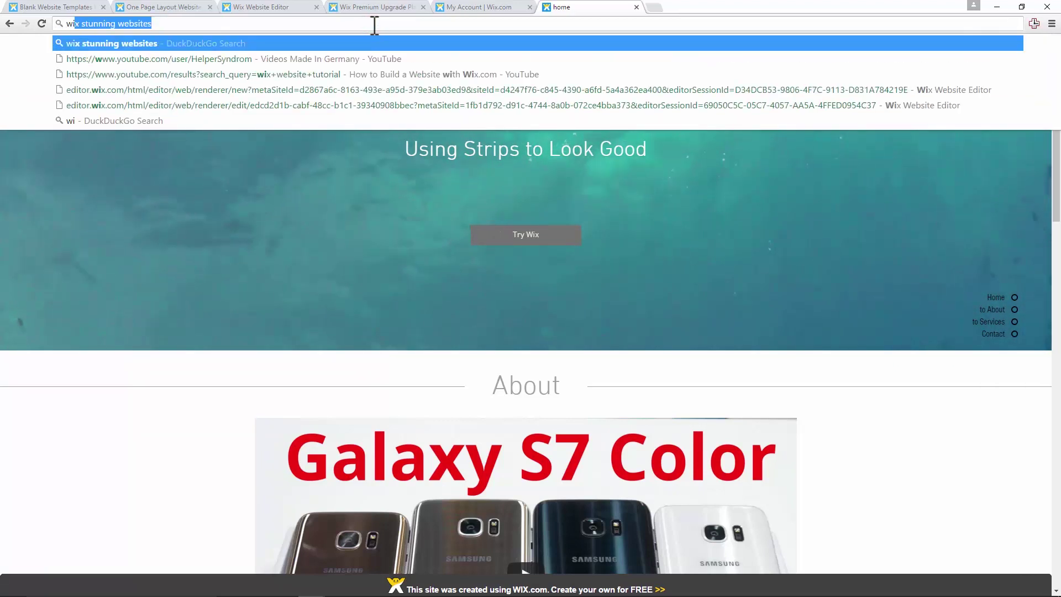
type("xtutorial2016.com")
key("Return")
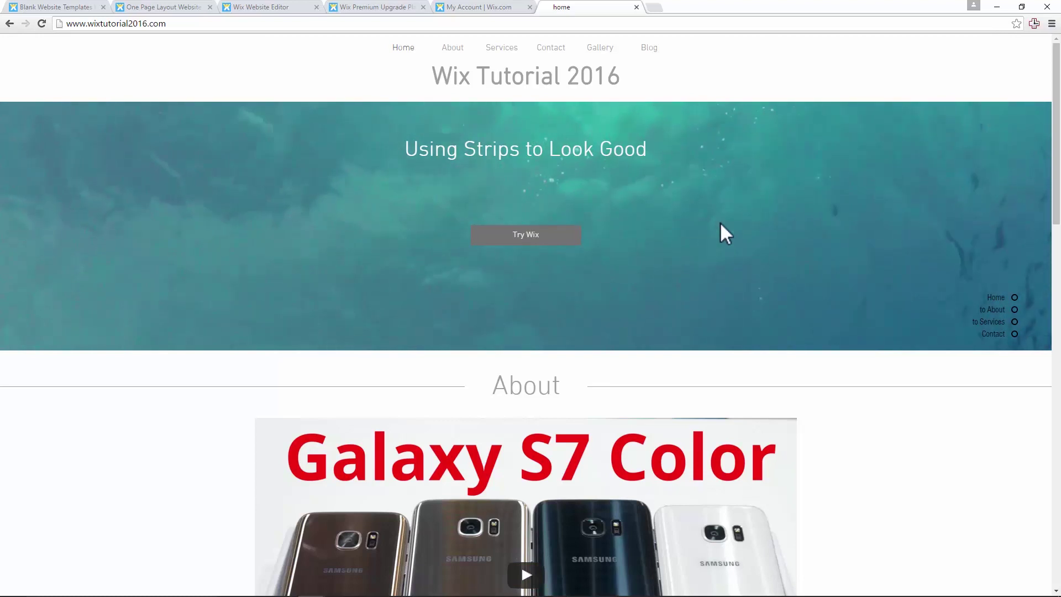
scroll(675, 217, "down", 2)
scroll(675, 217, "up", 2)
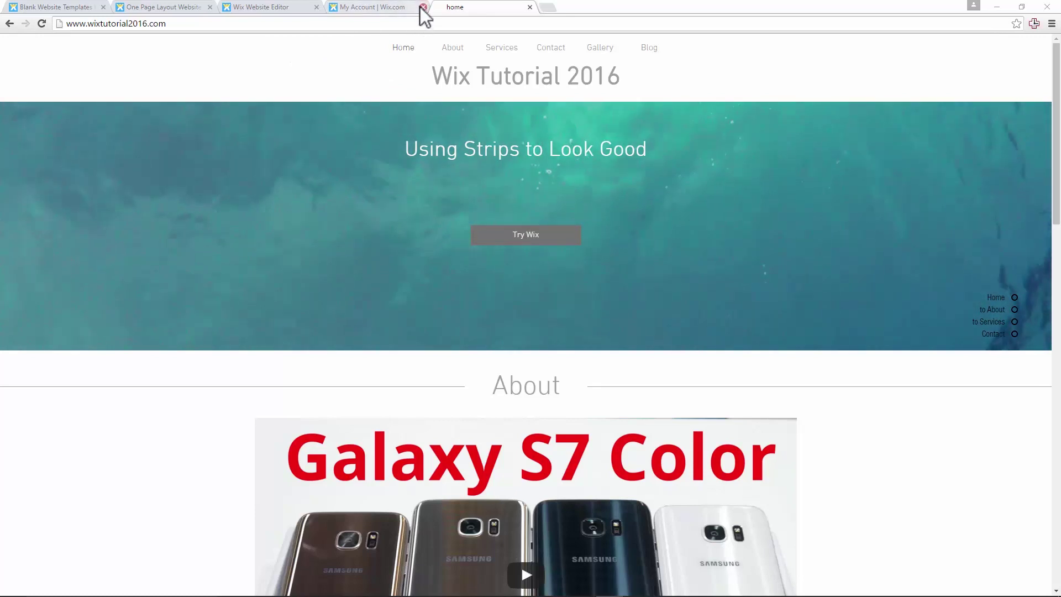
Step: Close the Wix editor, discarding unsaved changes, along with the account and template pages, leaving only the live site open
left_click(316, 7)
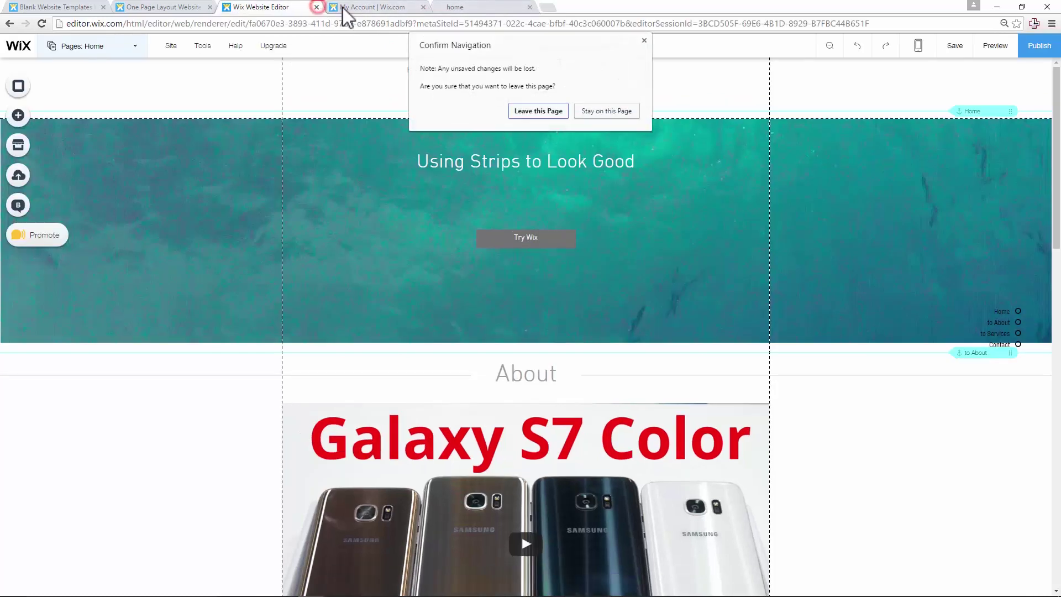
left_click(544, 112)
left_click(316, 7)
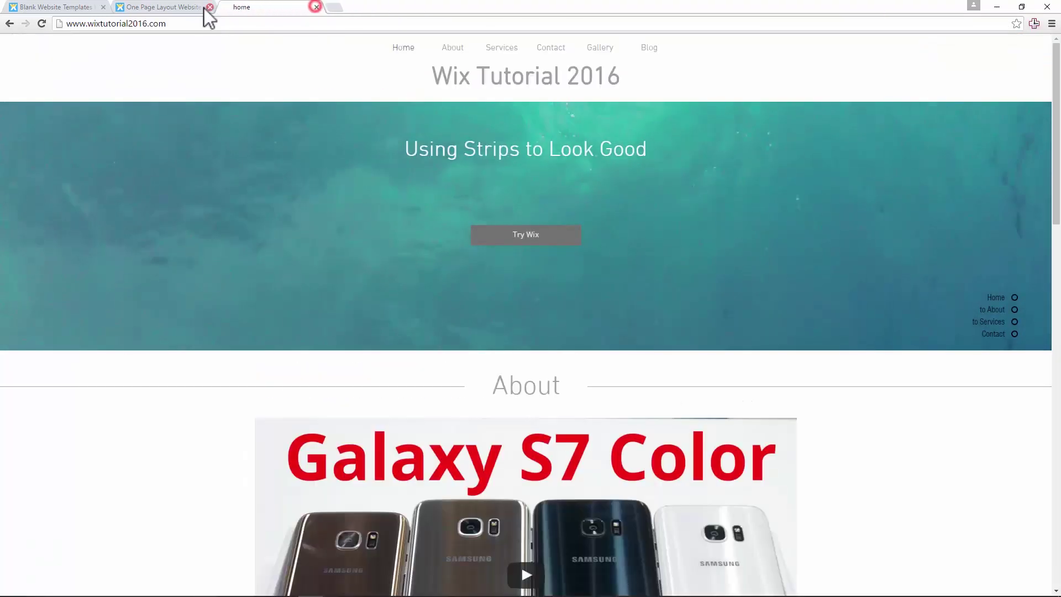
left_click(209, 7)
left_click(103, 7)
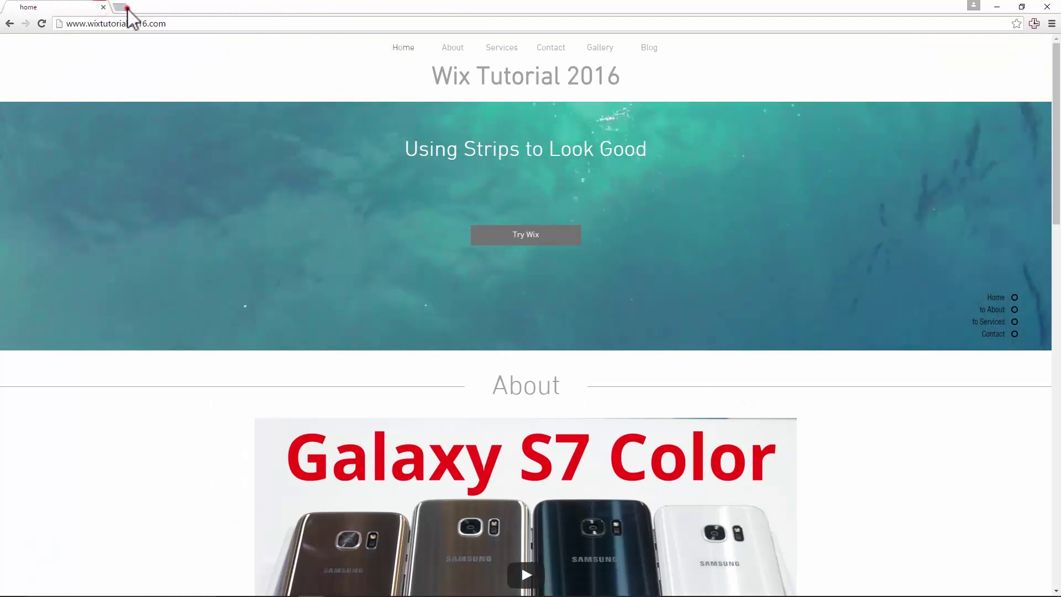
Step: Open wix.com in a new browser tab and go to the Domain & Hosting settings of the home site
left_click(127, 9)
type("wix")
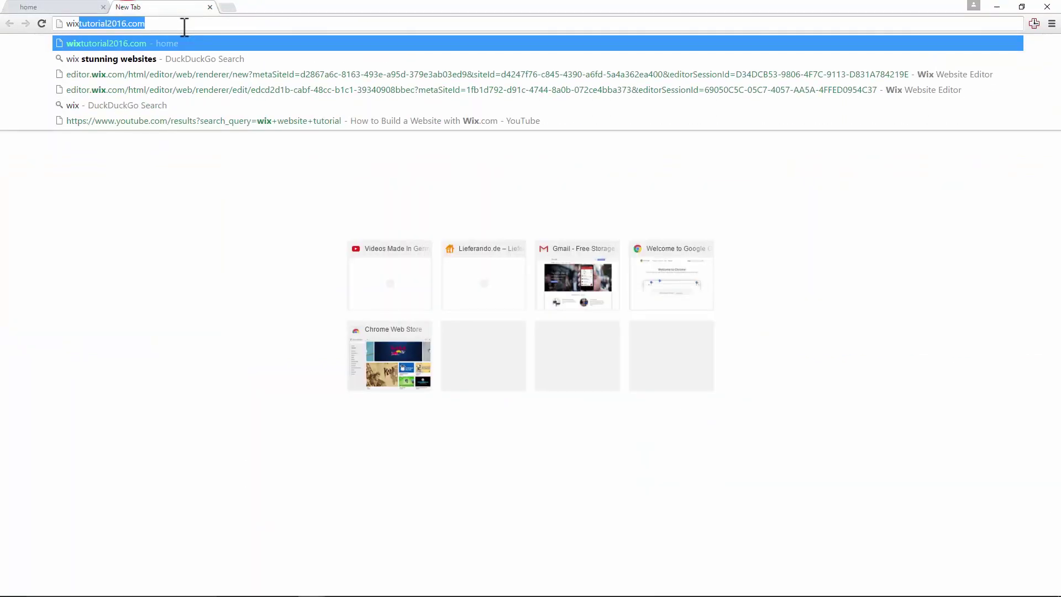
type(".com")
key("Return")
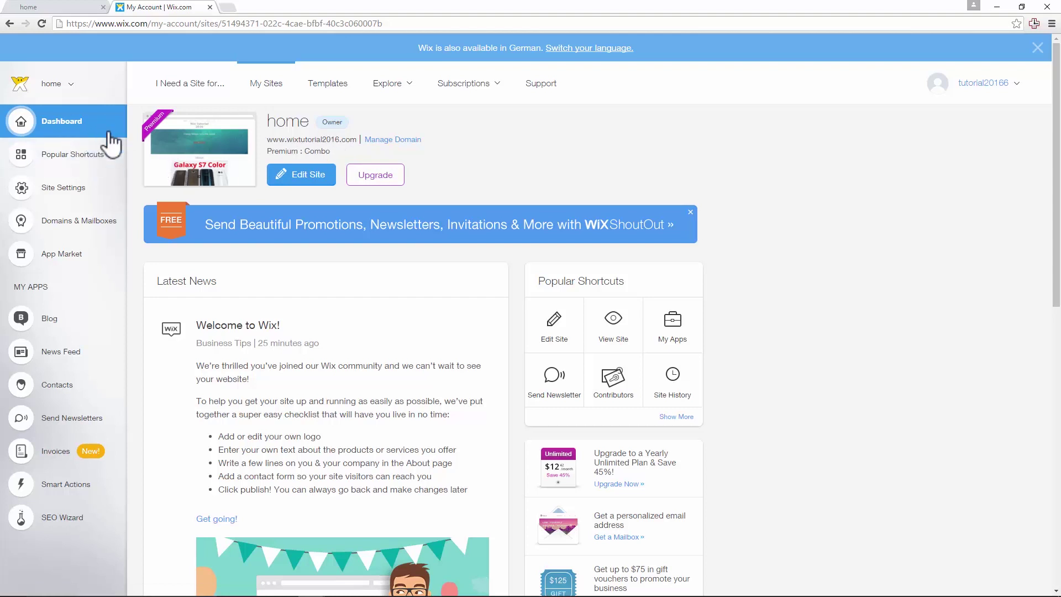
left_click(72, 191)
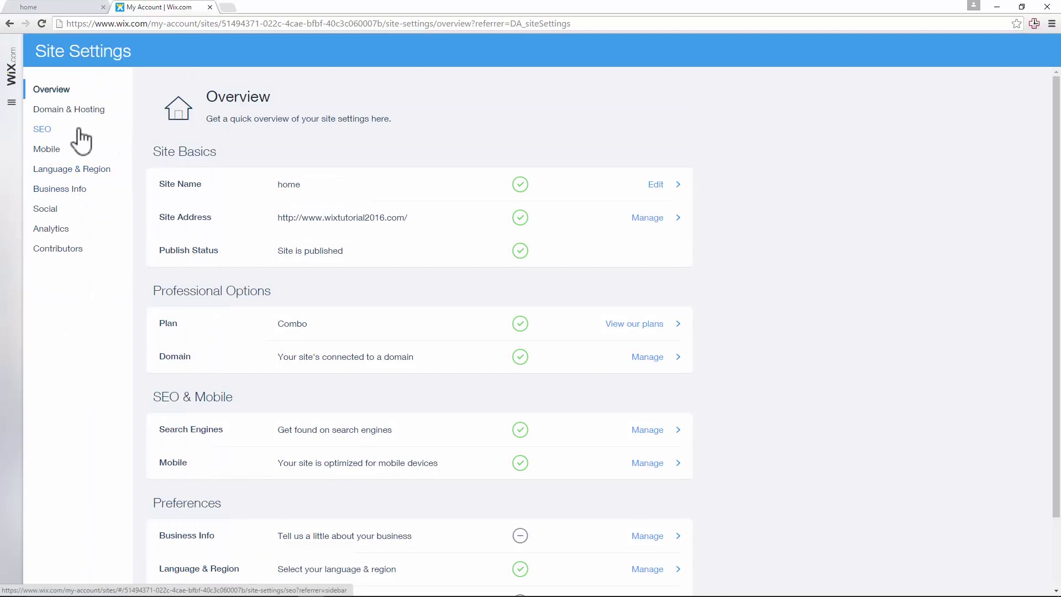
left_click(82, 117)
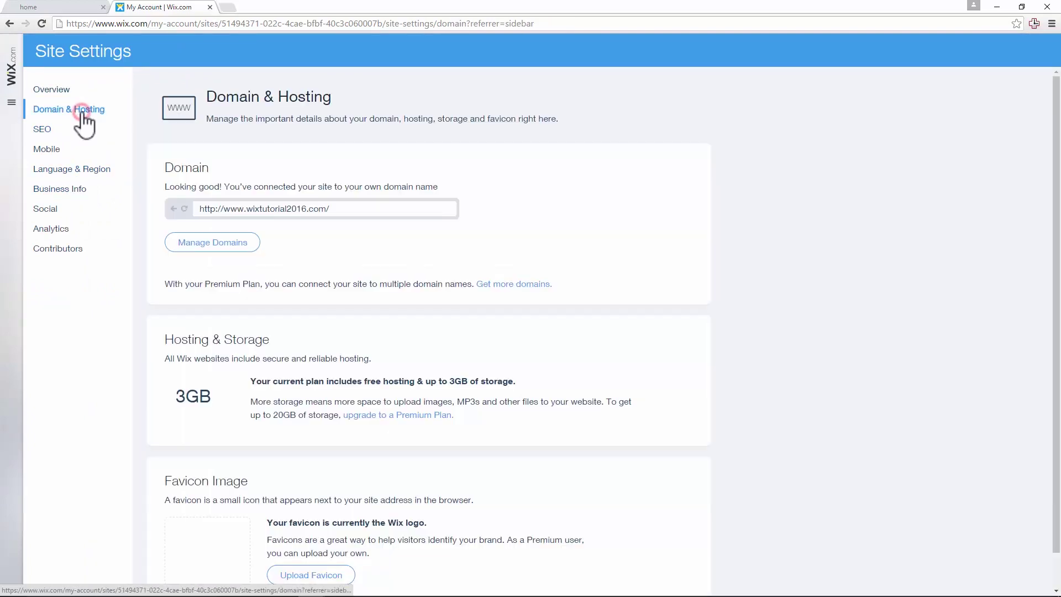
Step: Set the site's favicon to the black-and-white curved pattern picture from the free Wix Abstract images
scroll(331, 197, "down", 1)
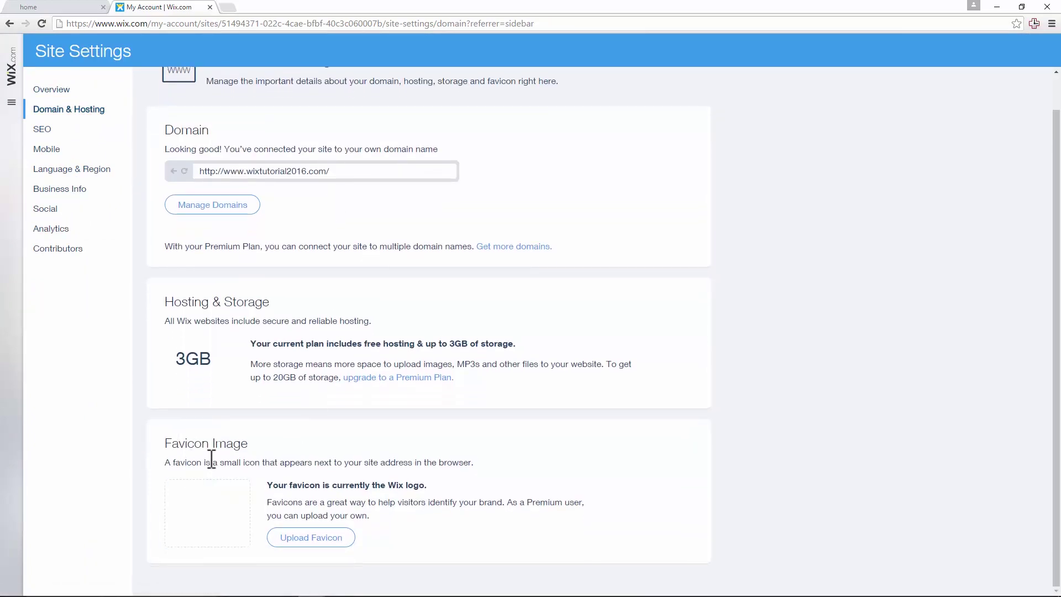
left_click(298, 539)
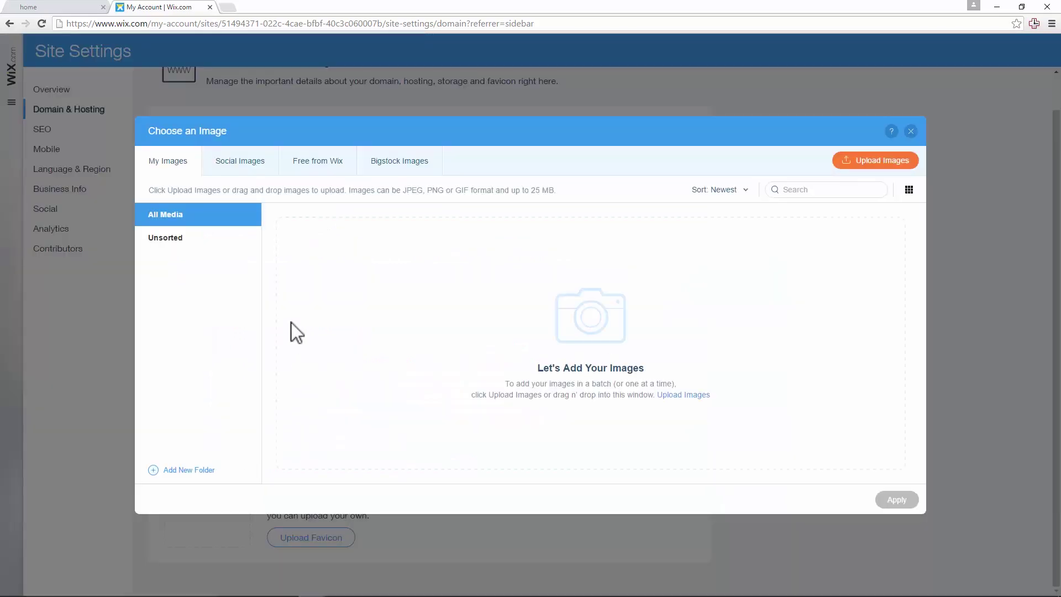
left_click(323, 160)
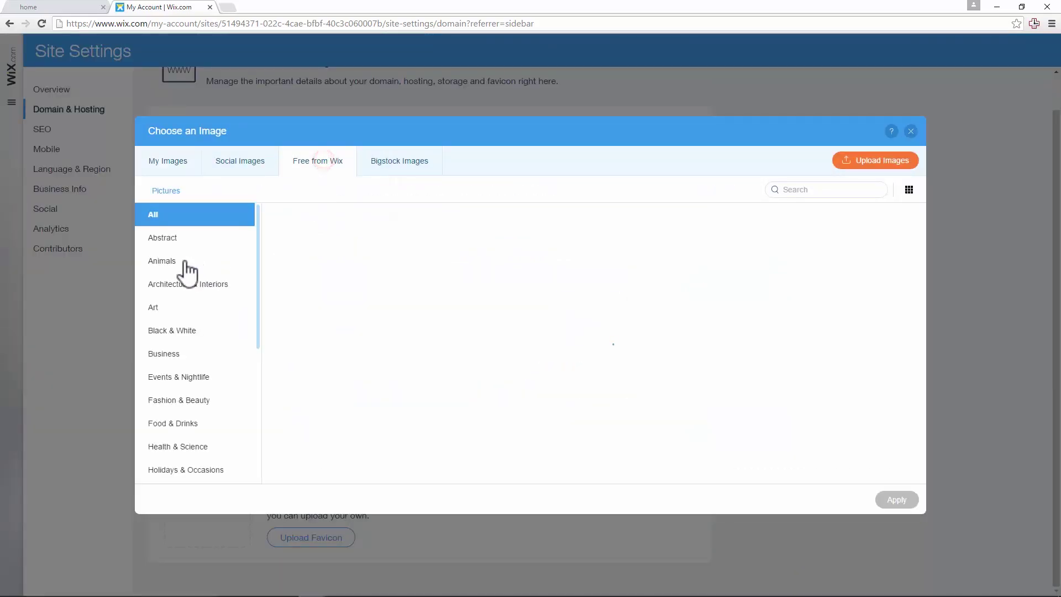
left_click(182, 238)
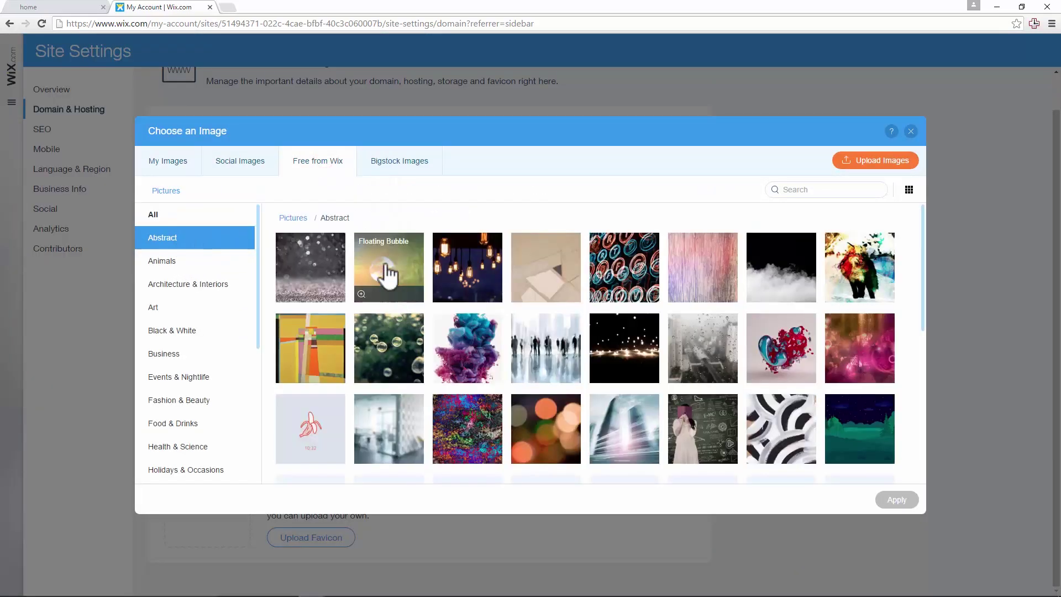
mouse_move(362, 294)
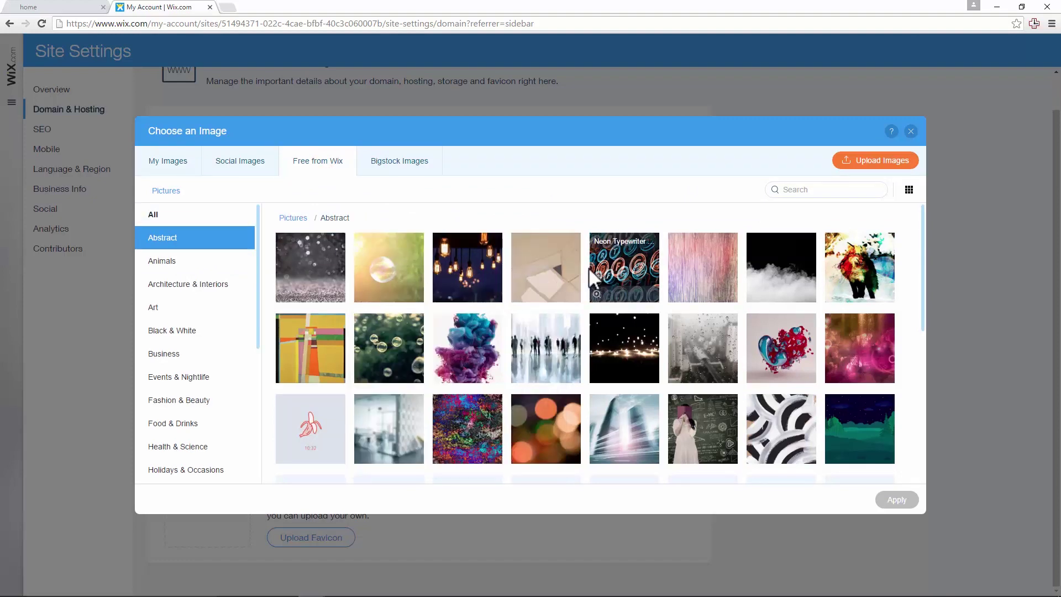
mouse_move(630, 300)
scroll(718, 312, "down", 2)
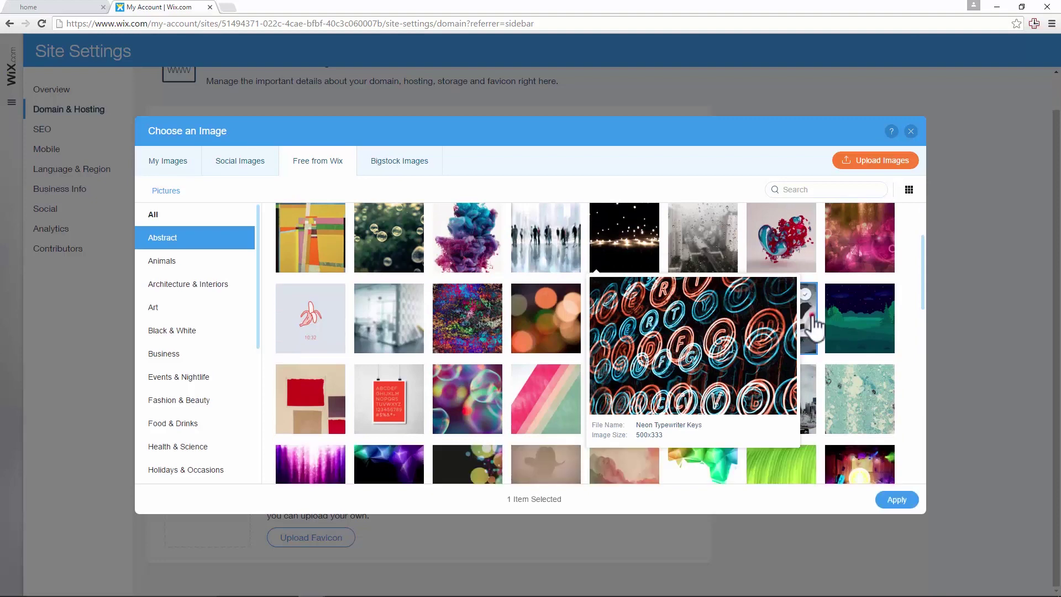
left_click(805, 326)
left_click(890, 500)
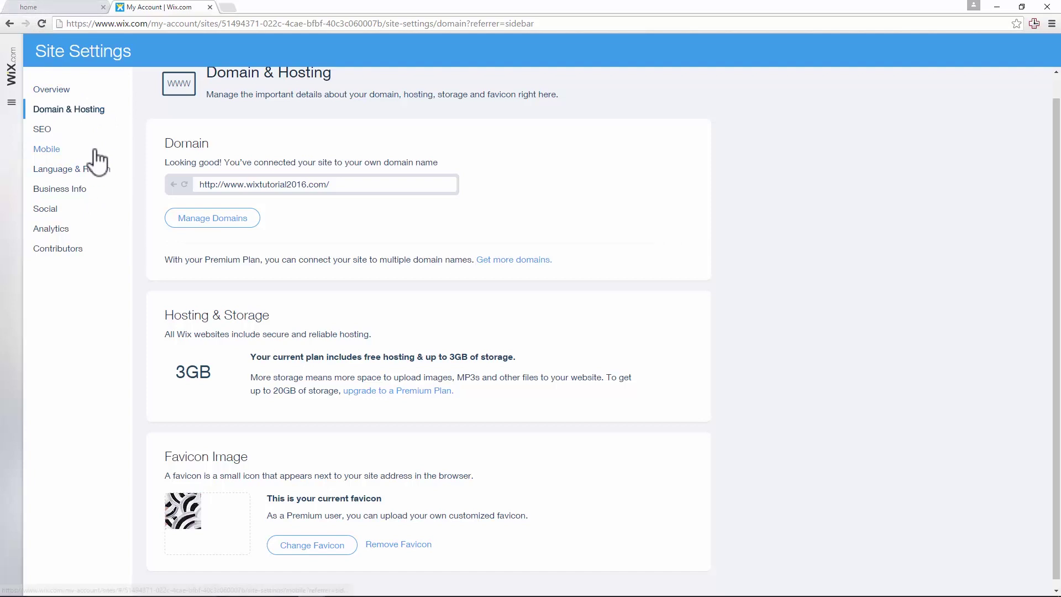
Step: Open the Google Analytics tracking ID entry for wixtutorial2016.com from the site's analytics settings
left_click(77, 230)
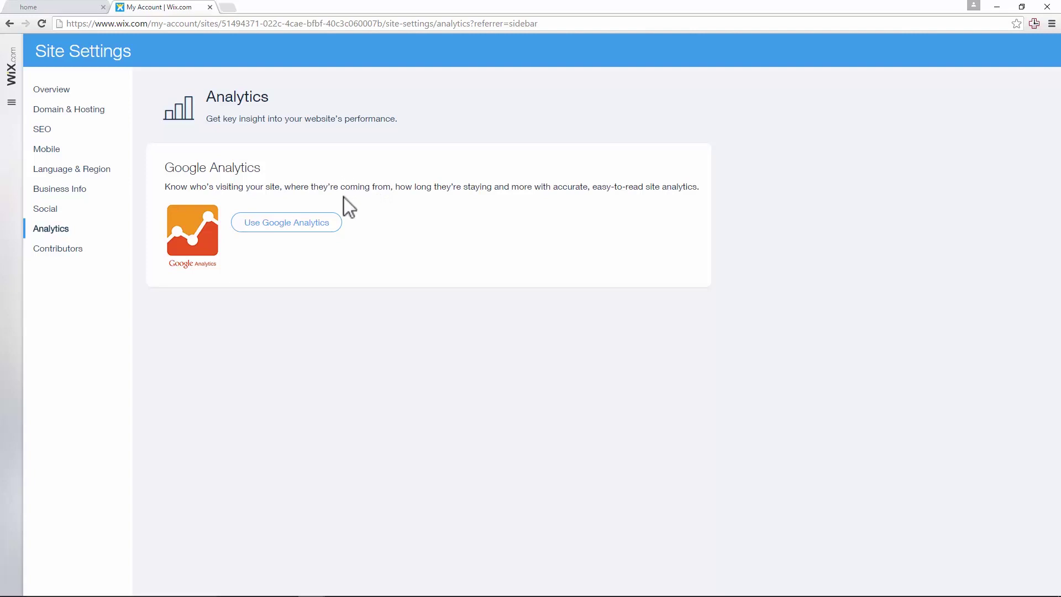
left_click(305, 223)
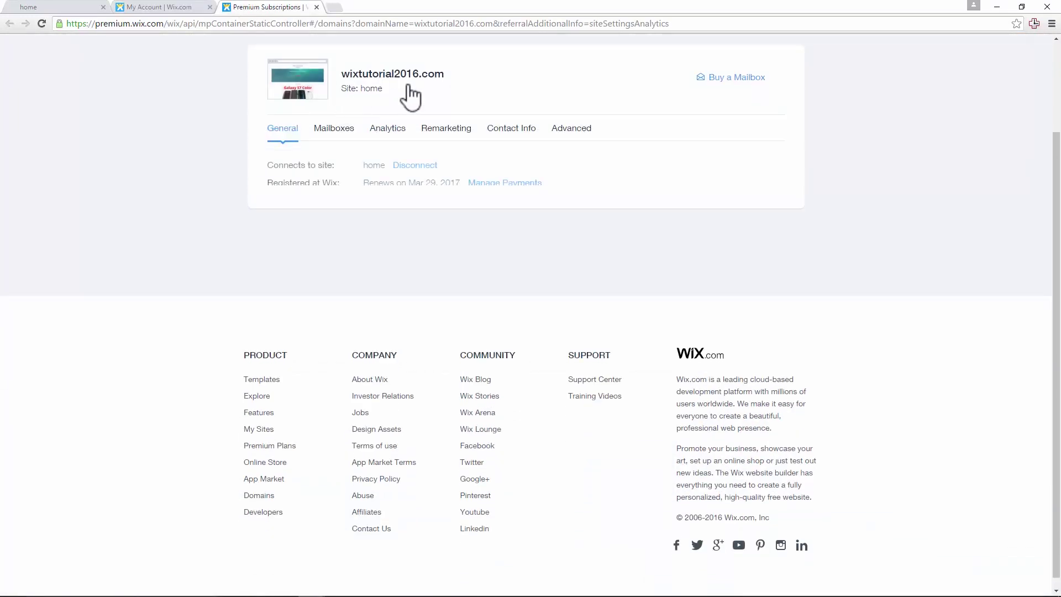
scroll(420, 110, "up", 1)
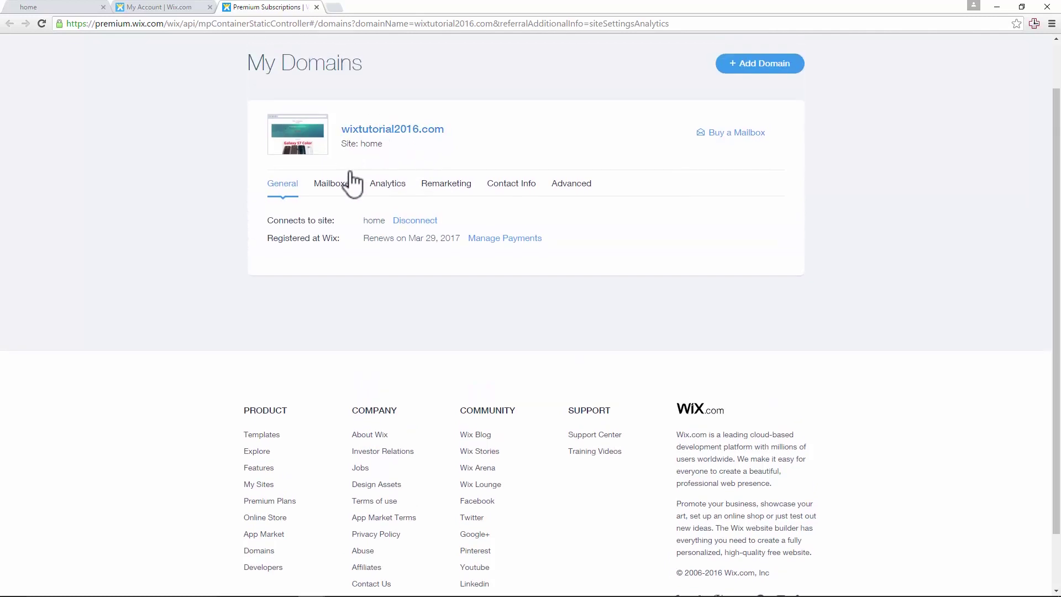
left_click(379, 183)
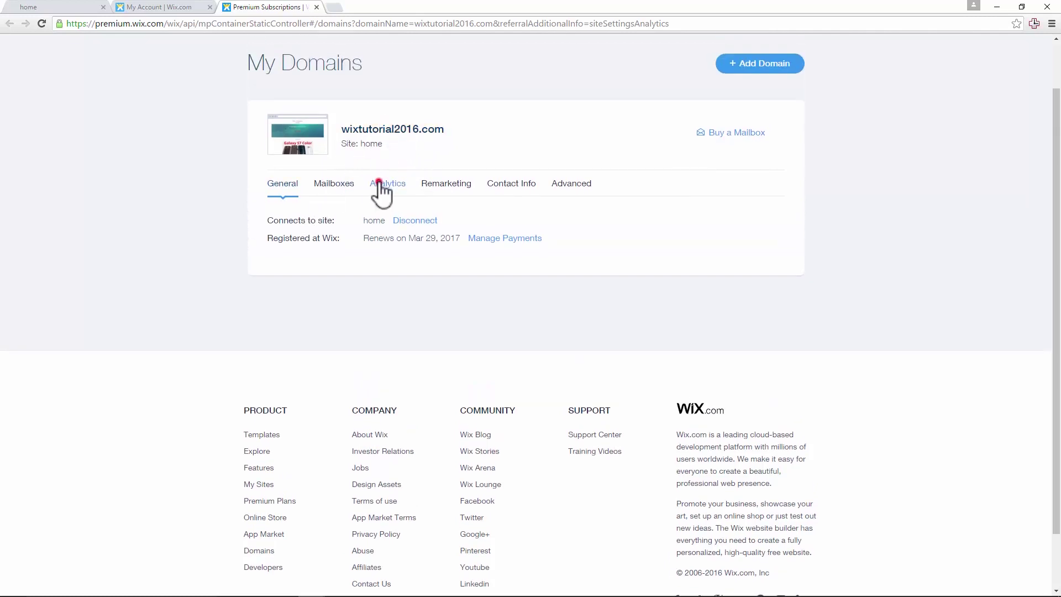
left_click(339, 316)
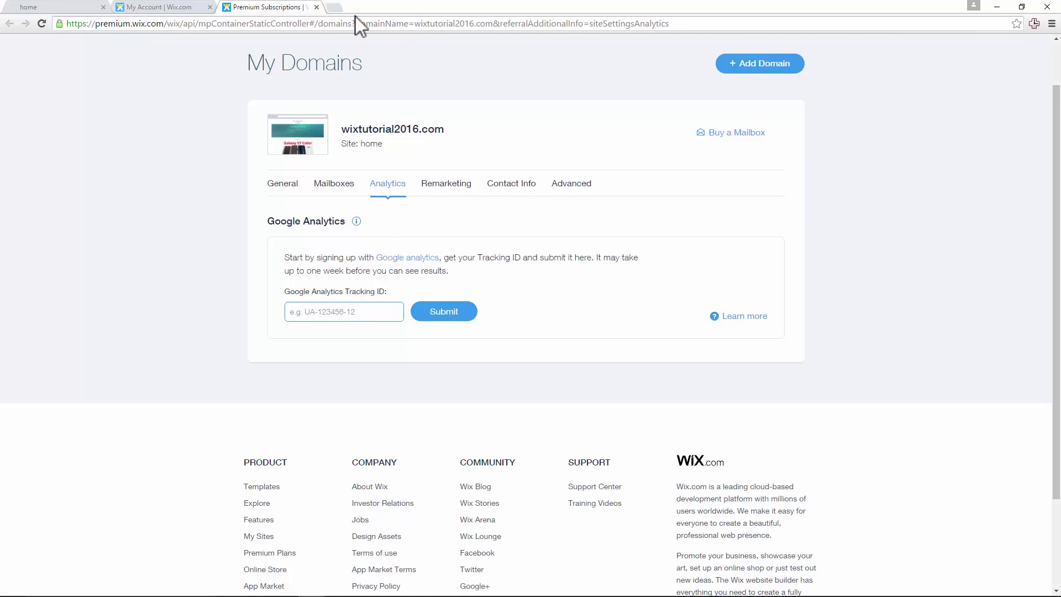
Step: Open analytics.google.com in a new browser tab and start signing up for Google Analytics
left_click(335, 7)
type("anal")
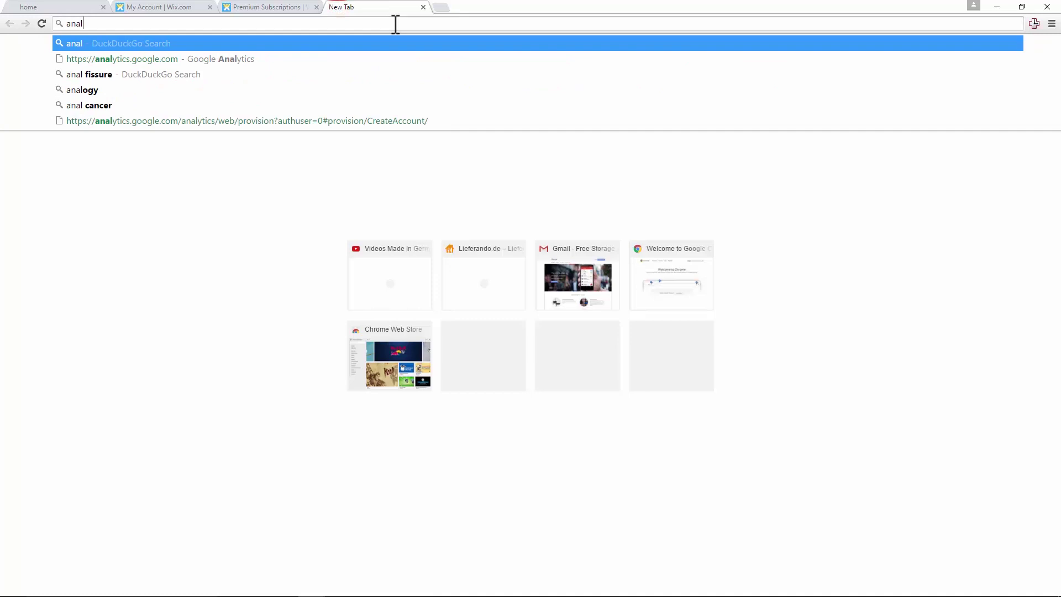
key("Down")
key("Return")
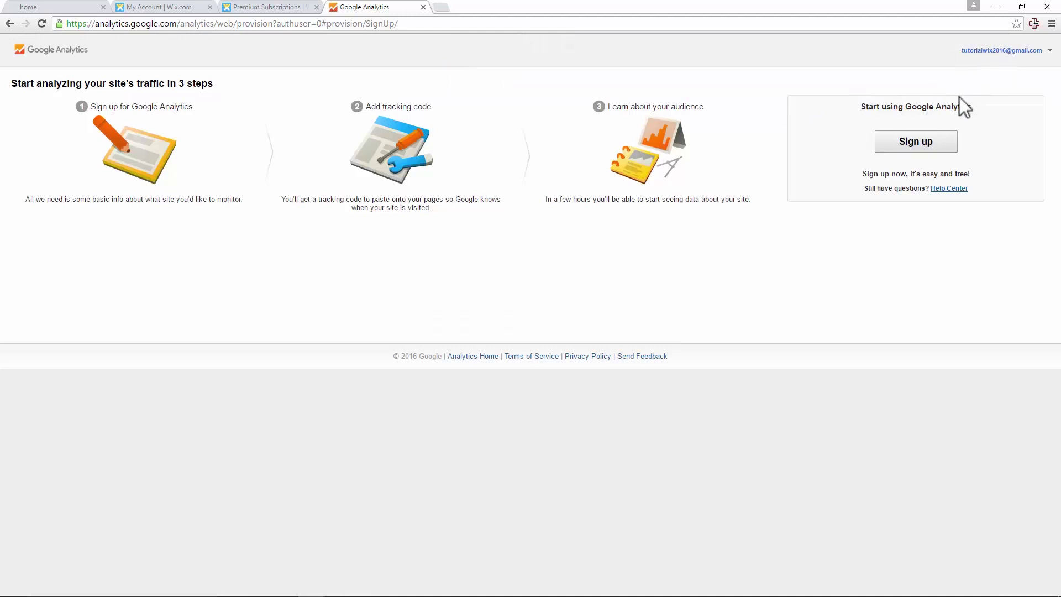
left_click(941, 145)
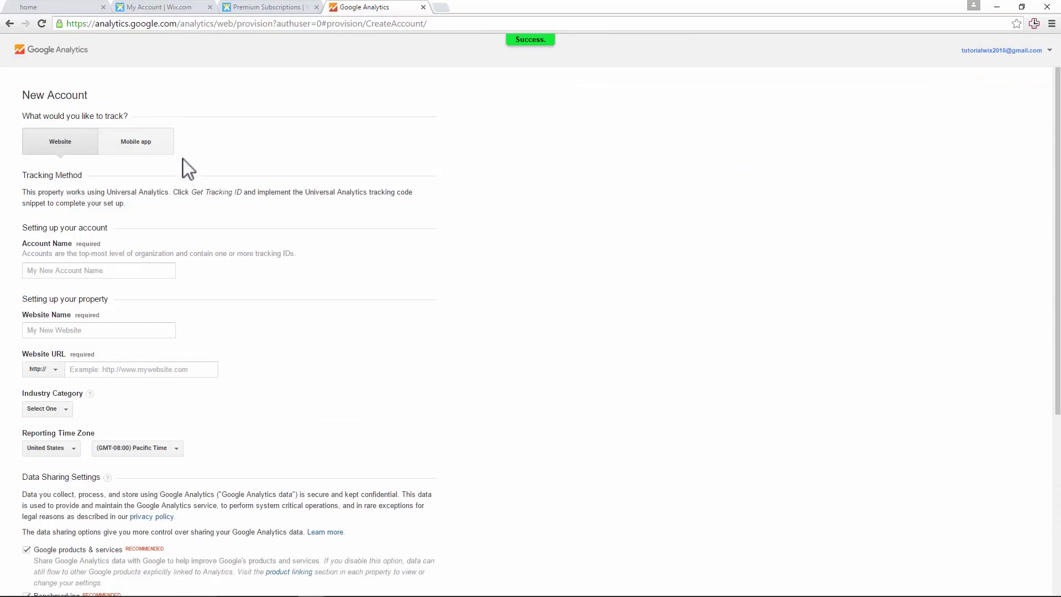
left_click(123, 270)
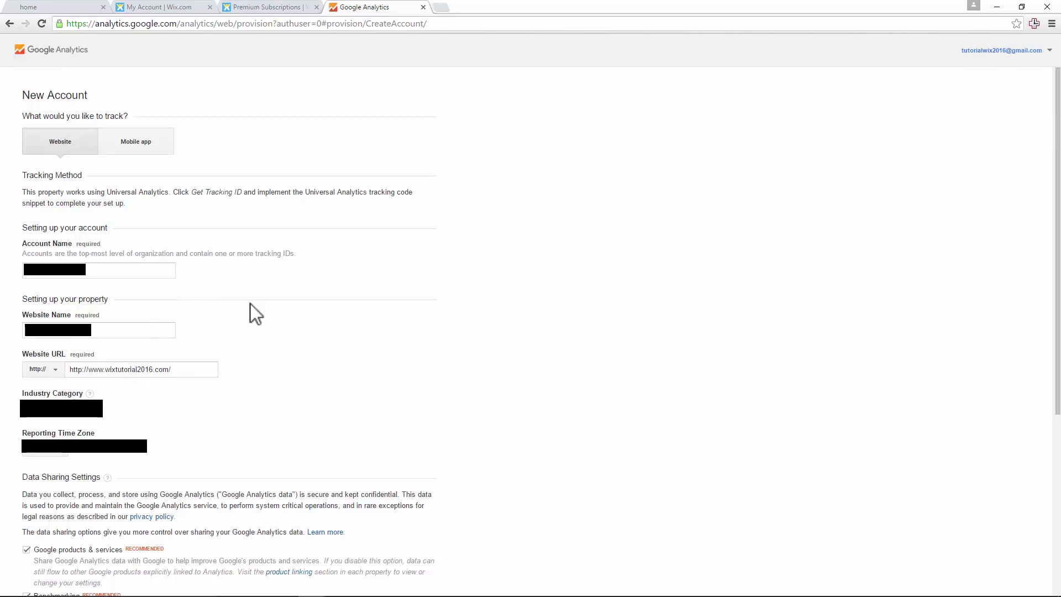
scroll(250, 304, "down", 5)
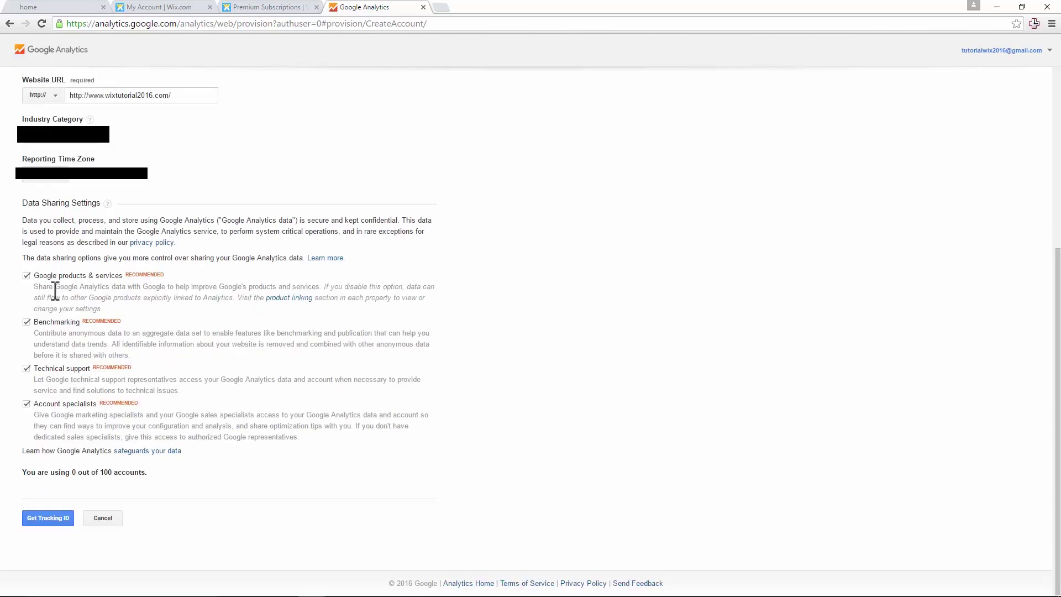
left_click(57, 518)
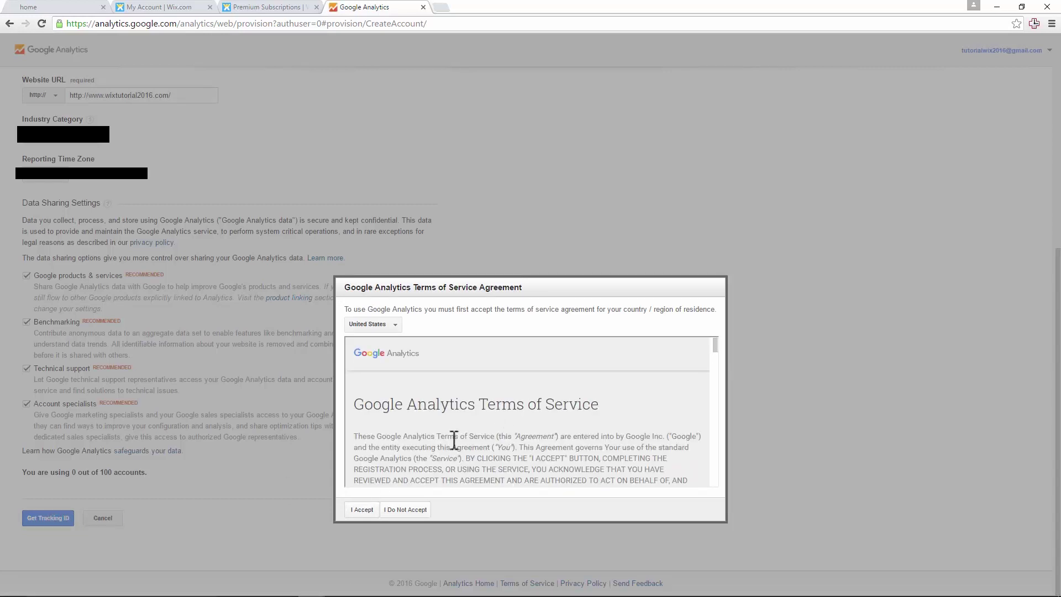
scroll(478, 414, "down", 15)
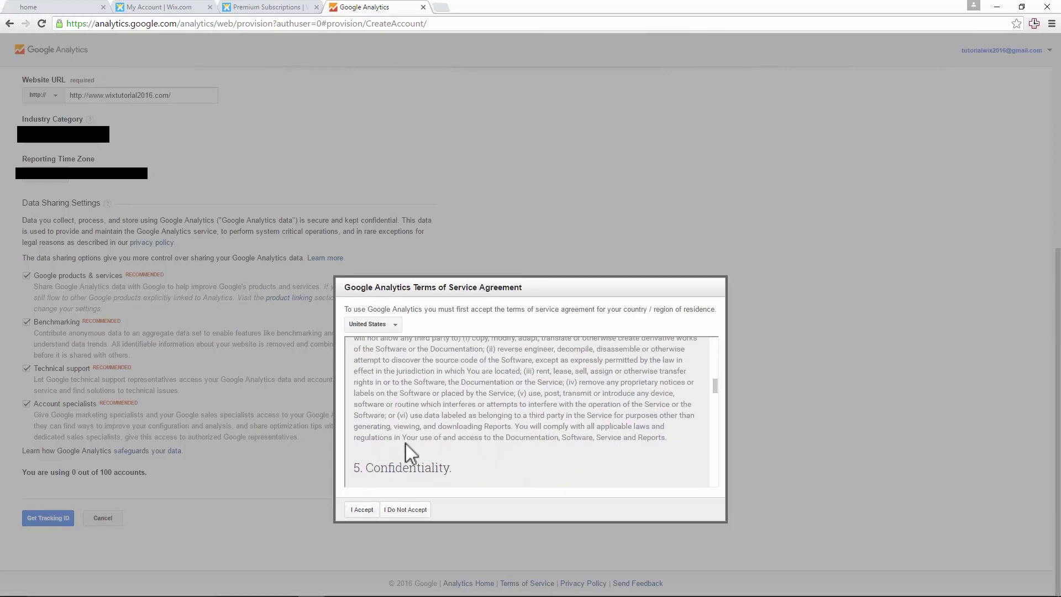
left_click(358, 509)
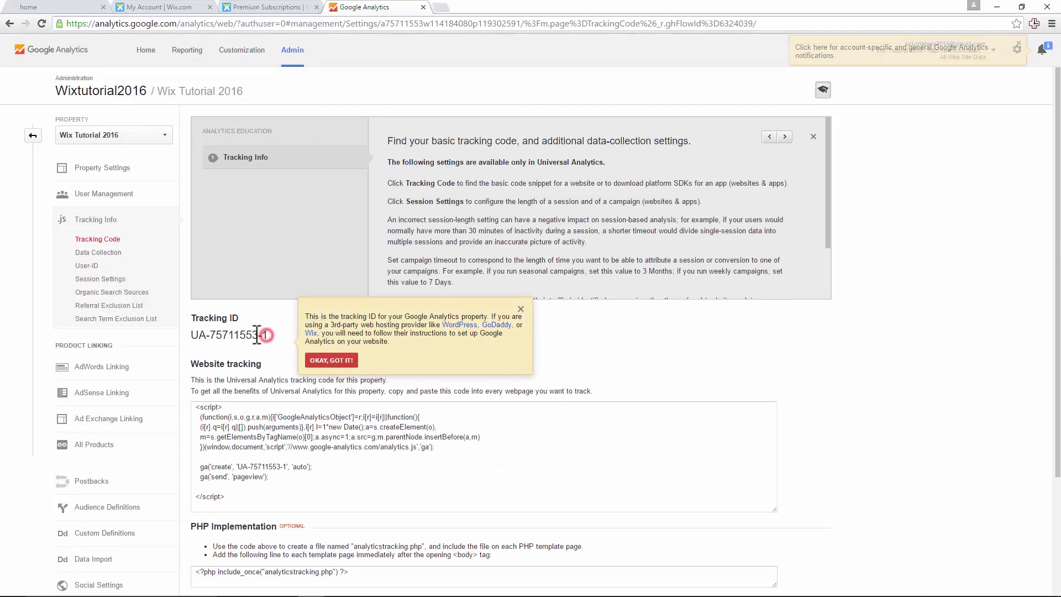
Step: Copy the tracking ID from Google Analytics, submit it in the Wix domain's analytics settings and close the confirmation
left_click_drag(269, 335, 194, 335)
key("ctrl+c")
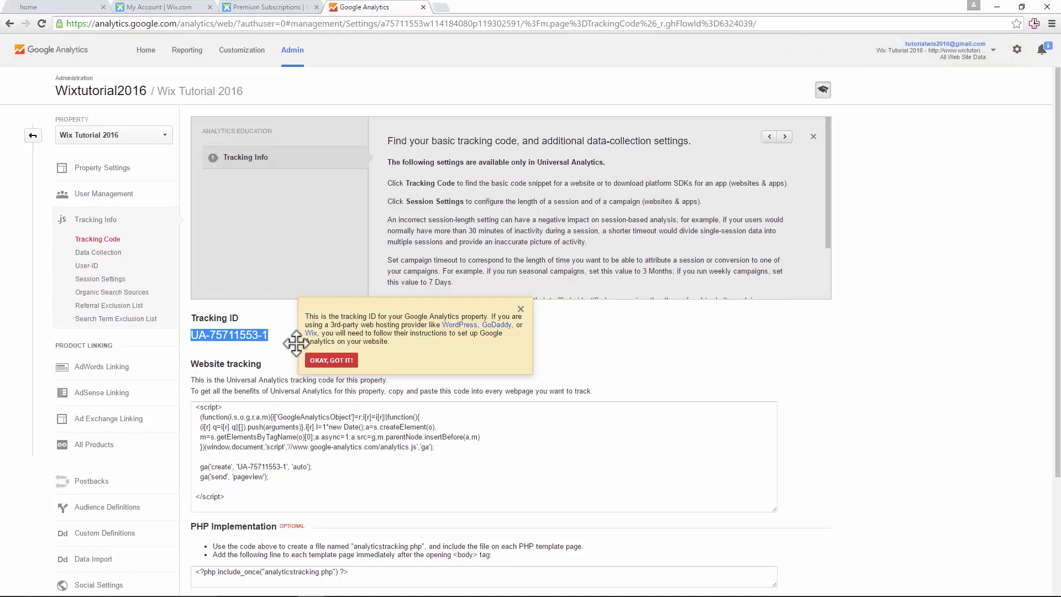
left_click(338, 361)
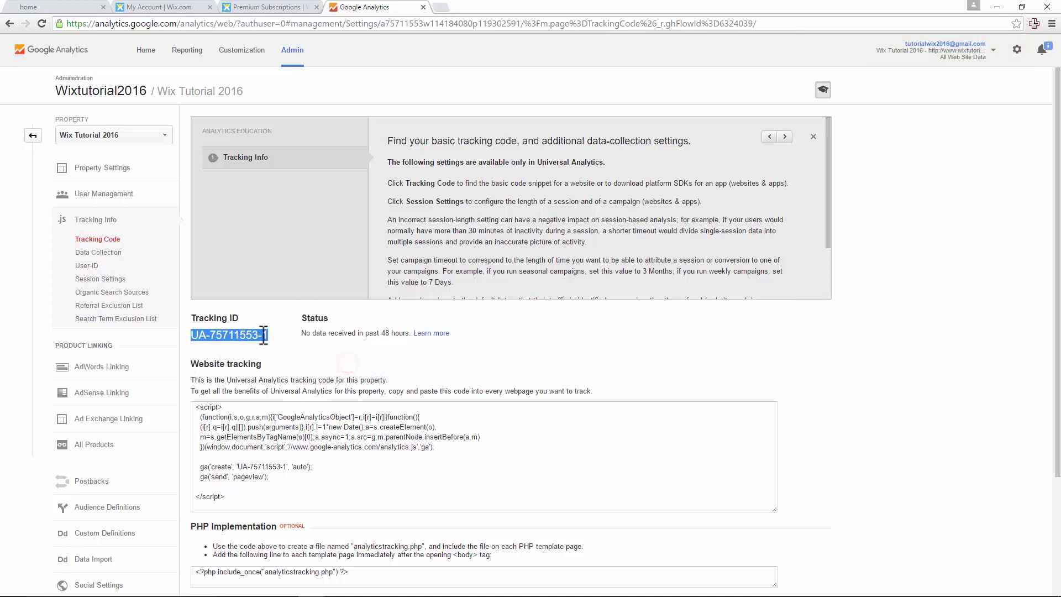
left_click(253, 7)
left_click(352, 311)
key("ctrl+v")
left_click(438, 313)
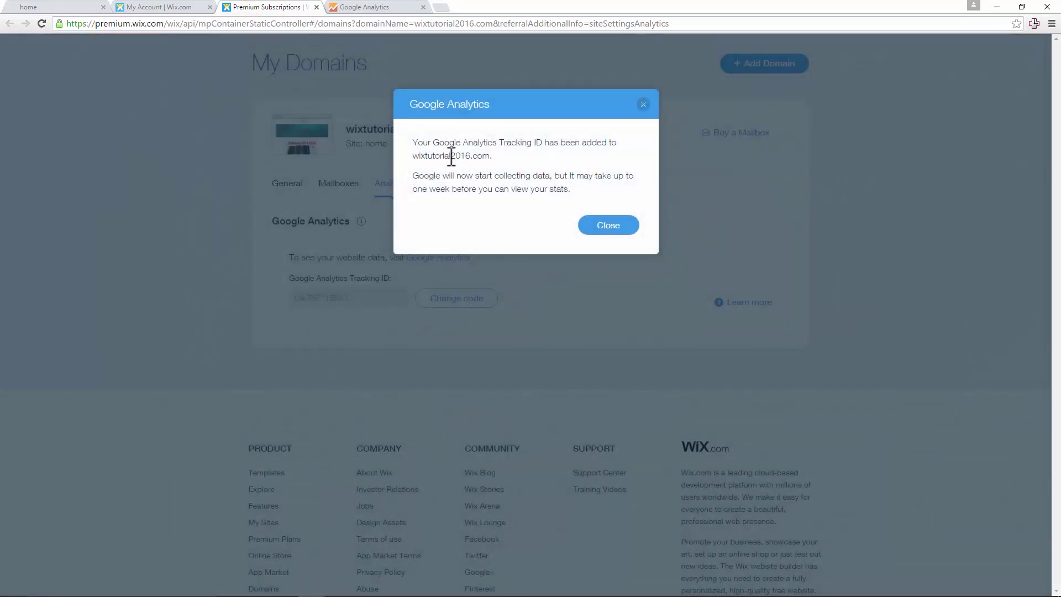
left_click(603, 228)
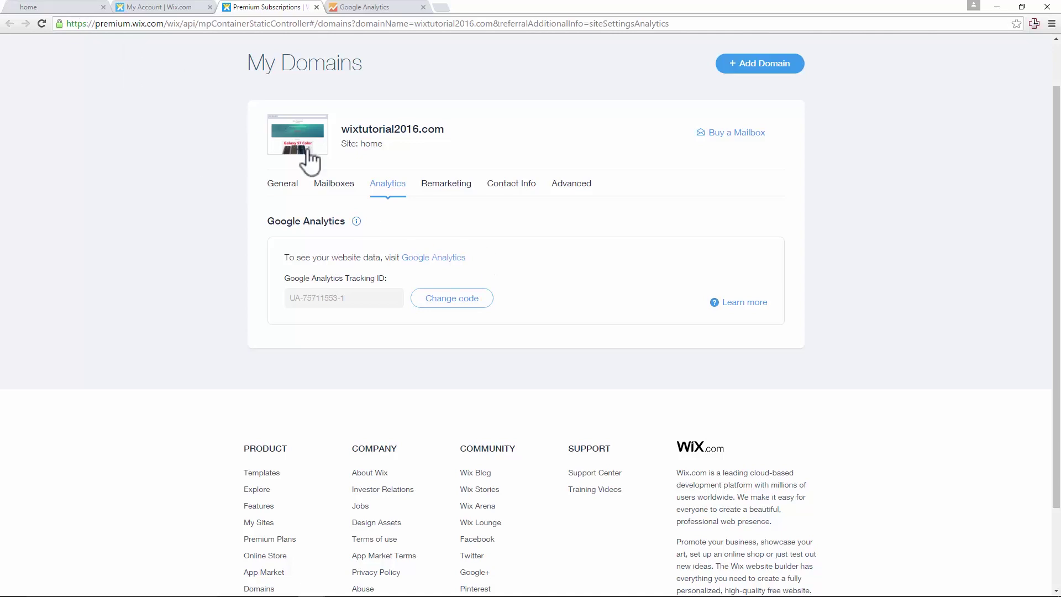
Step: Reload the live site to check its favicon, and open the SEO page of the Wix site settings
left_click(71, 8)
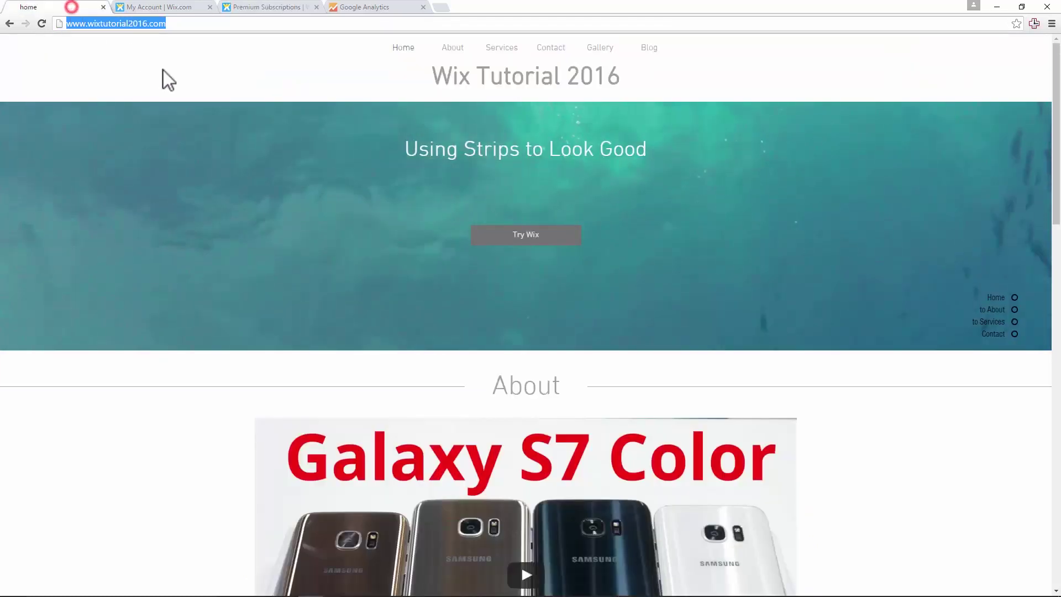
left_click(40, 24)
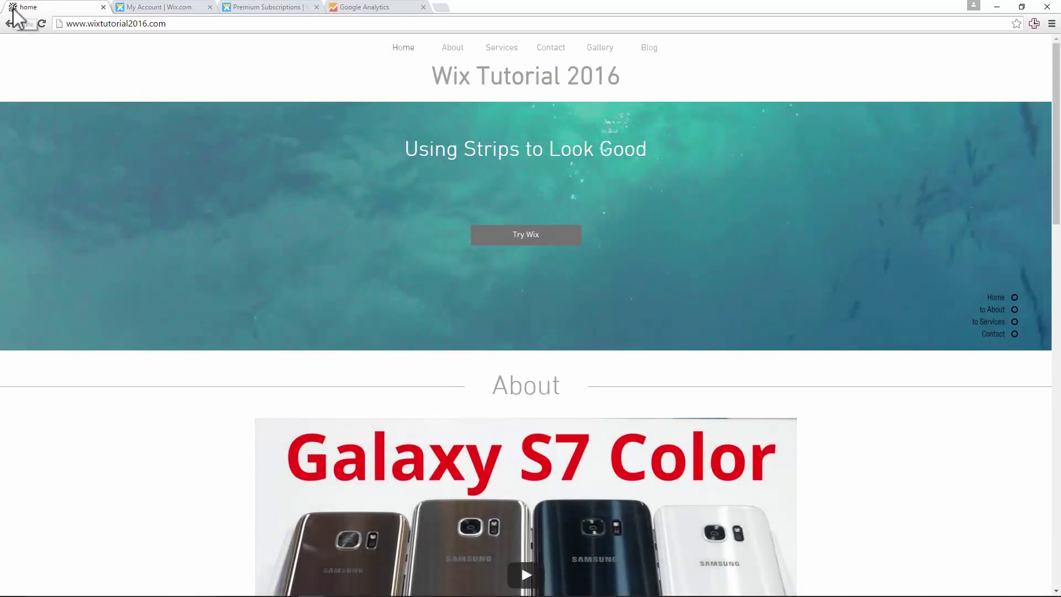
left_click(168, 9)
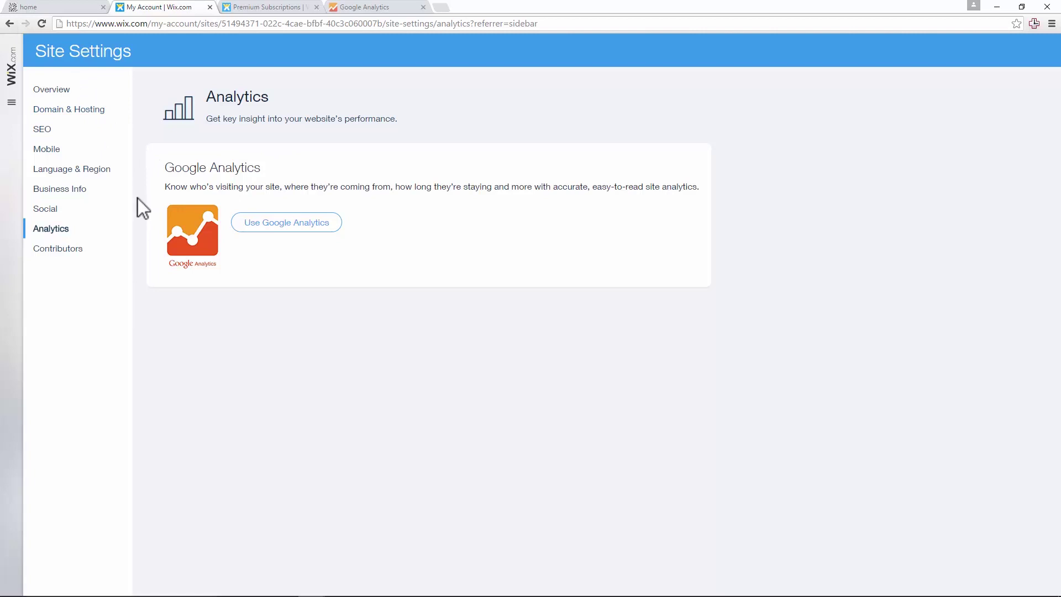
left_click(69, 127)
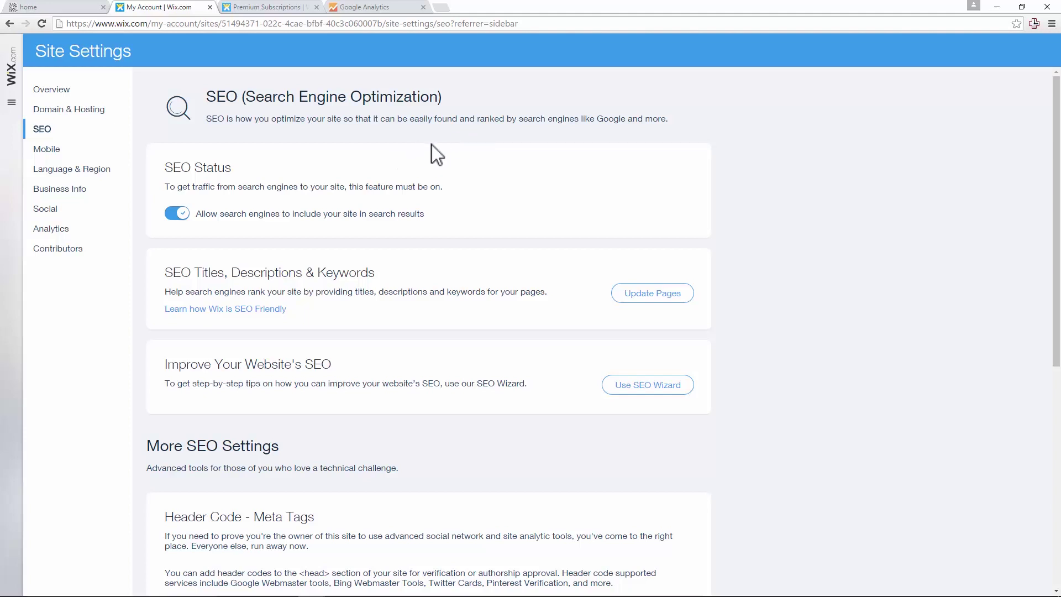
Step: Start updating the site's SEO titles and descriptions, and open the Home page's SEO (Google) settings in the Wix Editor
scroll(574, 238, "down", 2)
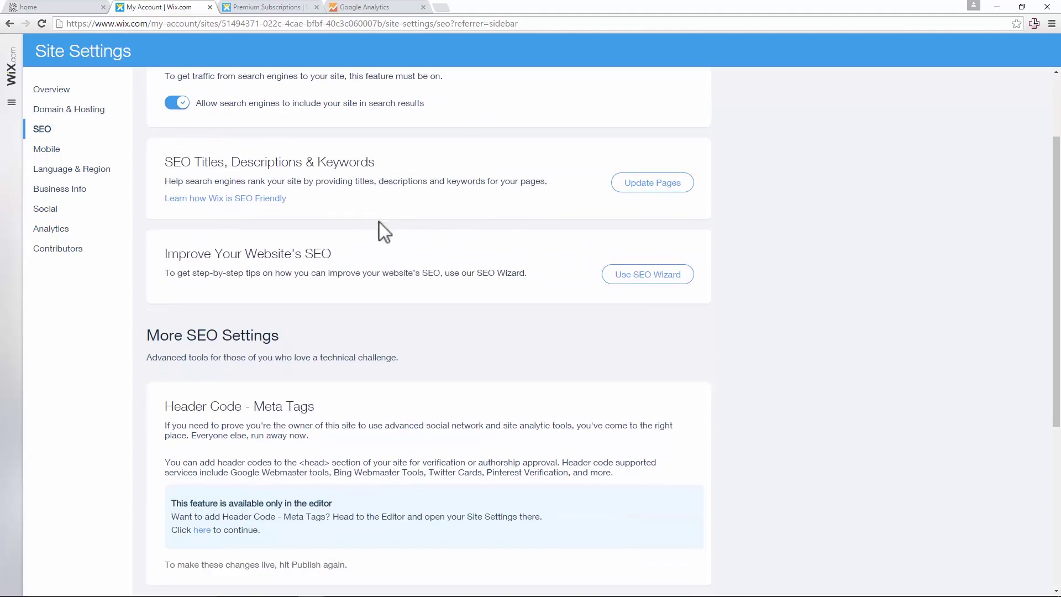
scroll(381, 232, "down", 2)
scroll(365, 232, "up", 4)
left_click(652, 293)
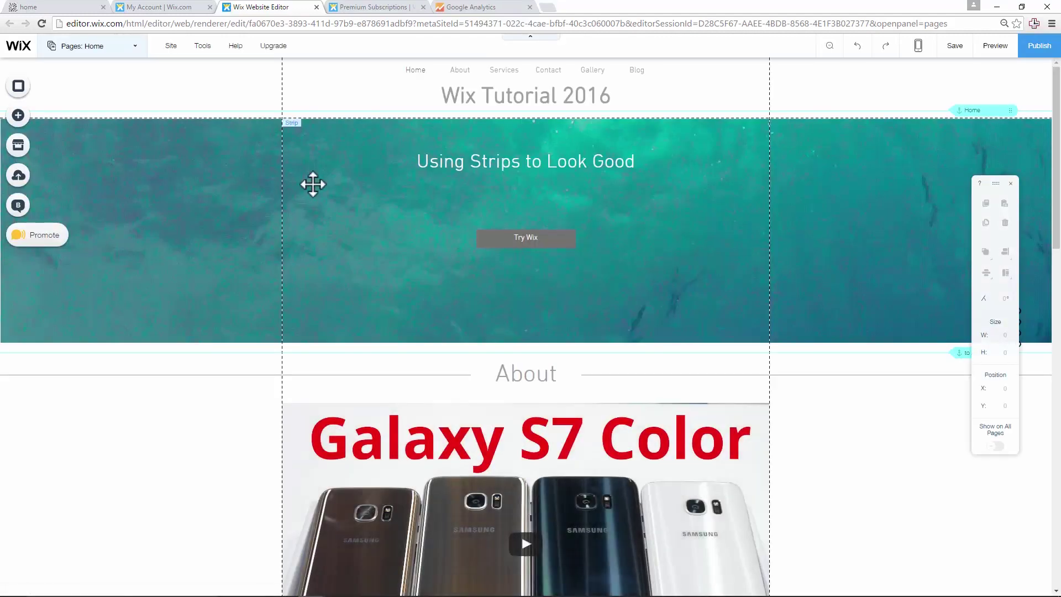
left_click(138, 48)
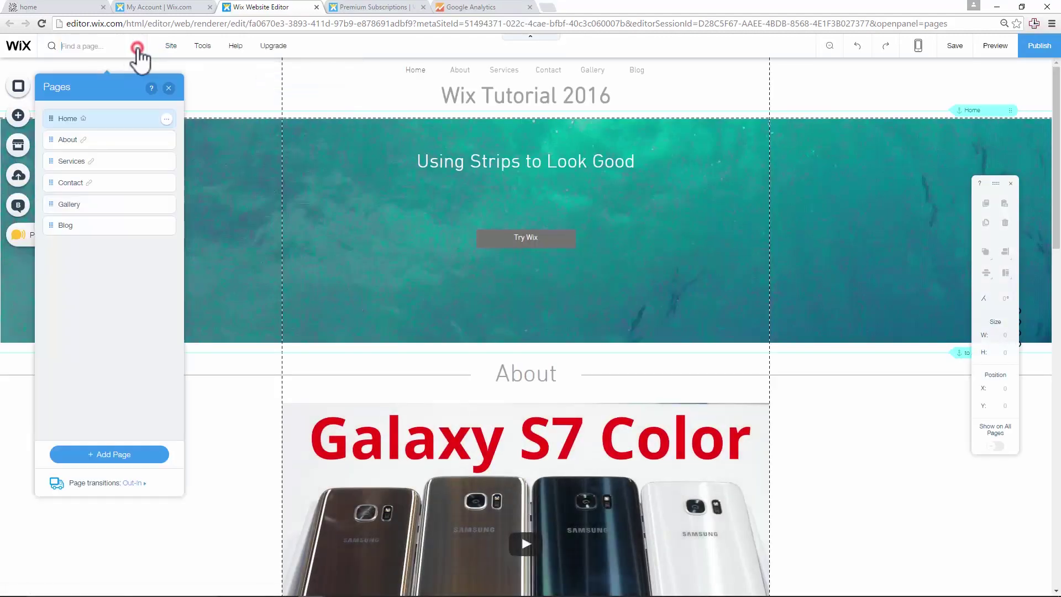
left_click(168, 119)
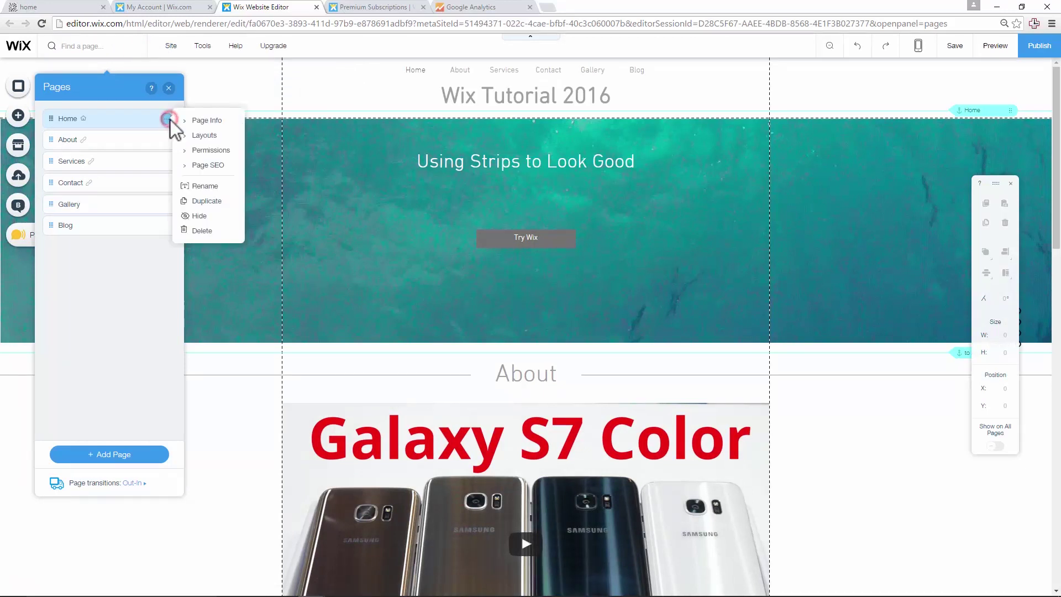
left_click(191, 123)
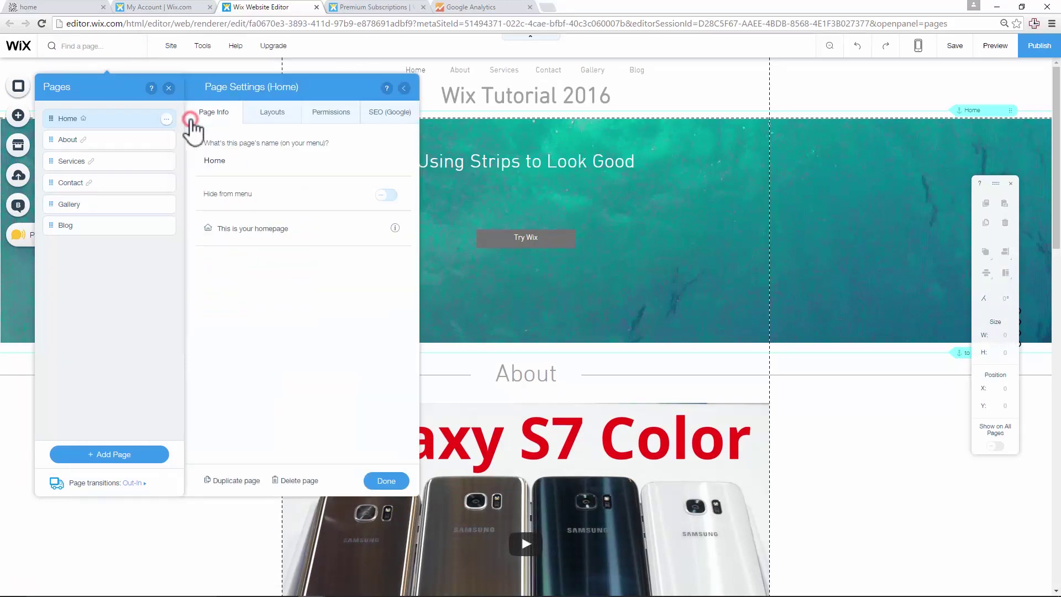
left_click(387, 117)
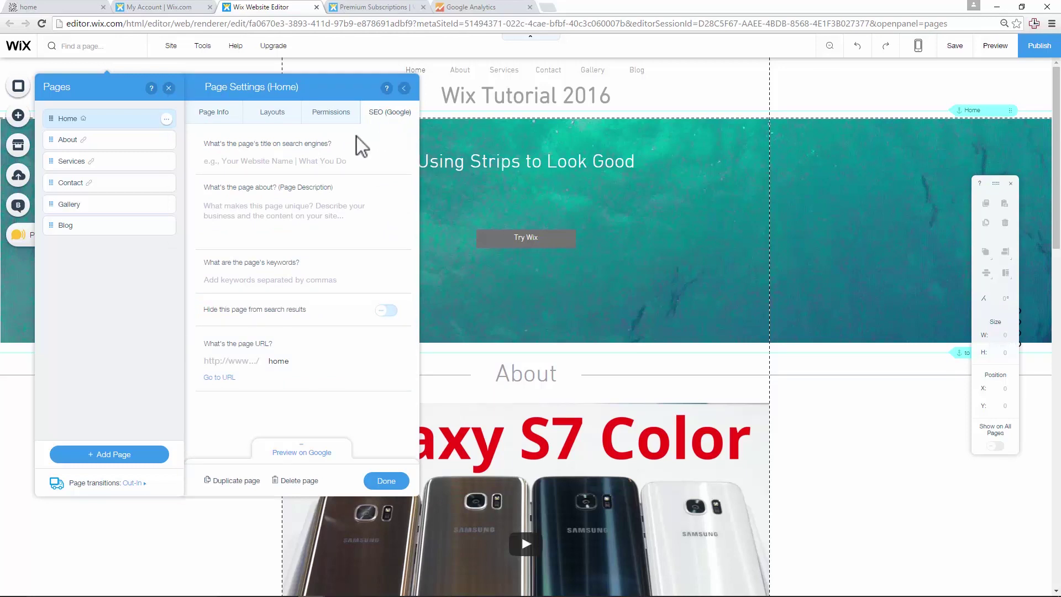
Step: Set the Home page's title on search engines to Wix Tutorial 2016 and review its remaining SEO fields
left_click(256, 160)
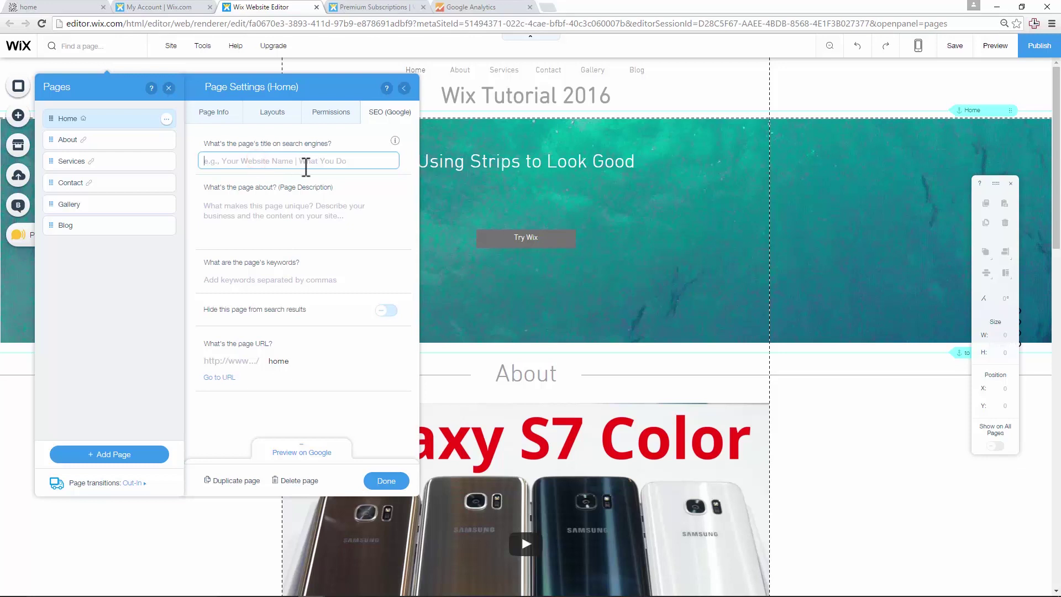
type("Wix Tutorial 2016")
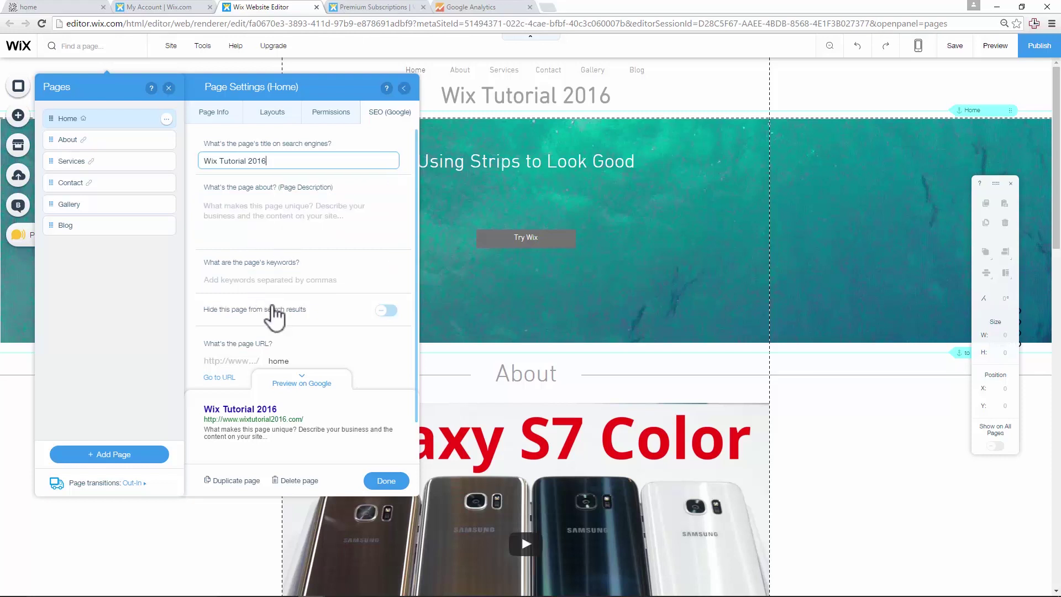
scroll(356, 308, "down", 1)
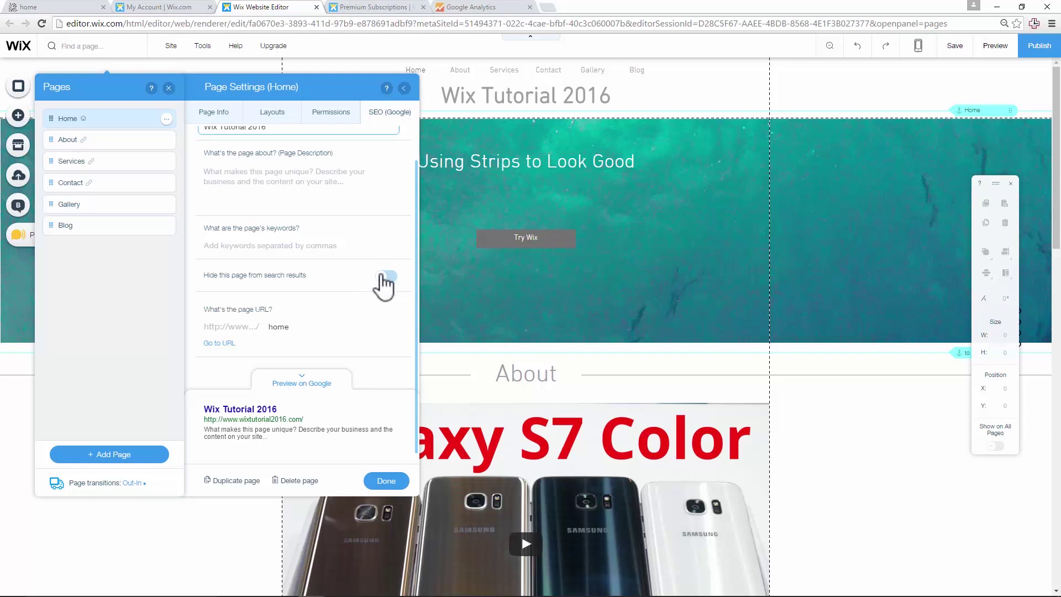
scroll(362, 291, "up", 1)
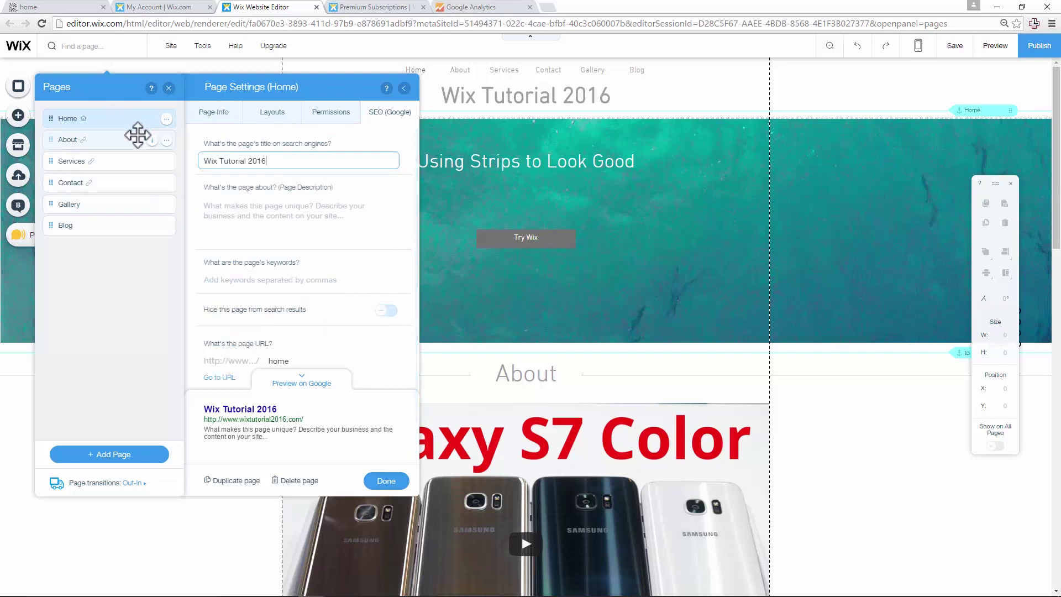
Step: View the SEO (Google) settings of the Gallery and Blog pages, and close the page settings
left_click(167, 204)
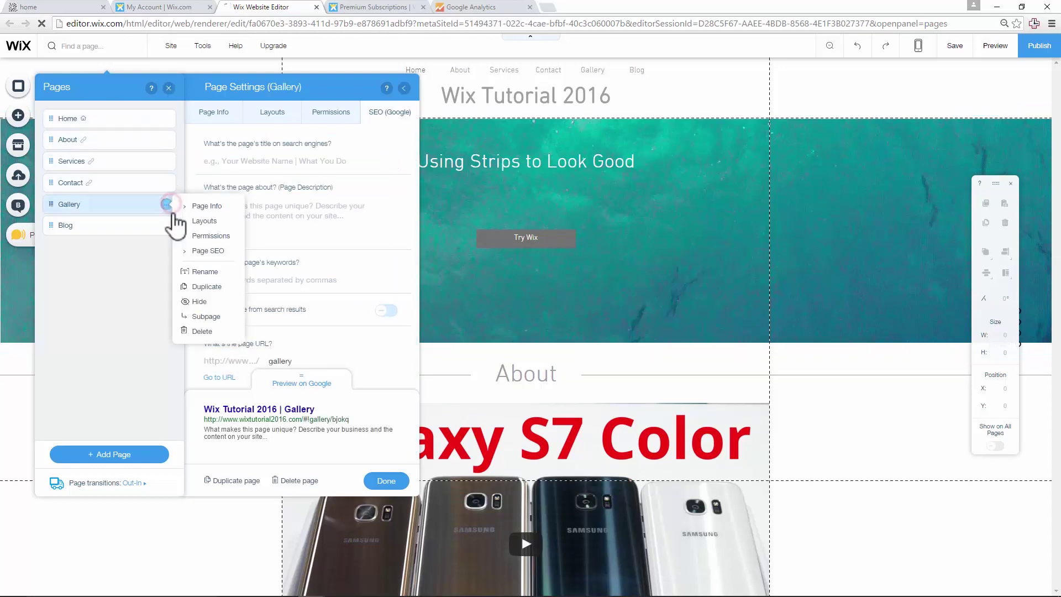
left_click(191, 206)
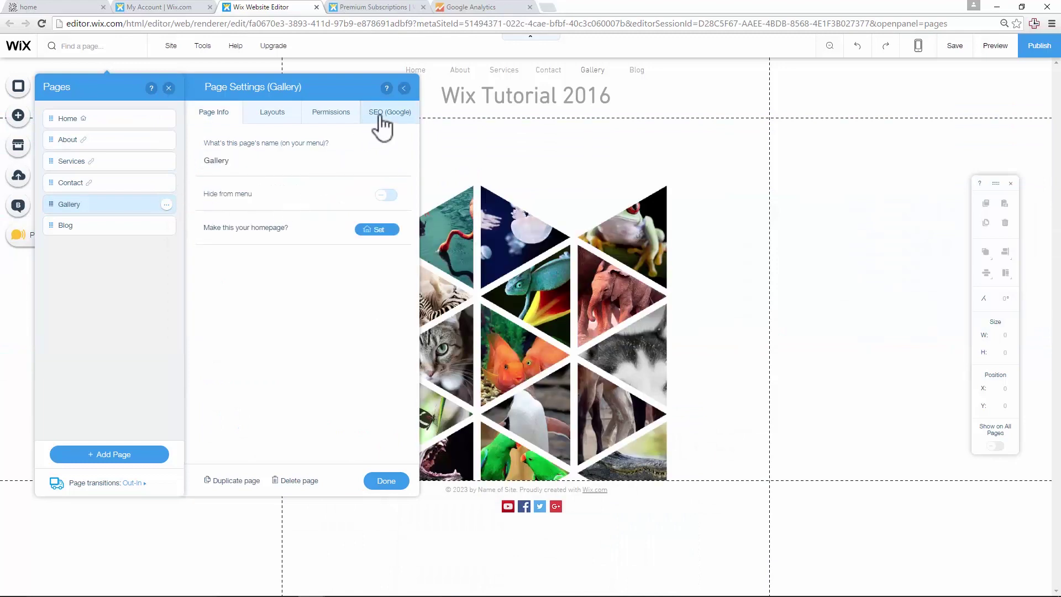
left_click(378, 115)
left_click(168, 224)
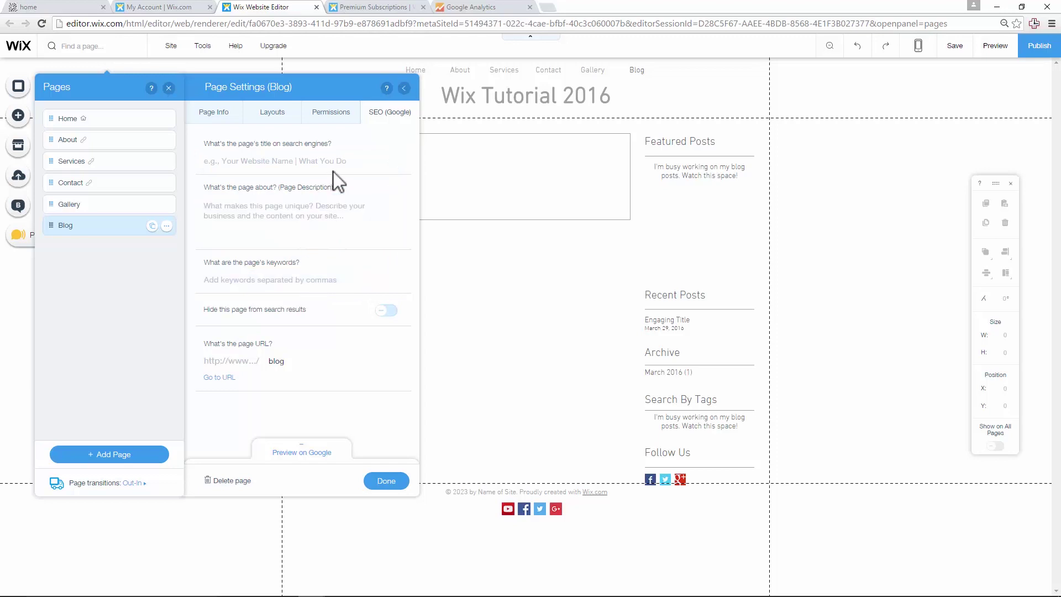
left_click(406, 89)
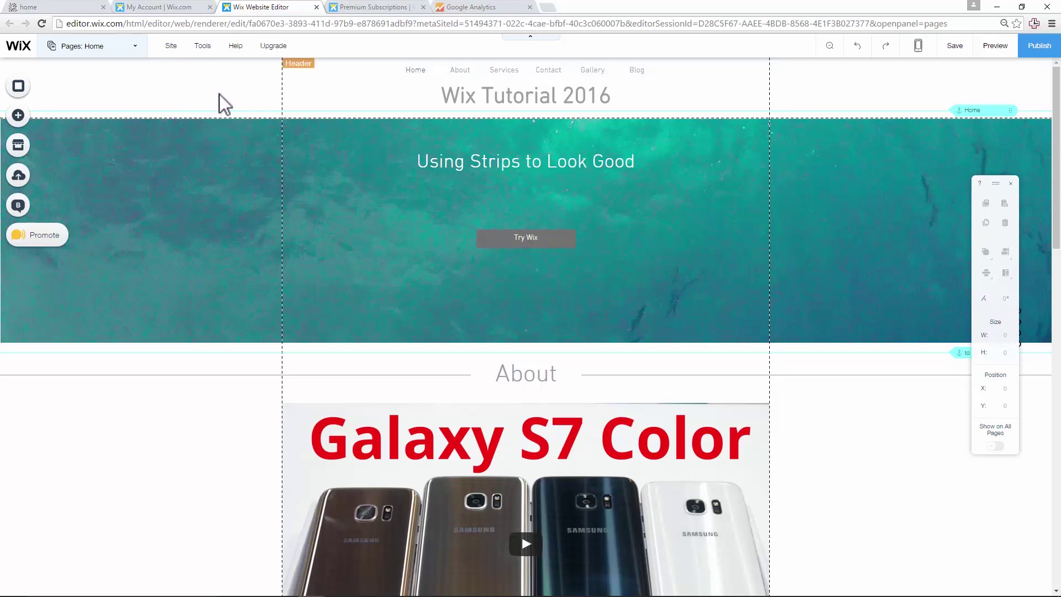
Step: Return to the site's SEO settings and run an SEO Wizard report for the phrase "wix tutorial step by step 2016"
left_click(167, 7)
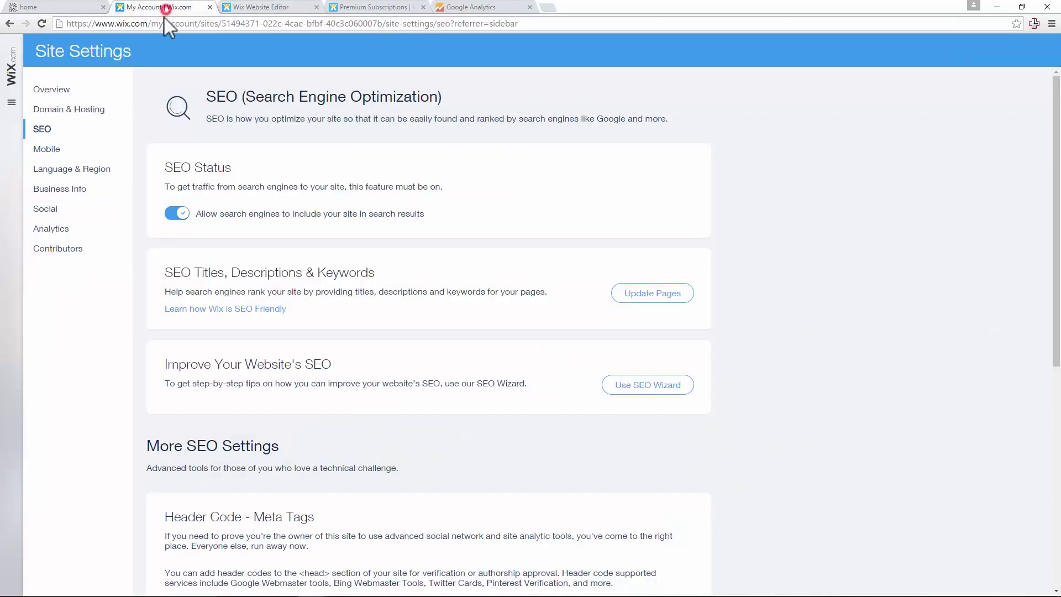
left_click(662, 388)
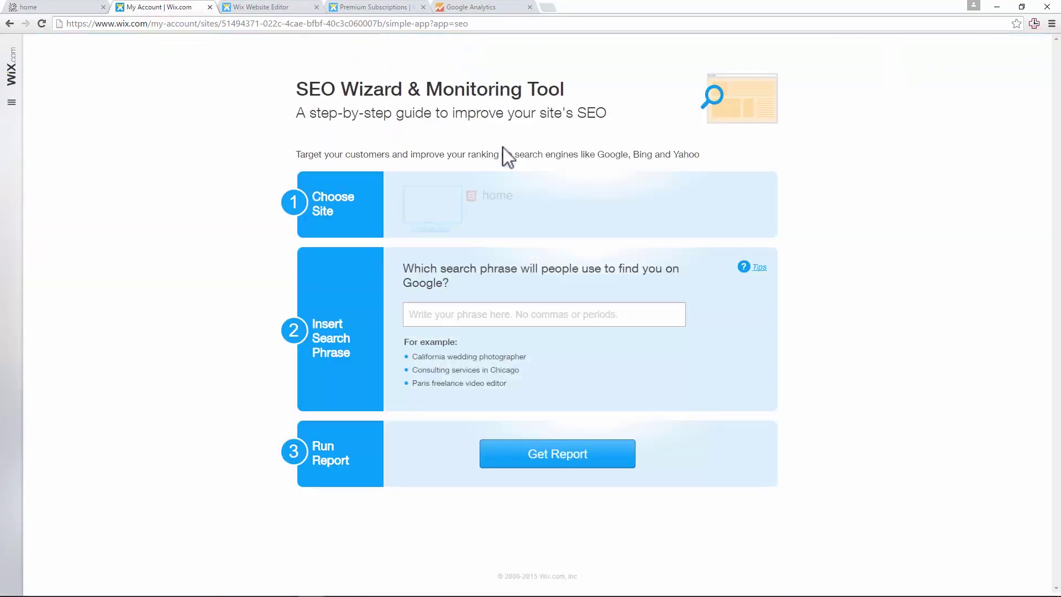
left_click(524, 314)
type("w")
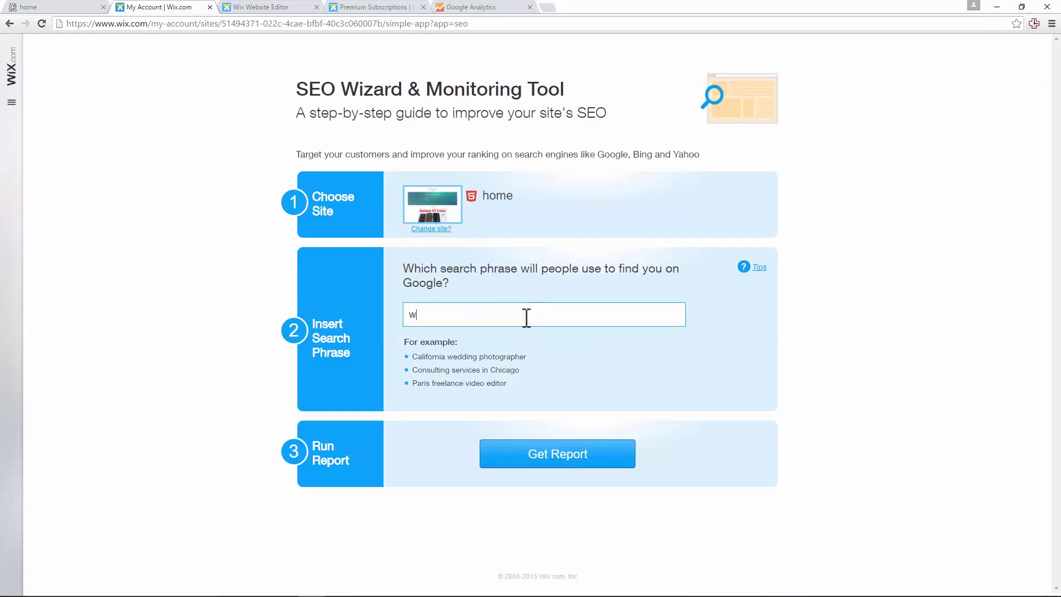
type("ix tutoria")
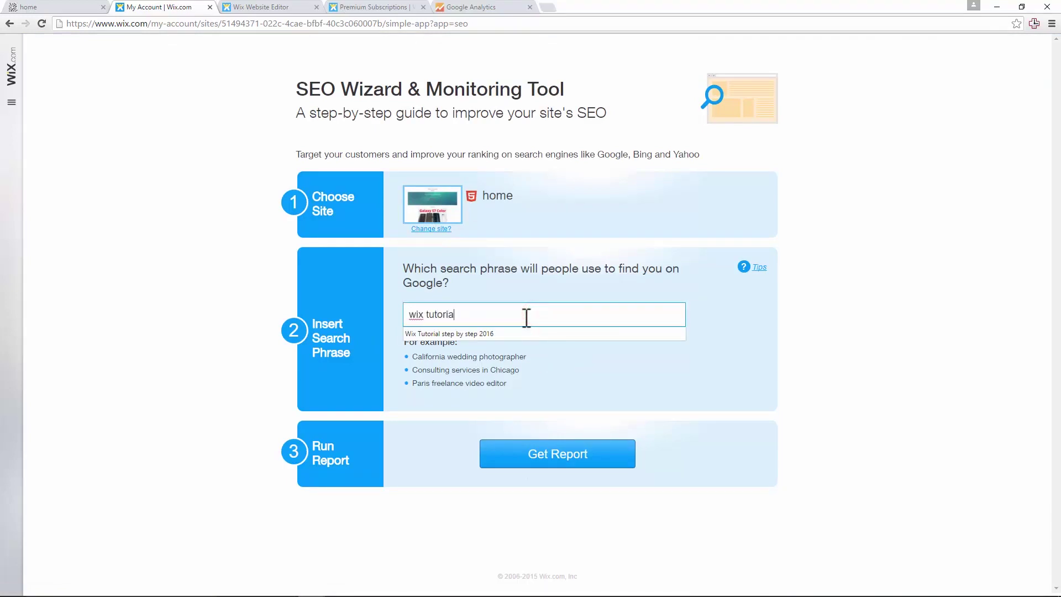
type("l")
key("Down")
left_click(578, 315)
left_click(526, 350)
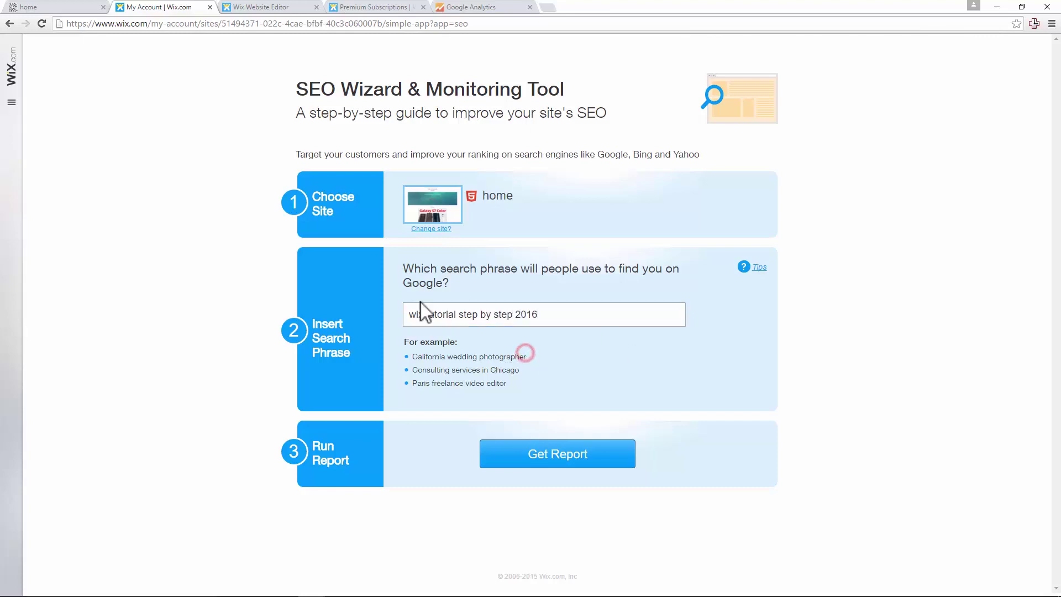
left_click(560, 451)
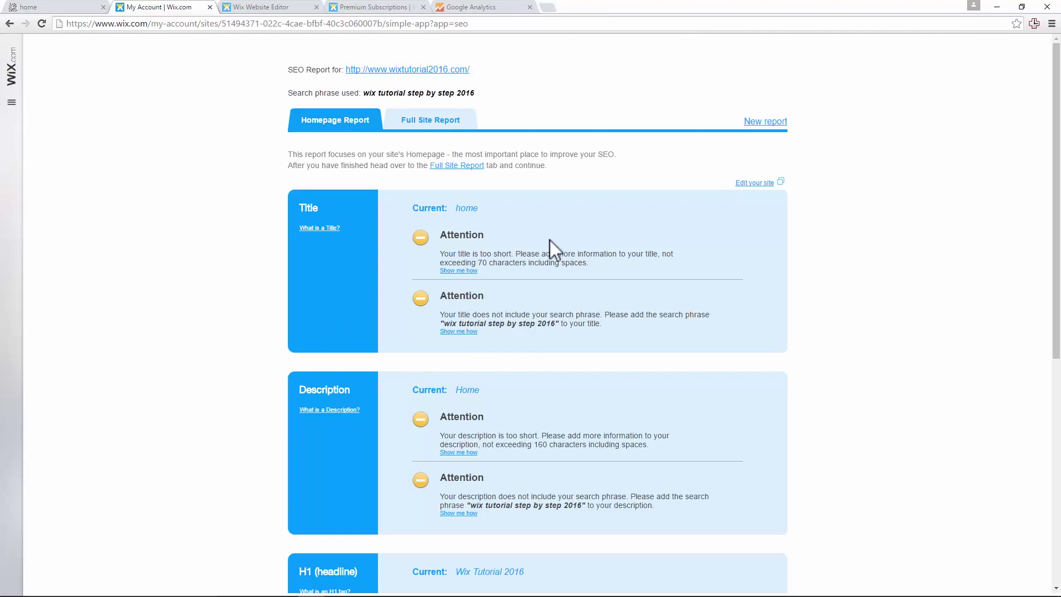
Step: Examine the Homepage Report's title, description, H1 headline and image name recommendations
scroll(579, 289, "down", 3)
scroll(579, 293, "up", 3)
scroll(502, 245, "down", 1)
scroll(484, 220, "up", 1)
scroll(520, 260, "down", 1)
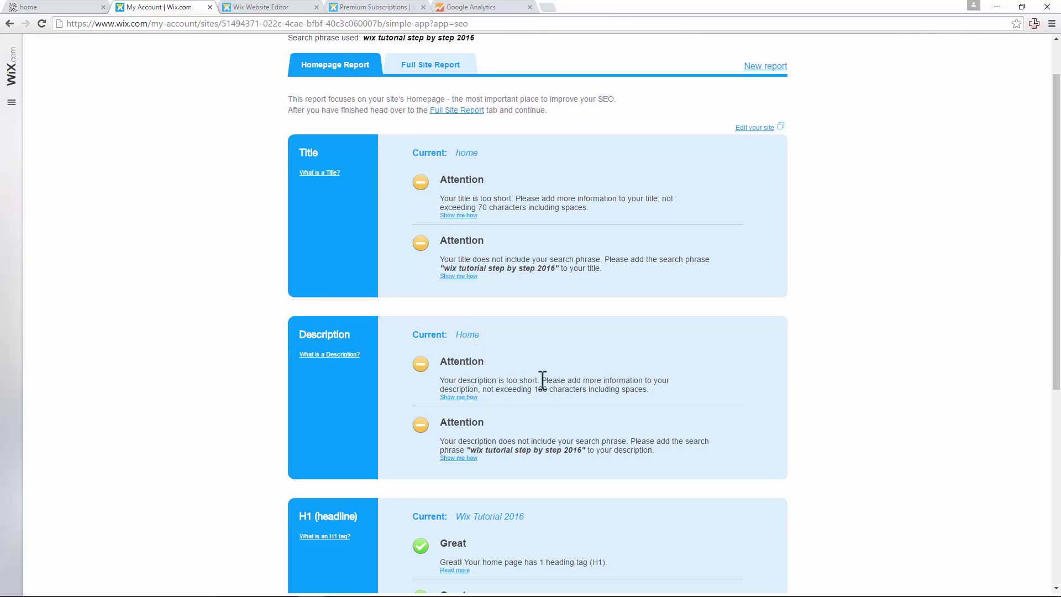
scroll(555, 402, "down", 2)
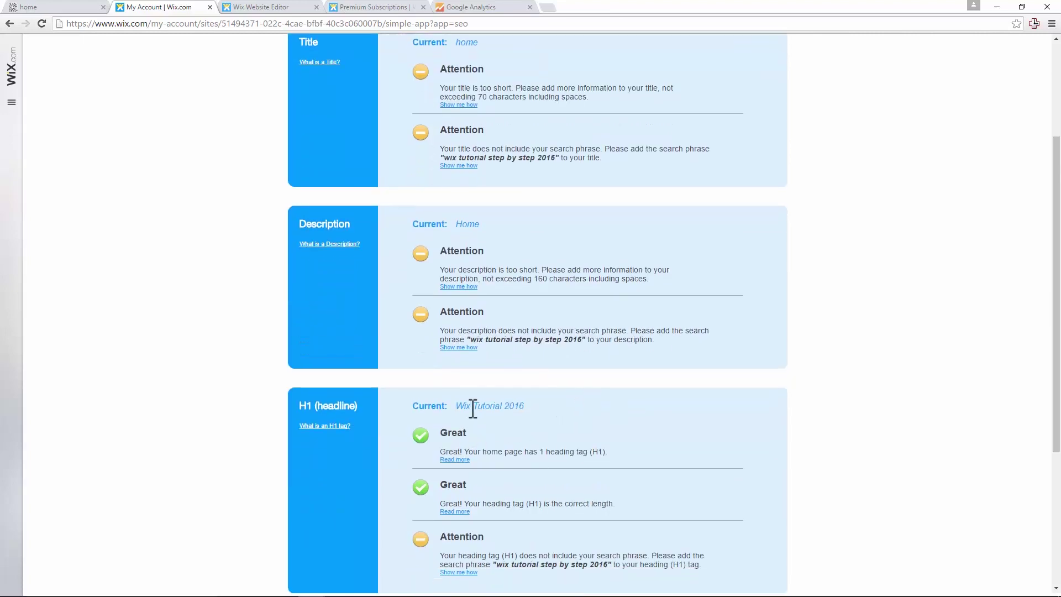
scroll(473, 407, "down", 1)
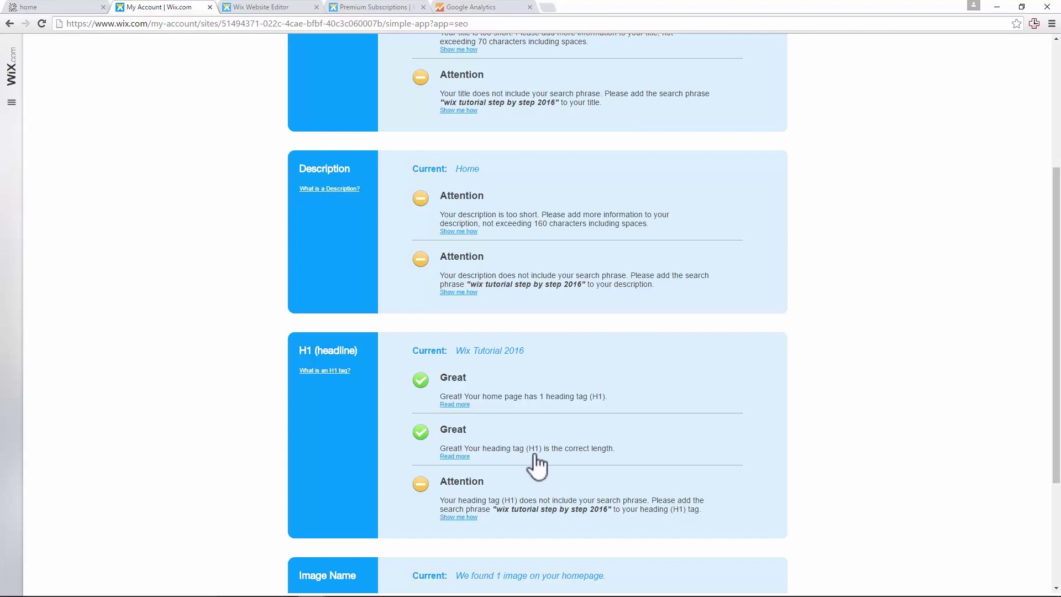
left_click_drag(541, 509, 588, 510)
scroll(545, 466, "down", 3)
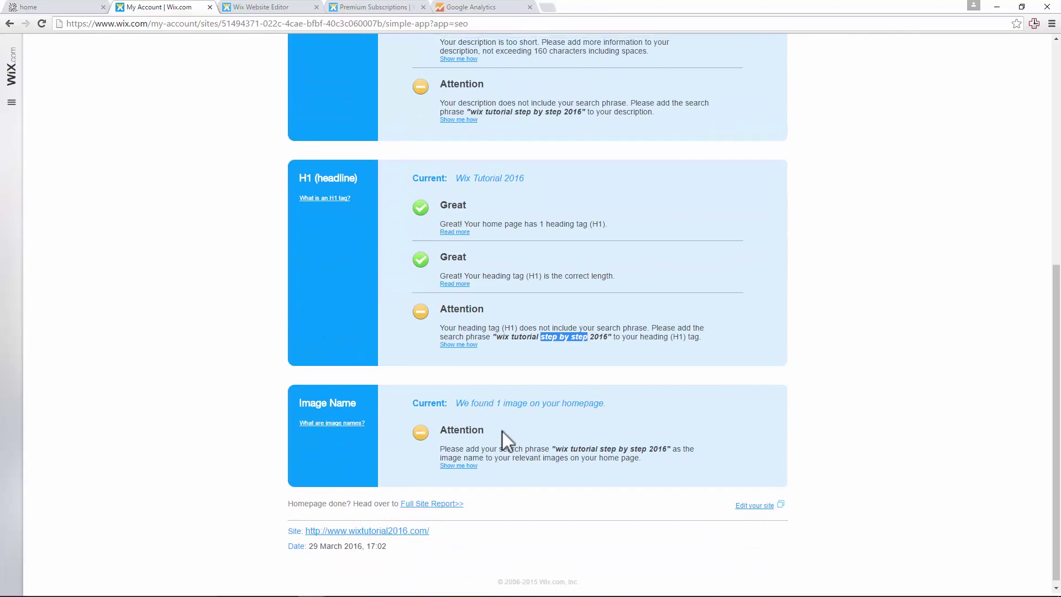
scroll(503, 432, "up", 7)
Step: Review the Full Site Report's text quantity, unique titles and unique descriptions, and return to the Homepage Report
left_click(433, 112)
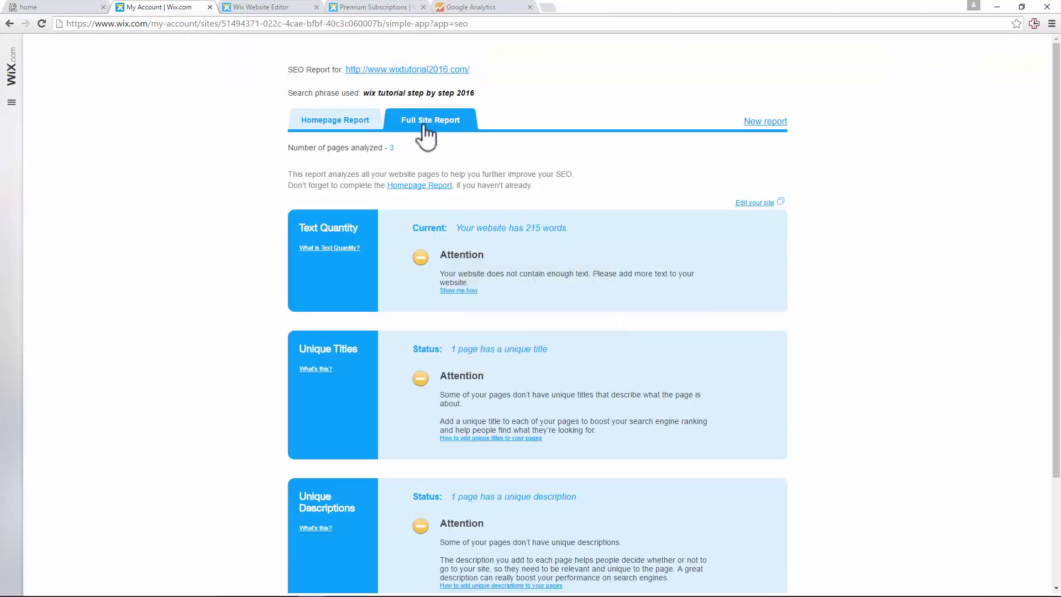
scroll(412, 222, "down", 1)
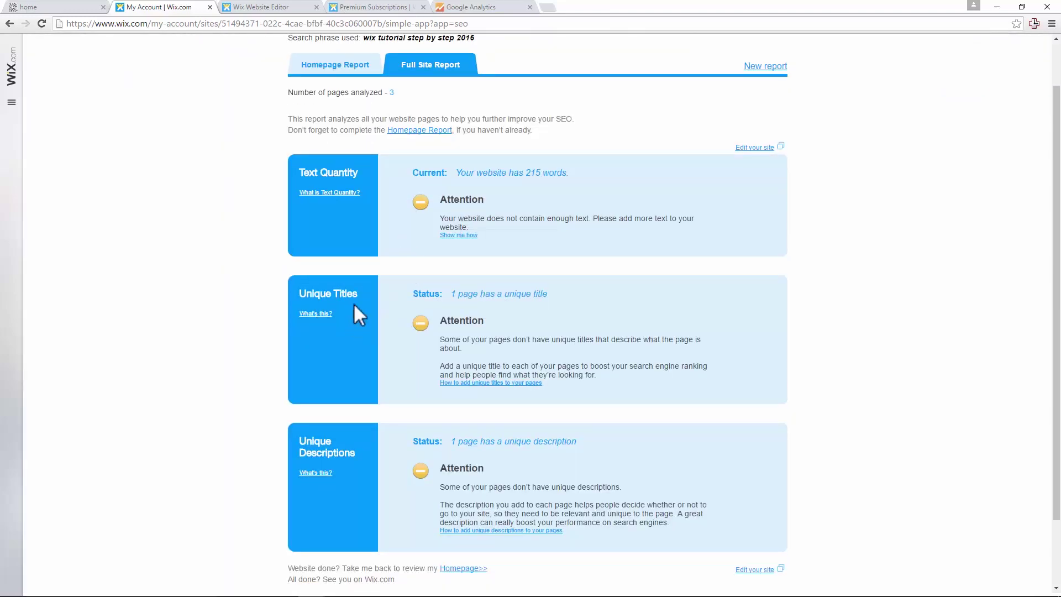
scroll(375, 413, "up", 1)
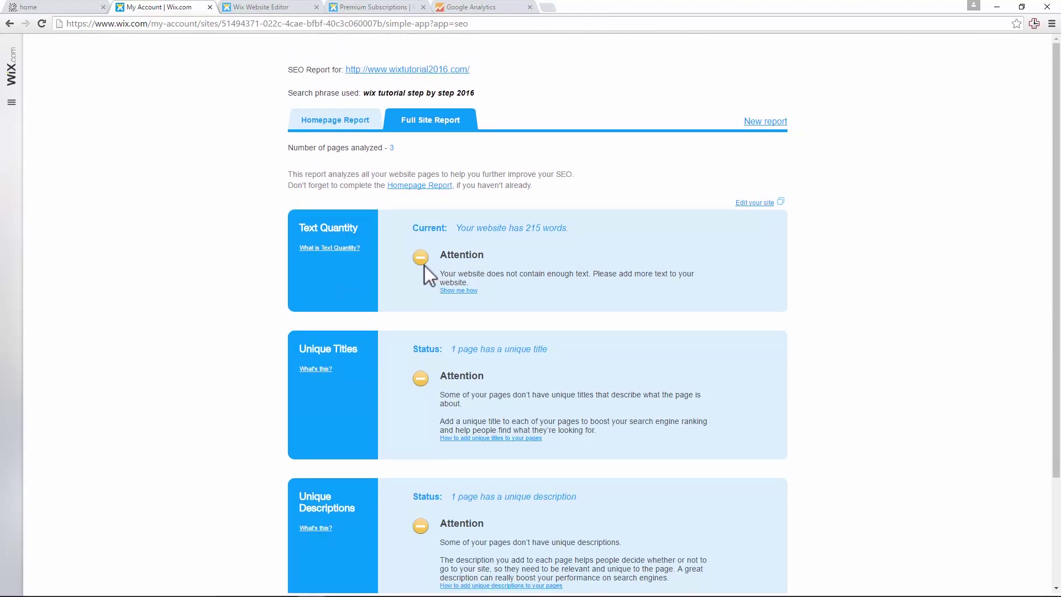
left_click(361, 129)
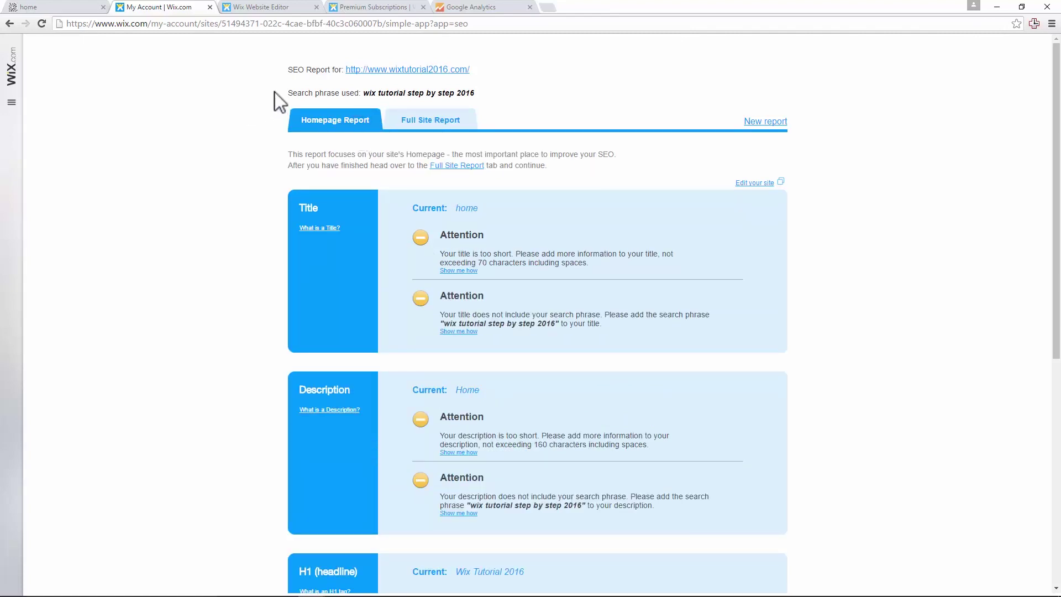